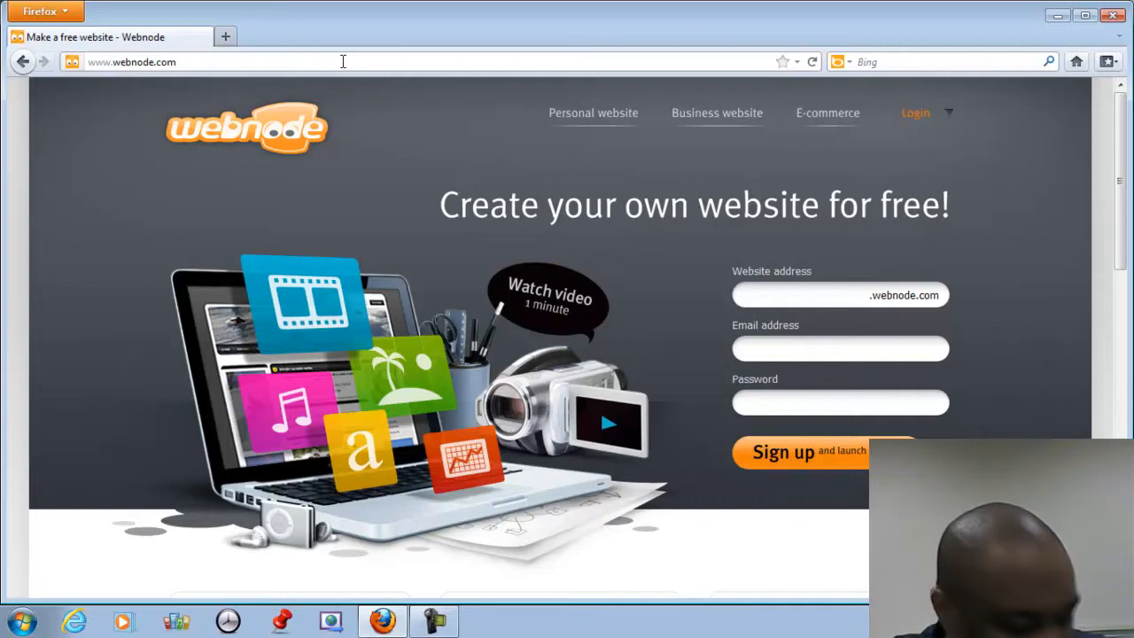
Enter the website address mathscienceeducator, the account e-mail and a password in the sign-up form.
{"action": "left_click", "coordinate": [810, 295]}
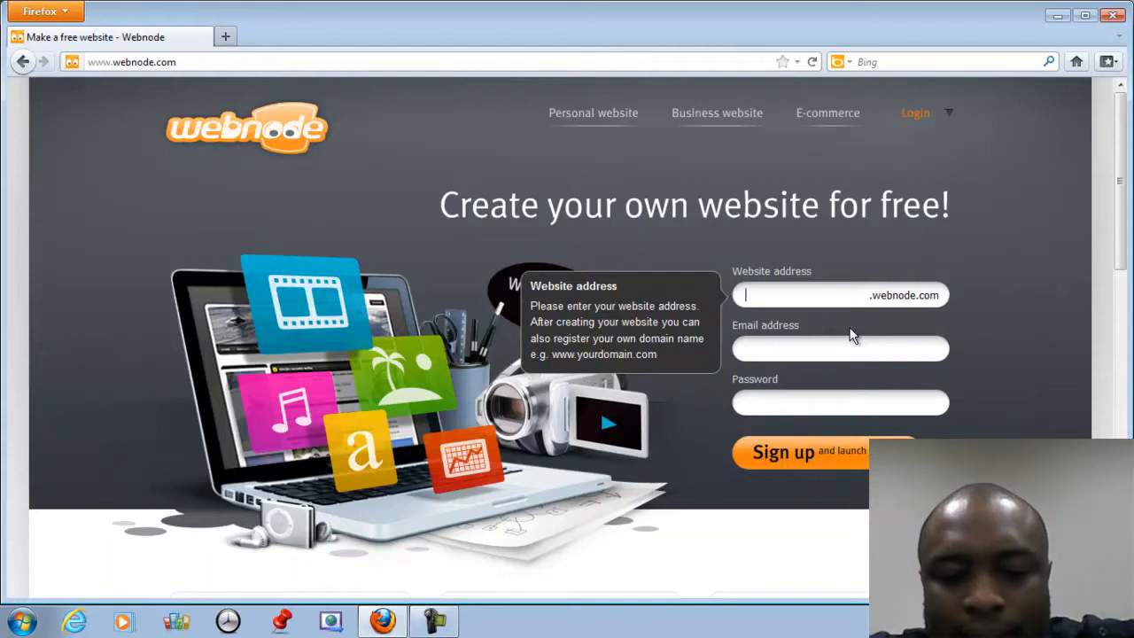
{"action": "type", "text": "maths"}
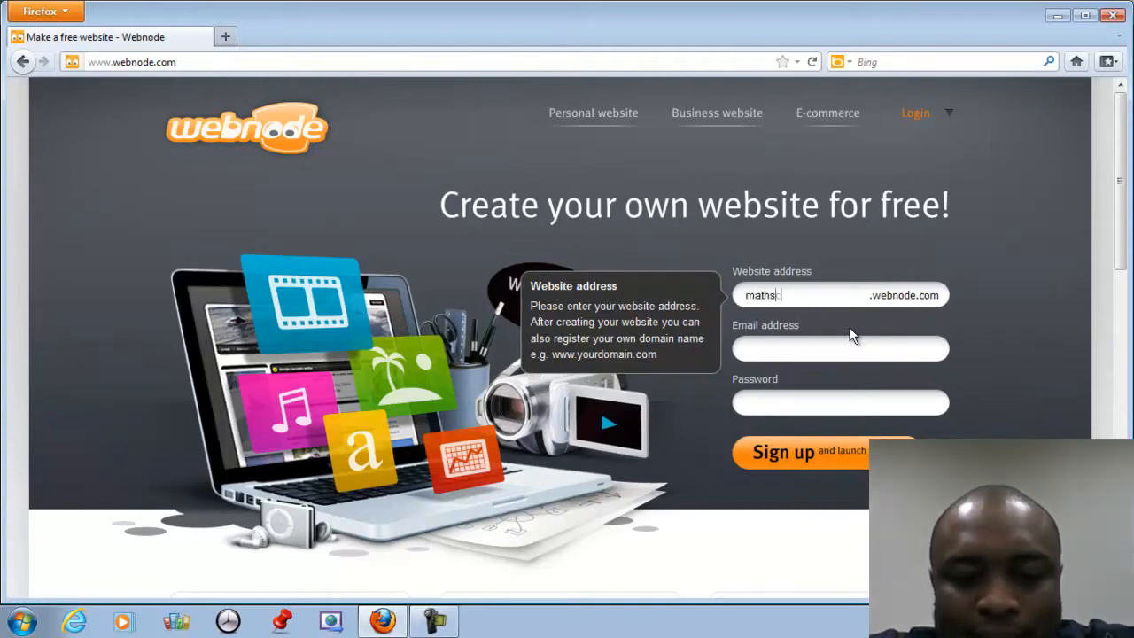
{"action": "type", "text": "cien"}
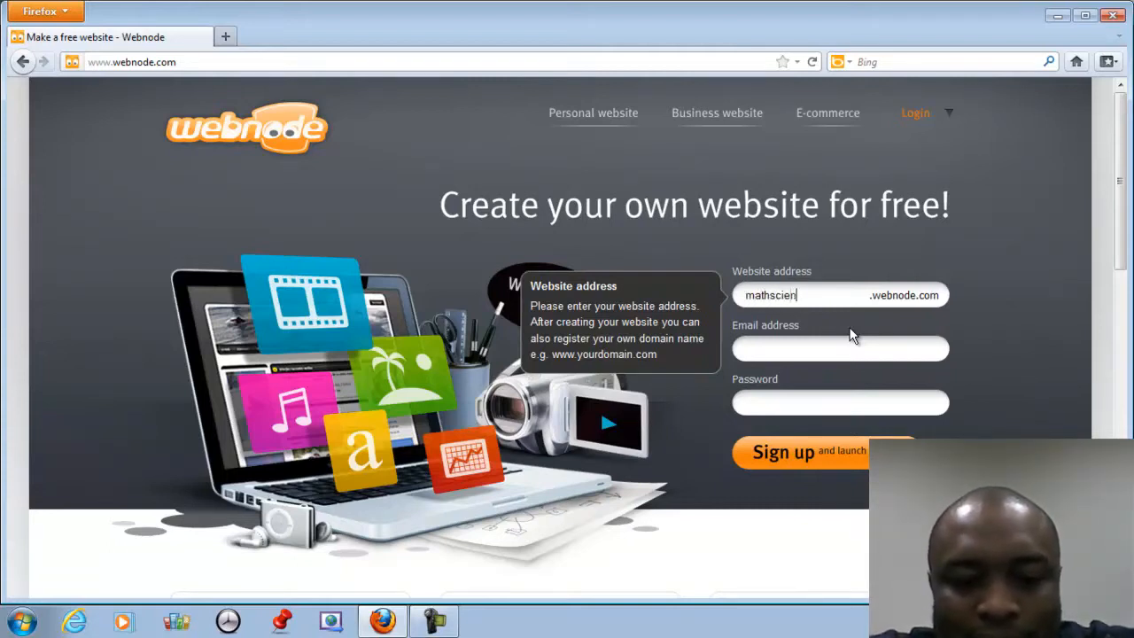
{"action": "type", "text": "ceeducator"}
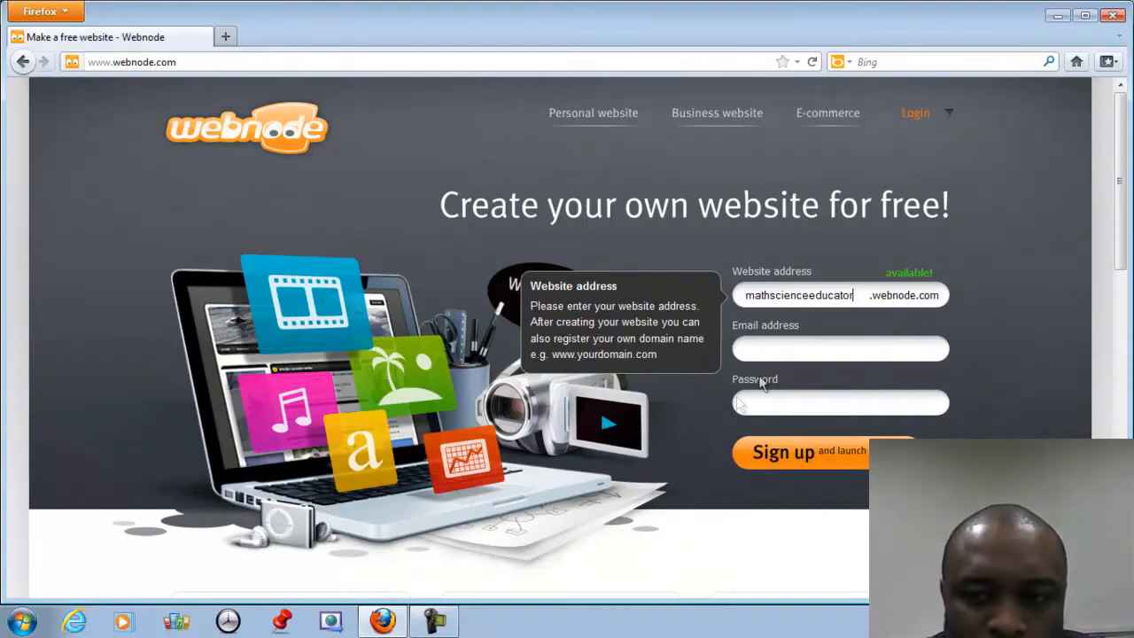
{"action": "left_click", "coordinate": [790, 353]}
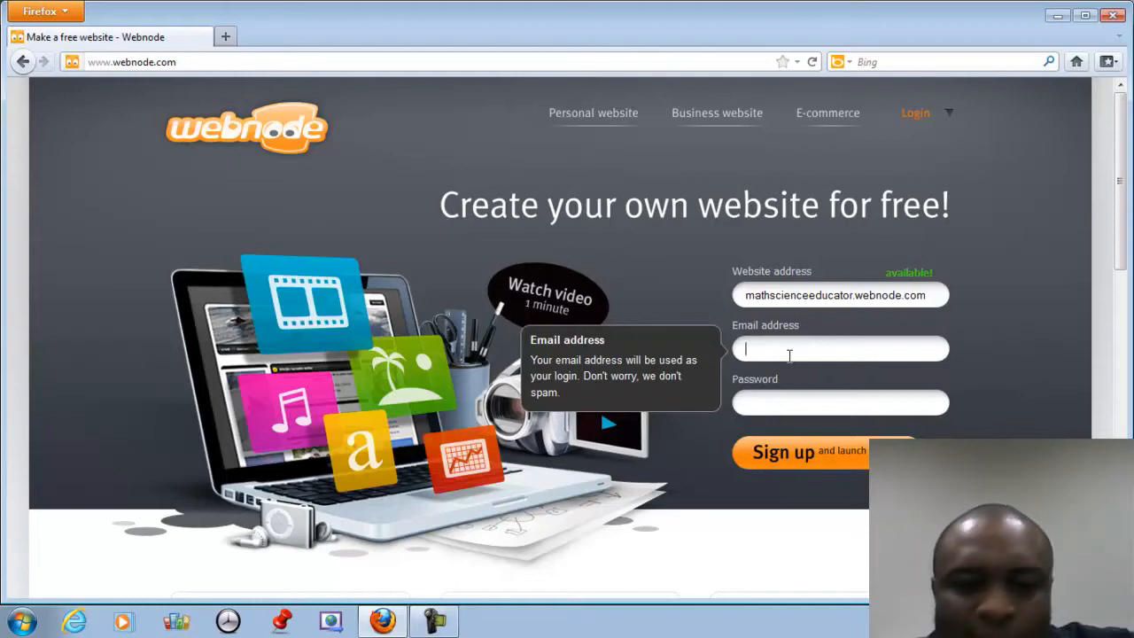
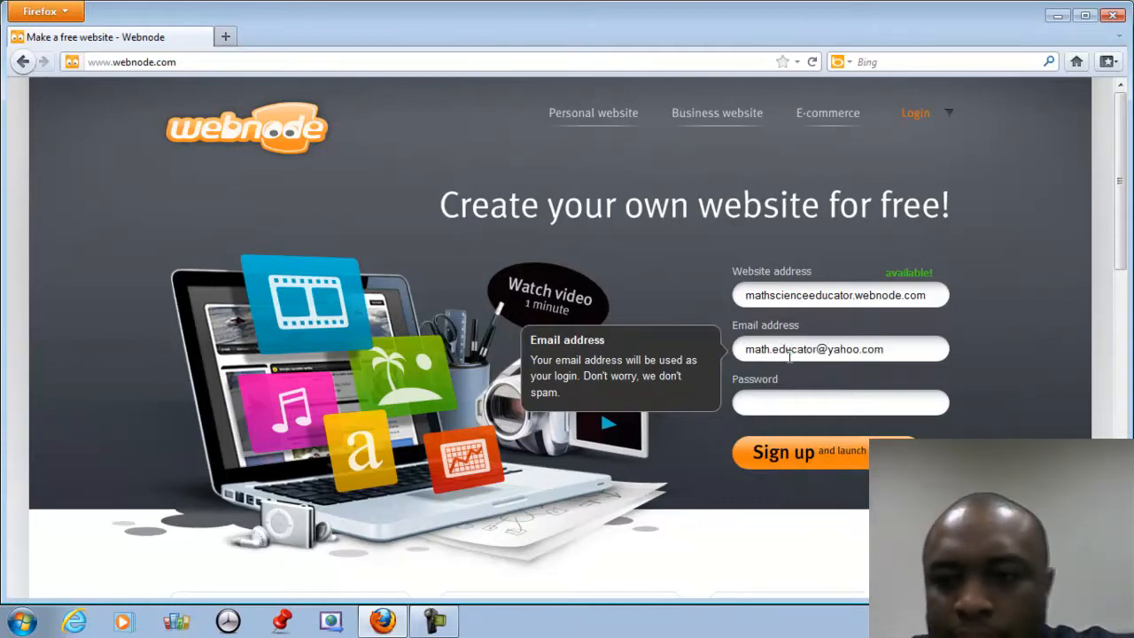
{"action": "left_click", "coordinate": [866, 408]}
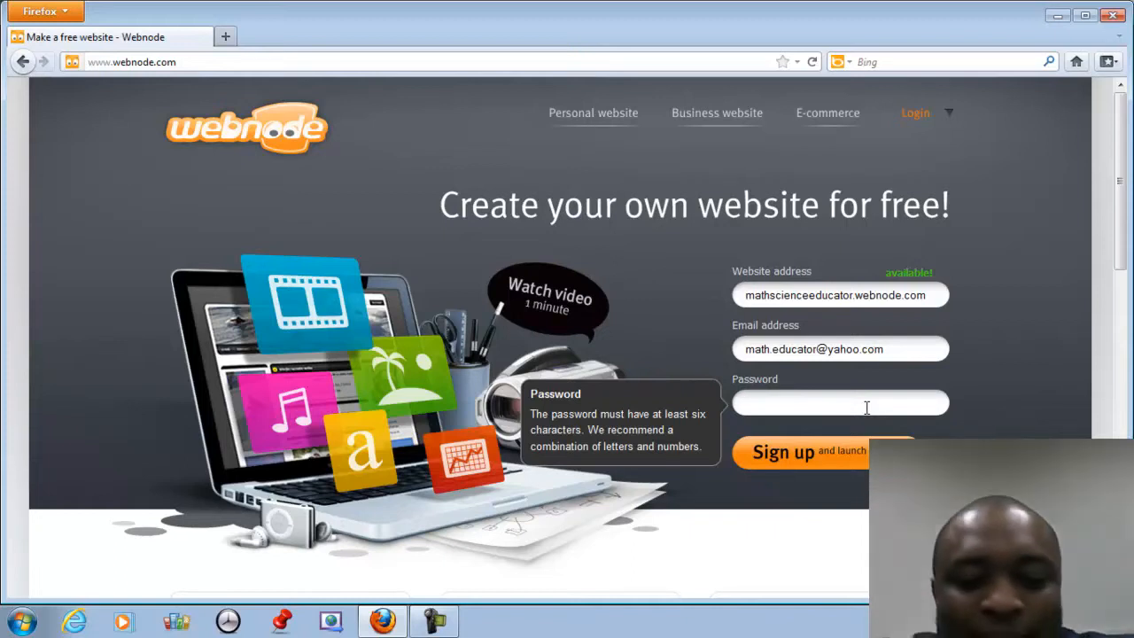
{"action": "type", "text": "••"}
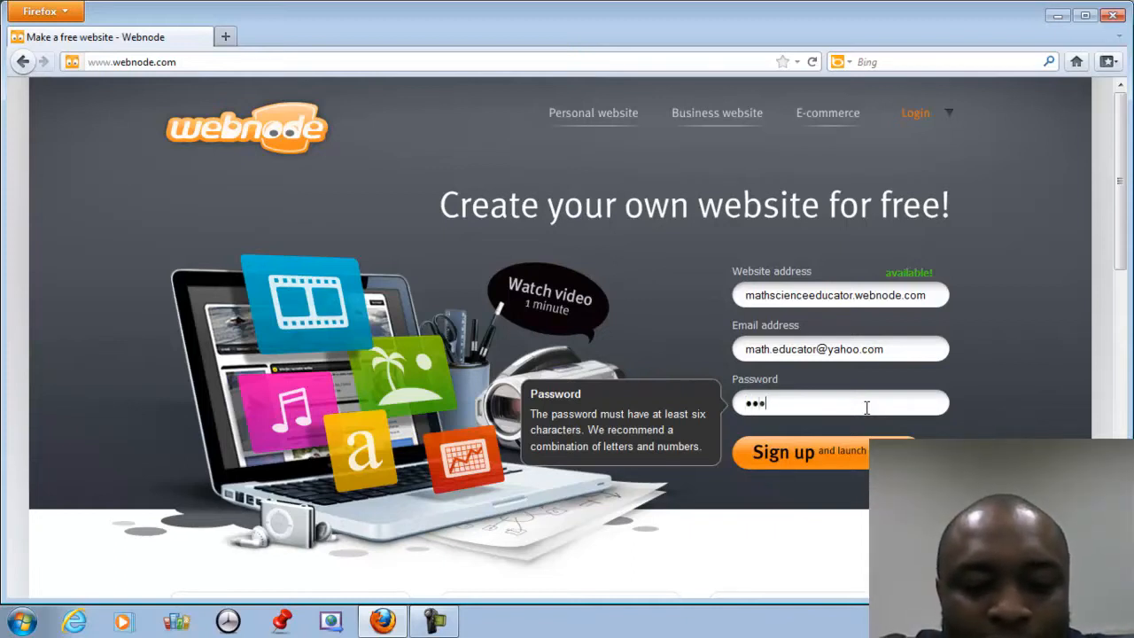
{"action": "type", "text": "•••••••••••"}
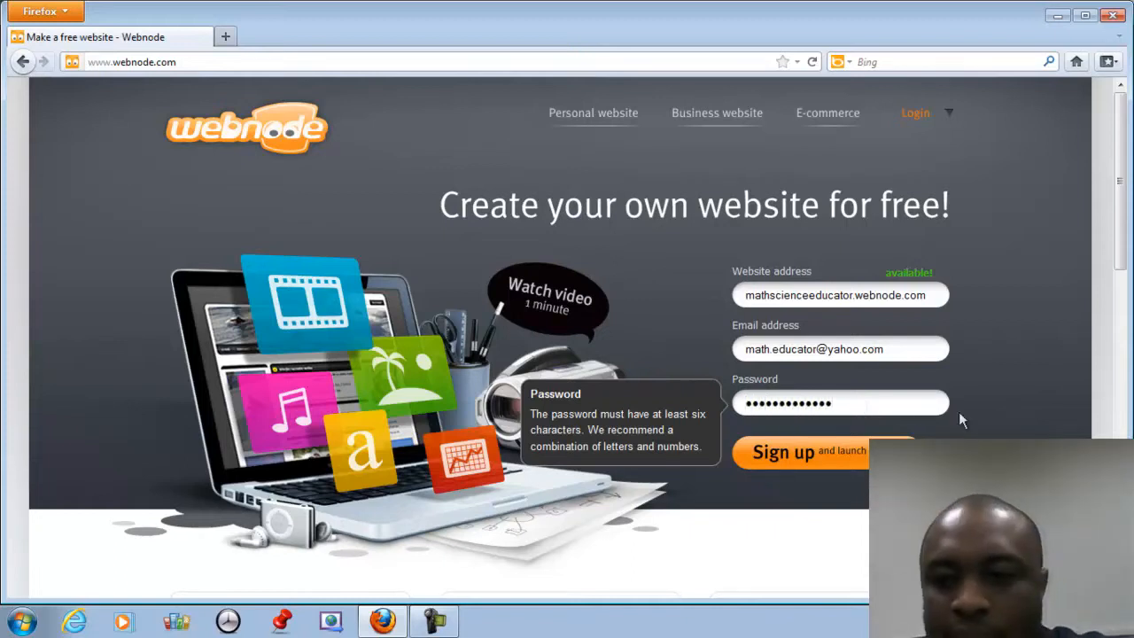
Submit the form, then shorten the website address to the suggested mathscienceed.
{"action": "left_click", "coordinate": [815, 468]}
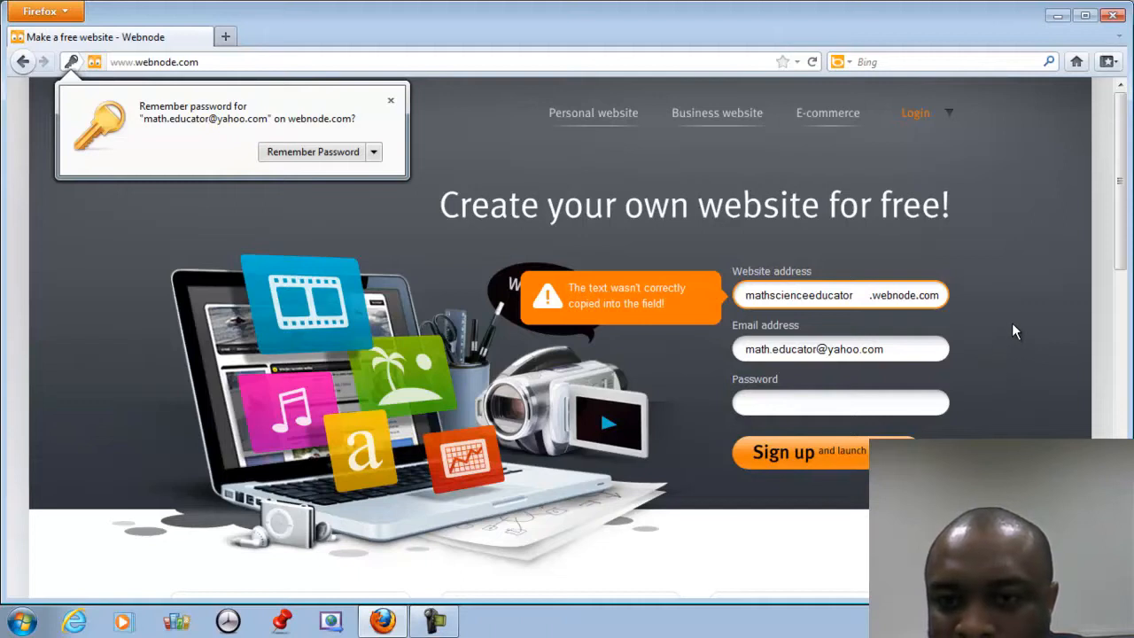
{"action": "left_click", "coordinate": [872, 296]}
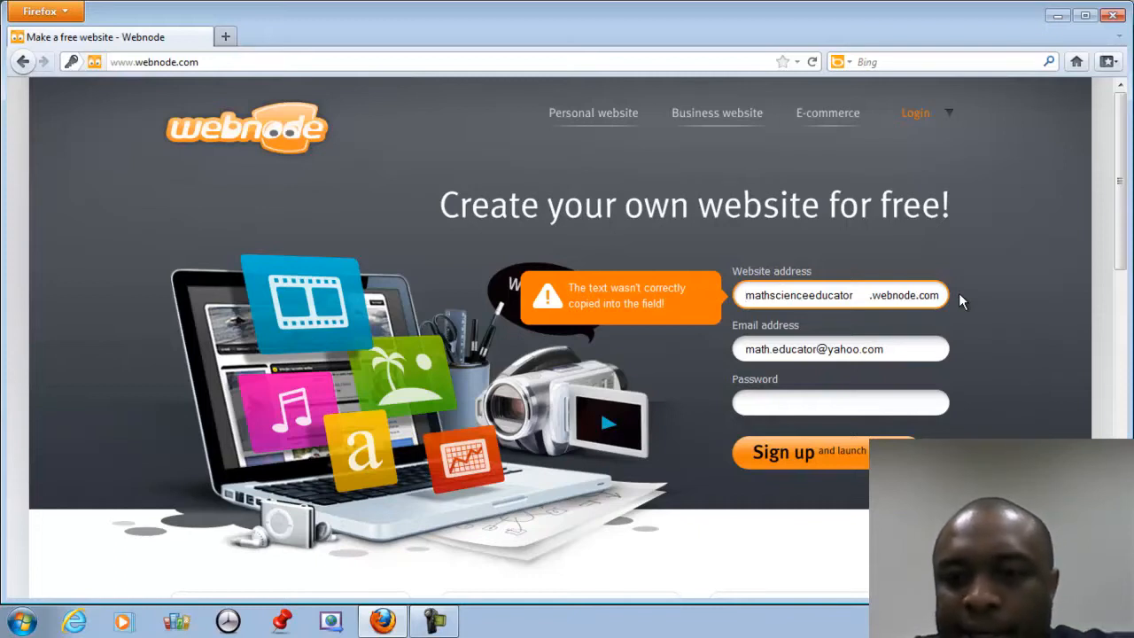
{"action": "key", "text": "End"}
{"action": "key", "text": "BackSpace"}
{"action": "key", "text": "BackSpace"}
{"action": "key", "text": "BackSpace"}
{"action": "key", "text": "BackSpace"}
{"action": "key", "text": "BackSpace"}
{"action": "key", "text": "BackSpace"}
{"action": "key", "text": "BackSpace"}
{"action": "key", "text": "BackSpace"}
{"action": "key", "text": "Down"}
{"action": "key", "text": "Return"}
Retype the account password and submit the sign-up form again.
{"action": "left_click", "coordinate": [930, 348]}
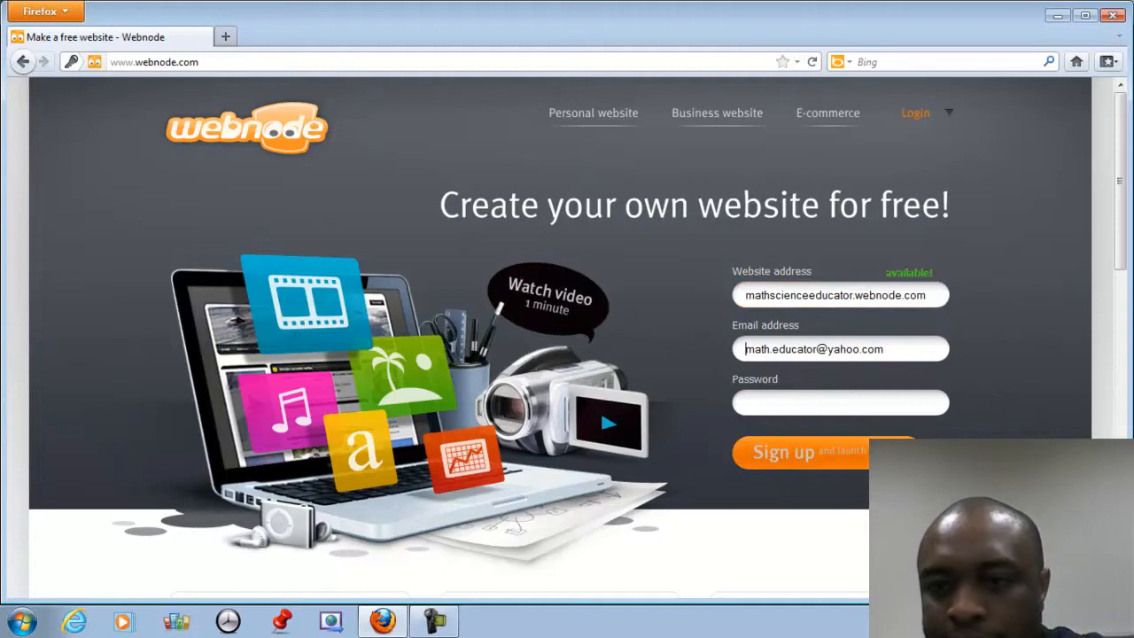
{"action": "left_click", "coordinate": [878, 405]}
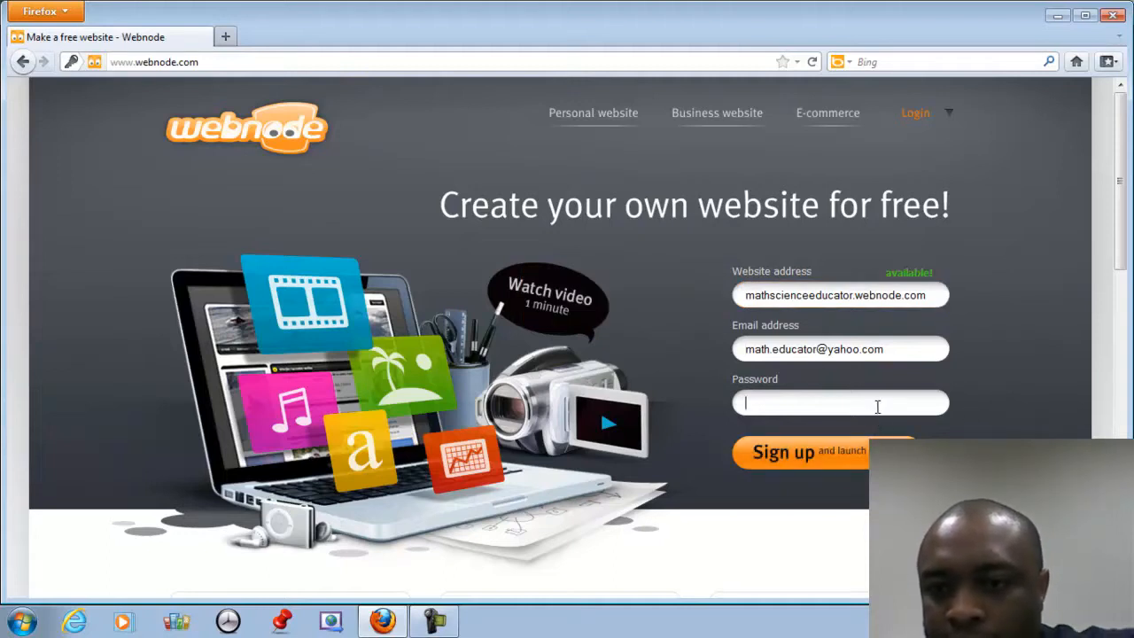
{"action": "type", "text": "••••••••"}
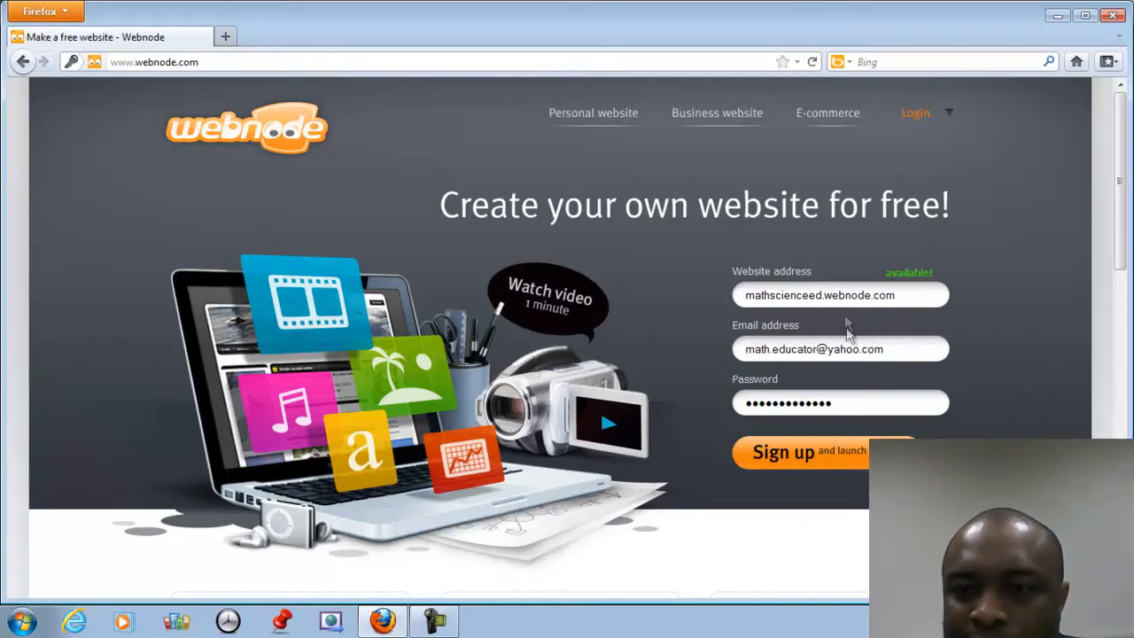
{"action": "left_click", "coordinate": [830, 462]}
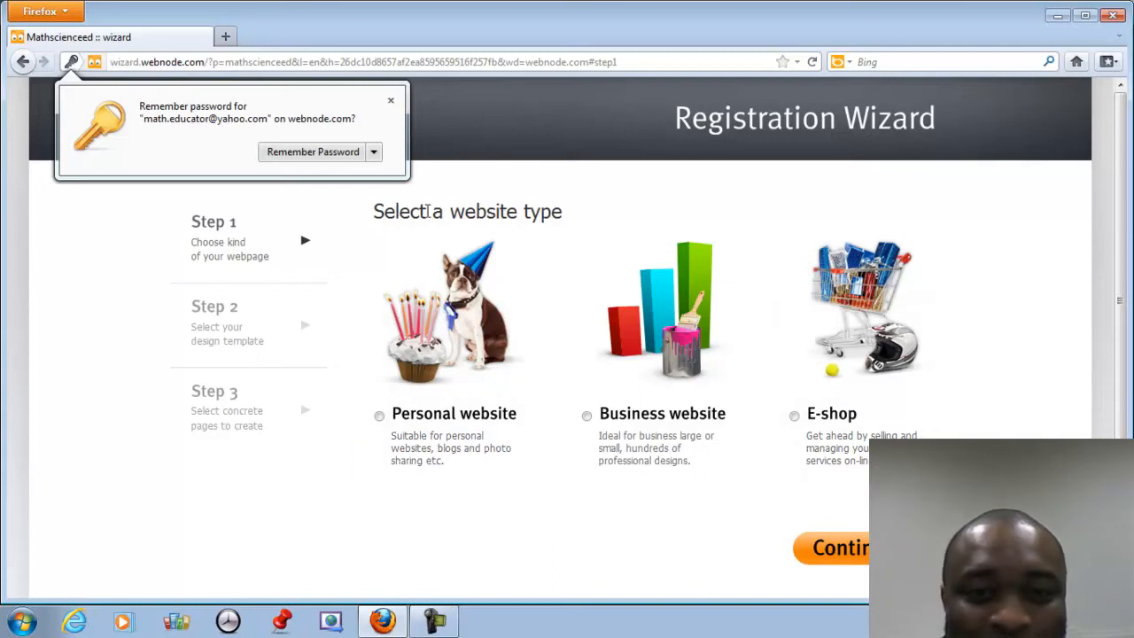
Dismiss the save-password offer and choose Personal website as the site type.
{"action": "left_click", "coordinate": [390, 103]}
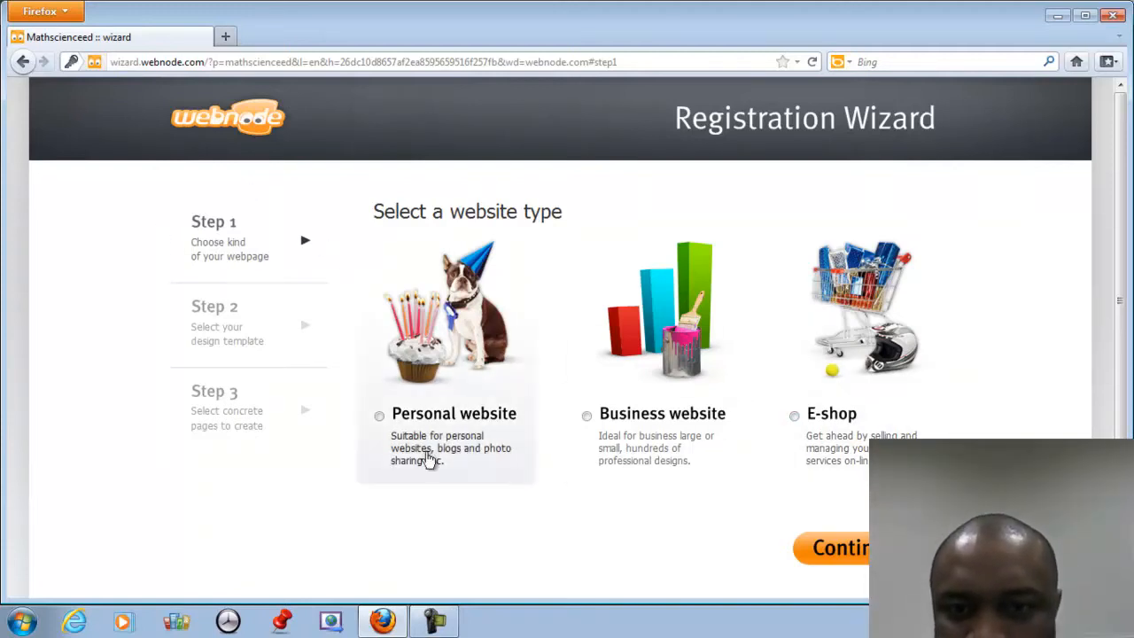
{"action": "left_click", "coordinate": [380, 415]}
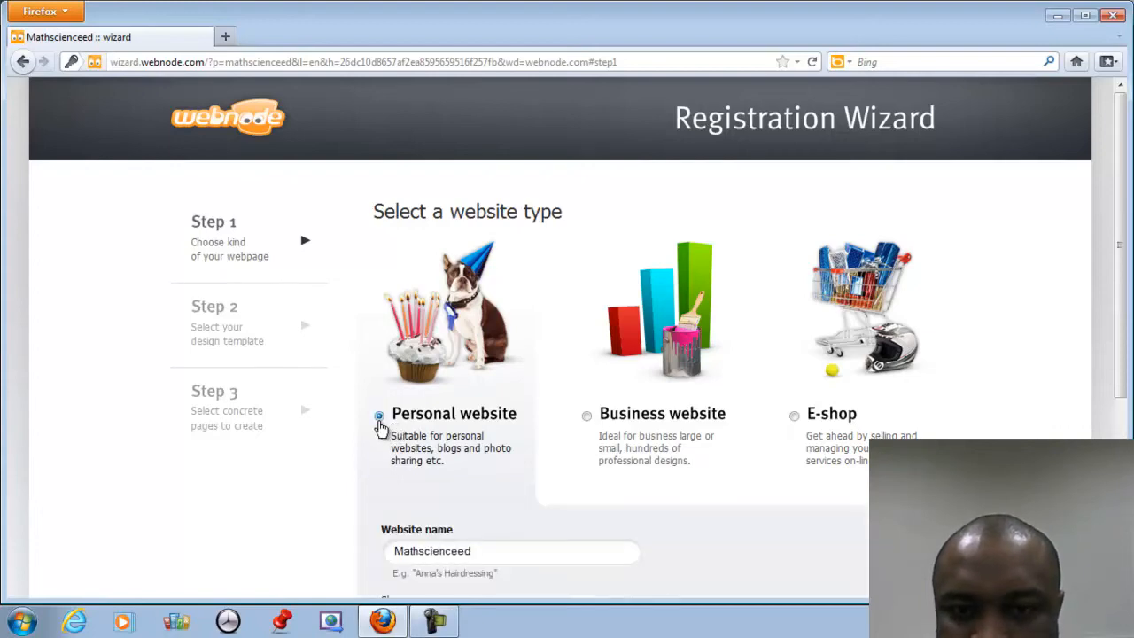
Give the site the slogan Mr. C's Class and continue to Step 2.
{"action": "scroll", "coordinate": [560, 337], "scroll_direction": "down", "scroll_amount": 4}
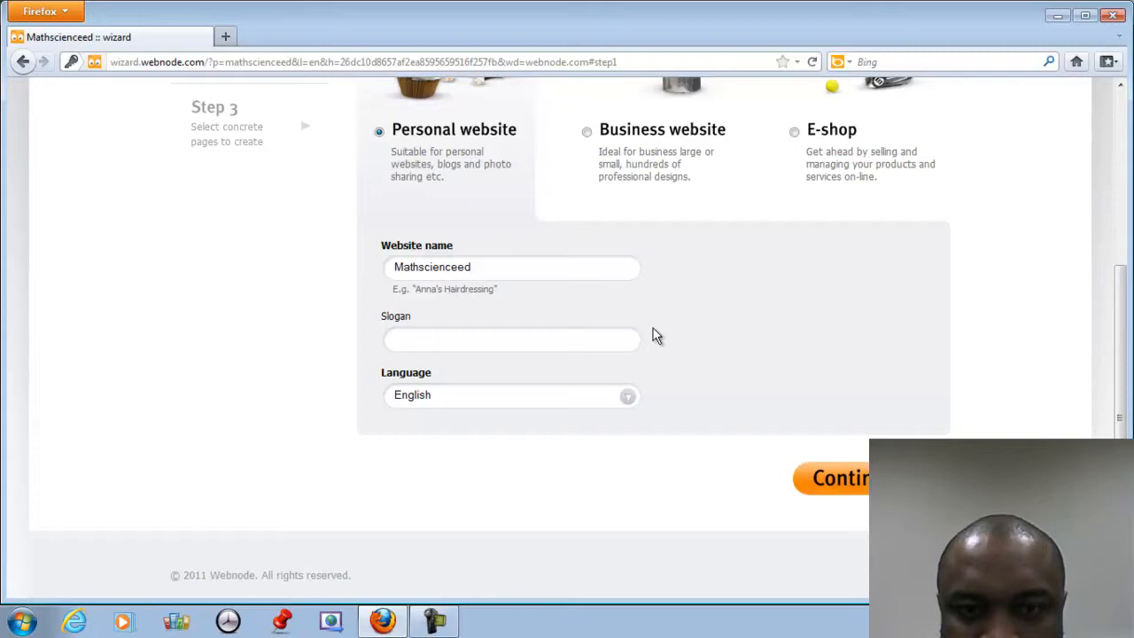
{"action": "left_click", "coordinate": [460, 344]}
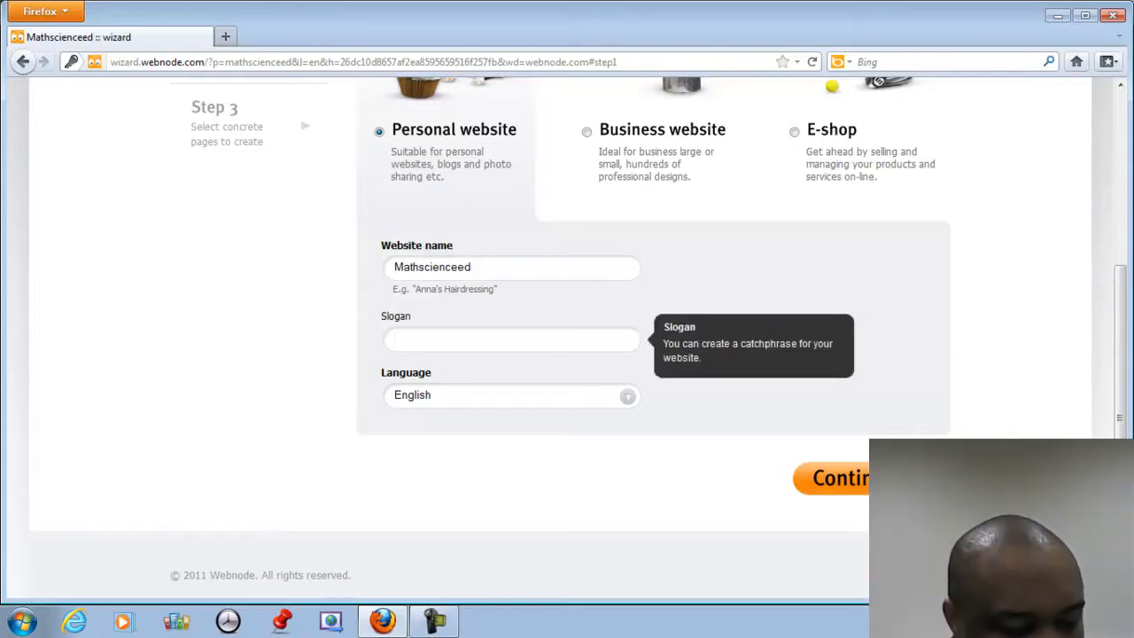
{"action": "type", "text": "M"}
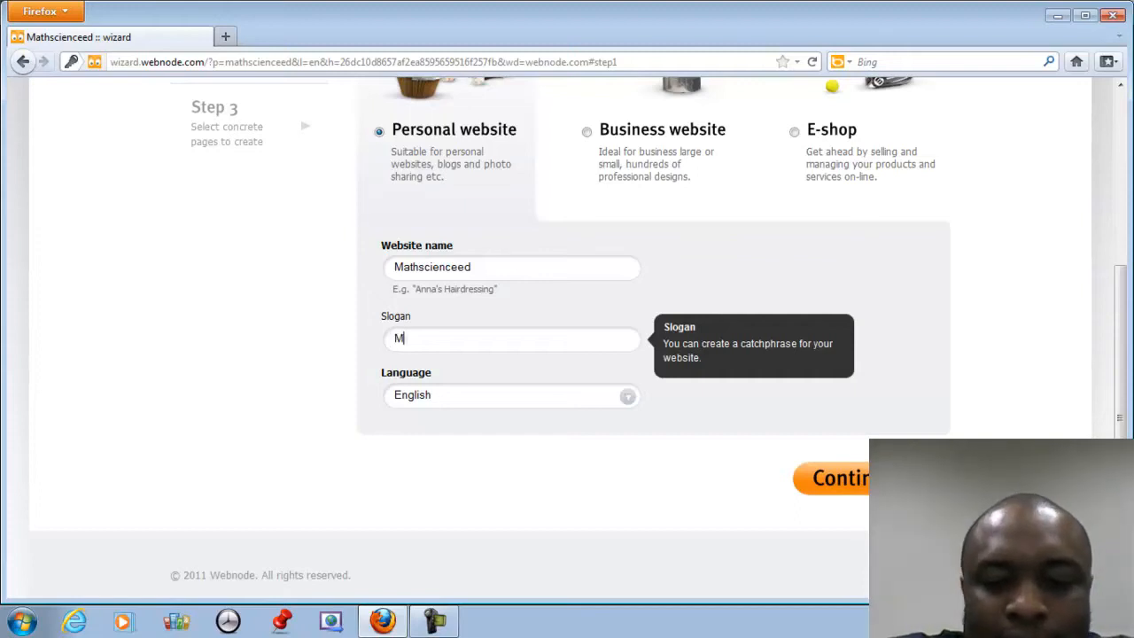
{"action": "type", "text": "r. C's"}
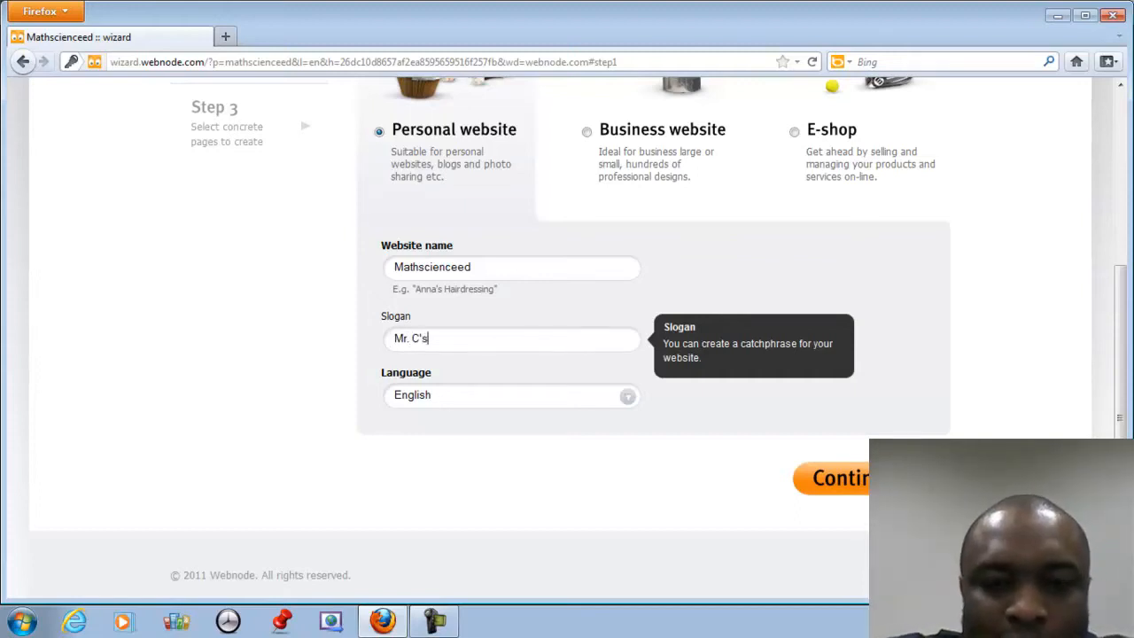
{"action": "type", "text": " Class"}
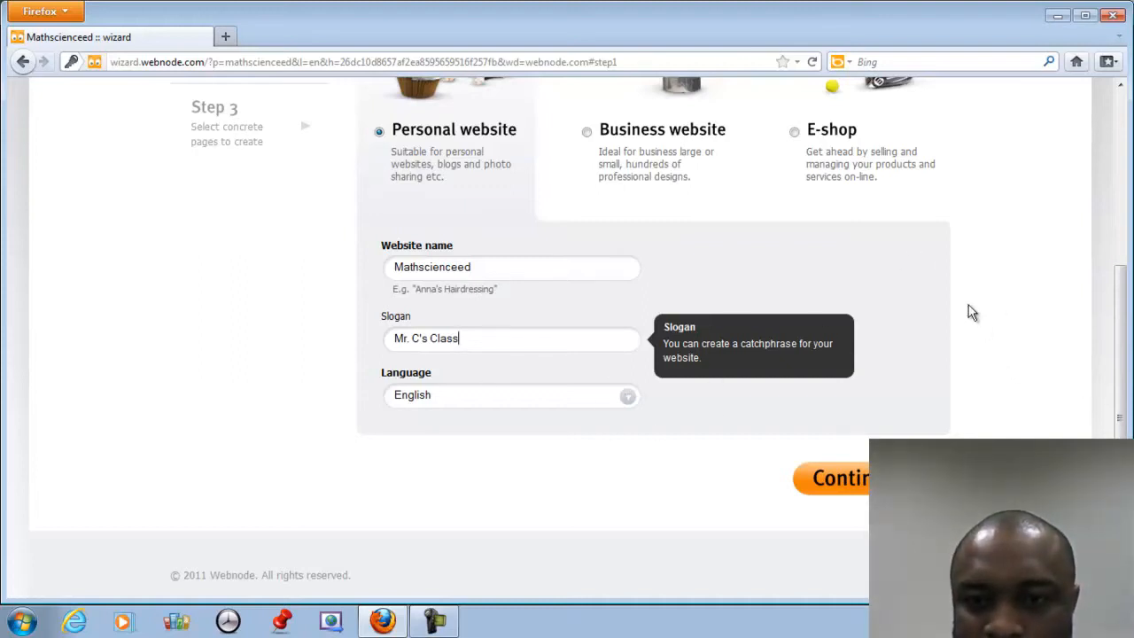
{"action": "left_click", "coordinate": [854, 482]}
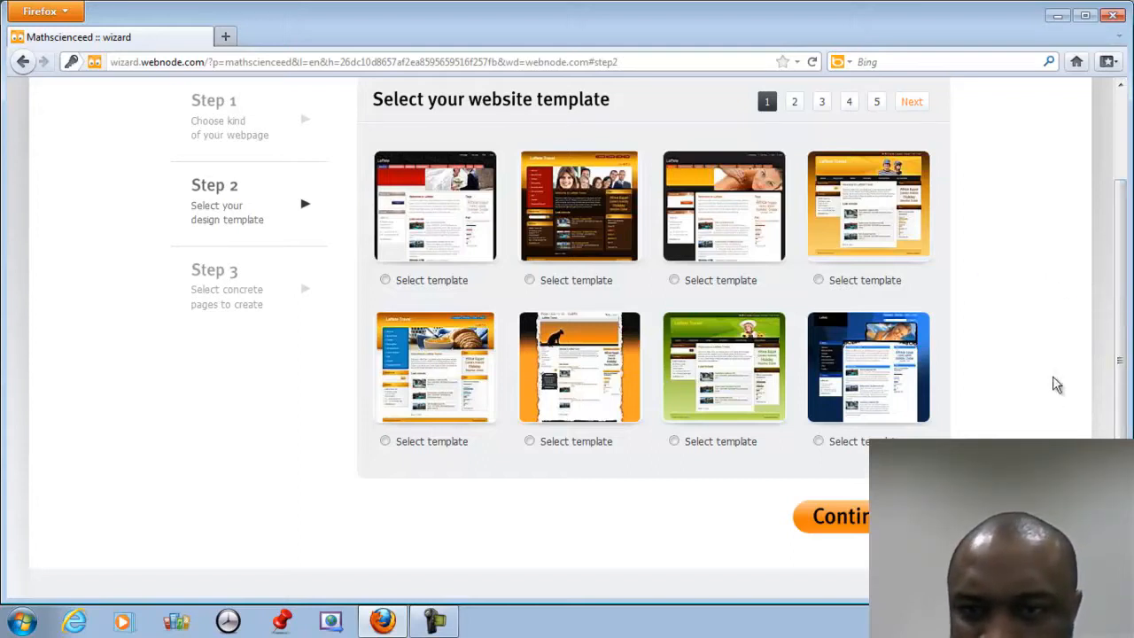
Choose the second, brown-and-orange template and continue to Step 3.
{"action": "left_click", "coordinate": [860, 518]}
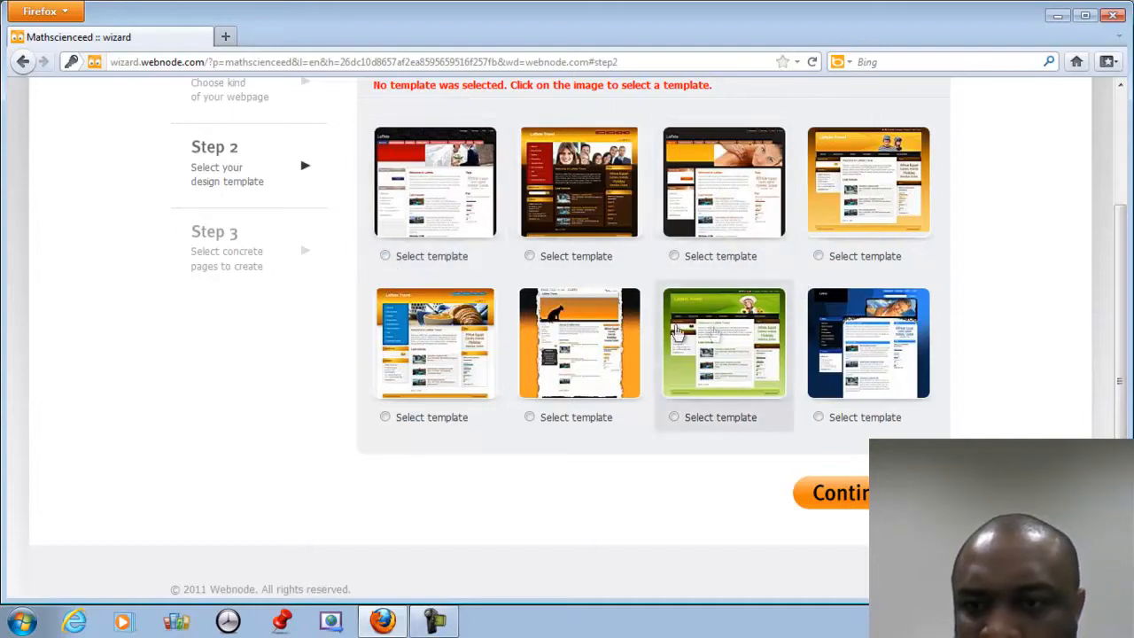
{"action": "left_click", "coordinate": [384, 257]}
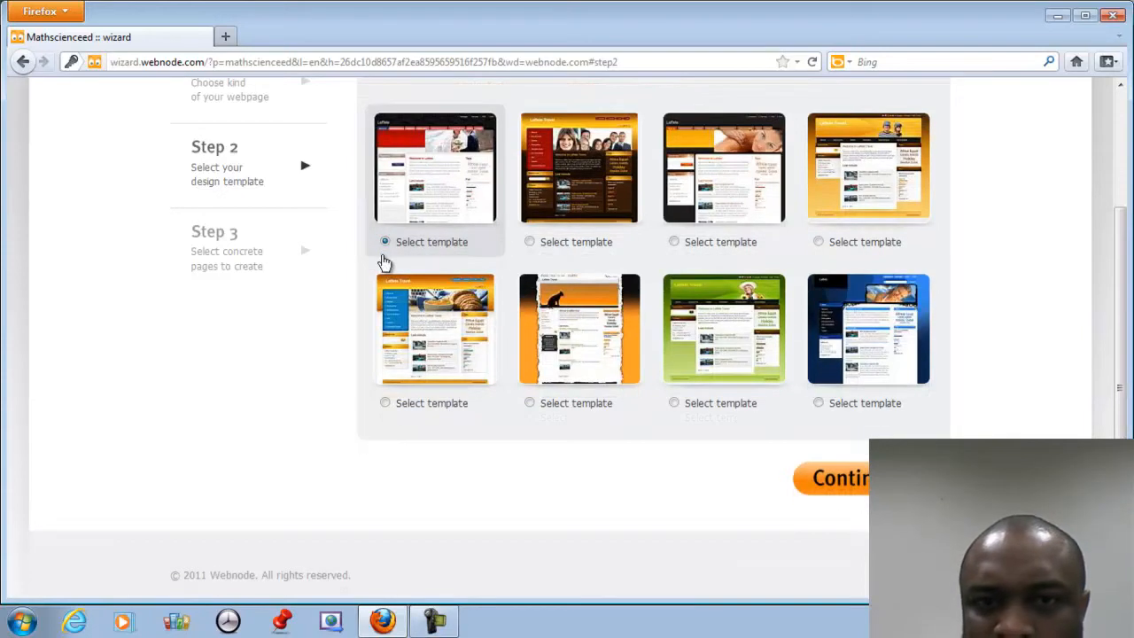
{"action": "left_click", "coordinate": [529, 243]}
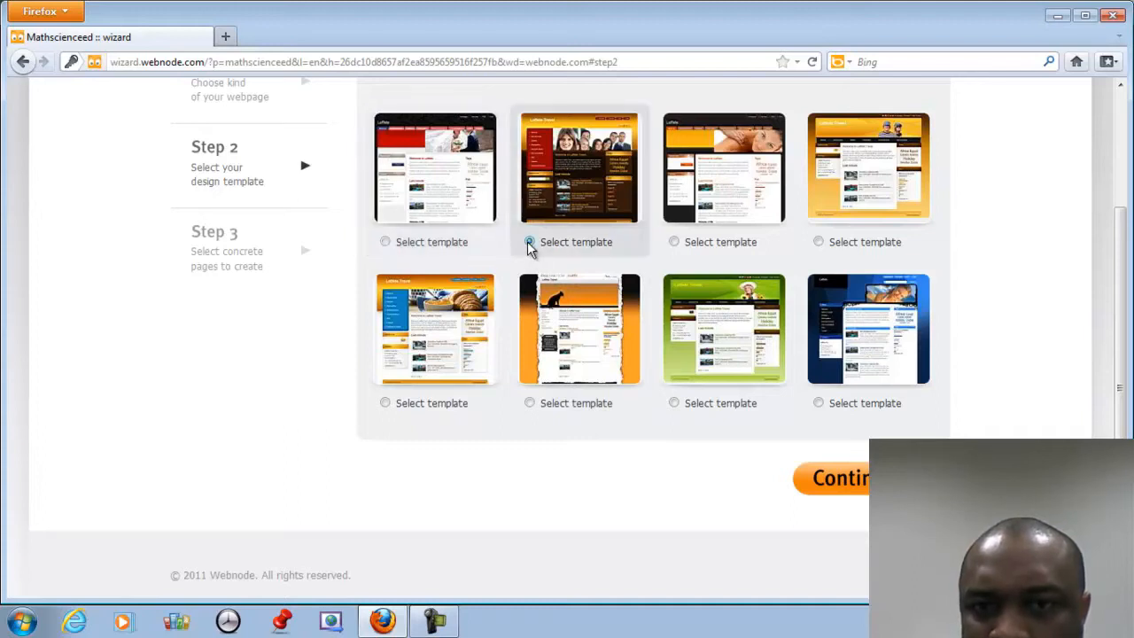
{"action": "left_click", "coordinate": [842, 483]}
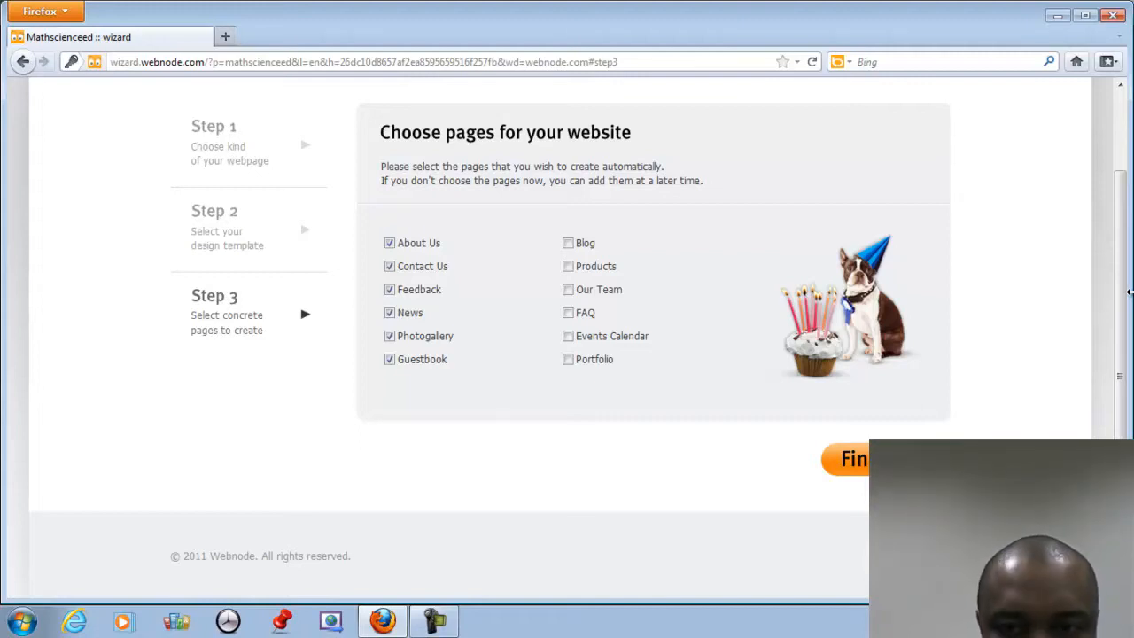
Add Blog, Products, Our Team, FAQ, Events Calendar and Portfolio pages, then finish the wizard.
{"action": "left_click", "coordinate": [568, 244]}
{"action": "left_click", "coordinate": [568, 267]}
{"action": "left_click", "coordinate": [568, 290]}
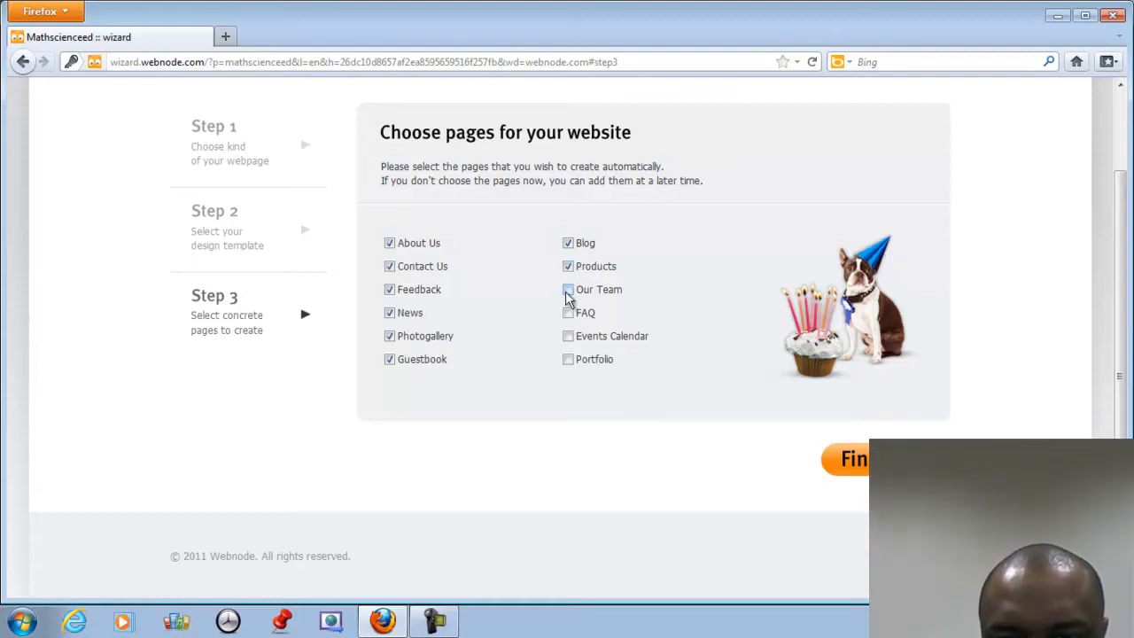
{"action": "left_click", "coordinate": [569, 313]}
{"action": "left_click", "coordinate": [568, 337]}
{"action": "left_click", "coordinate": [568, 360]}
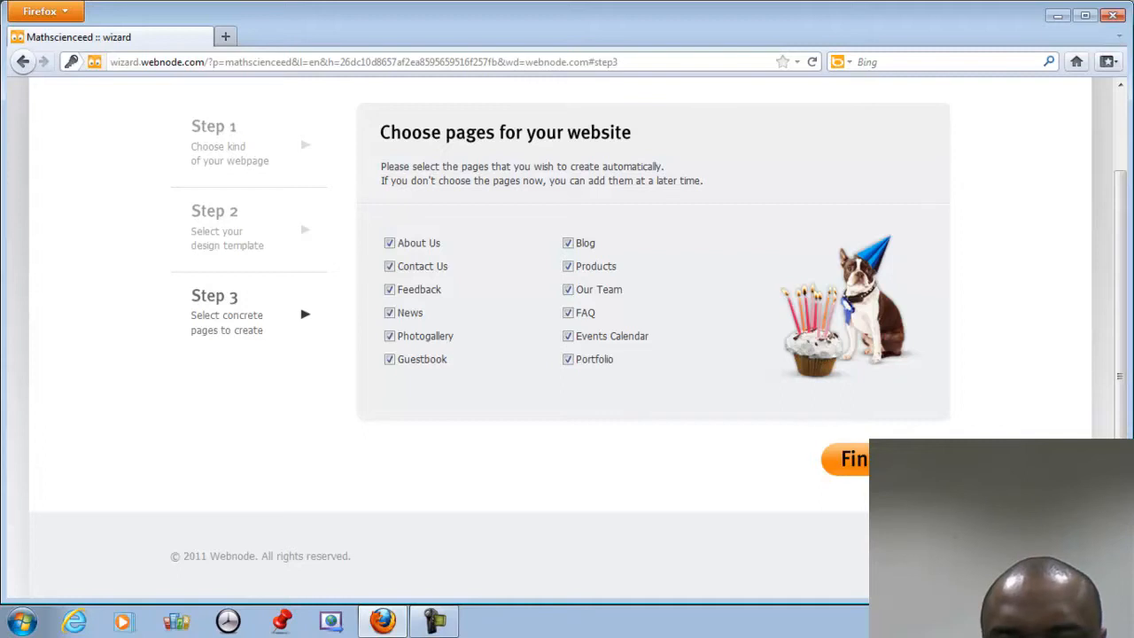
{"action": "left_click", "coordinate": [864, 459]}
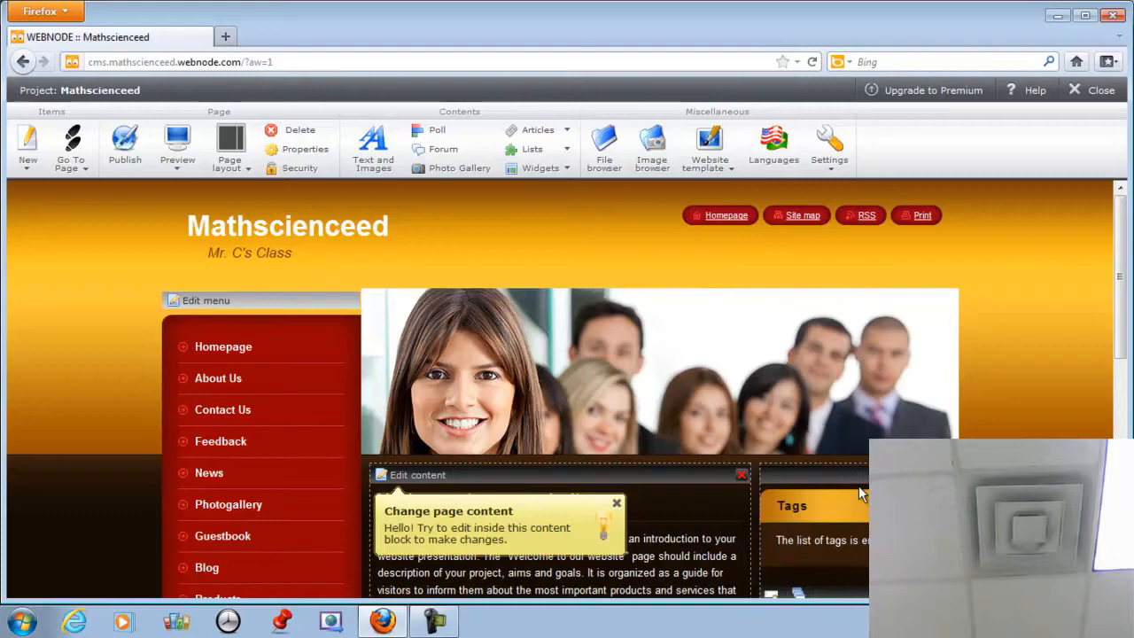
Open the site's header photo in the Image editor.
{"action": "mouse_move", "coordinate": [725, 395]}
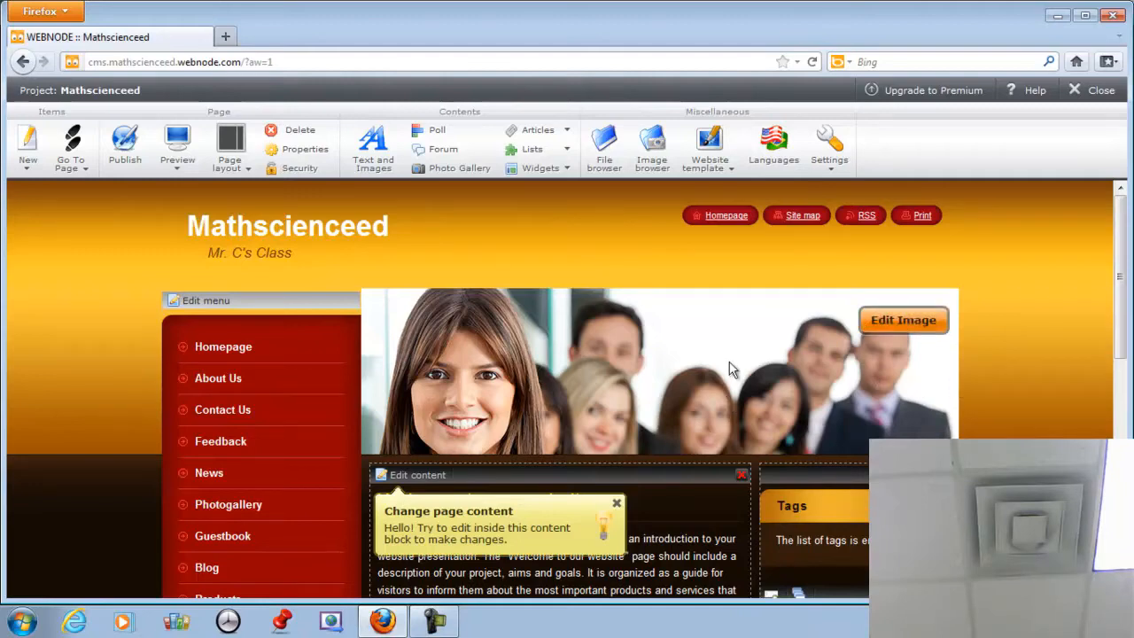
{"action": "left_click", "coordinate": [891, 324]}
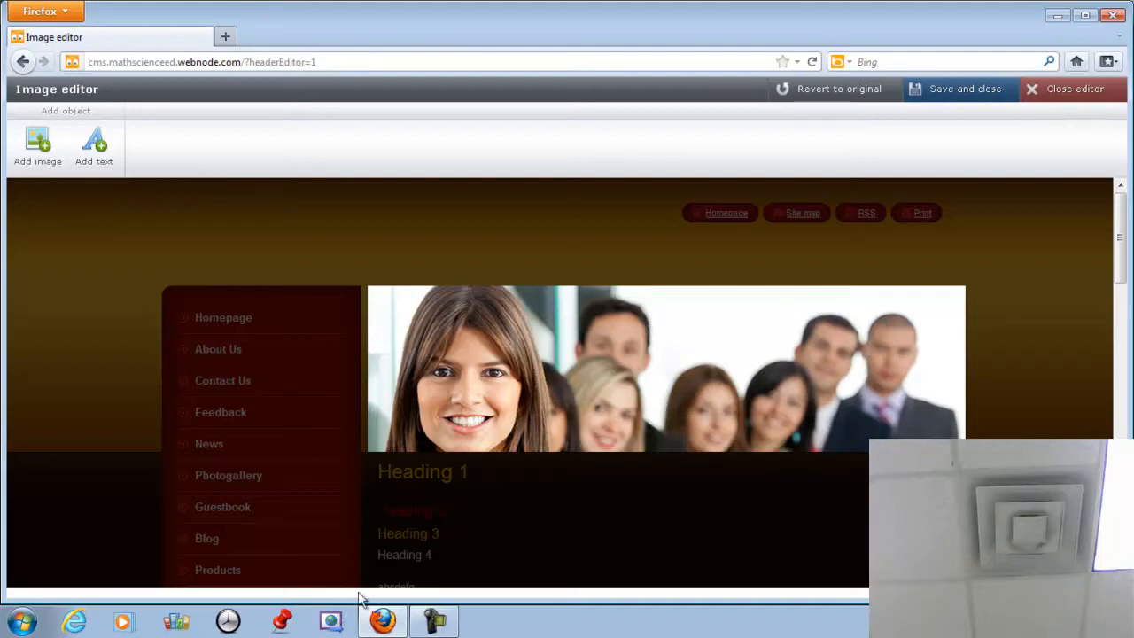
Select the group photo in the header and delete it, confirming the removal.
{"action": "left_click", "coordinate": [508, 388]}
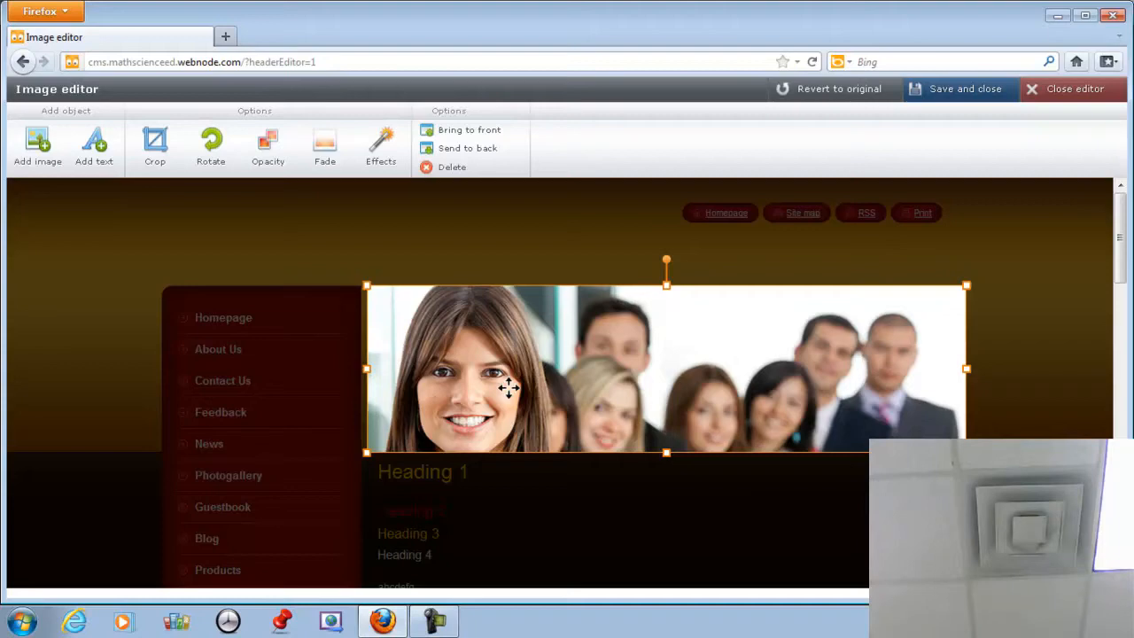
{"action": "mouse_move", "coordinate": [507, 387]}
{"action": "left_mouse_down"}
{"action": "mouse_move", "coordinate": [514, 357]}
{"action": "mouse_move", "coordinate": [474, 342]}
{"action": "mouse_move", "coordinate": [521, 410]}
{"action": "mouse_move", "coordinate": [513, 395]}
{"action": "left_mouse_up"}
{"action": "key", "text": "Delete"}
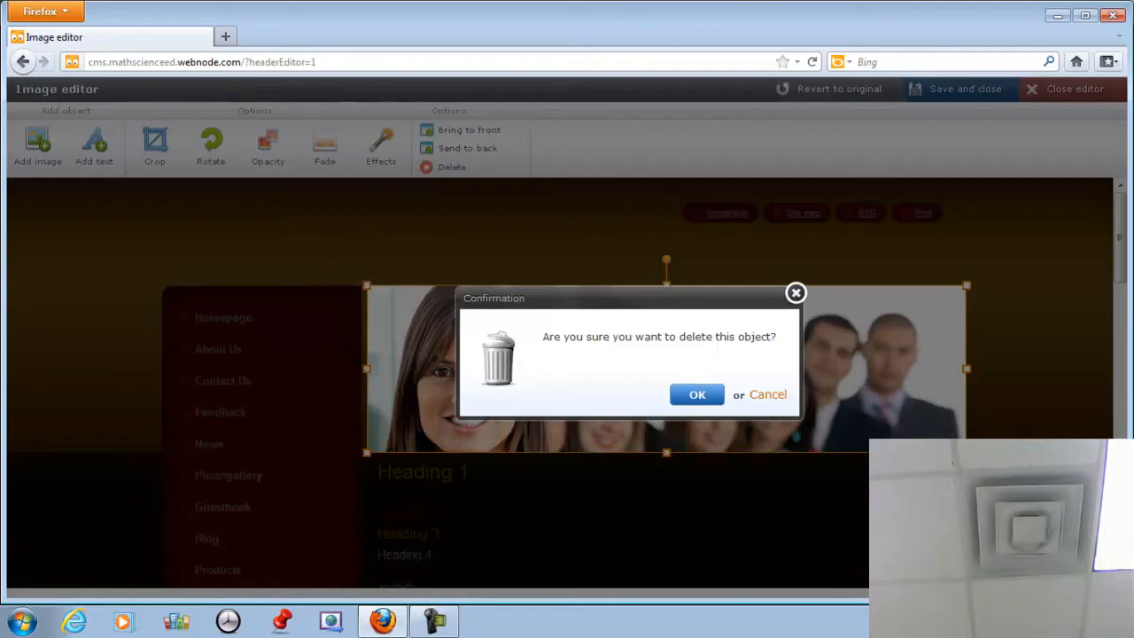
{"action": "left_click", "coordinate": [717, 398]}
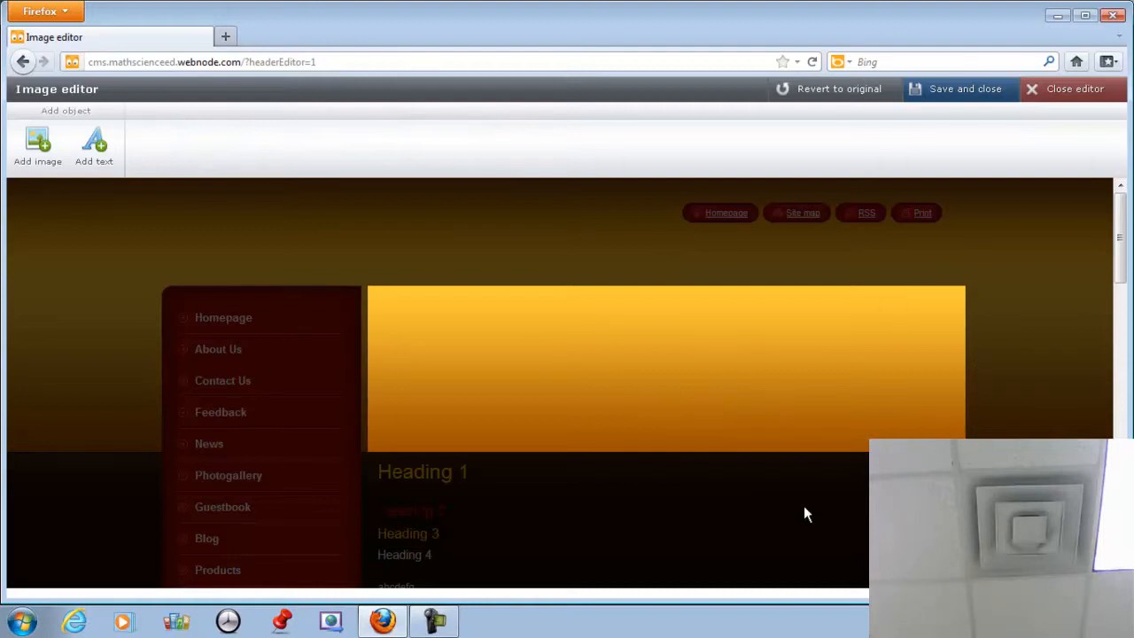
Browse the Pets and Ocean stock picture categories, then choose to upload an own image.
{"action": "left_click", "coordinate": [31, 157]}
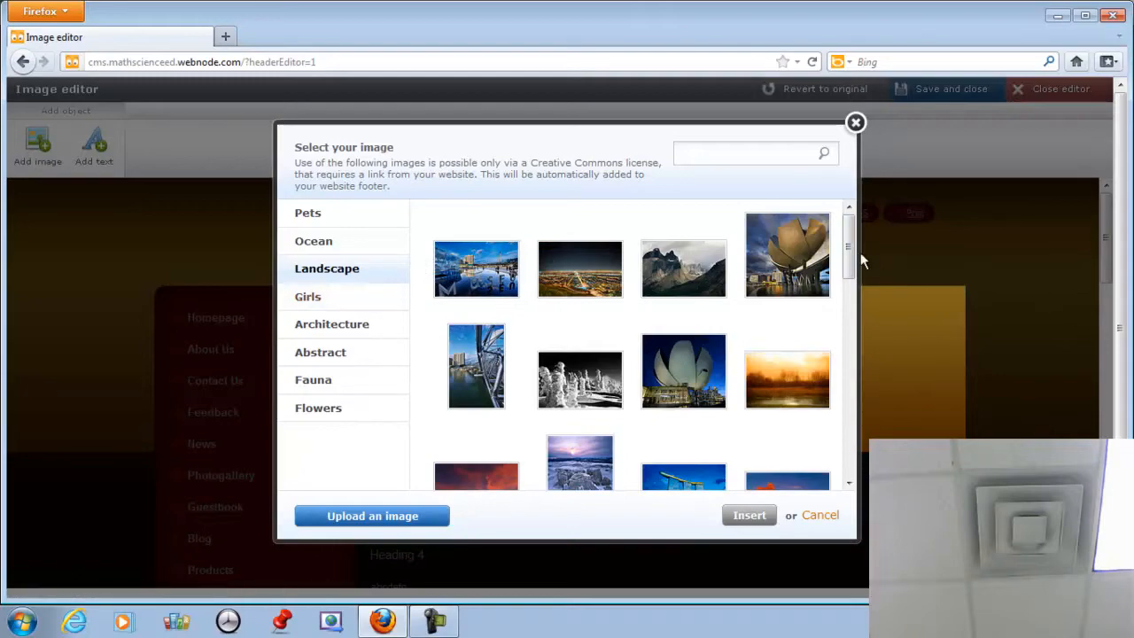
{"action": "left_click_drag", "start_coordinate": [849, 252], "coordinate": [851, 457]}
{"action": "left_click_drag", "start_coordinate": [860, 287], "coordinate": [860, 228]}
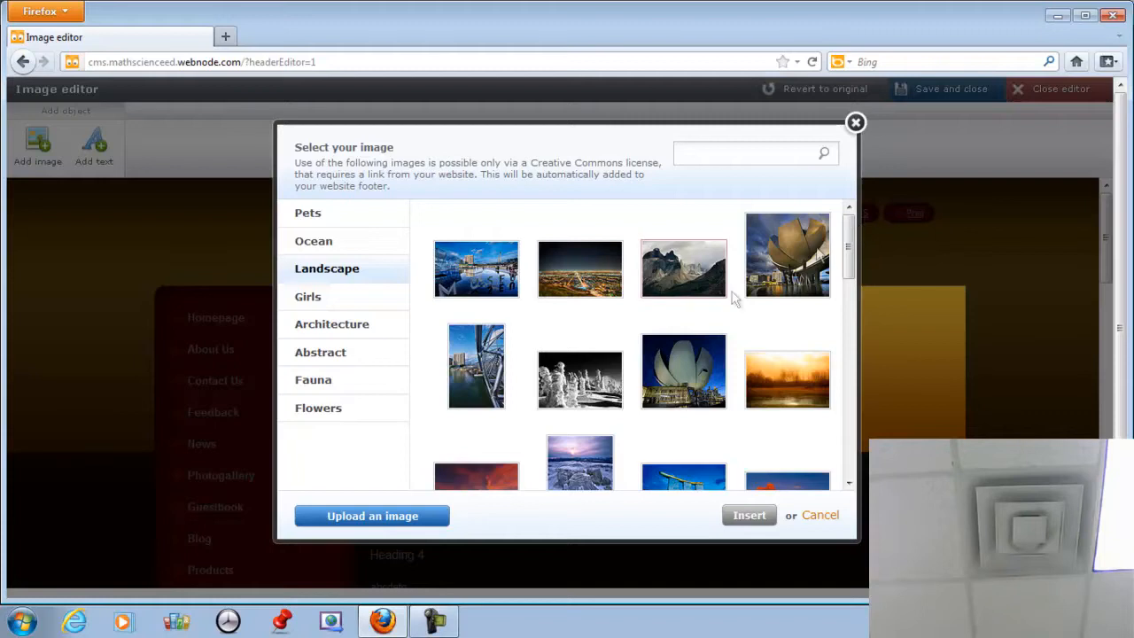
{"action": "left_click", "coordinate": [309, 223]}
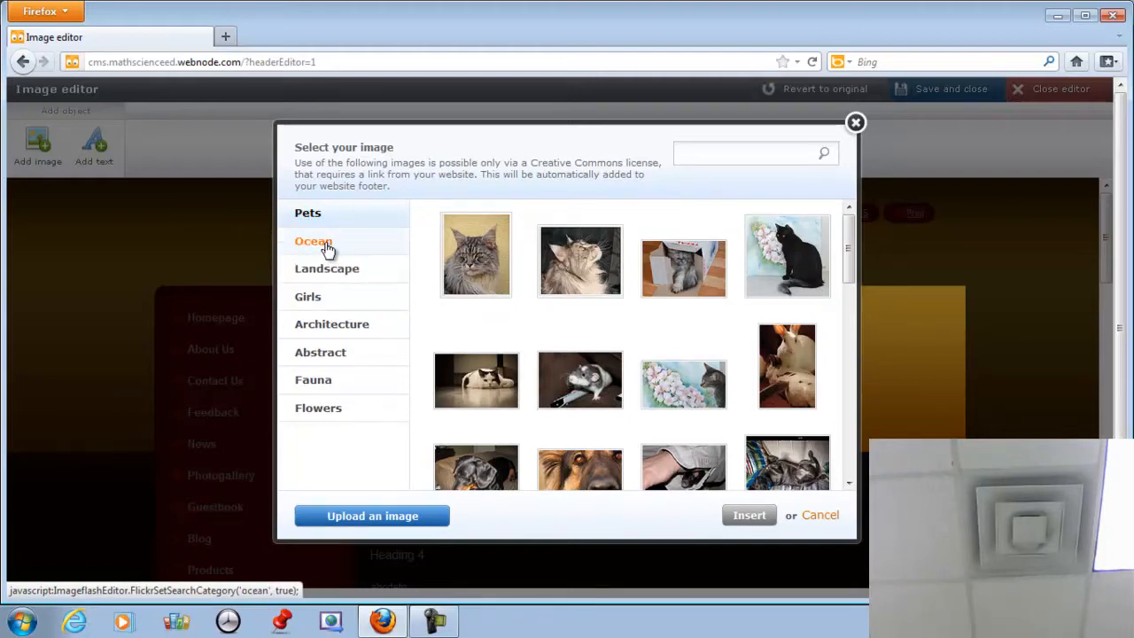
{"action": "left_click", "coordinate": [326, 248]}
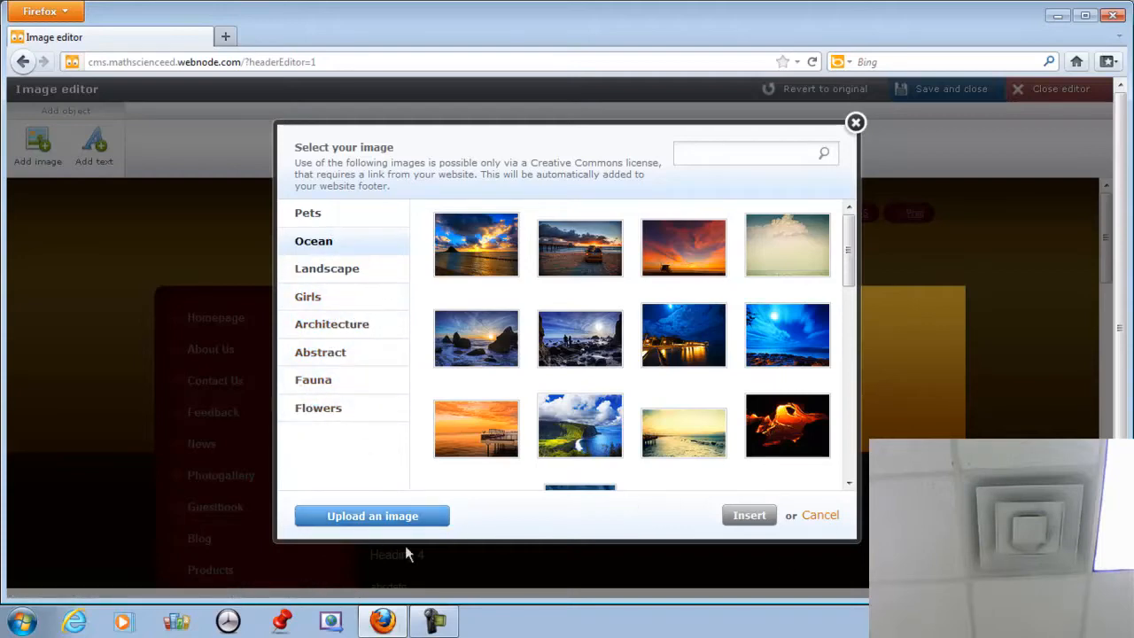
{"action": "left_click_drag", "start_coordinate": [848, 257], "coordinate": [843, 447]}
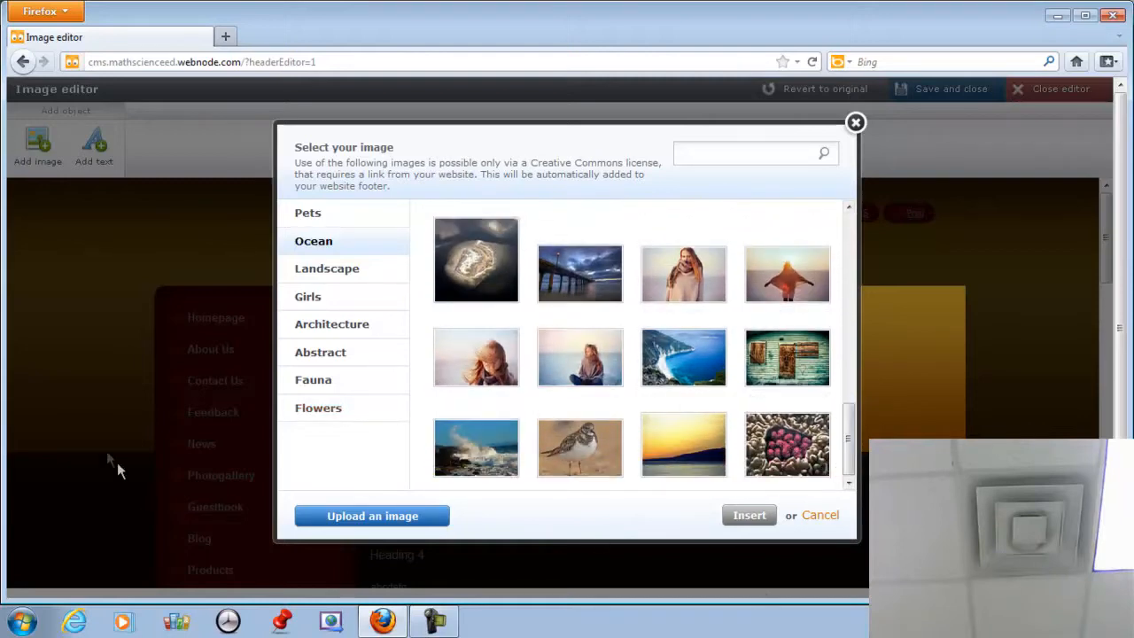
{"action": "left_click", "coordinate": [357, 517]}
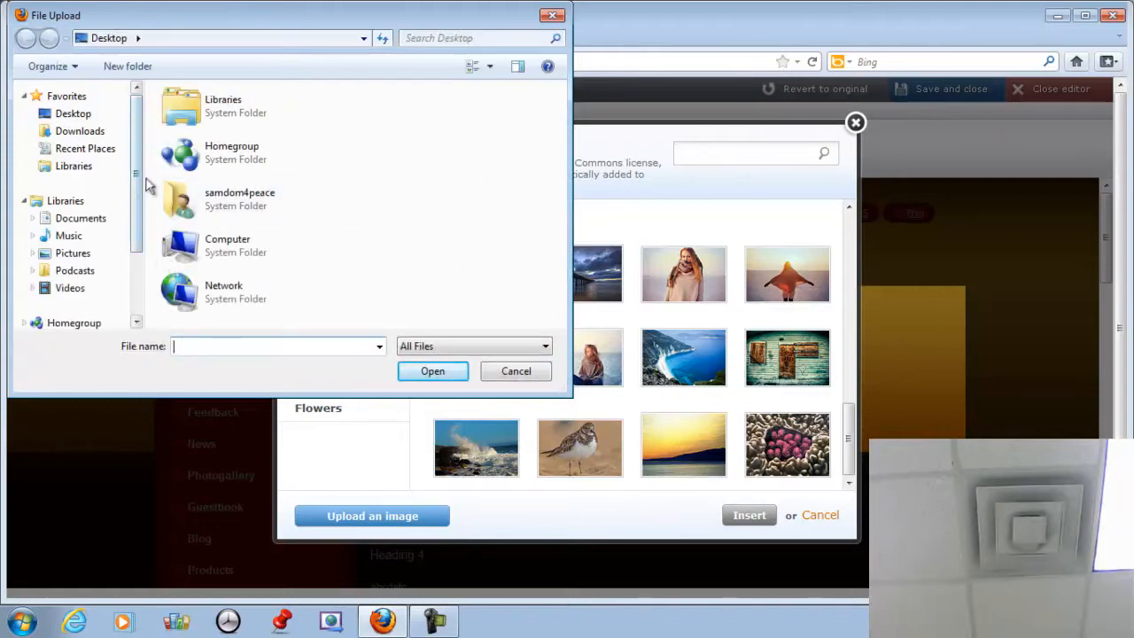
Upload sampic_email.jpg from the Pictures library into the header.
{"action": "left_click", "coordinate": [72, 254]}
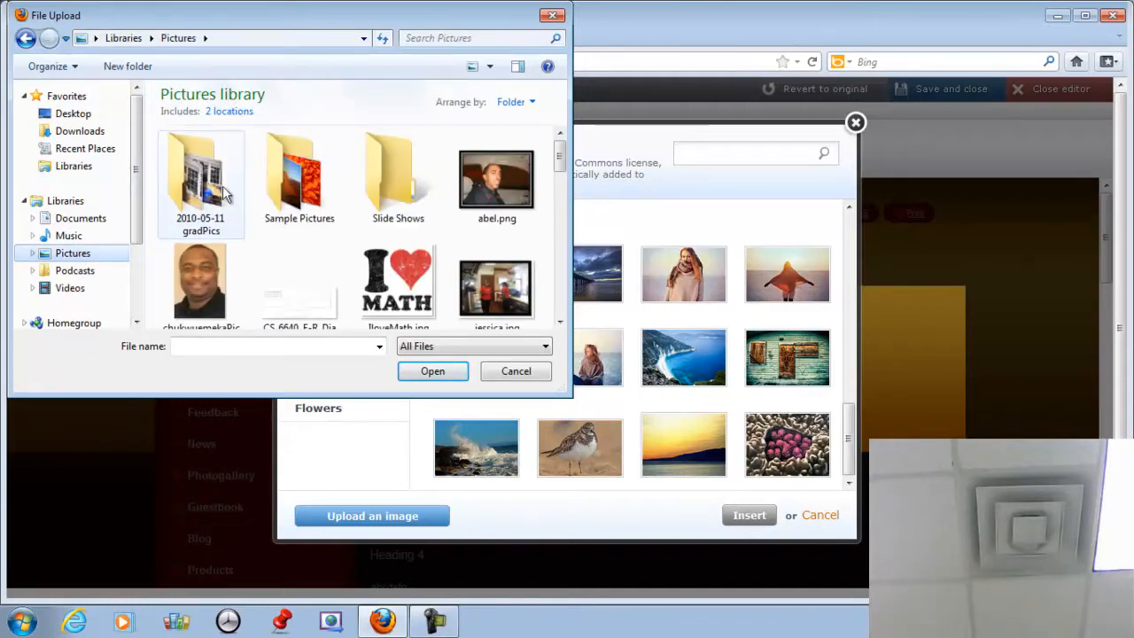
{"action": "left_click_drag", "start_coordinate": [559, 164], "coordinate": [572, 257]}
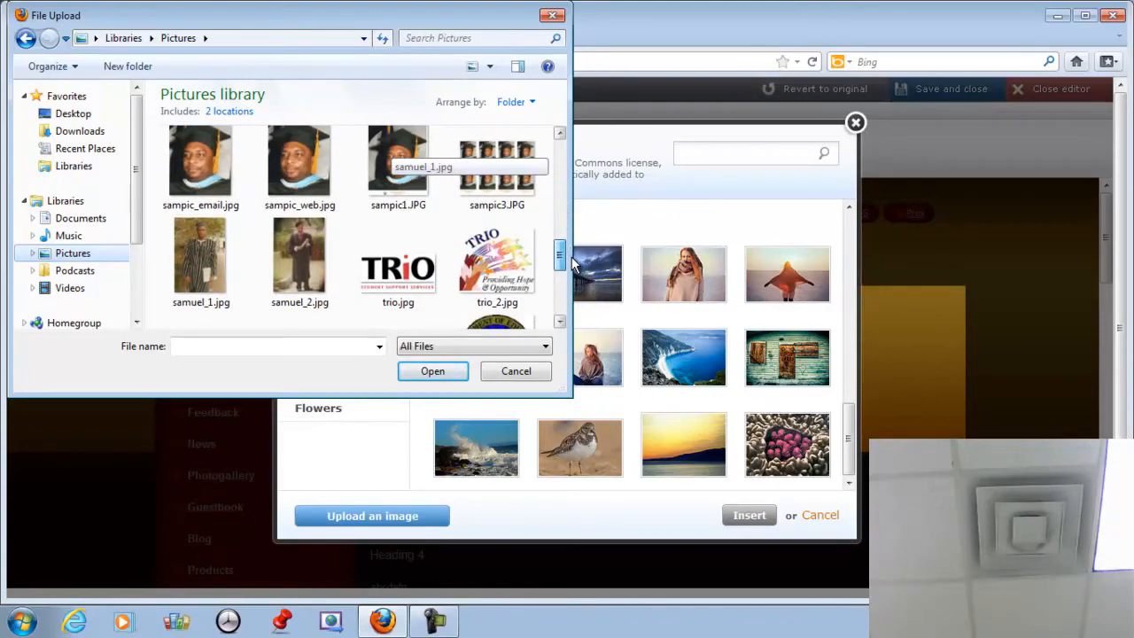
{"action": "left_click", "coordinate": [204, 179]}
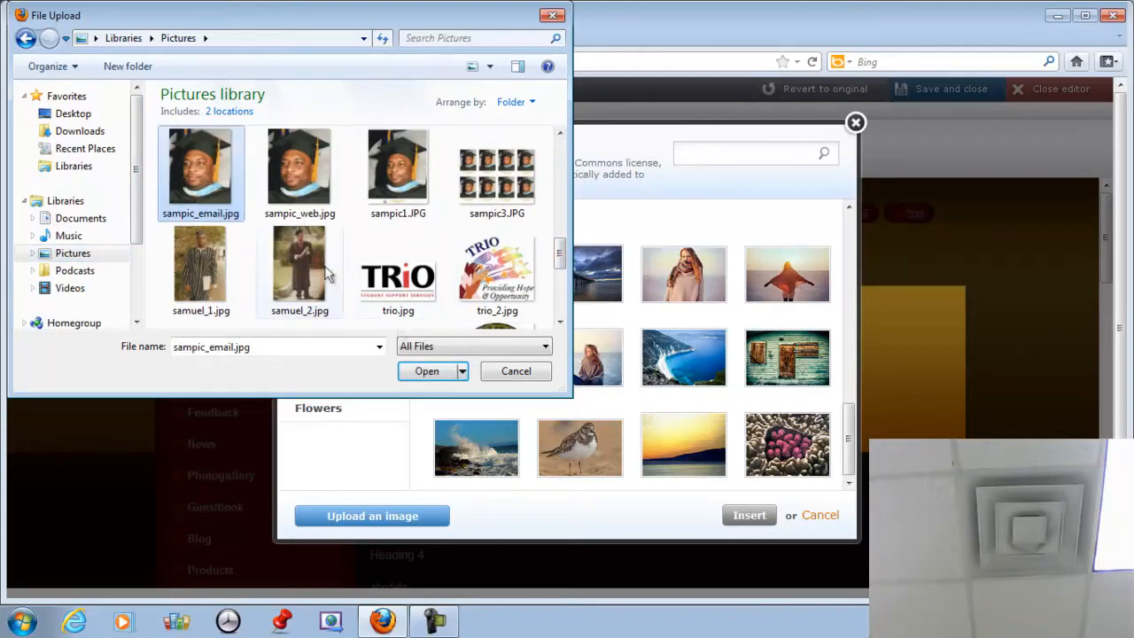
{"action": "left_click", "coordinate": [424, 374]}
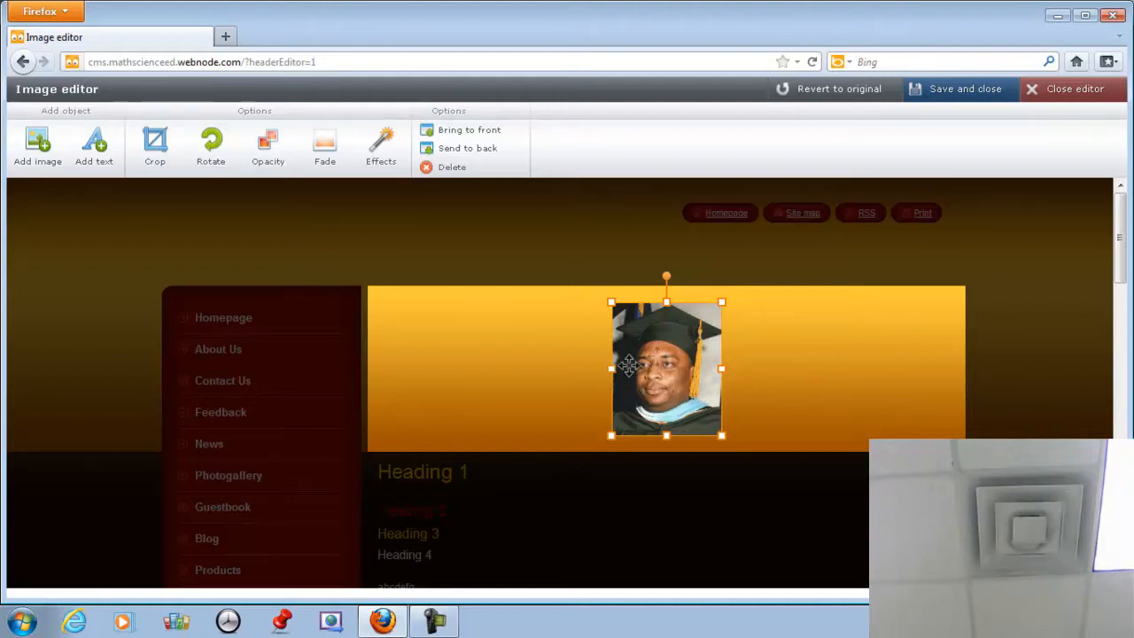
Place the graduation photo at the banner's left edge at full banner height, then reopen the image picker.
{"action": "left_click_drag", "start_coordinate": [660, 356], "coordinate": [414, 342]}
{"action": "left_click_drag", "start_coordinate": [423, 422], "coordinate": [421, 440]}
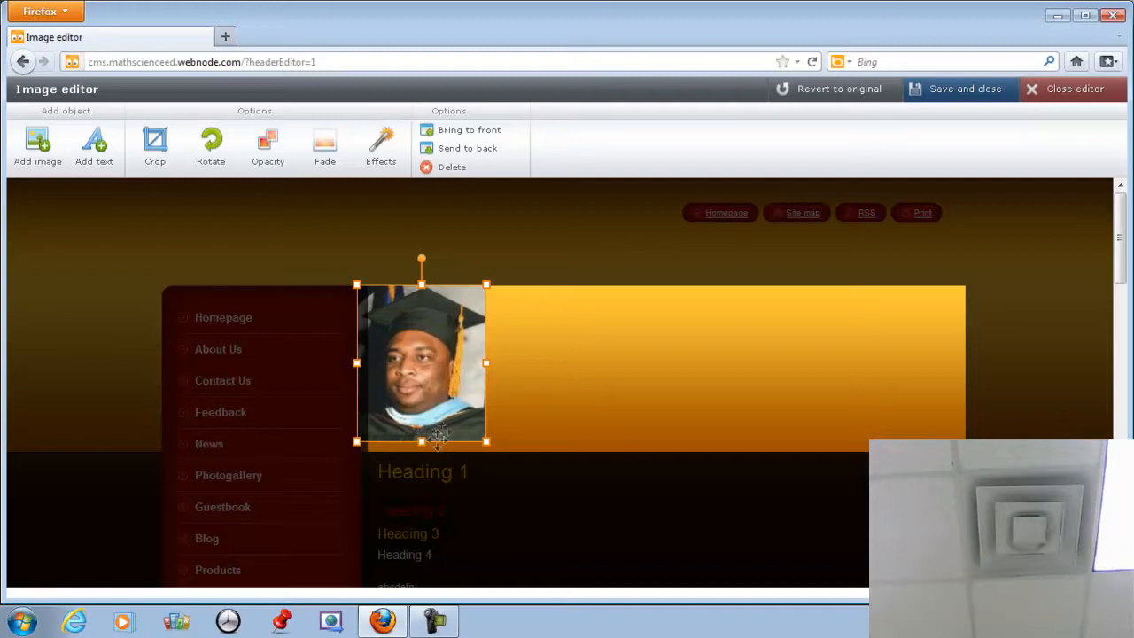
{"action": "mouse_move", "coordinate": [436, 363]}
{"action": "left_mouse_down"}
{"action": "mouse_move", "coordinate": [448, 372]}
{"action": "mouse_move", "coordinate": [456, 362]}
{"action": "mouse_move", "coordinate": [445, 363]}
{"action": "left_mouse_up"}
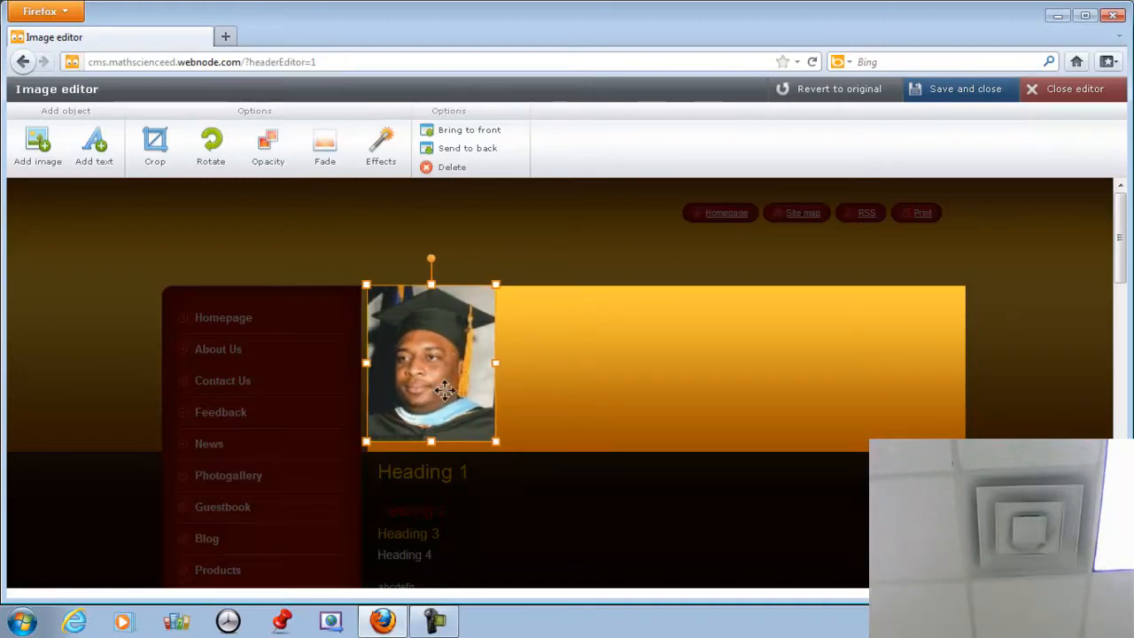
{"action": "left_click_drag", "start_coordinate": [432, 441], "coordinate": [432, 453]}
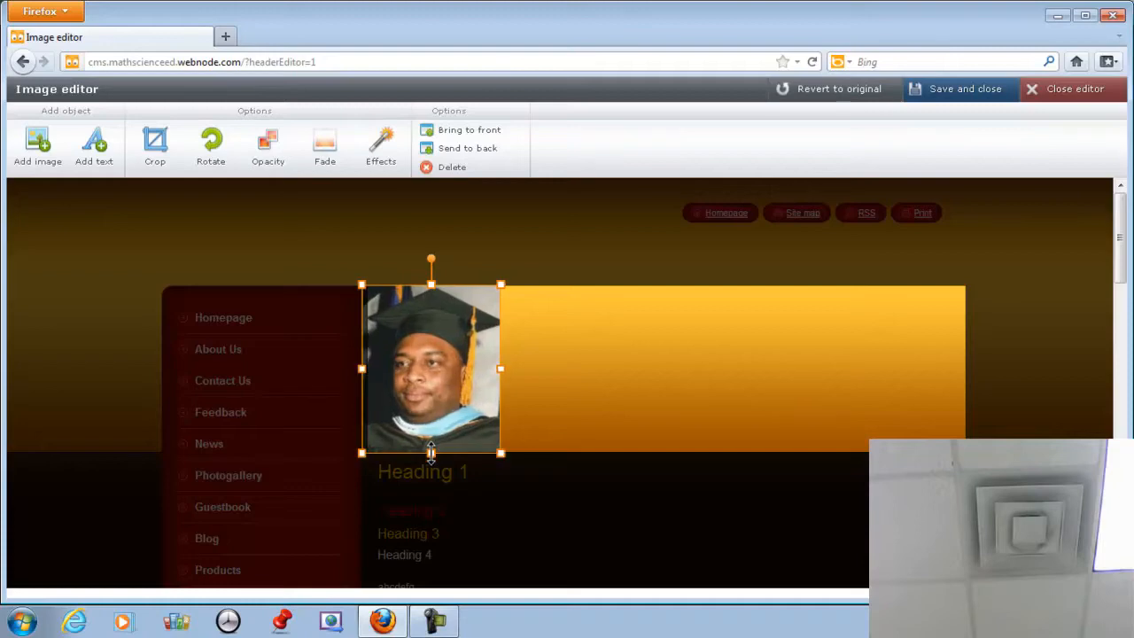
{"action": "left_click", "coordinate": [524, 392]}
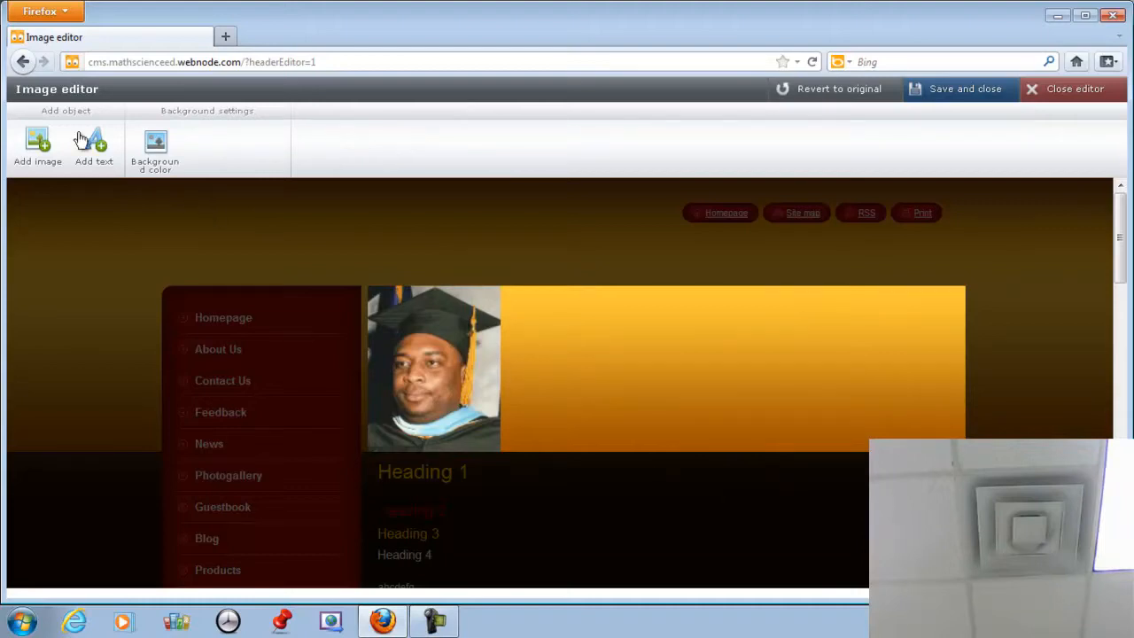
{"action": "left_click", "coordinate": [37, 143]}
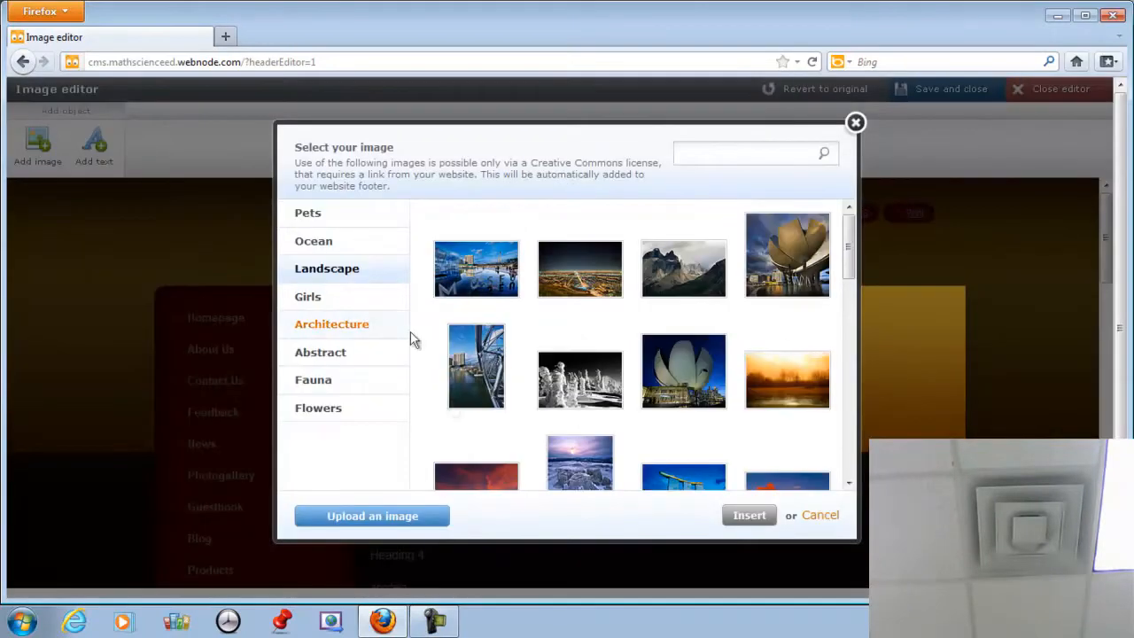
Upload mathisfun.jpg from the Pictures library into the header.
{"action": "left_click", "coordinate": [368, 520]}
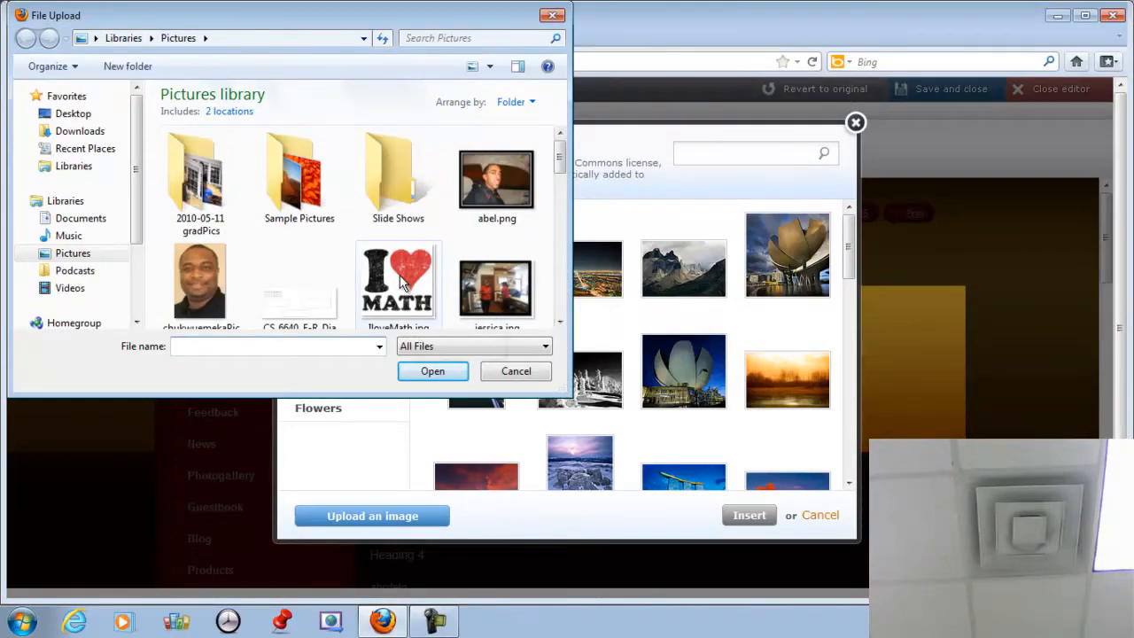
{"action": "left_click_drag", "start_coordinate": [561, 160], "coordinate": [71, 279]}
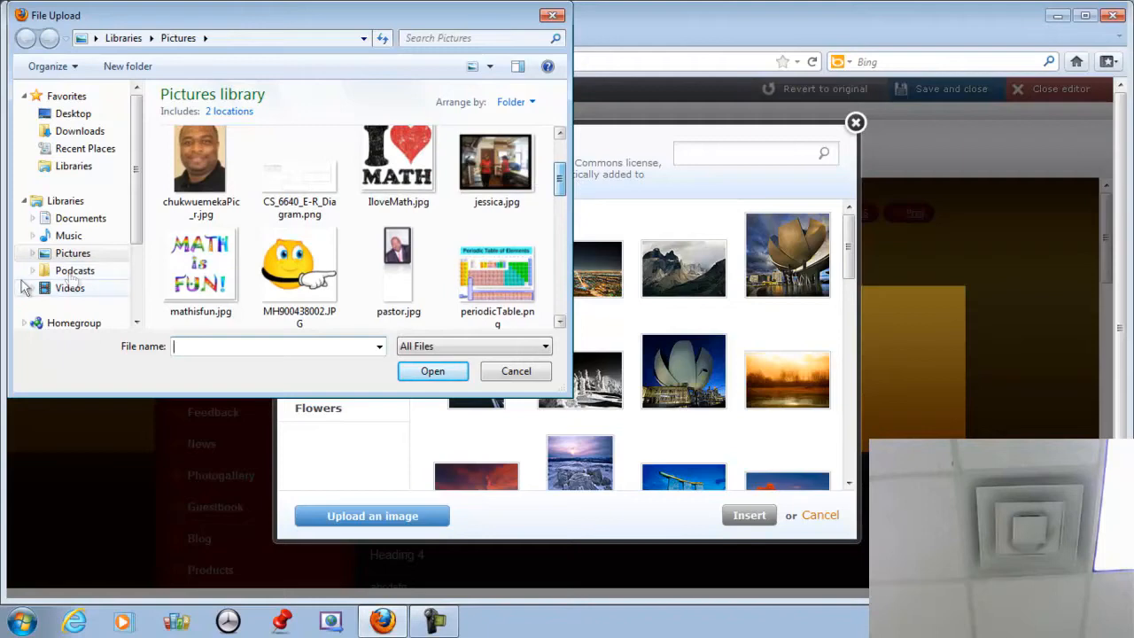
{"action": "left_click", "coordinate": [201, 266]}
{"action": "left_click", "coordinate": [415, 376]}
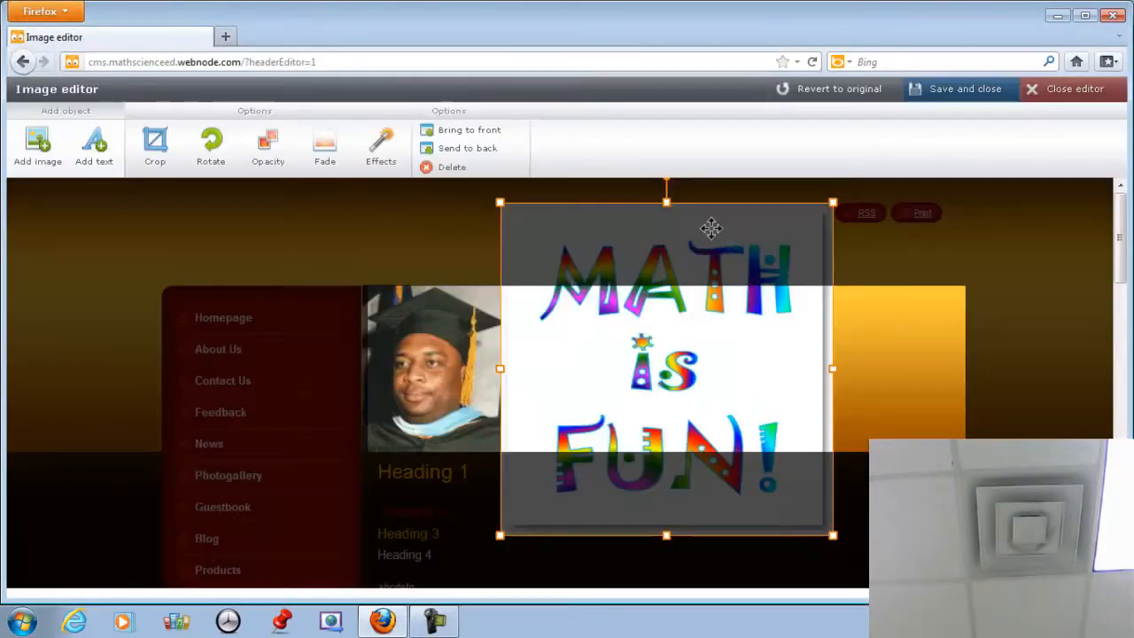
Resize the MATH is FUN picture to banner height beside the graduation photo, then reopen the image picker.
{"action": "left_click_drag", "start_coordinate": [666, 200], "coordinate": [666, 314]}
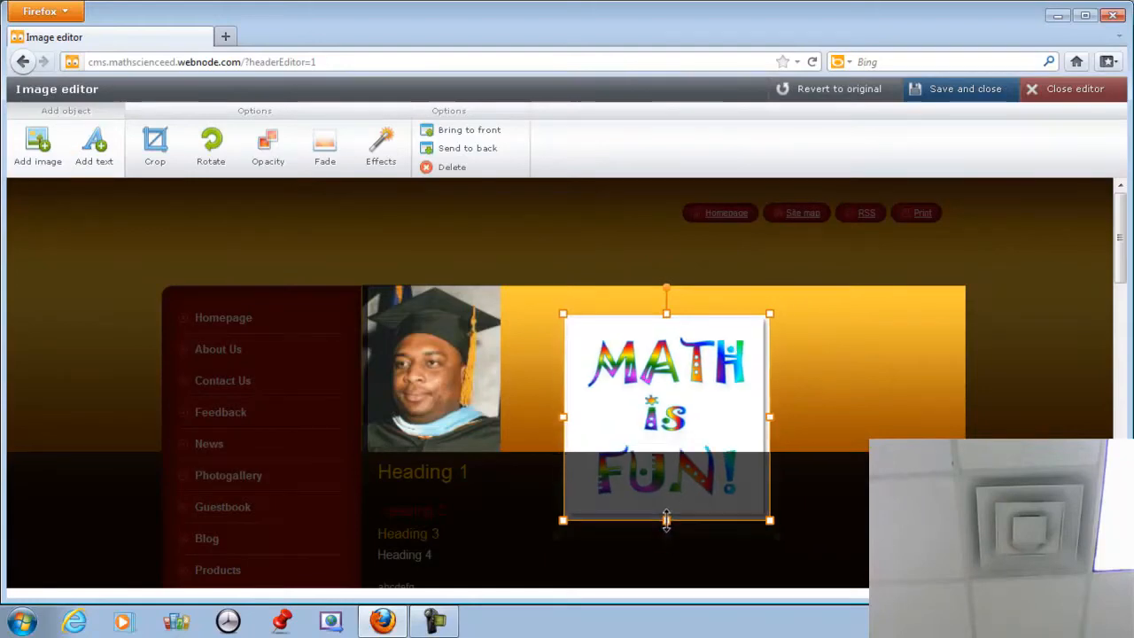
{"action": "left_click_drag", "start_coordinate": [666, 535], "coordinate": [667, 453]}
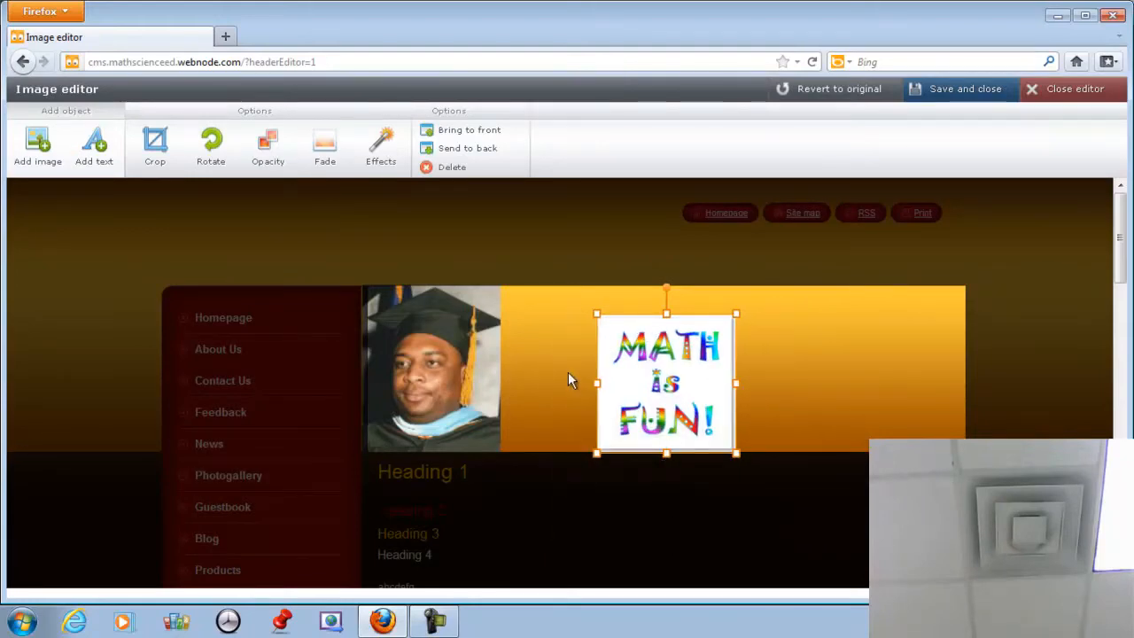
{"action": "left_click_drag", "start_coordinate": [596, 383], "coordinate": [510, 382]}
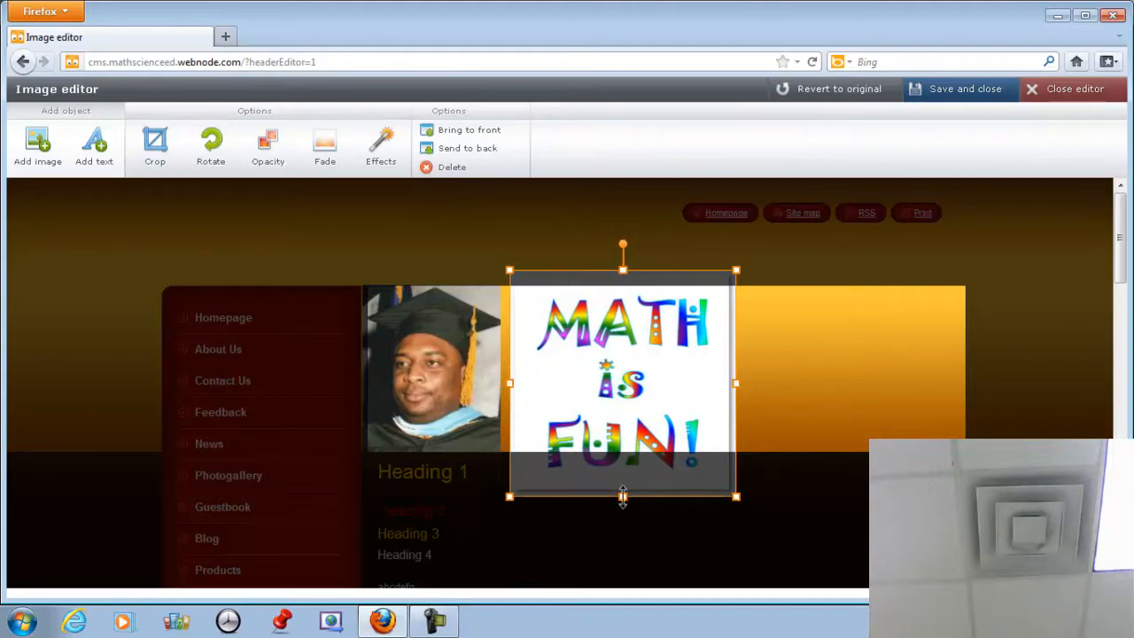
{"action": "left_click_drag", "start_coordinate": [623, 496], "coordinate": [623, 453]}
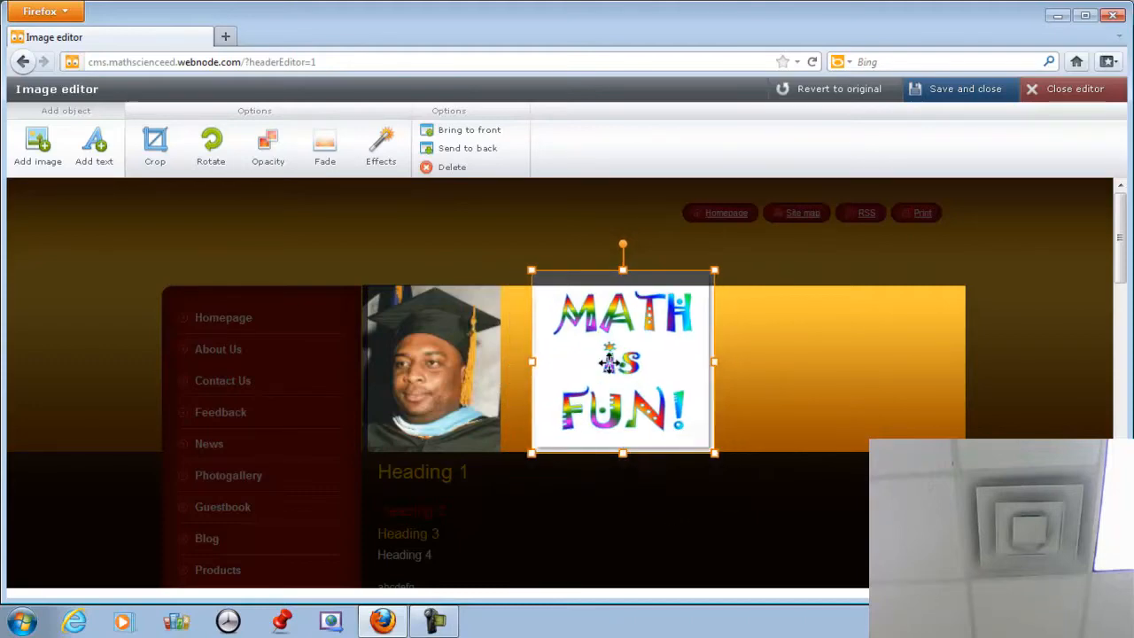
{"action": "left_click_drag", "start_coordinate": [608, 360], "coordinate": [579, 354]}
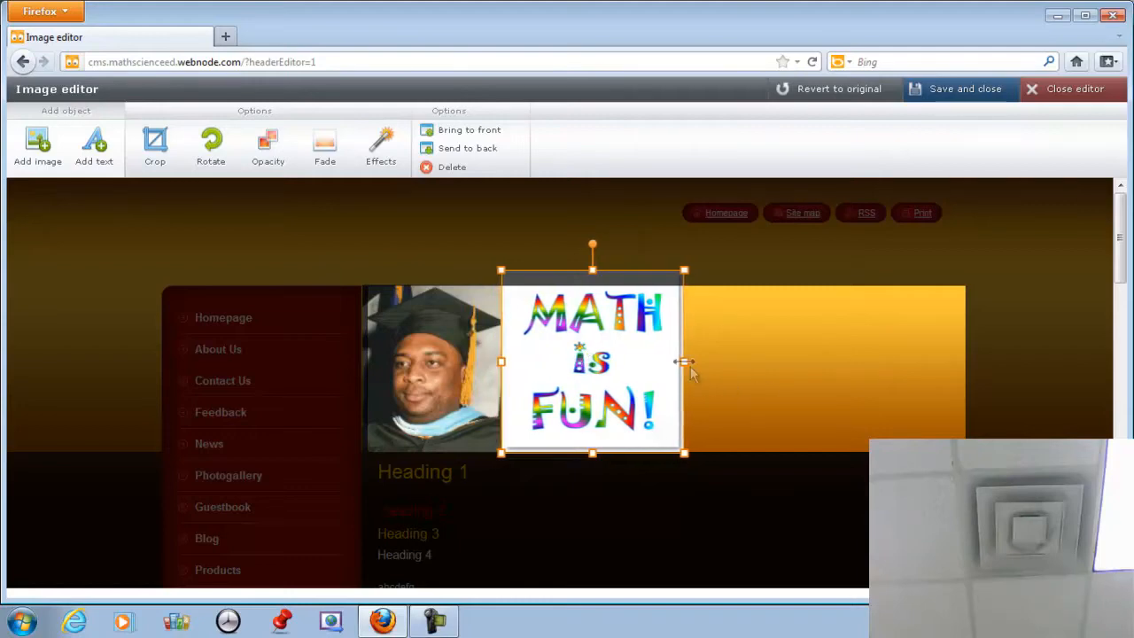
{"action": "left_click_drag", "start_coordinate": [685, 361], "coordinate": [677, 361]}
{"action": "left_click", "coordinate": [739, 373]}
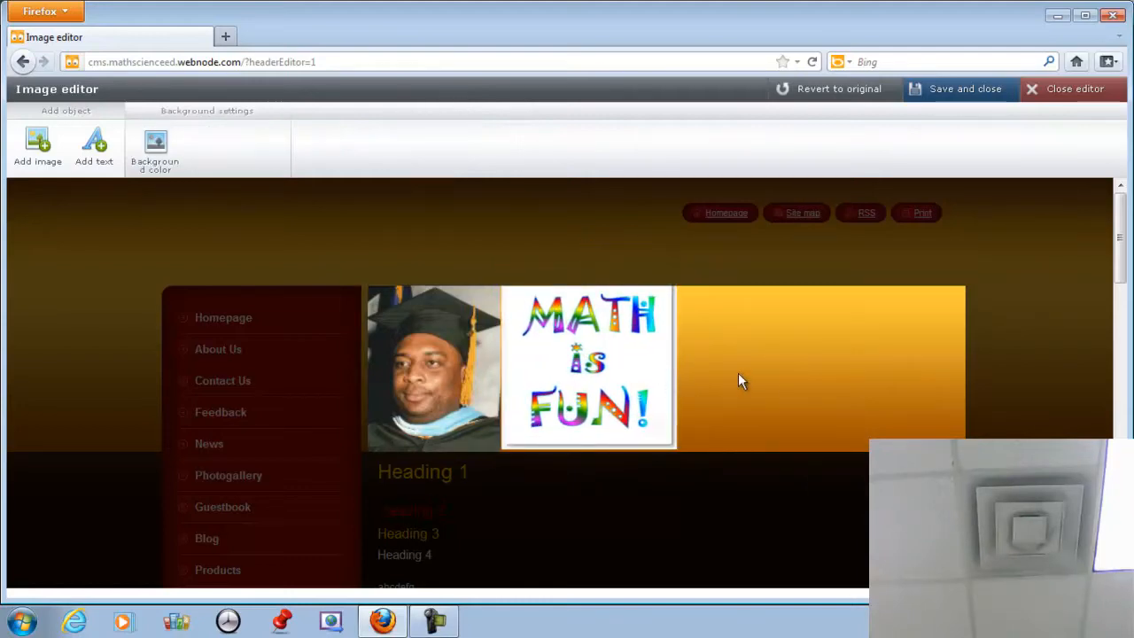
{"action": "left_click", "coordinate": [37, 145]}
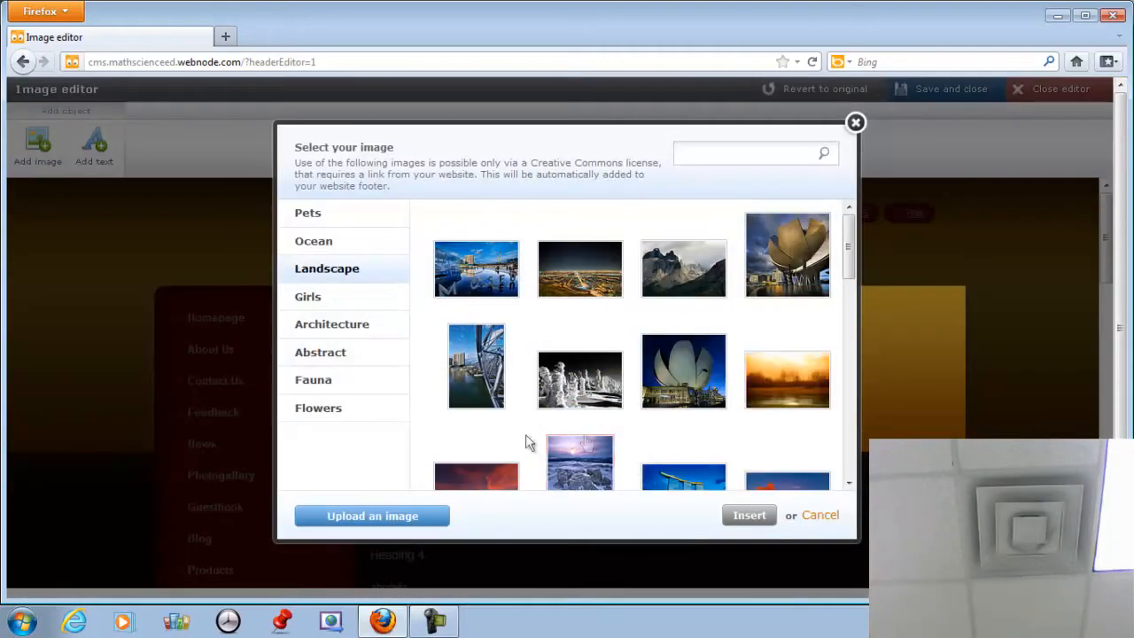
Upload vector-statistics-chart-element-preview.jpg into the header beside the MATH is FUN image.
{"action": "left_click", "coordinate": [411, 518]}
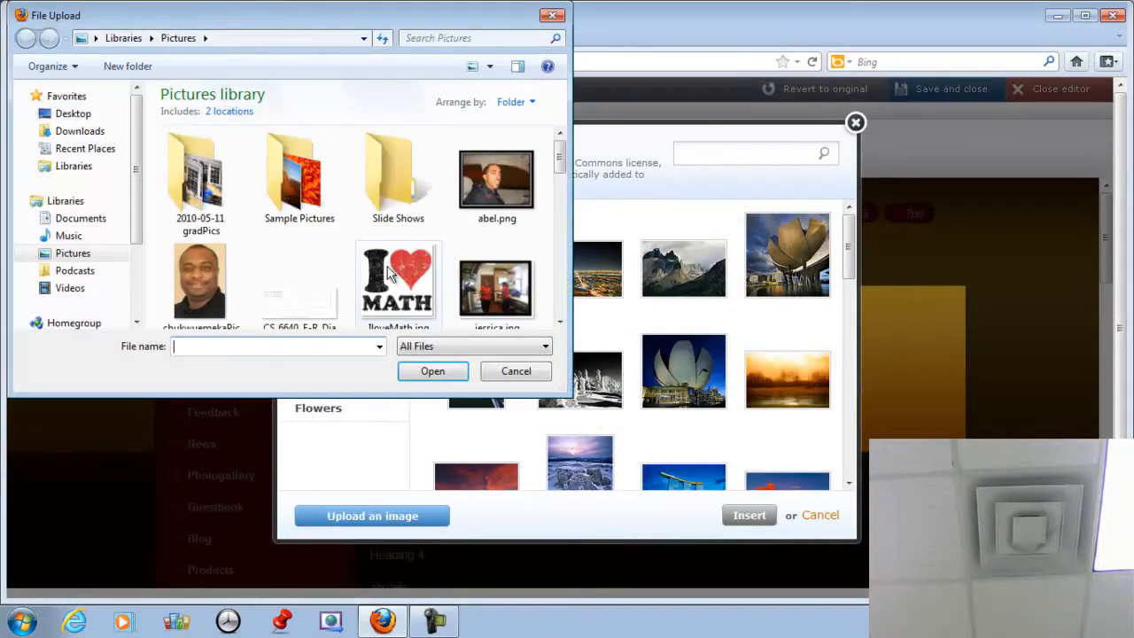
{"action": "left_click_drag", "start_coordinate": [561, 165], "coordinate": [559, 304]}
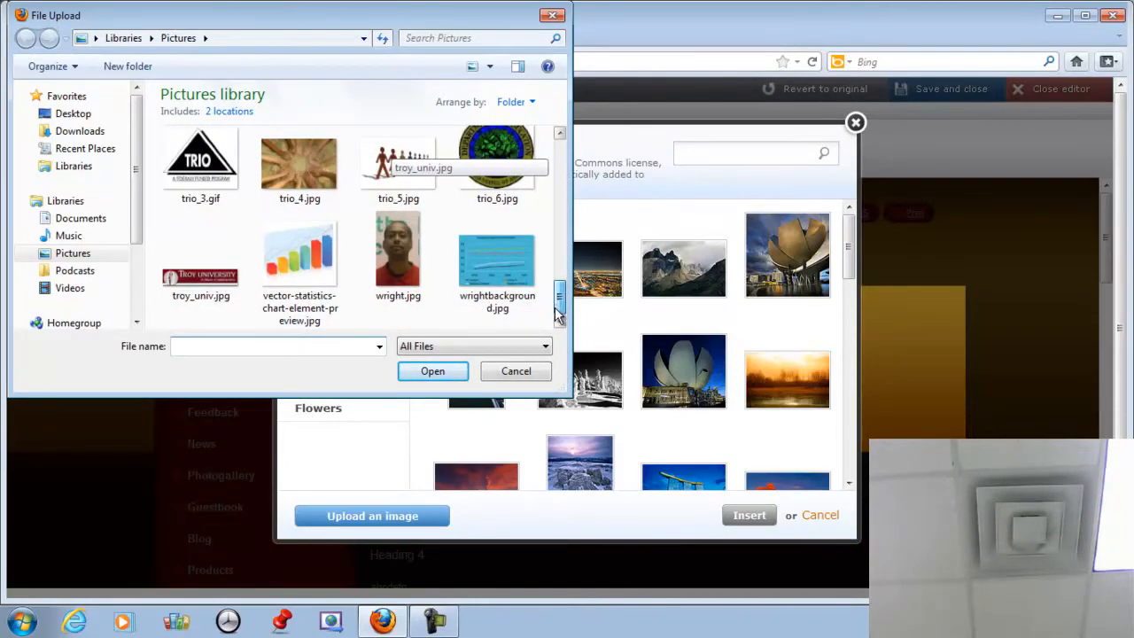
{"action": "left_click", "coordinate": [295, 264]}
{"action": "left_click", "coordinate": [430, 372]}
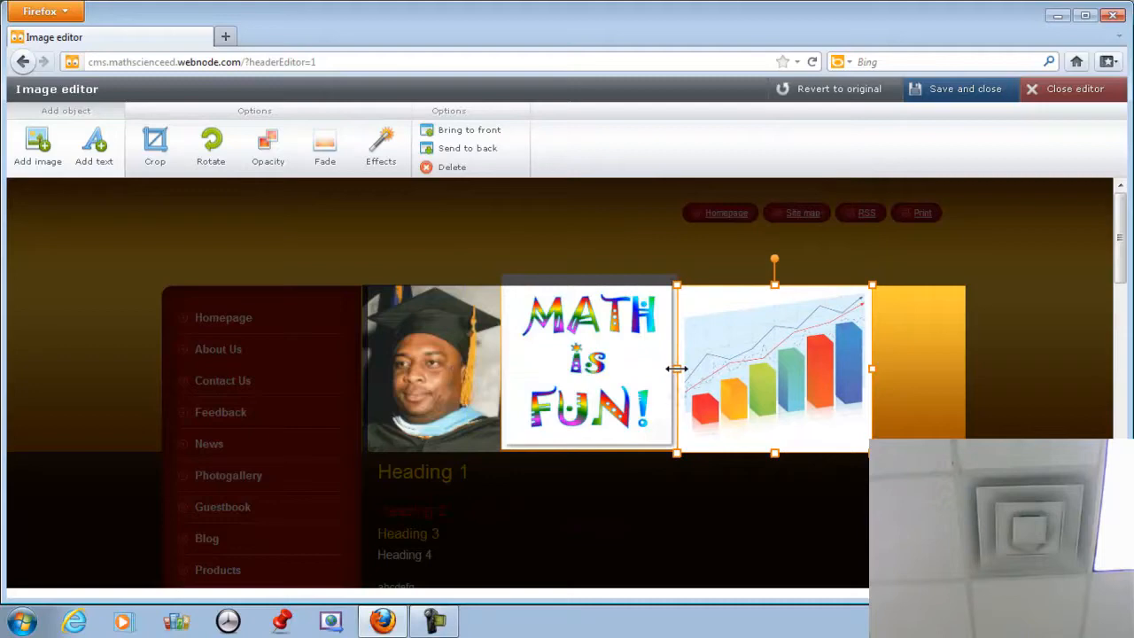
{"action": "left_click", "coordinate": [903, 356]}
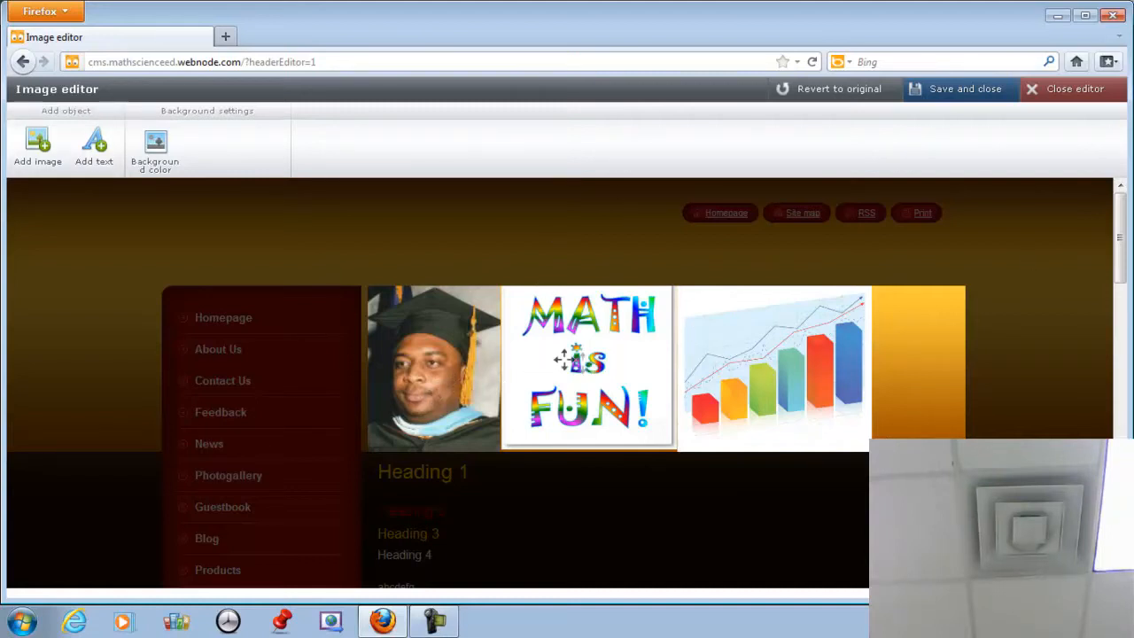
Add the title 'Samdom For Peace' above the photos and shift the chart picture to the right edge.
{"action": "left_click", "coordinate": [449, 367]}
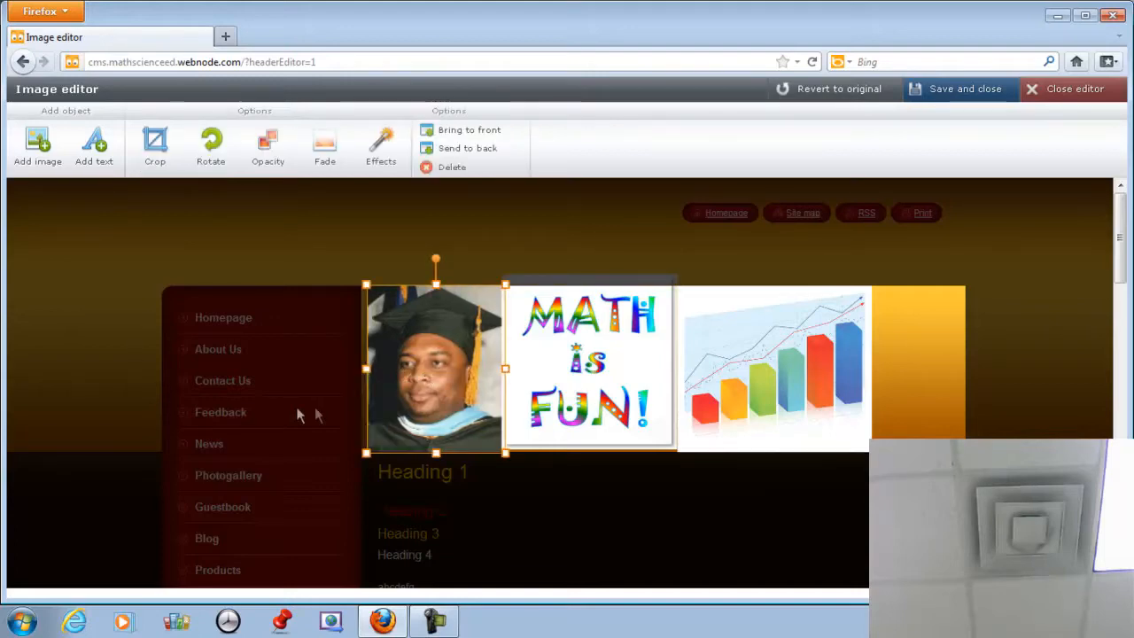
{"action": "left_click", "coordinate": [104, 160]}
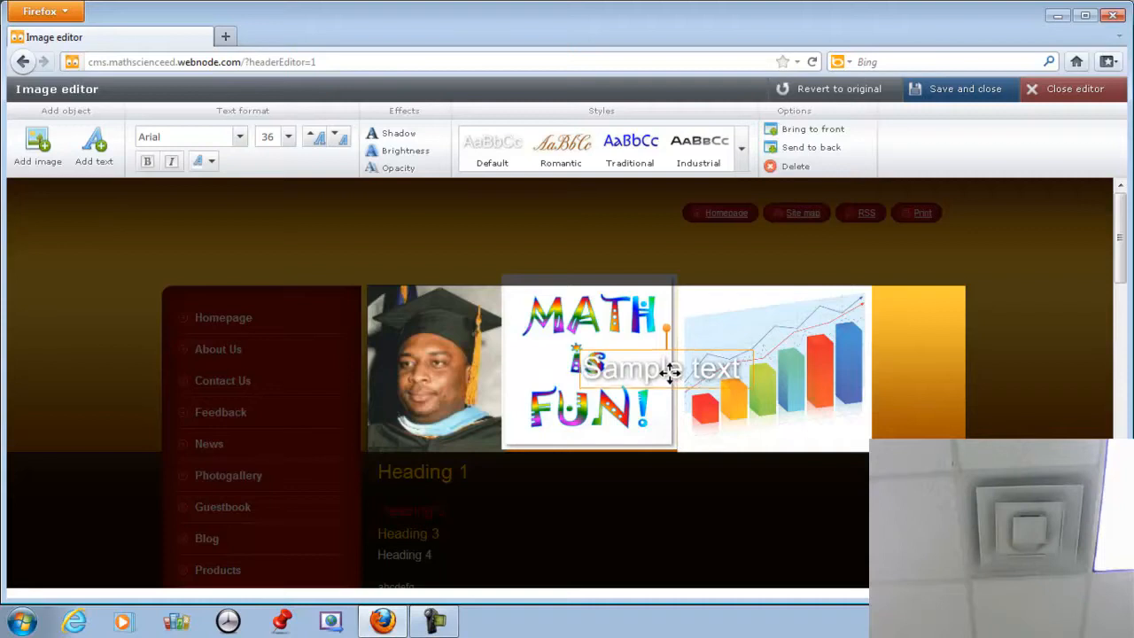
{"action": "left_click_drag", "start_coordinate": [667, 372], "coordinate": [431, 262]}
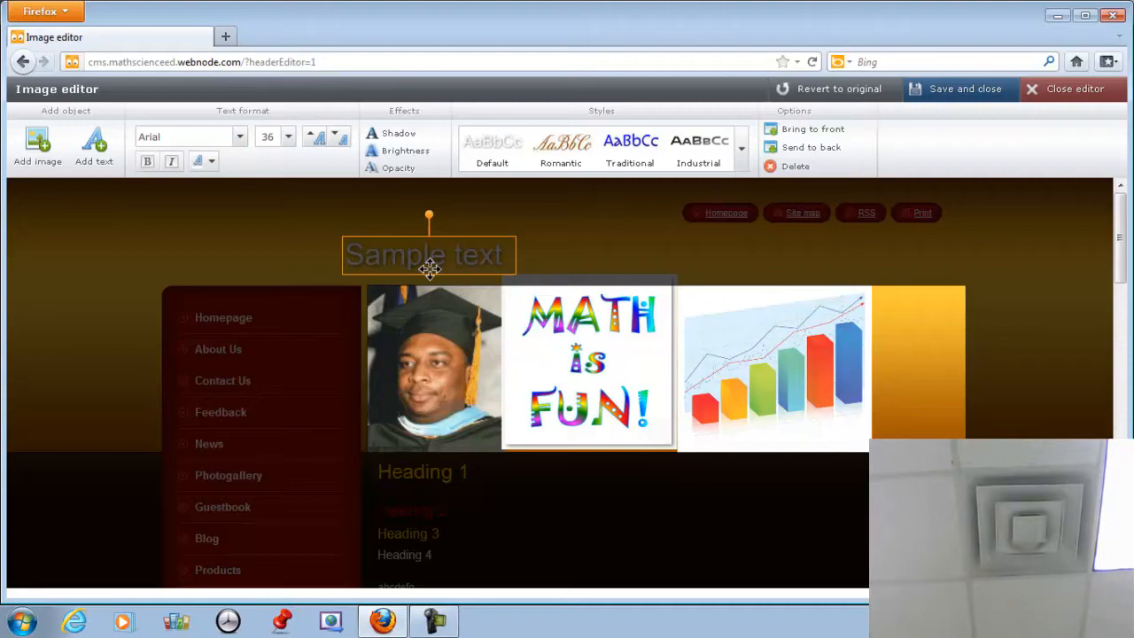
{"action": "double_click", "coordinate": [398, 258]}
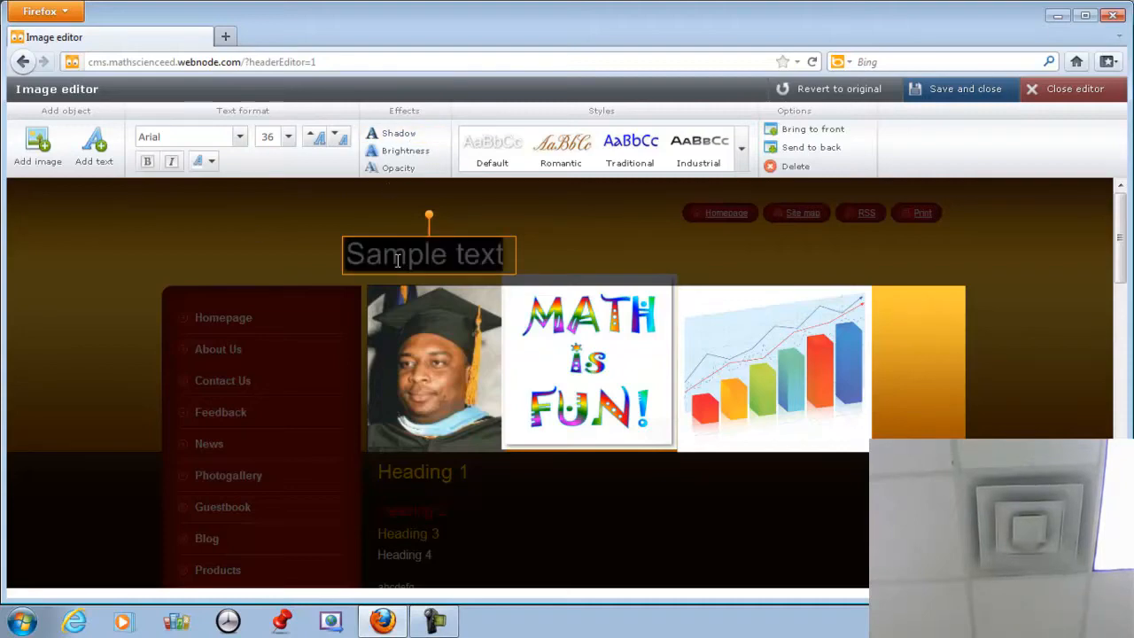
{"action": "type", "text": "Sa"}
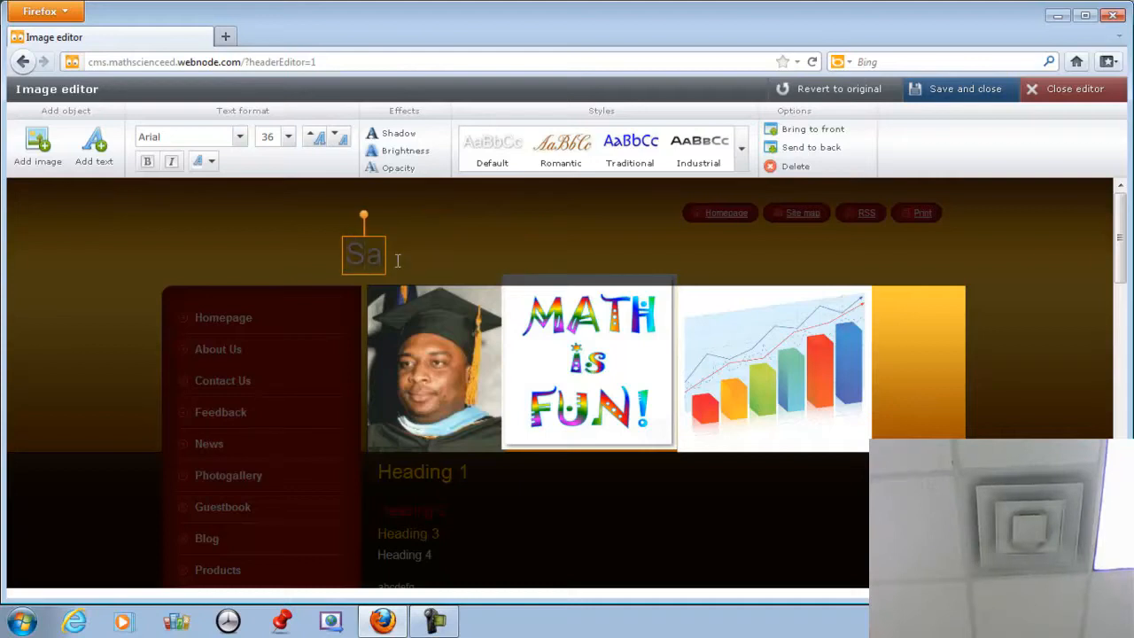
{"action": "type", "text": "mdom F"}
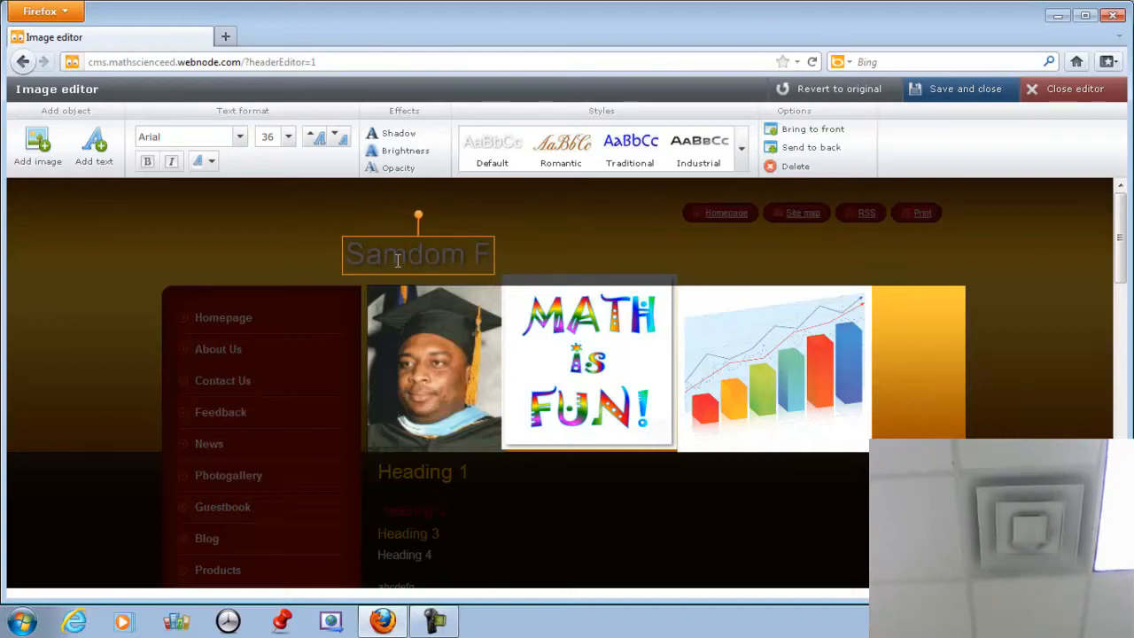
{"action": "type", "text": "or Peace"}
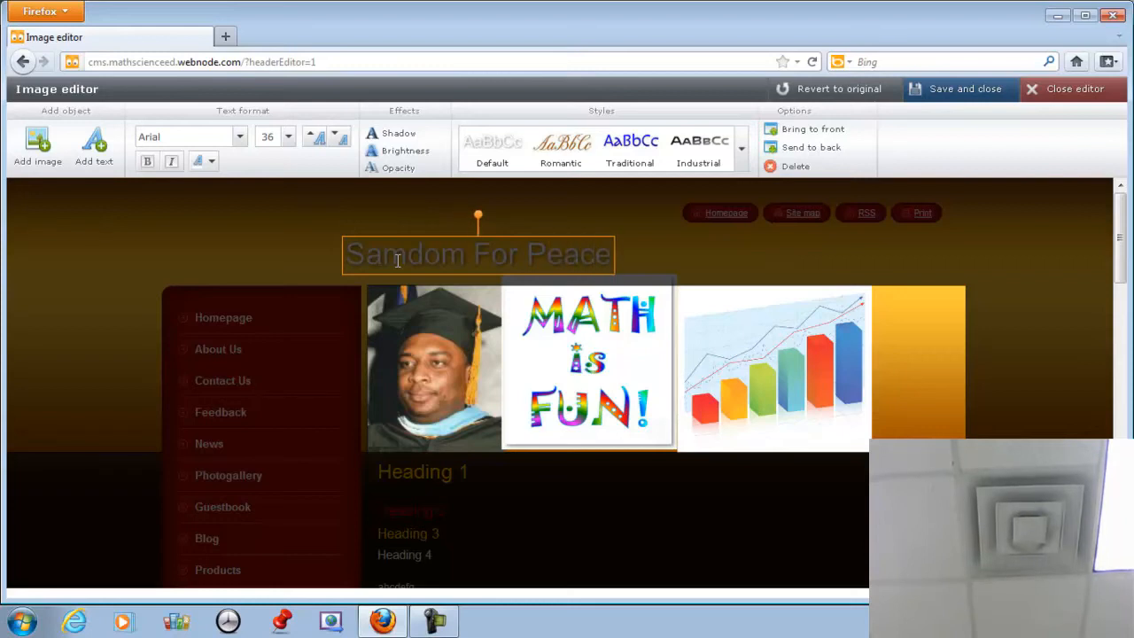
{"action": "left_click_drag", "start_coordinate": [765, 369], "coordinate": [828, 372]}
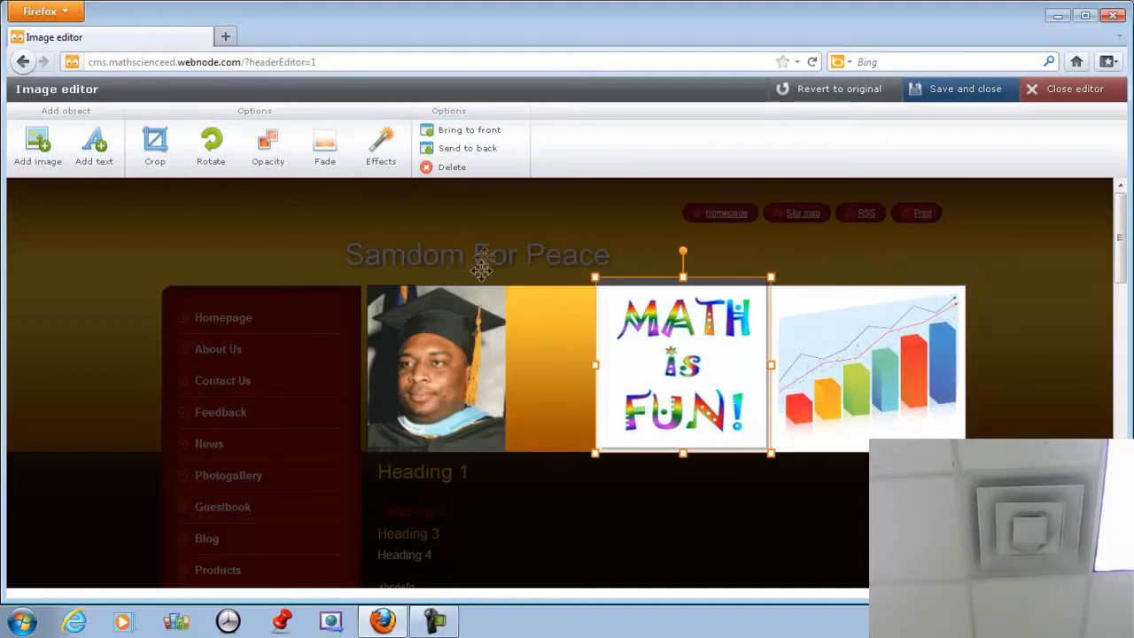
Rotate the 'Samdom For Peace' title diagonally and lay it across the graduate portrait.
{"action": "left_click", "coordinate": [481, 266]}
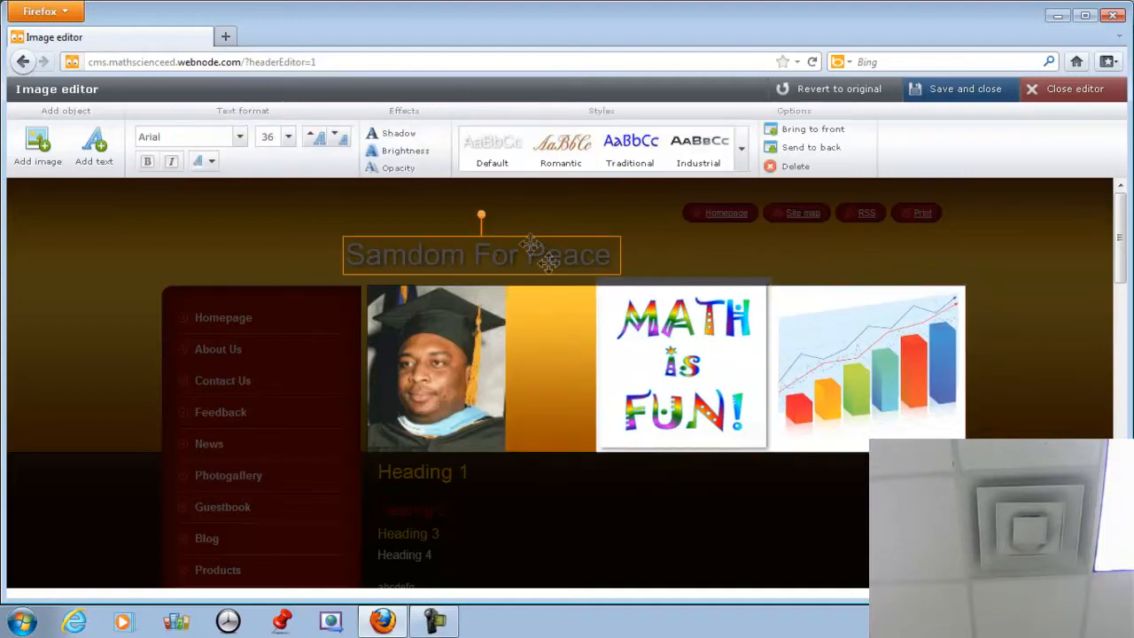
{"action": "left_click_drag", "start_coordinate": [483, 221], "coordinate": [476, 374]}
{"action": "left_click_drag", "start_coordinate": [476, 354], "coordinate": [526, 364]}
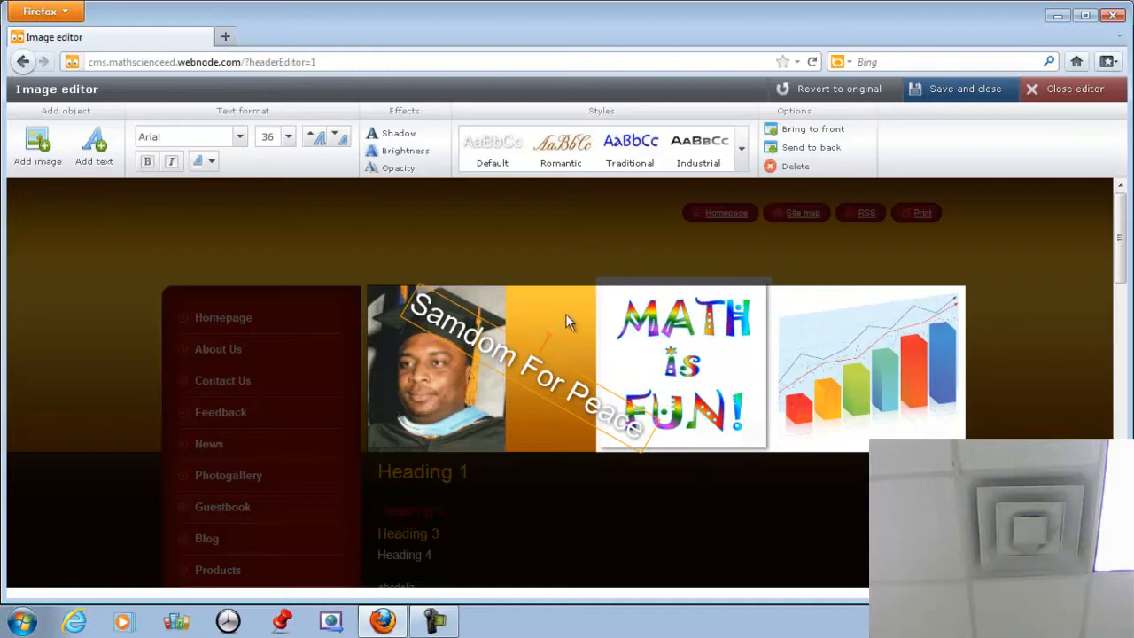
{"action": "left_click", "coordinate": [561, 445]}
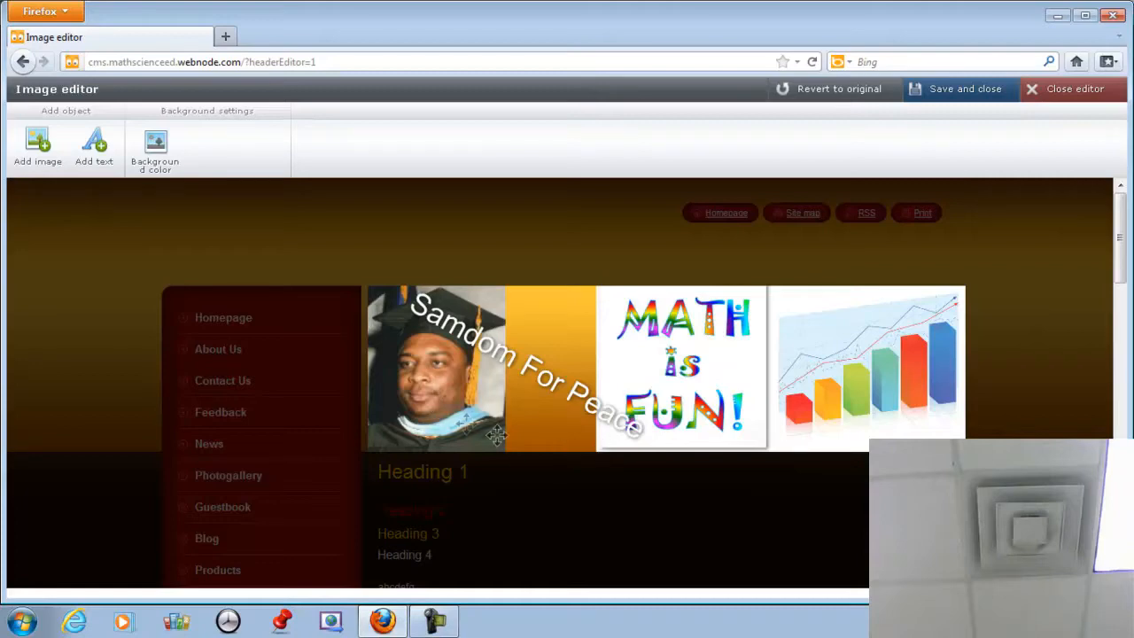
Stretch the graduate portrait's right side until it meets the MATH picture.
{"action": "left_click", "coordinate": [463, 407]}
{"action": "left_click", "coordinate": [506, 372]}
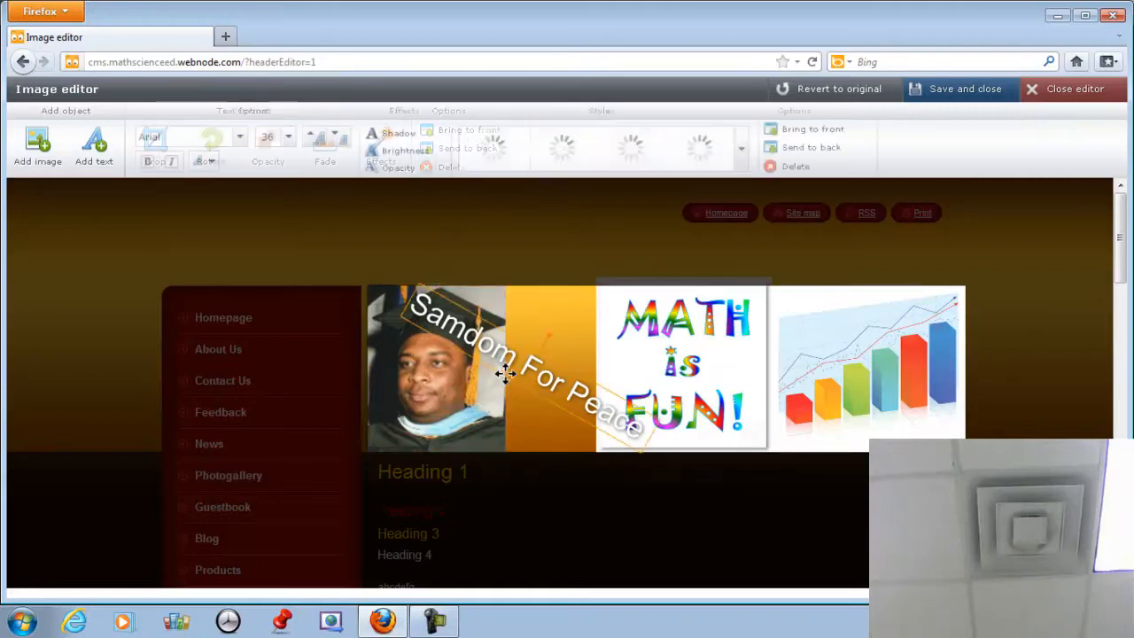
{"action": "left_click", "coordinate": [503, 373]}
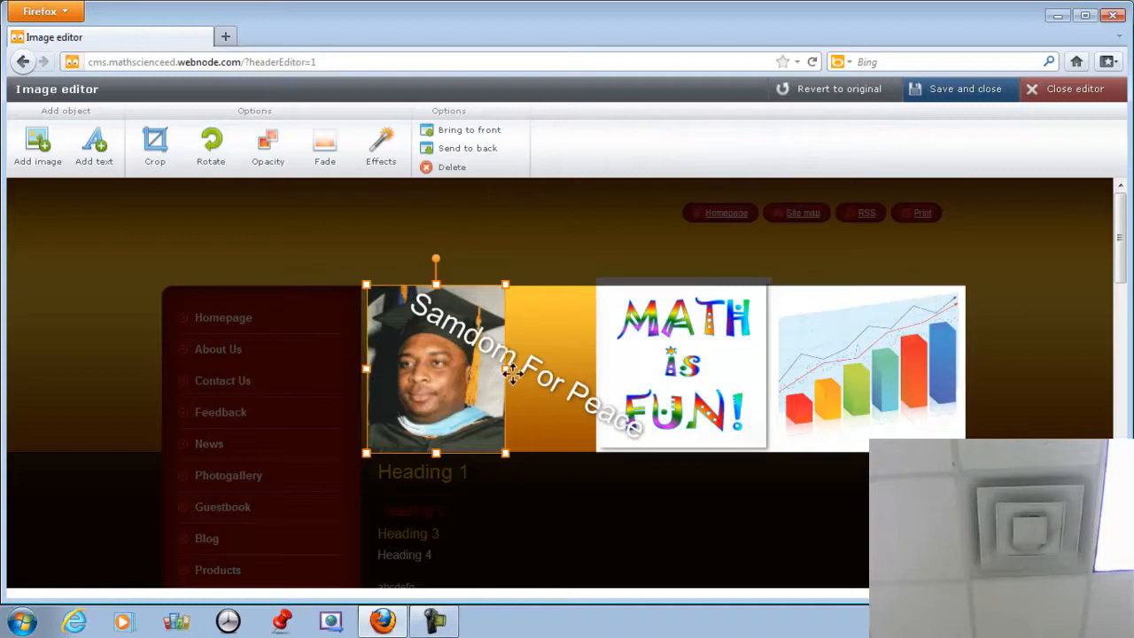
{"action": "left_click_drag", "start_coordinate": [506, 369], "coordinate": [598, 368]}
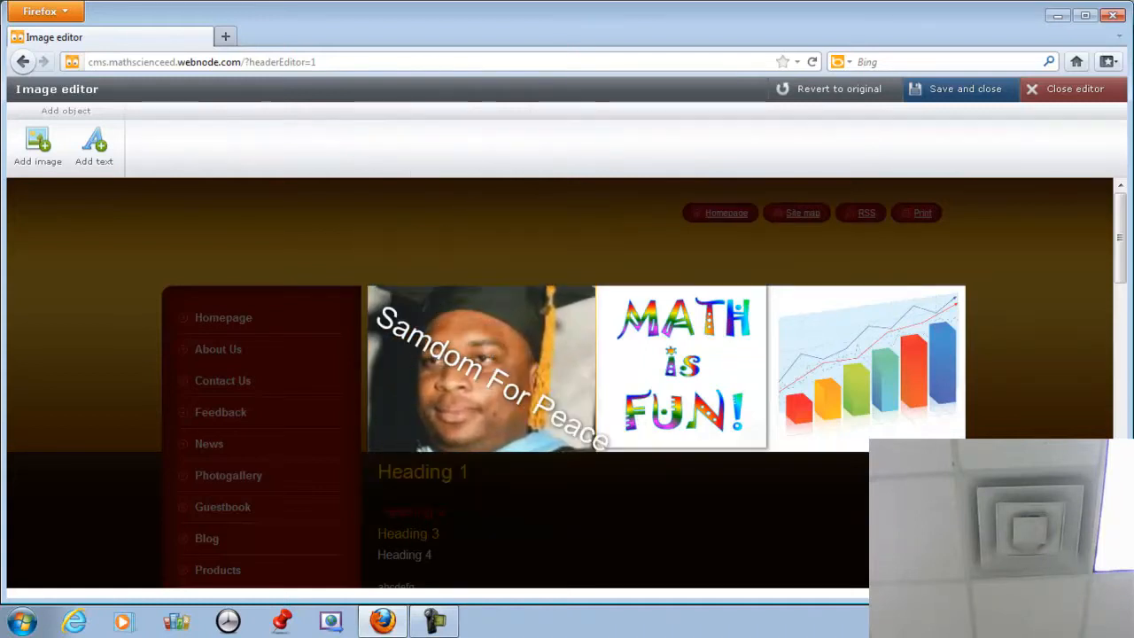
{"action": "left_click", "coordinate": [479, 303]}
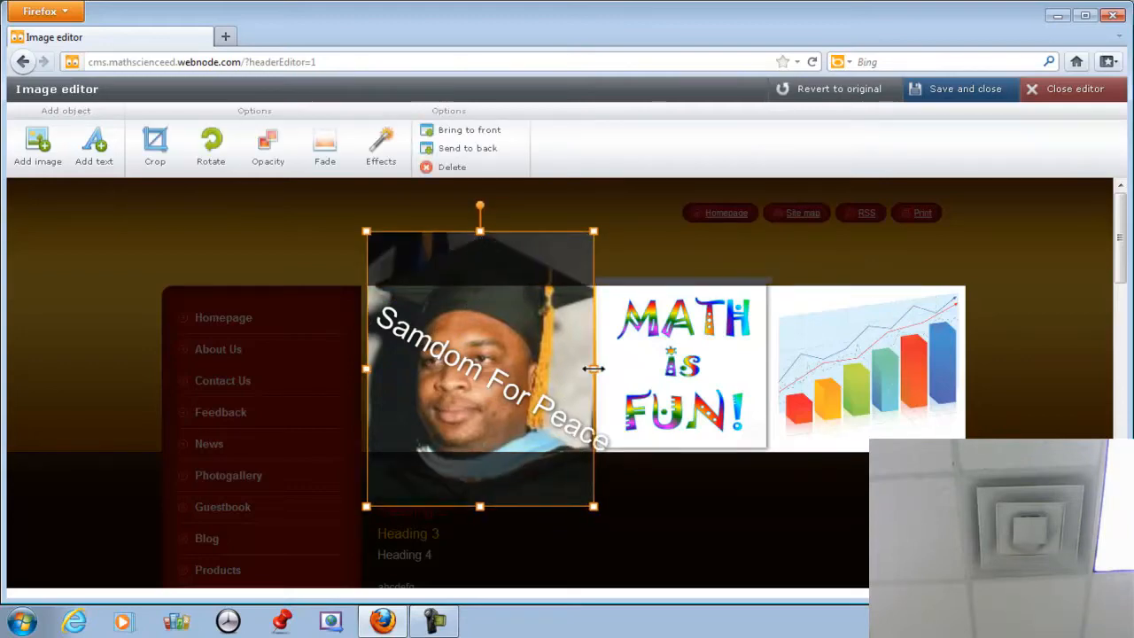
{"action": "left_click", "coordinate": [621, 246]}
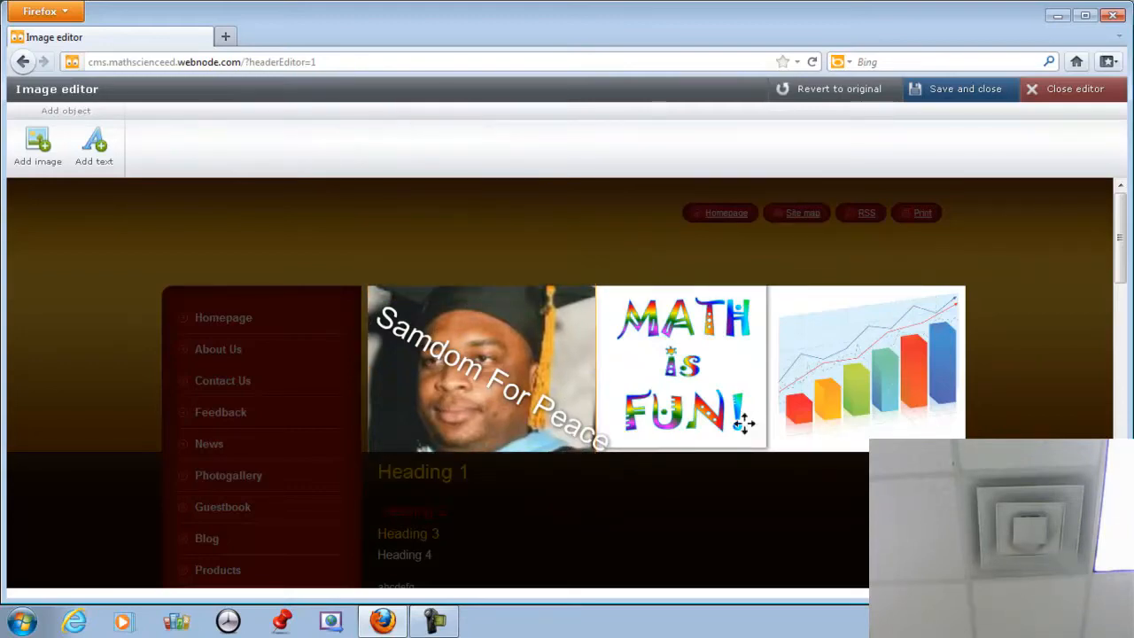
Nudge the 'Samdom For Peace' title left and down so it fully shows over the portrait.
{"action": "left_click", "coordinate": [502, 379]}
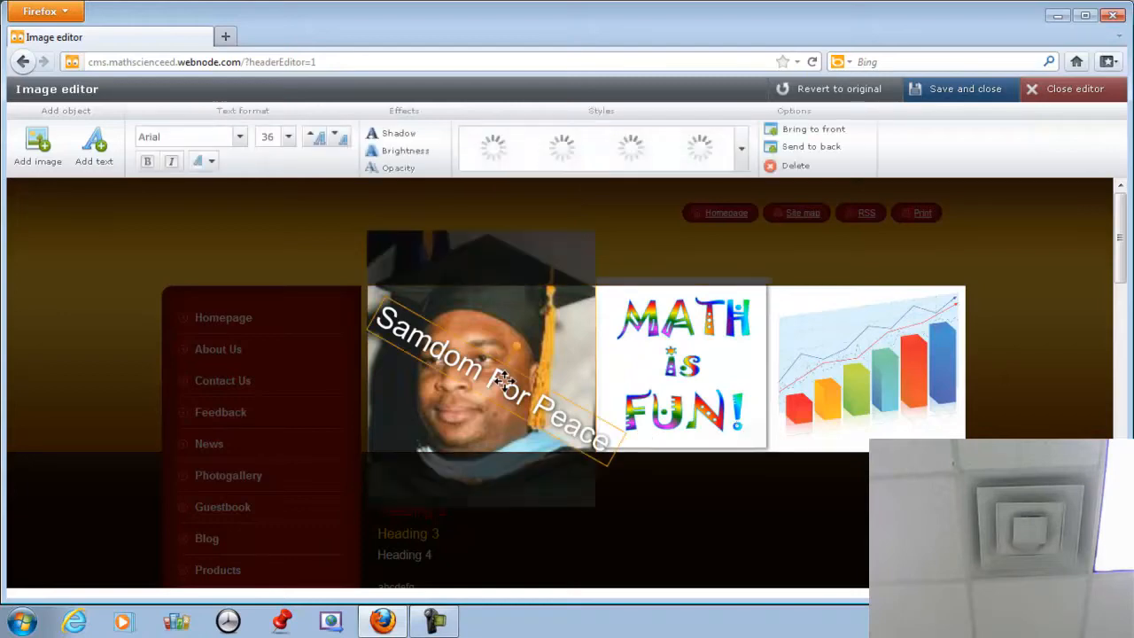
{"action": "left_click_drag", "start_coordinate": [502, 379], "coordinate": [491, 394]}
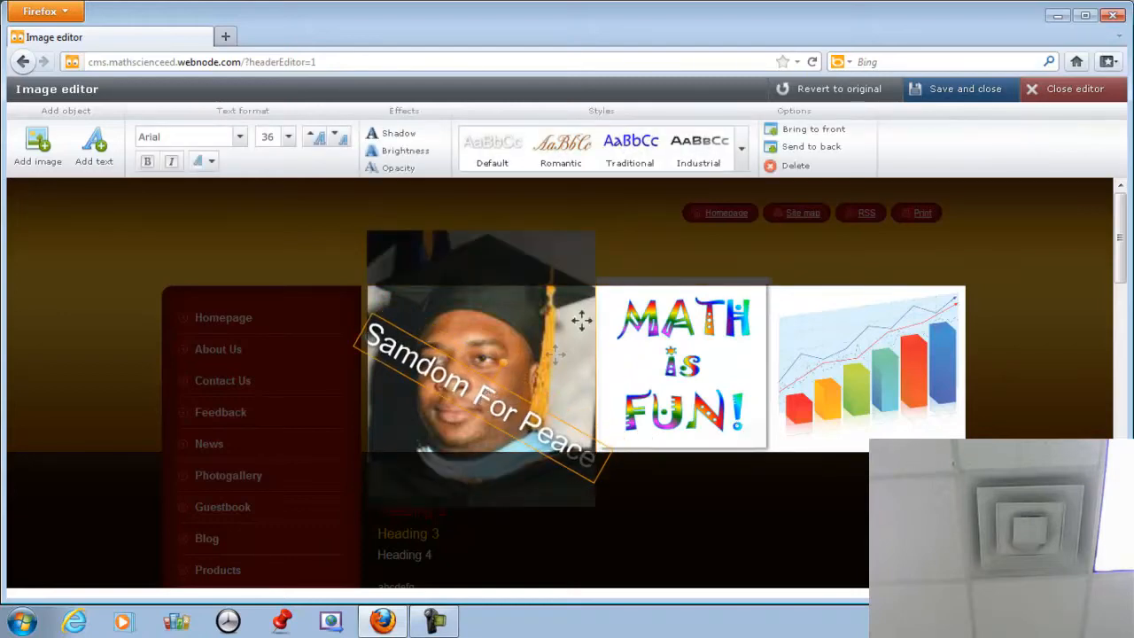
{"action": "left_click", "coordinate": [644, 239]}
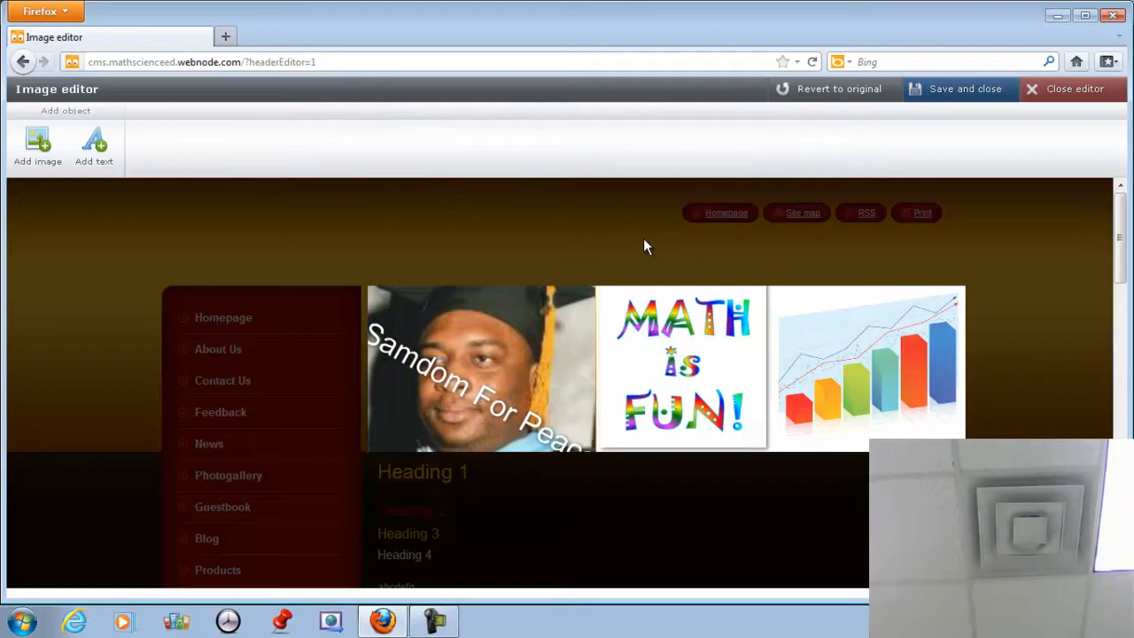
{"action": "left_click", "coordinate": [453, 390]}
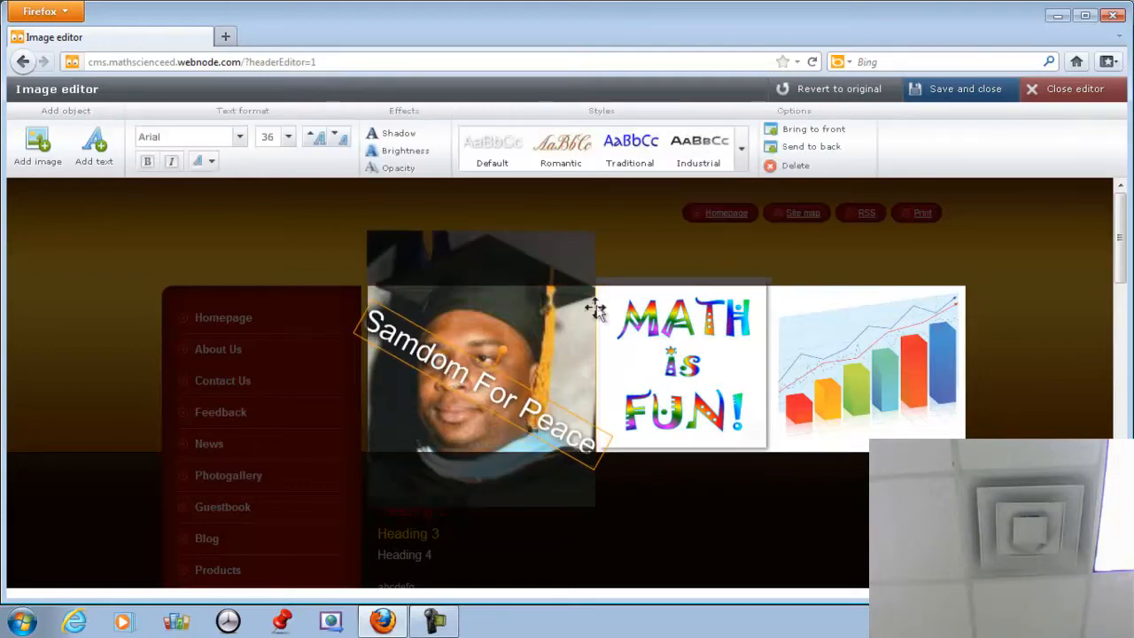
{"action": "left_click", "coordinate": [625, 280]}
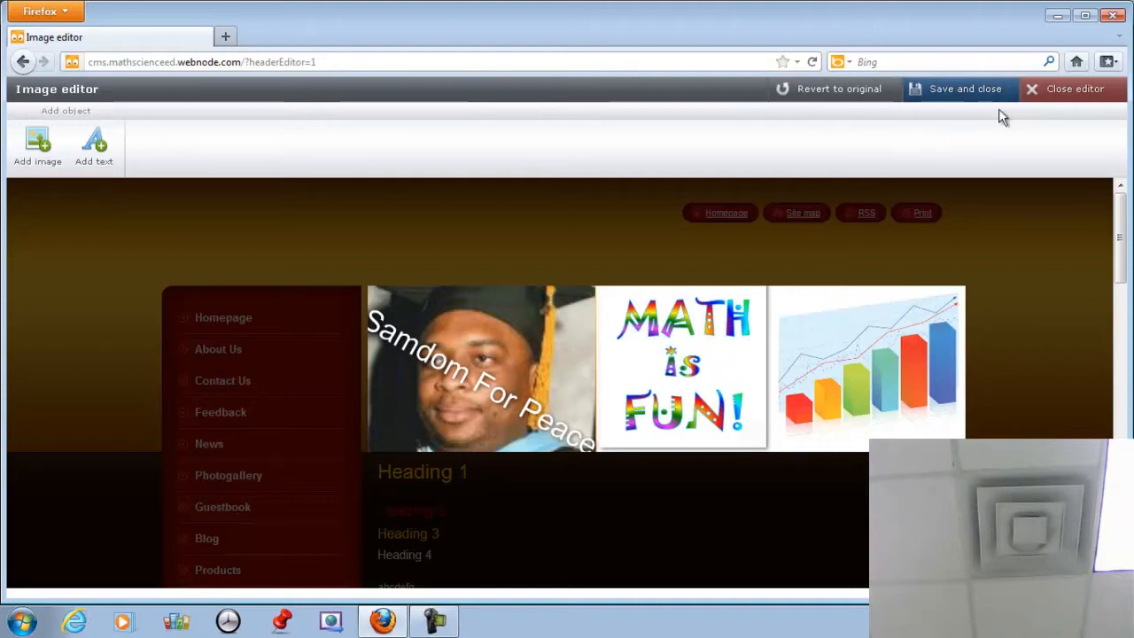
Save the decorated header and close the header editor.
{"action": "left_click", "coordinate": [976, 92]}
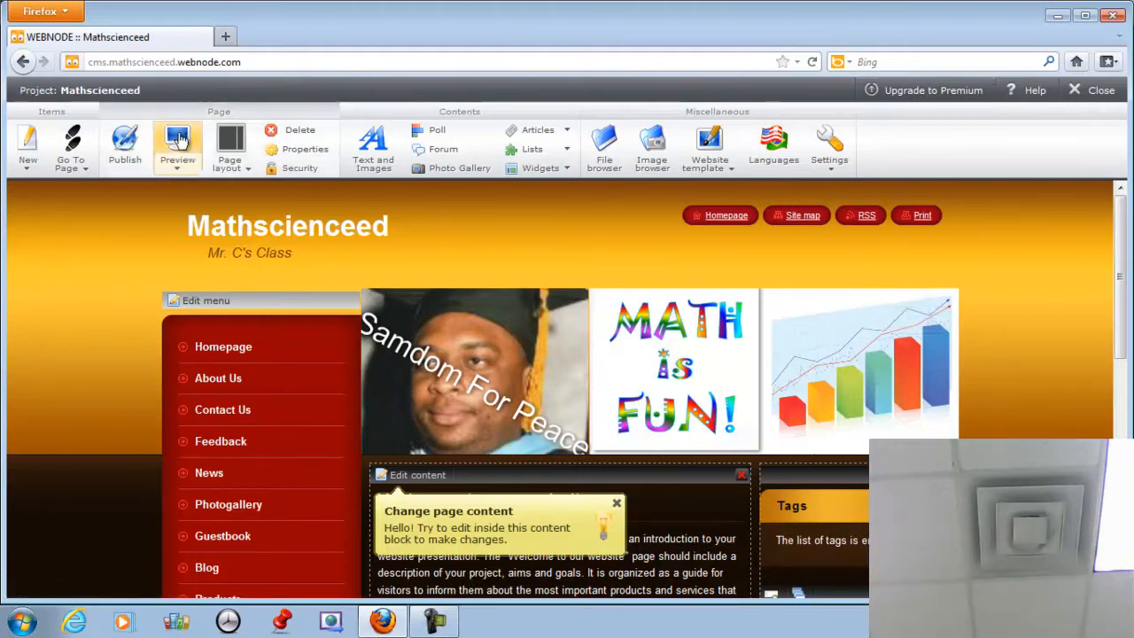
Publish the site to mathscienceed.webnode.com.
{"action": "left_click", "coordinate": [125, 151]}
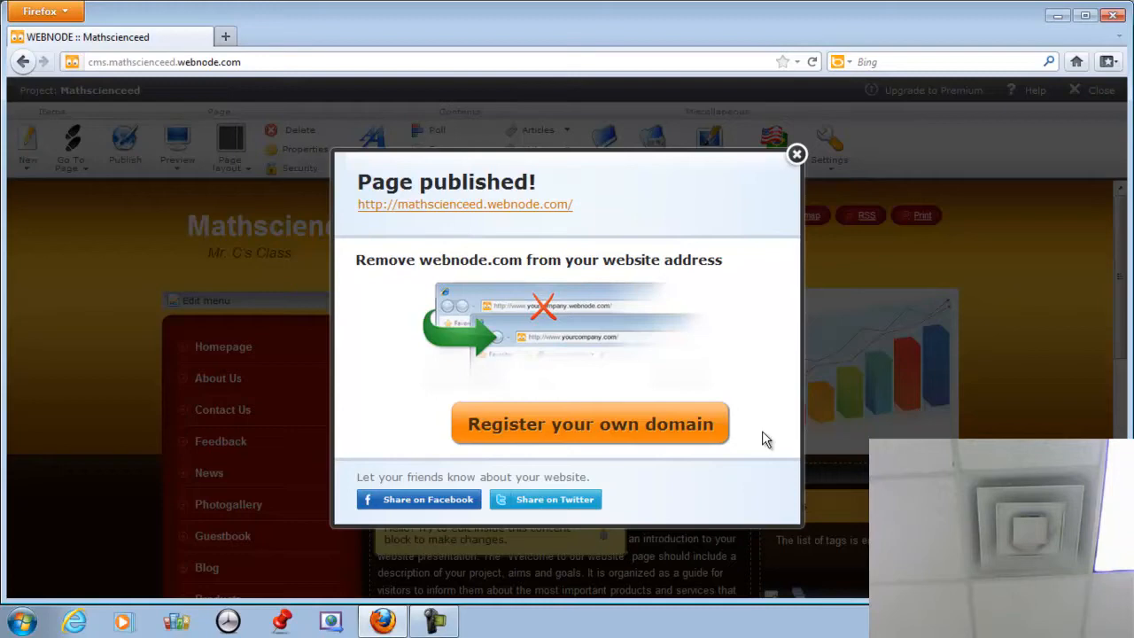
Close the 'Page published!' confirmation.
{"action": "left_click", "coordinate": [797, 156]}
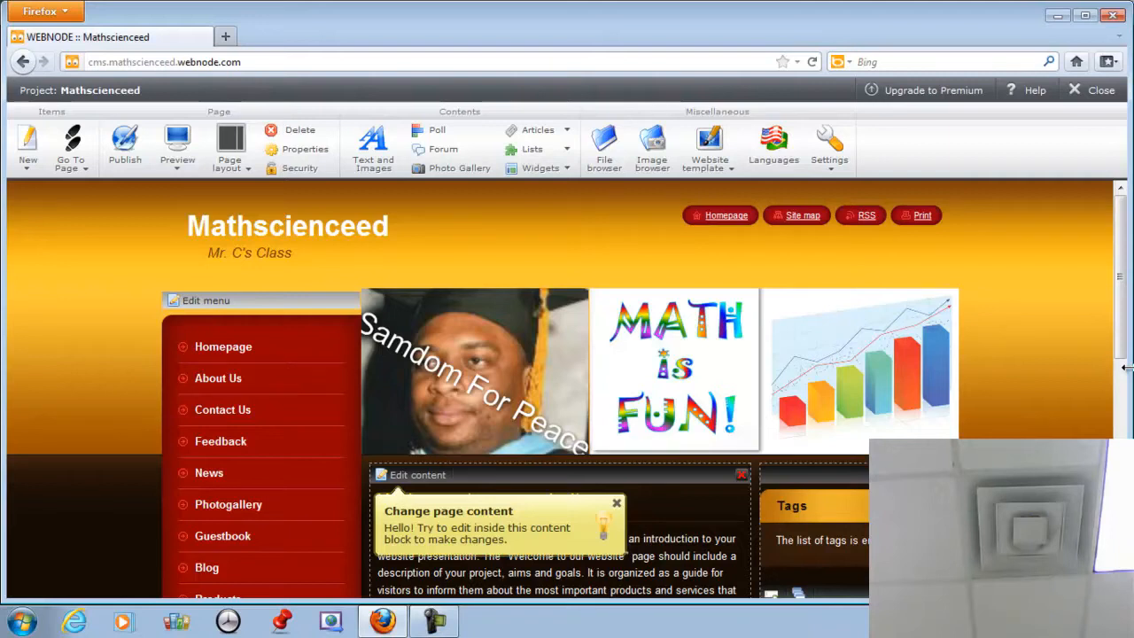
Try a different column layout on the homepage, then restore its default layout.
{"action": "left_click", "coordinate": [245, 173]}
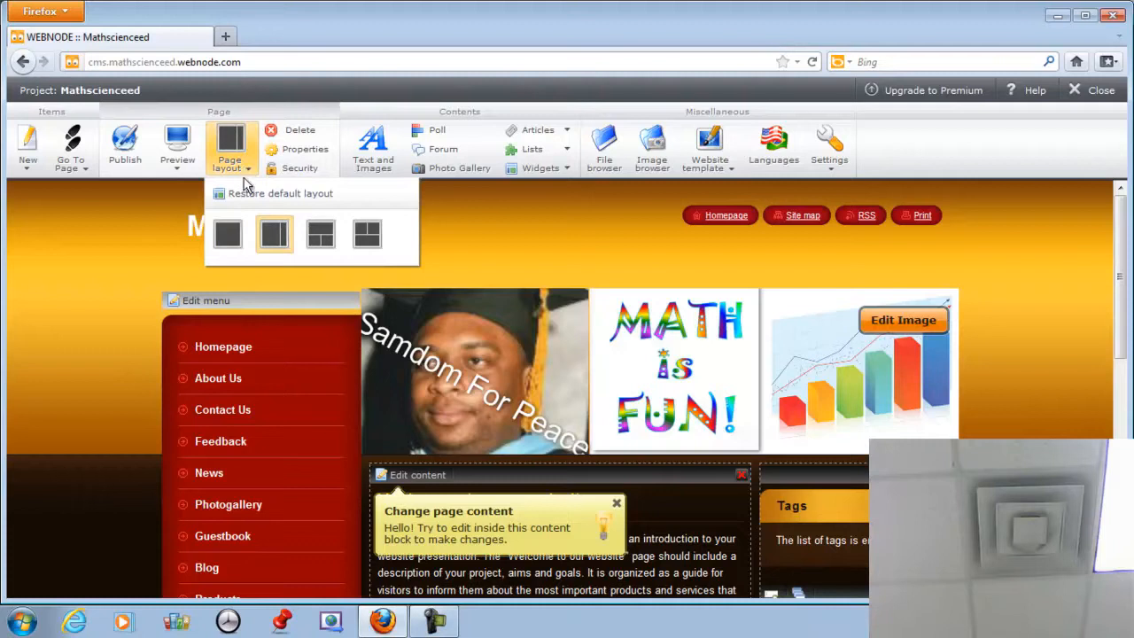
{"action": "left_click", "coordinate": [319, 238]}
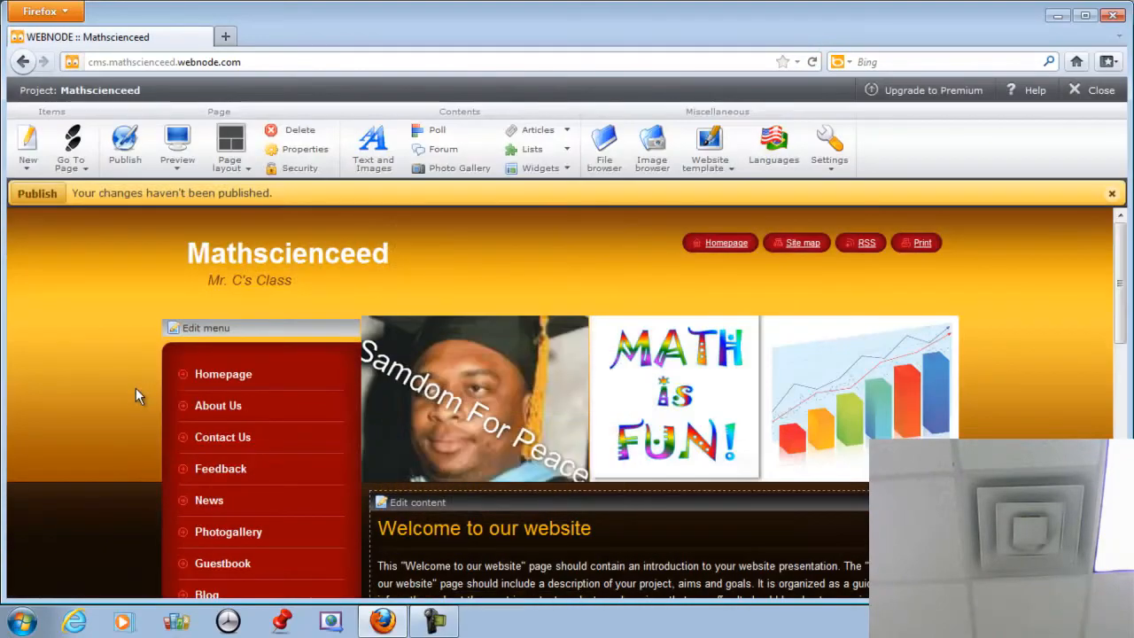
{"action": "scroll", "coordinate": [102, 440], "scroll_direction": "down", "scroll_amount": 3}
{"action": "scroll", "coordinate": [102, 431], "scroll_direction": "up", "scroll_amount": 3}
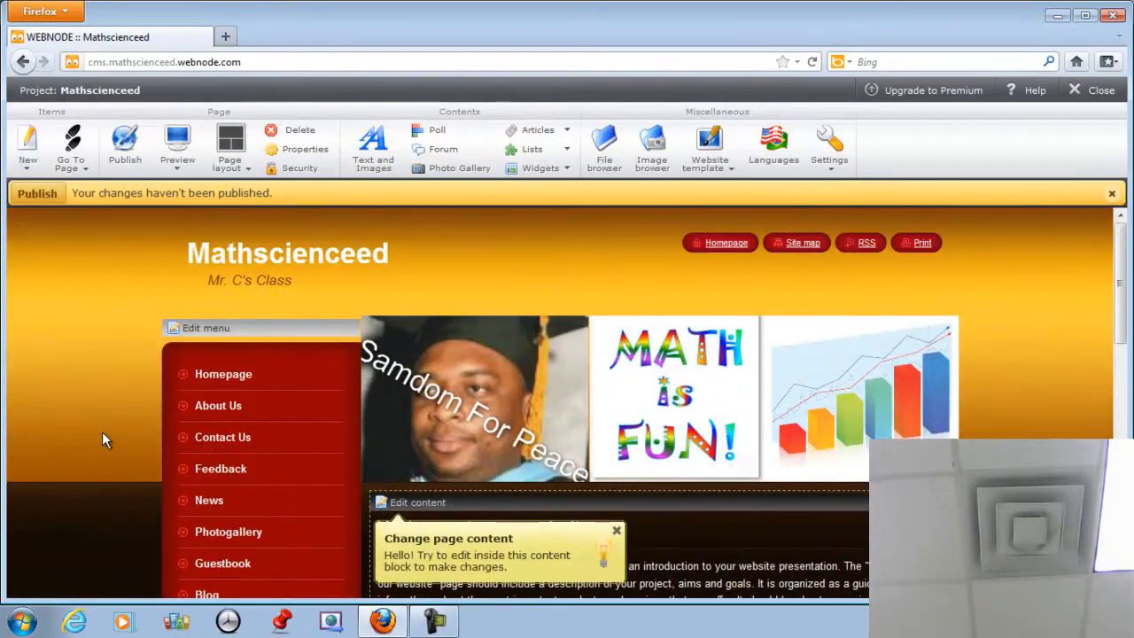
{"action": "left_click", "coordinate": [232, 164]}
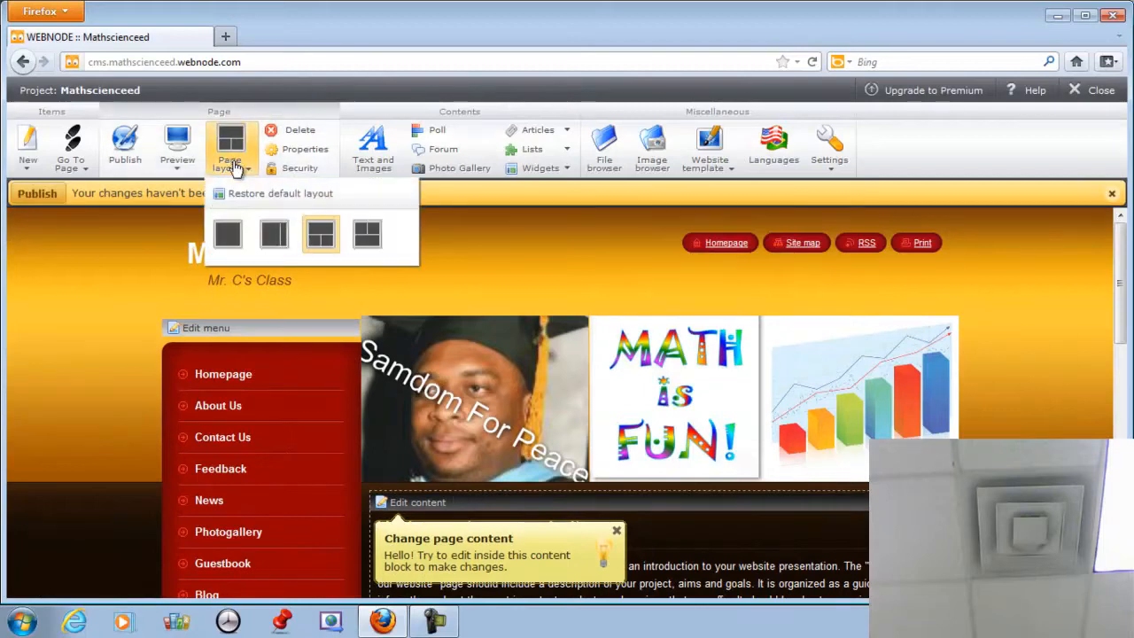
{"action": "left_click", "coordinate": [277, 194]}
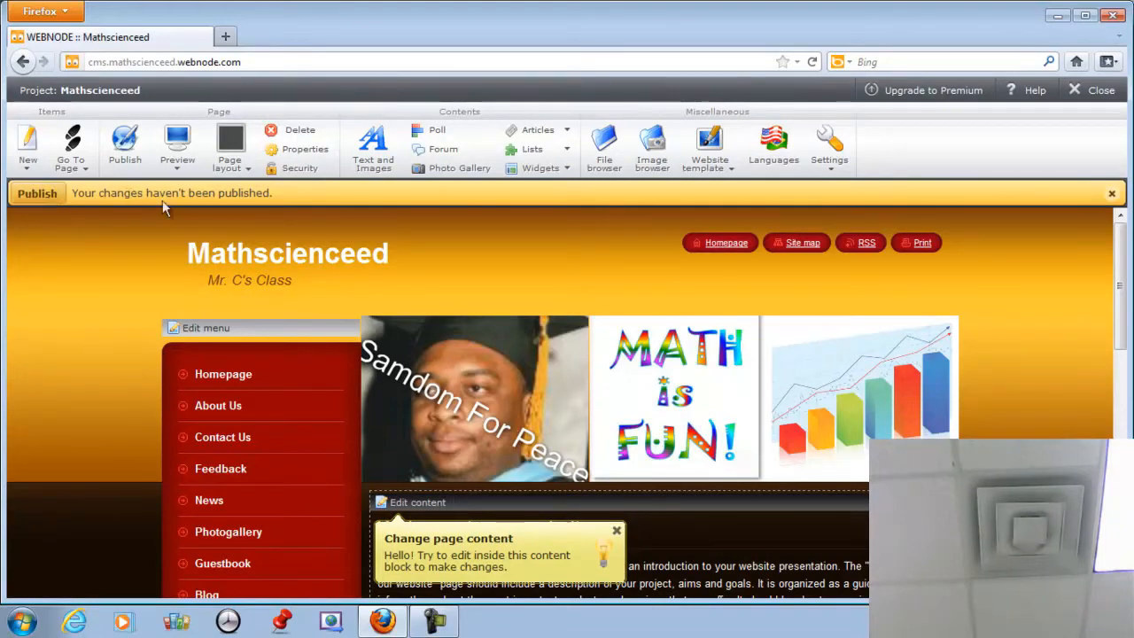
Publish the site, dismiss the Page published confirmation, and open the homepage's page properties.
{"action": "left_click", "coordinate": [40, 194]}
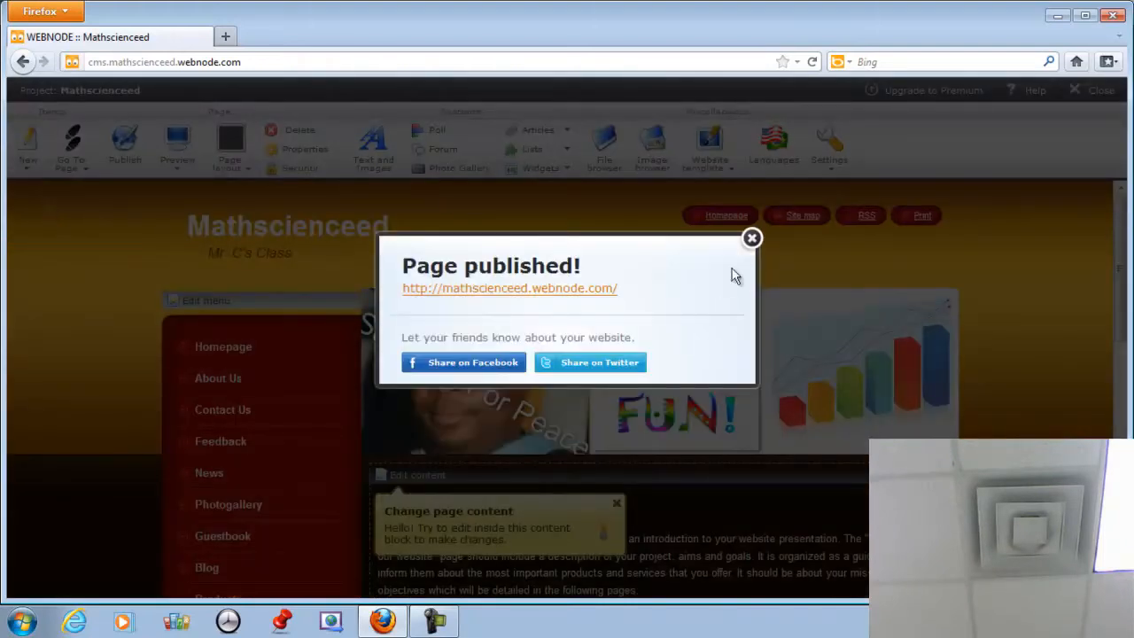
{"action": "left_click", "coordinate": [751, 239]}
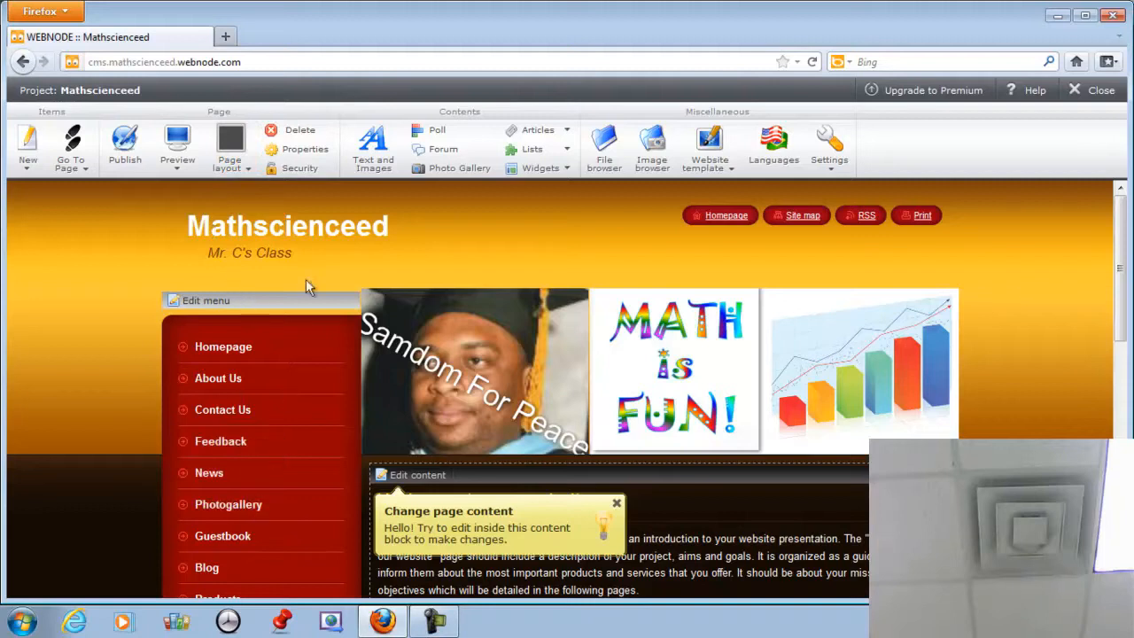
{"action": "left_click", "coordinate": [248, 171]}
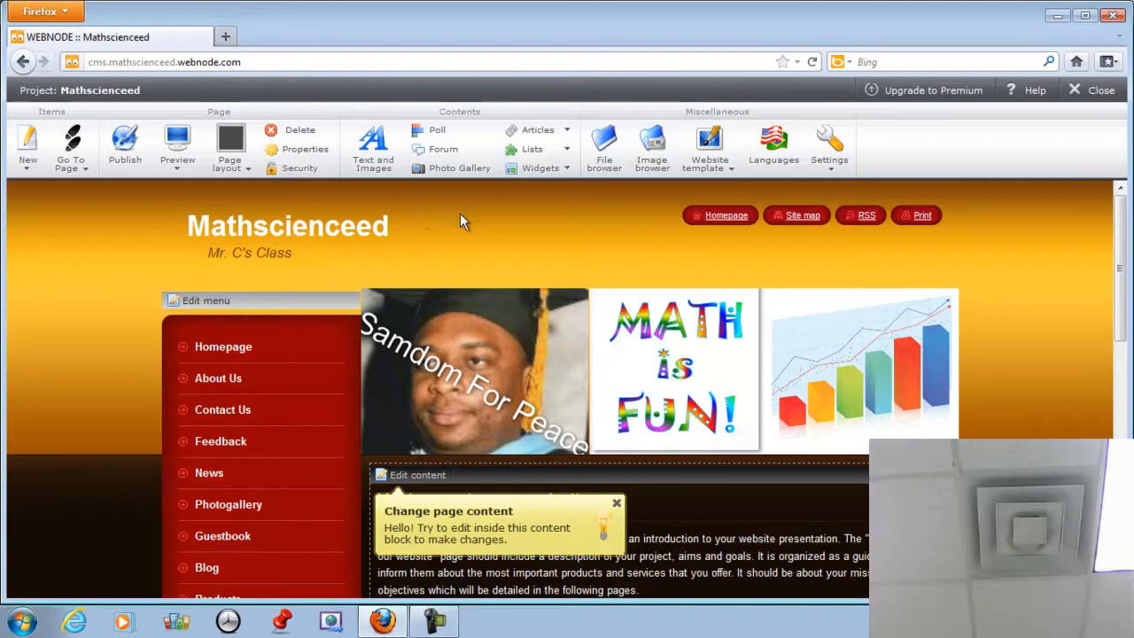
{"action": "left_click", "coordinate": [309, 149]}
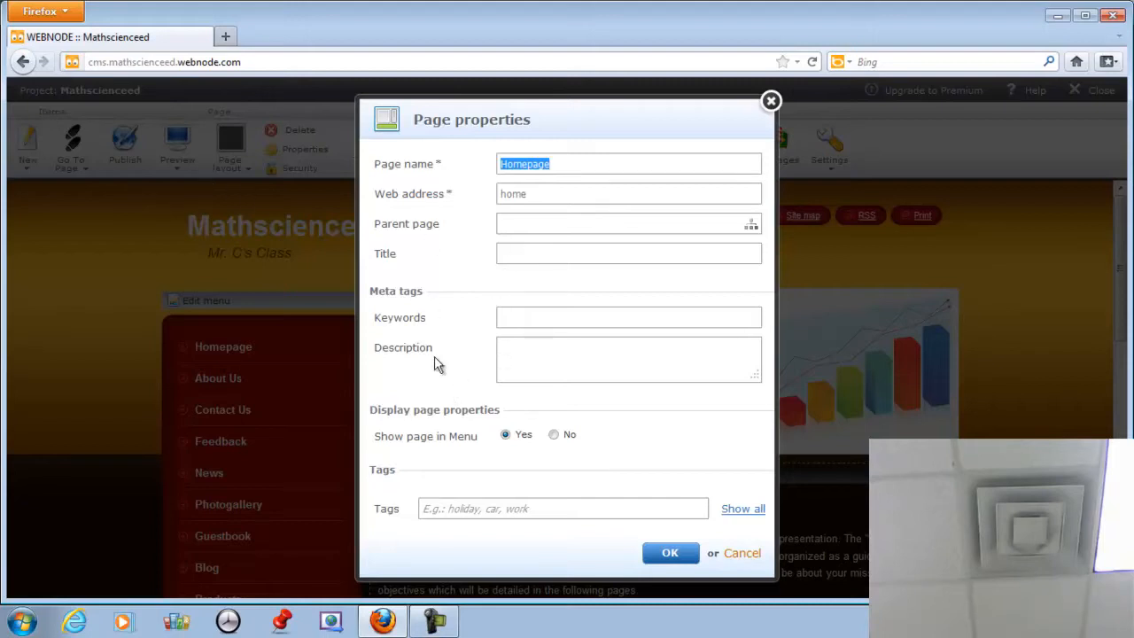
Close the homepage's Page properties dialog without making changes.
{"action": "left_click", "coordinate": [670, 554]}
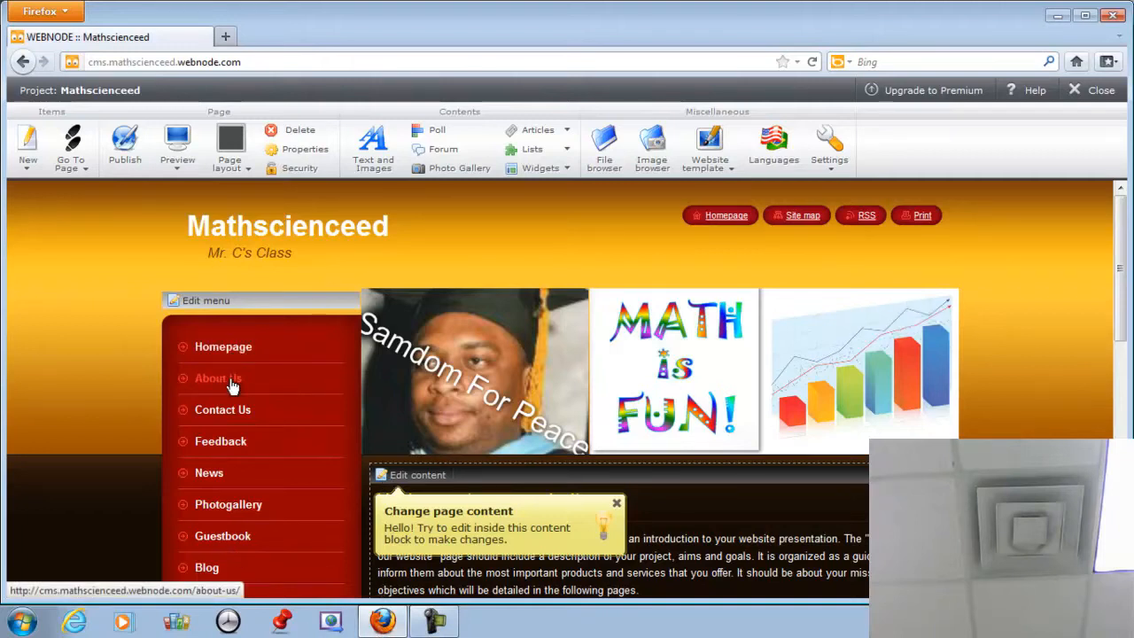
Open the Menu editor and bring up the New page form.
{"action": "left_click", "coordinate": [208, 302]}
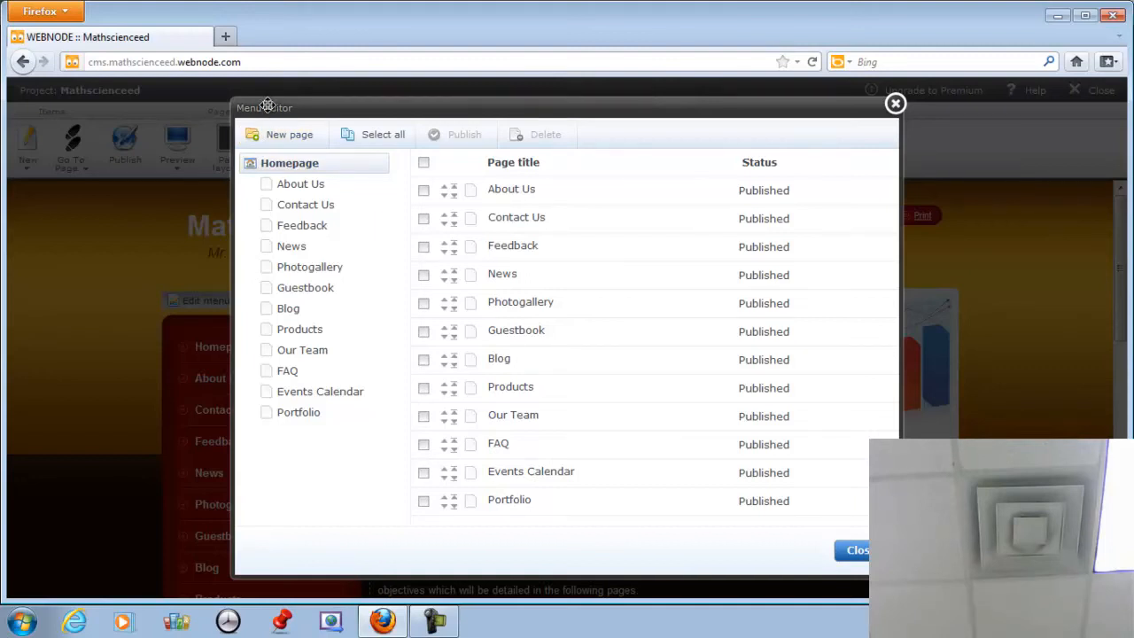
{"action": "left_click", "coordinate": [299, 145]}
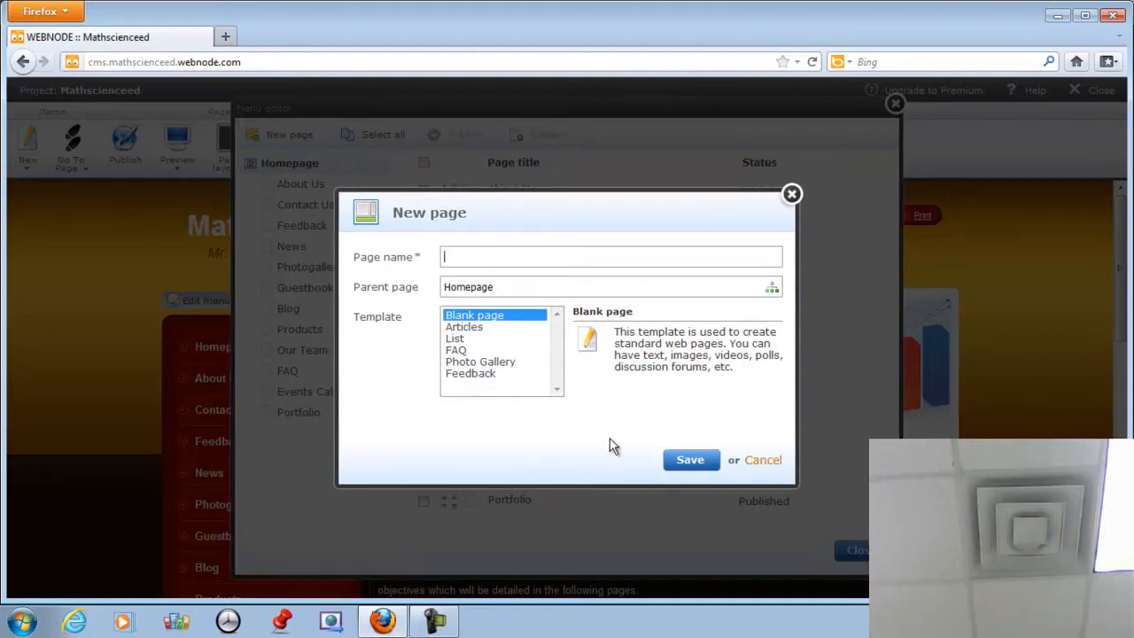
Save a blank page named 'Lessons' under Homepage, then close the Menu editor.
{"action": "type", "text": "Lessons"}
{"action": "left_click", "coordinate": [691, 462]}
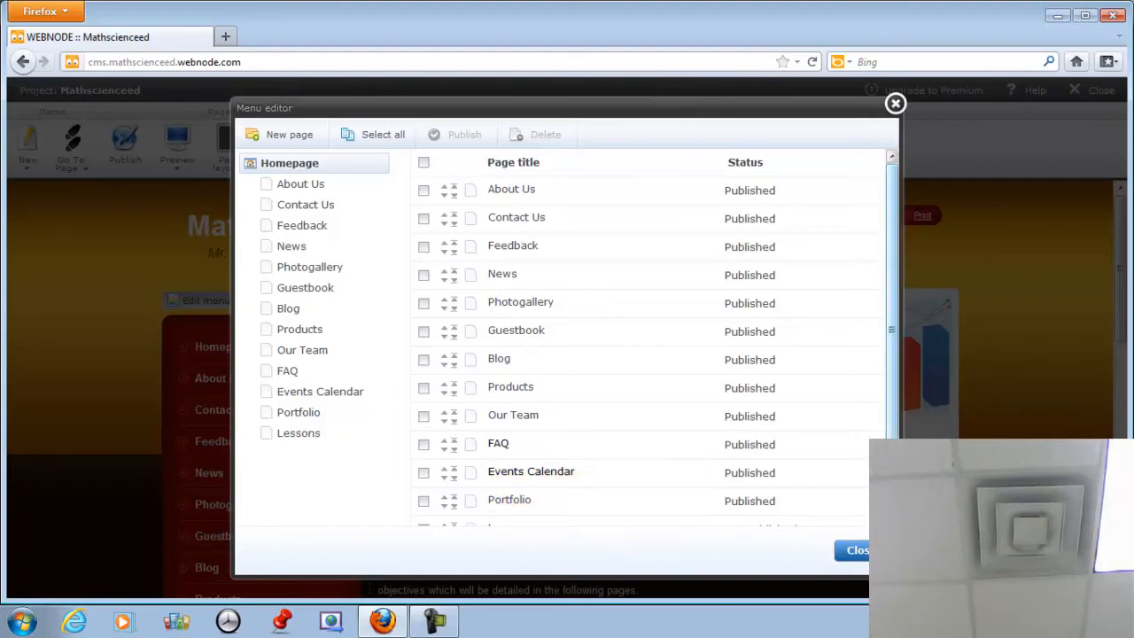
{"action": "scroll", "coordinate": [862, 497], "scroll_direction": "down", "scroll_amount": 1}
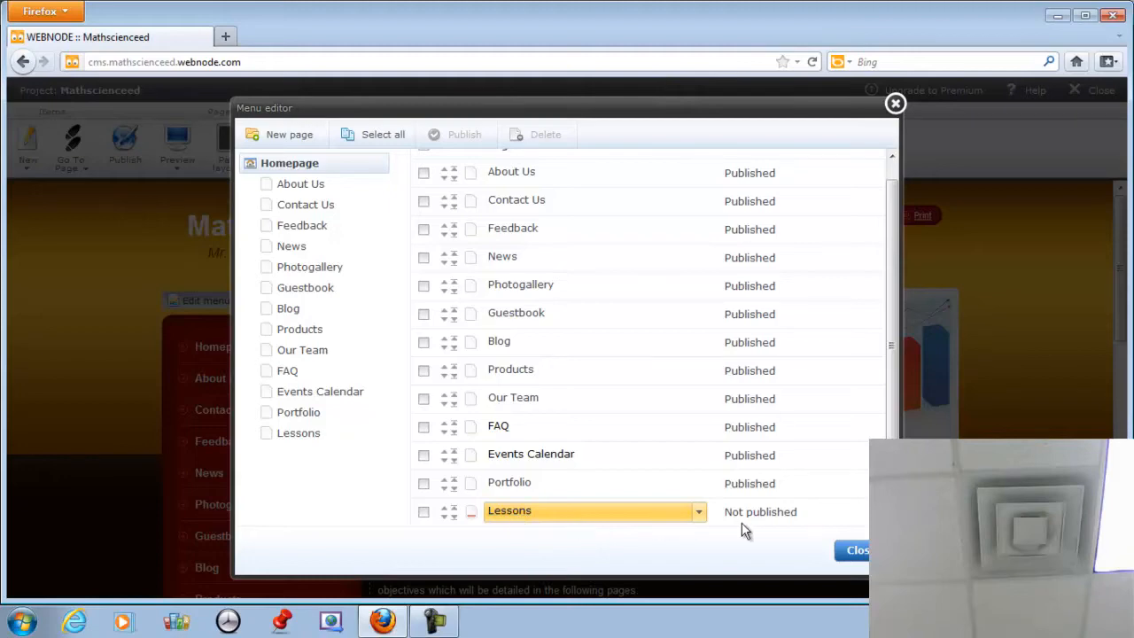
{"action": "left_click", "coordinate": [851, 552]}
{"action": "scroll", "coordinate": [815, 505], "scroll_direction": "down", "scroll_amount": 6}
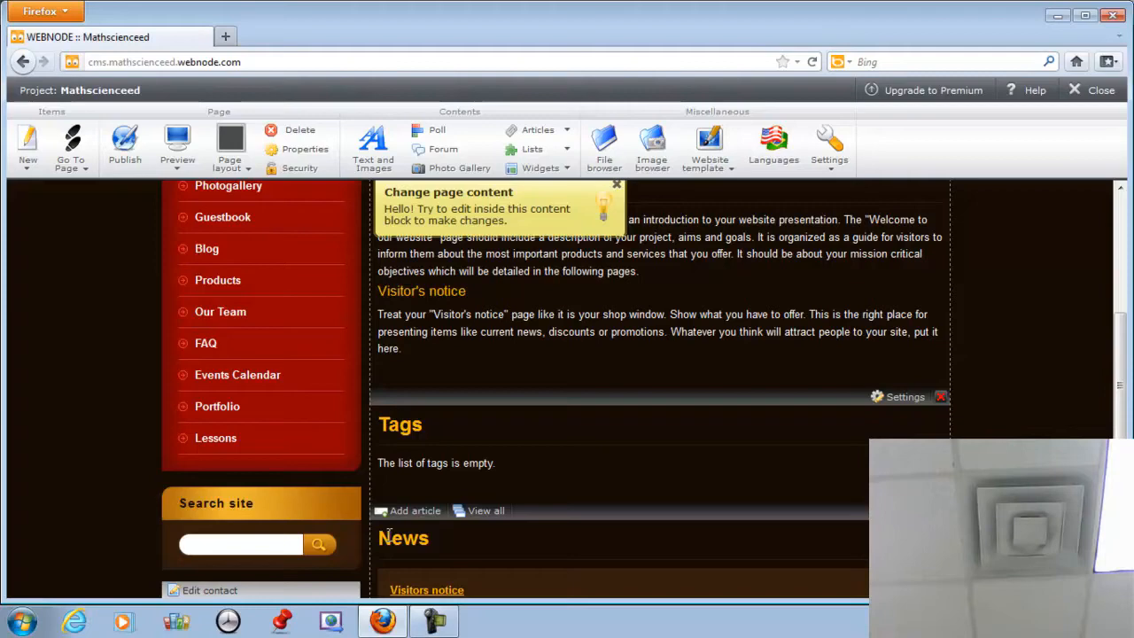
Go to the Lessons page and open its content block in the Text and Images editor.
{"action": "left_click", "coordinate": [212, 442]}
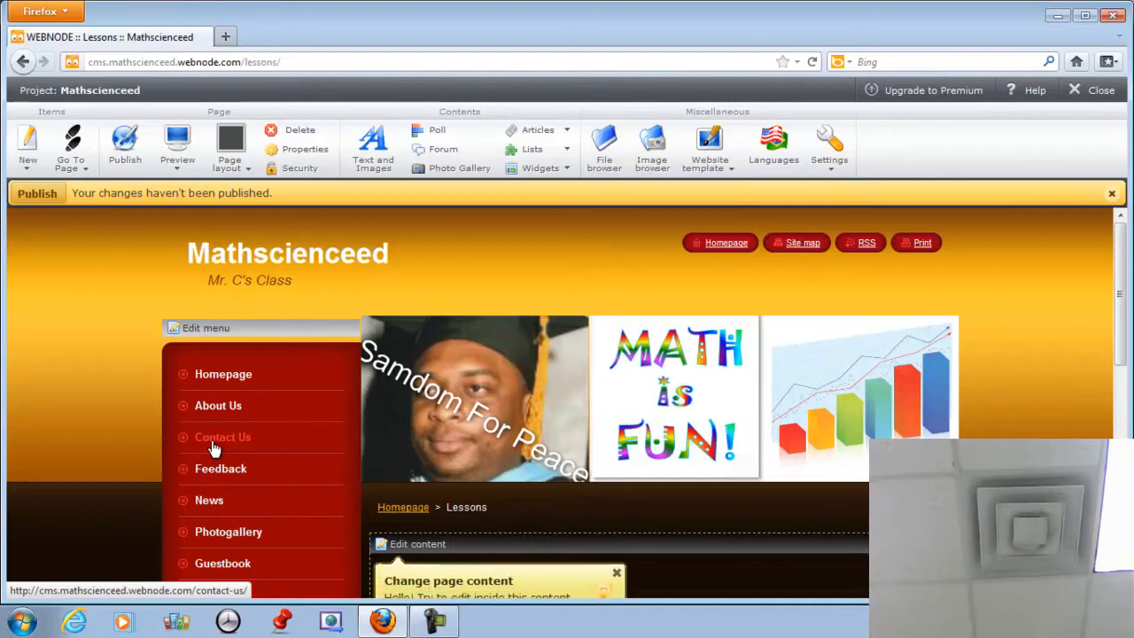
{"action": "scroll", "coordinate": [858, 407], "scroll_direction": "down", "scroll_amount": 3}
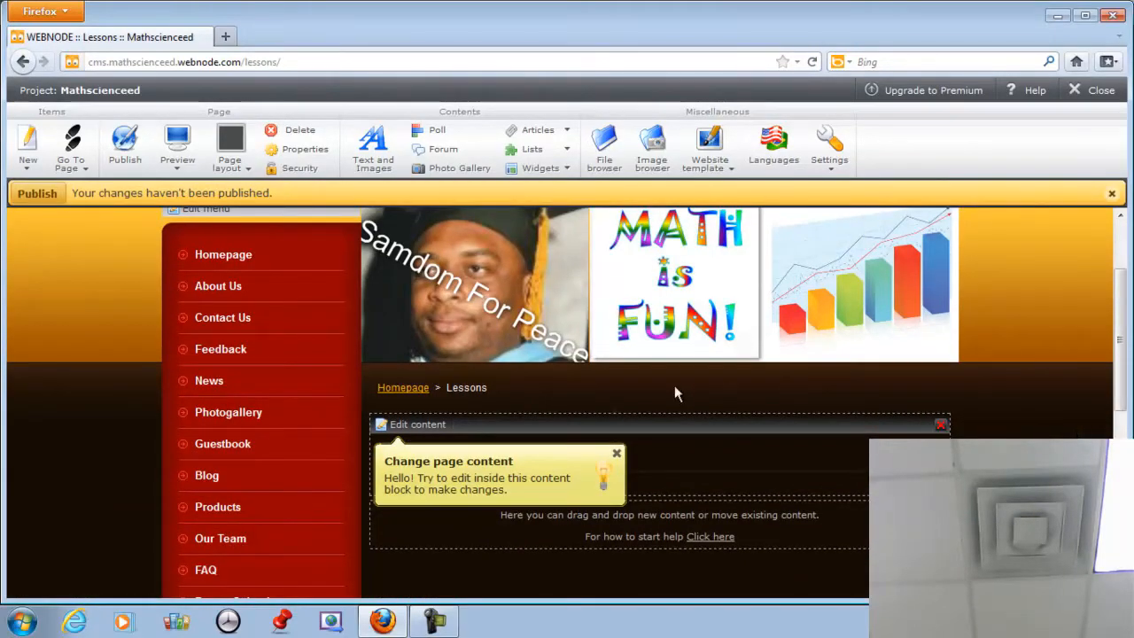
{"action": "left_click", "coordinate": [430, 430]}
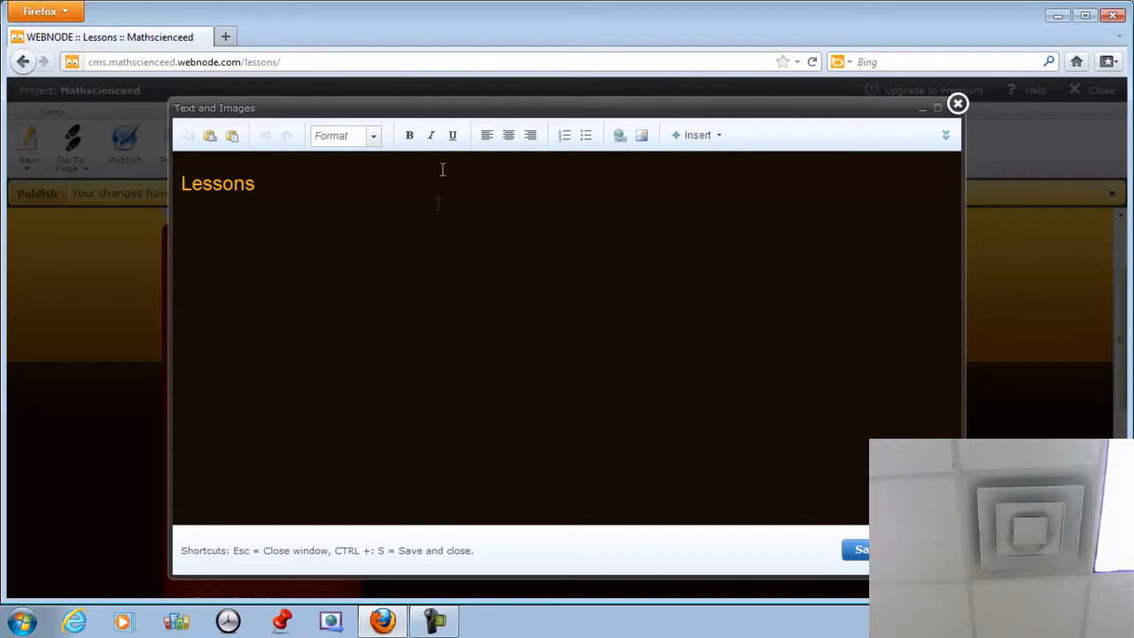
Move the editor window aside and open Insert File to upload files from the computer.
{"action": "left_click_drag", "start_coordinate": [449, 104], "coordinate": [418, 127]}
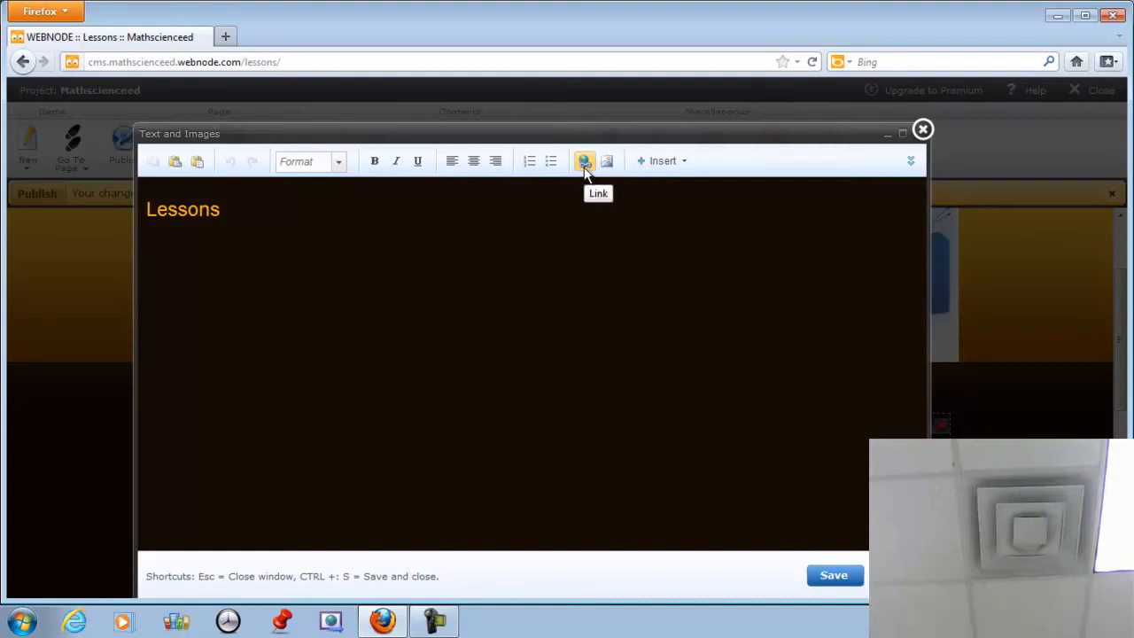
{"action": "left_click", "coordinate": [672, 164]}
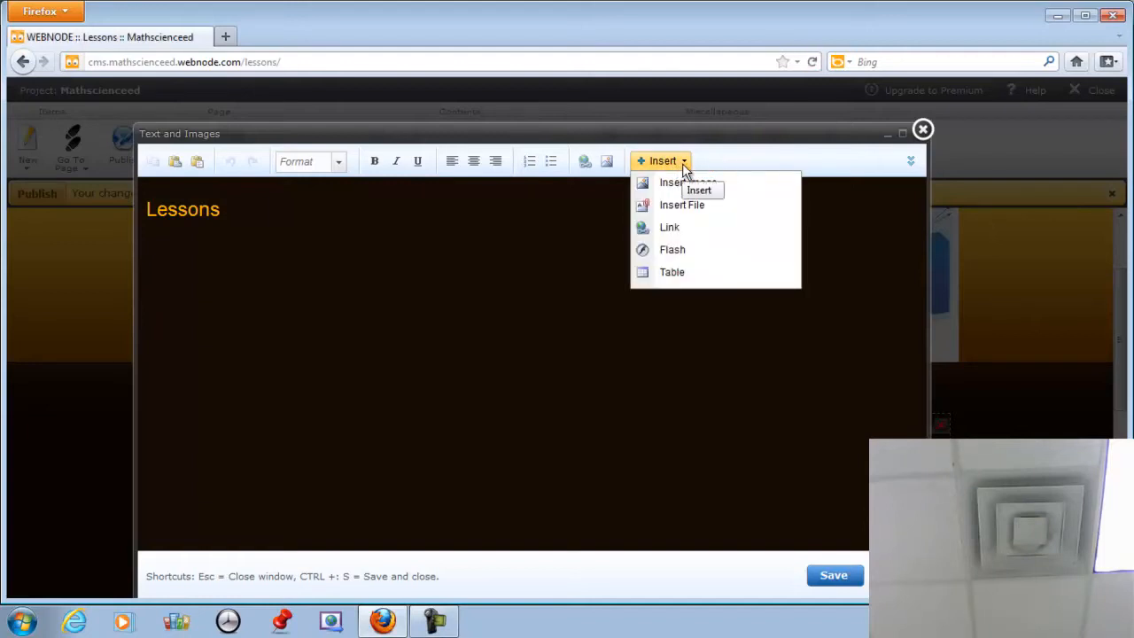
{"action": "left_click", "coordinate": [693, 217]}
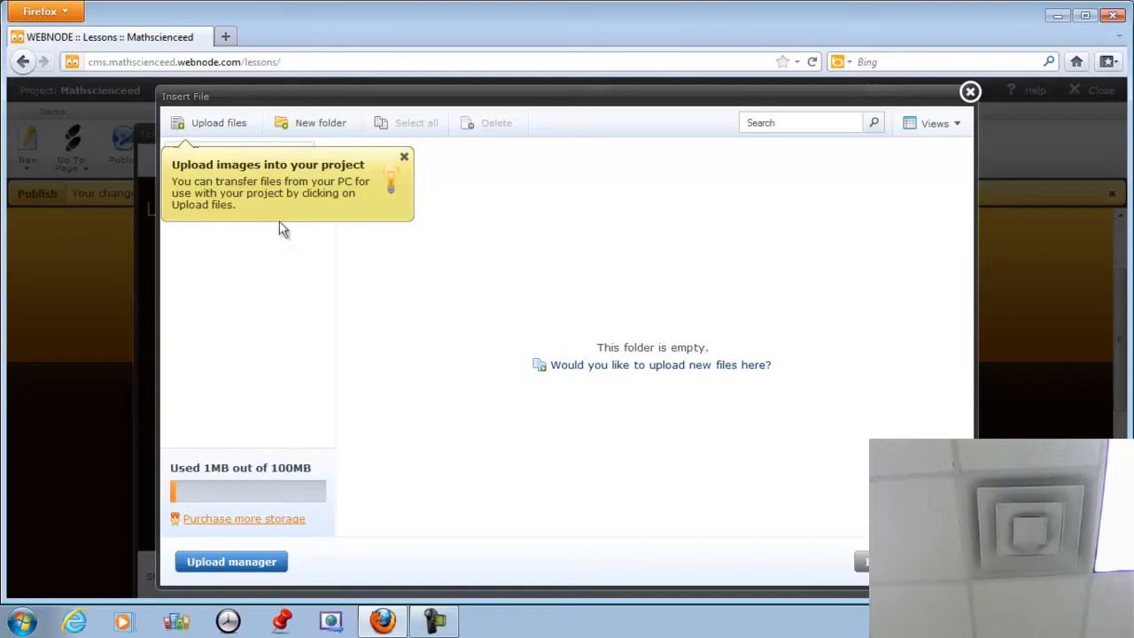
{"action": "left_click", "coordinate": [228, 125]}
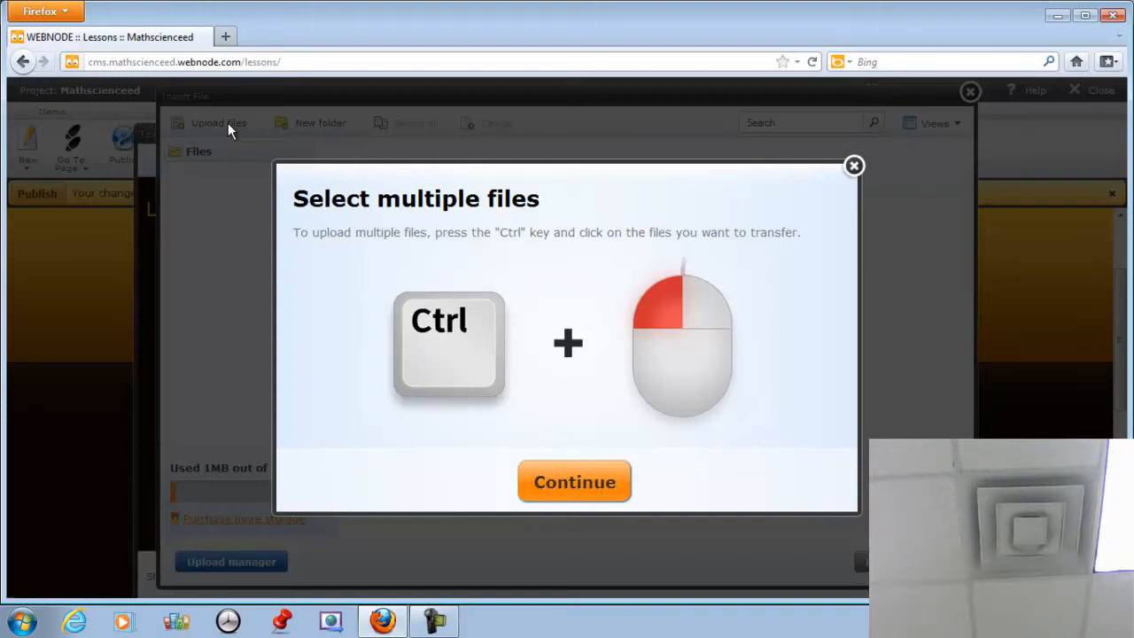
In a new tab, load the class website from the 'smsm' address suggestion.
{"action": "left_click", "coordinate": [226, 37]}
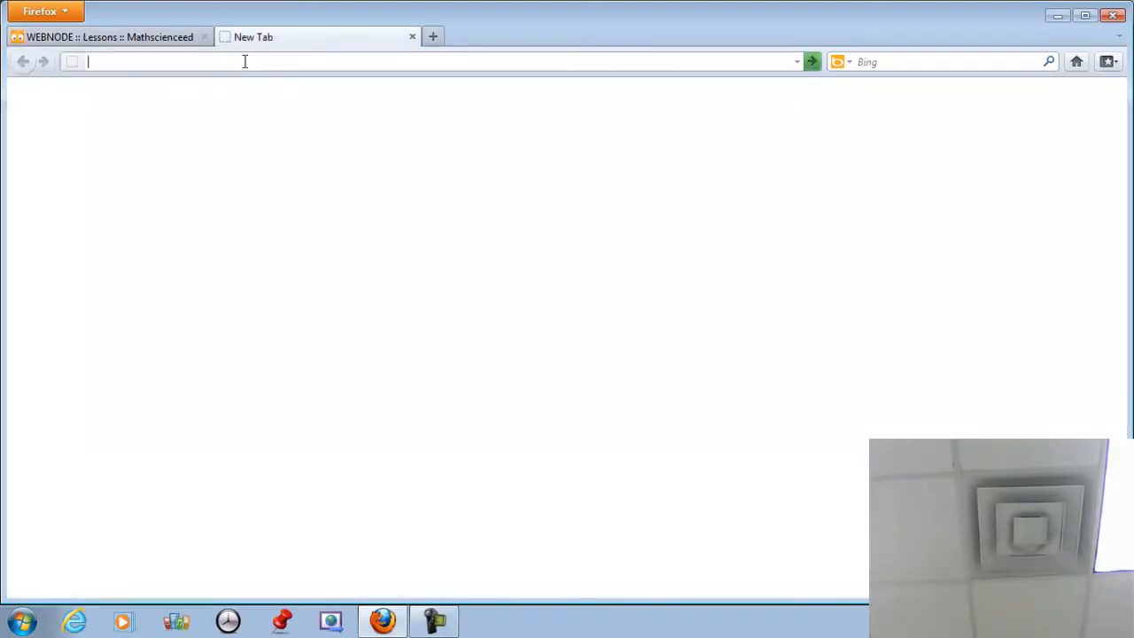
{"action": "type", "text": "smsm"}
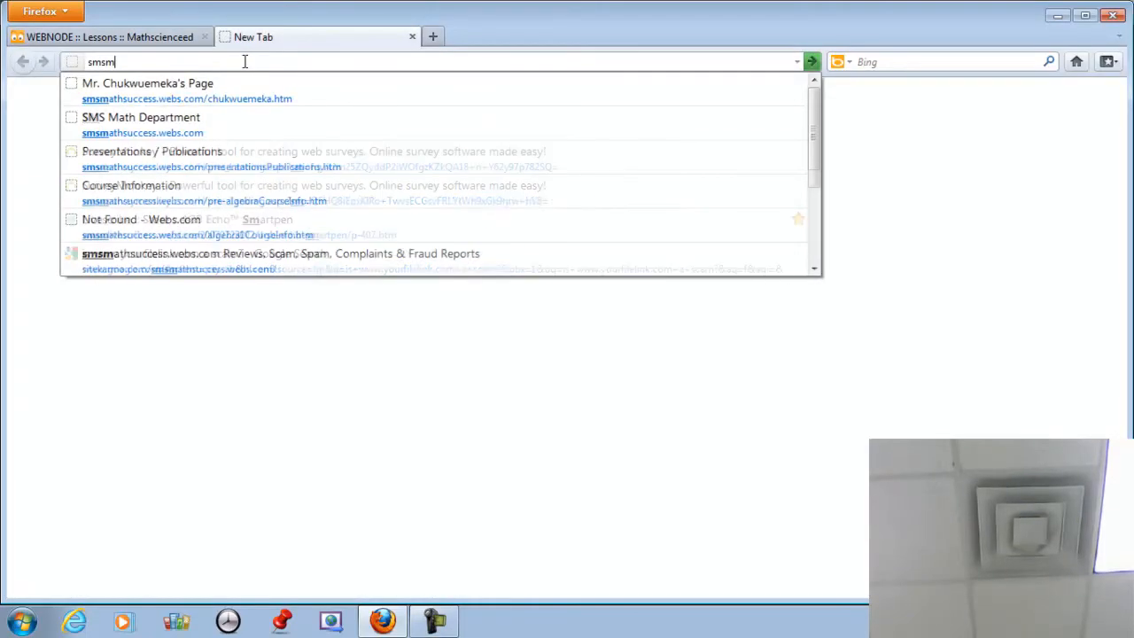
{"action": "key", "text": "Down"}
{"action": "key", "text": "Return"}
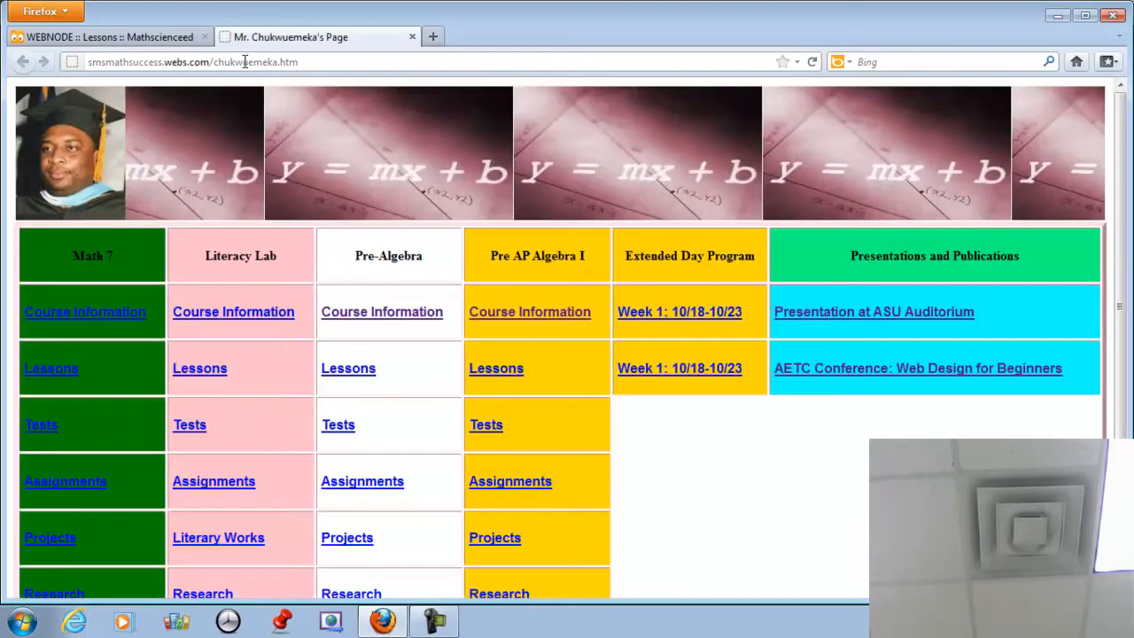
{"action": "scroll", "coordinate": [728, 400], "scroll_direction": "down", "scroll_amount": 2}
{"action": "scroll", "coordinate": [621, 379], "scroll_direction": "up", "scroll_amount": 2}
{"action": "scroll", "coordinate": [620, 388], "scroll_direction": "down", "scroll_amount": 2}
{"action": "scroll", "coordinate": [620, 387], "scroll_direction": "up", "scroll_amount": 2}
{"action": "scroll", "coordinate": [864, 468], "scroll_direction": "down", "scroll_amount": 2}
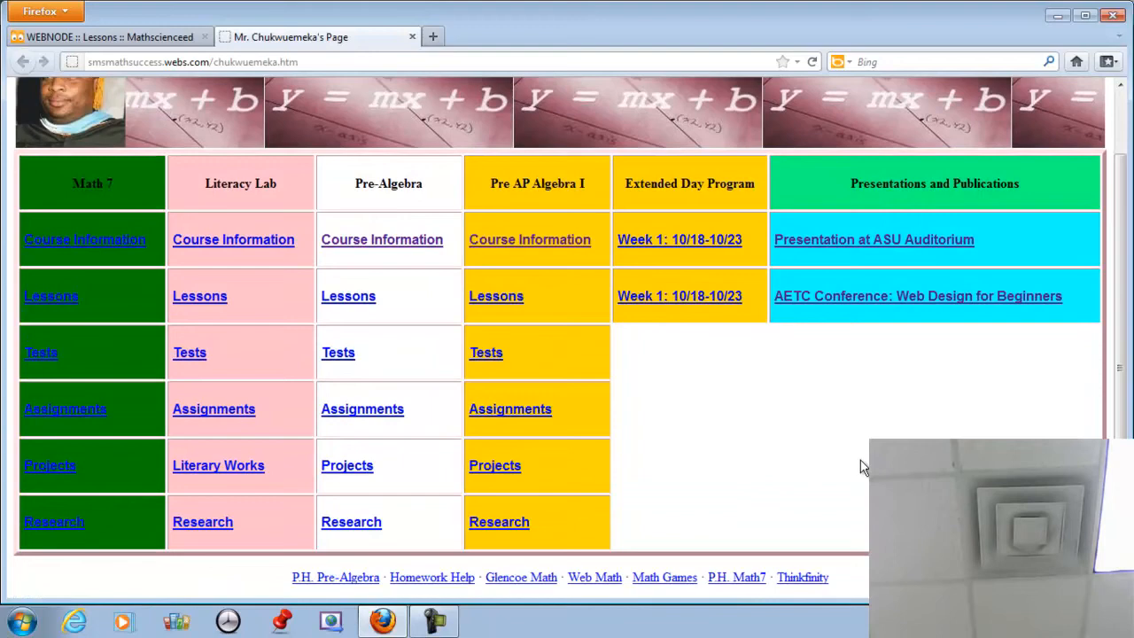
{"action": "scroll", "coordinate": [588, 381], "scroll_direction": "up", "scroll_amount": 2}
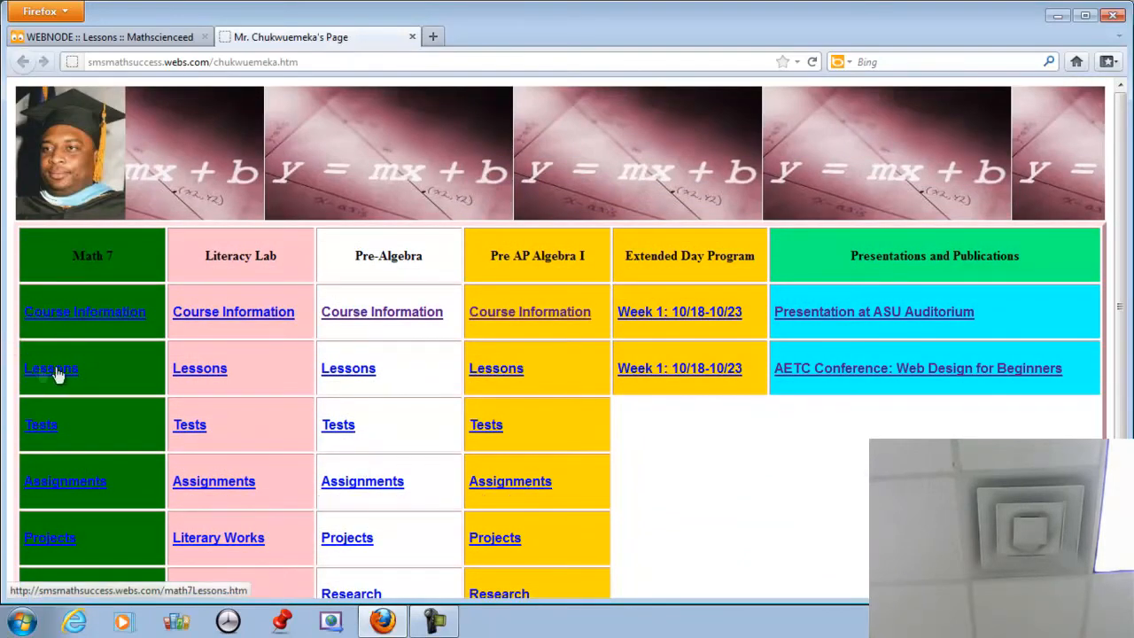
Open Pre-Algebra Lessons and launch the Probability I and Probability II lesson files.
{"action": "left_click", "coordinate": [350, 378]}
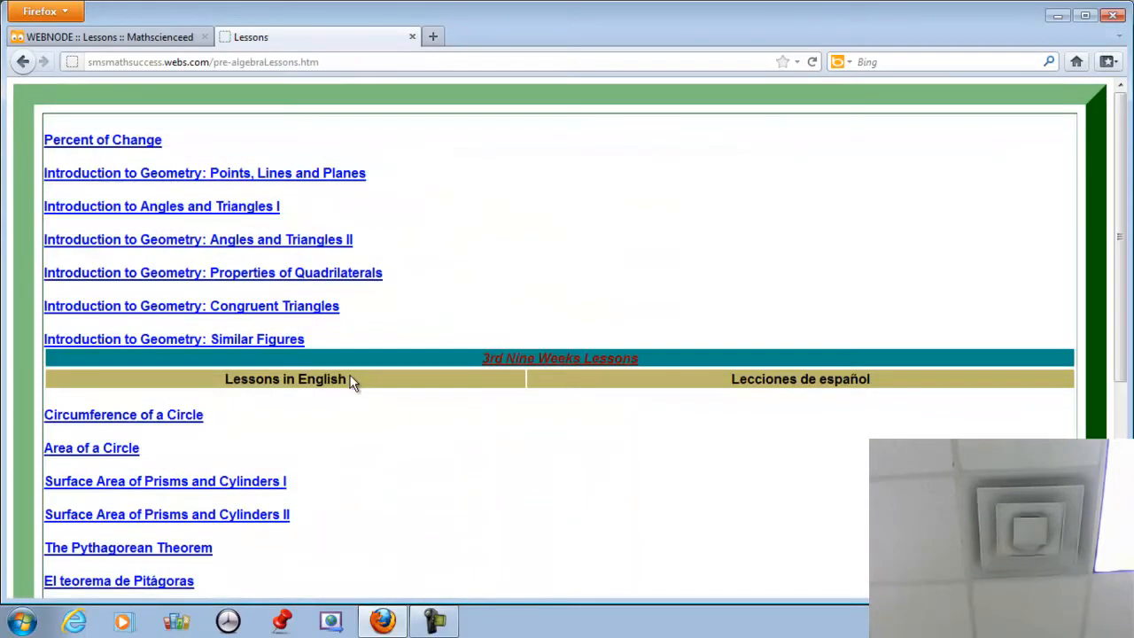
{"action": "scroll", "coordinate": [351, 381], "scroll_direction": "down", "scroll_amount": 4}
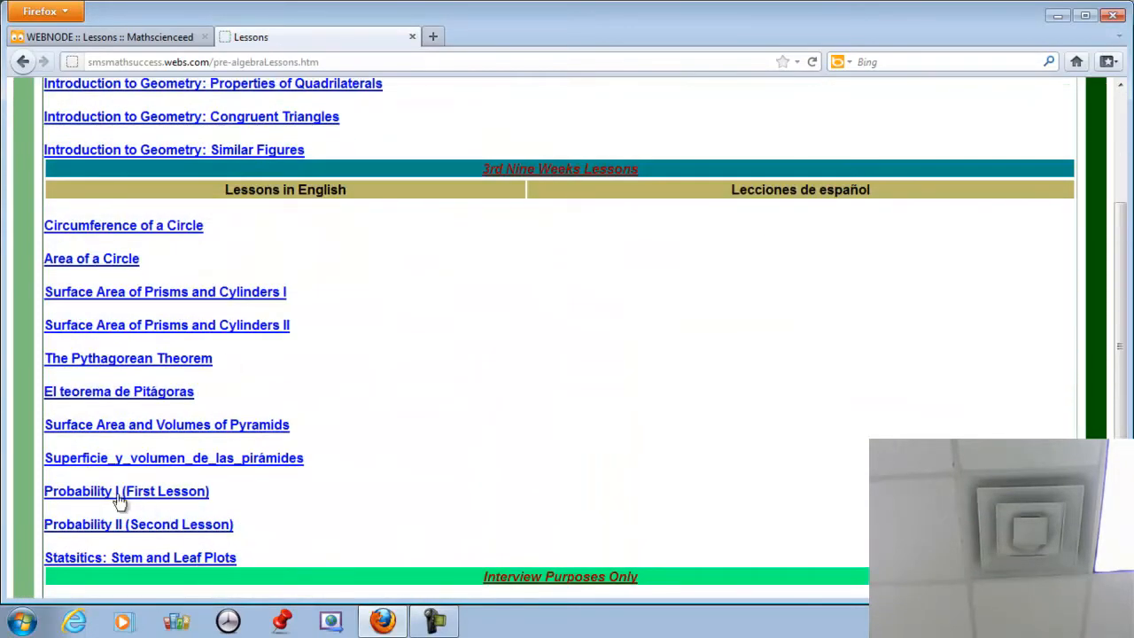
{"action": "left_click", "coordinate": [105, 499]}
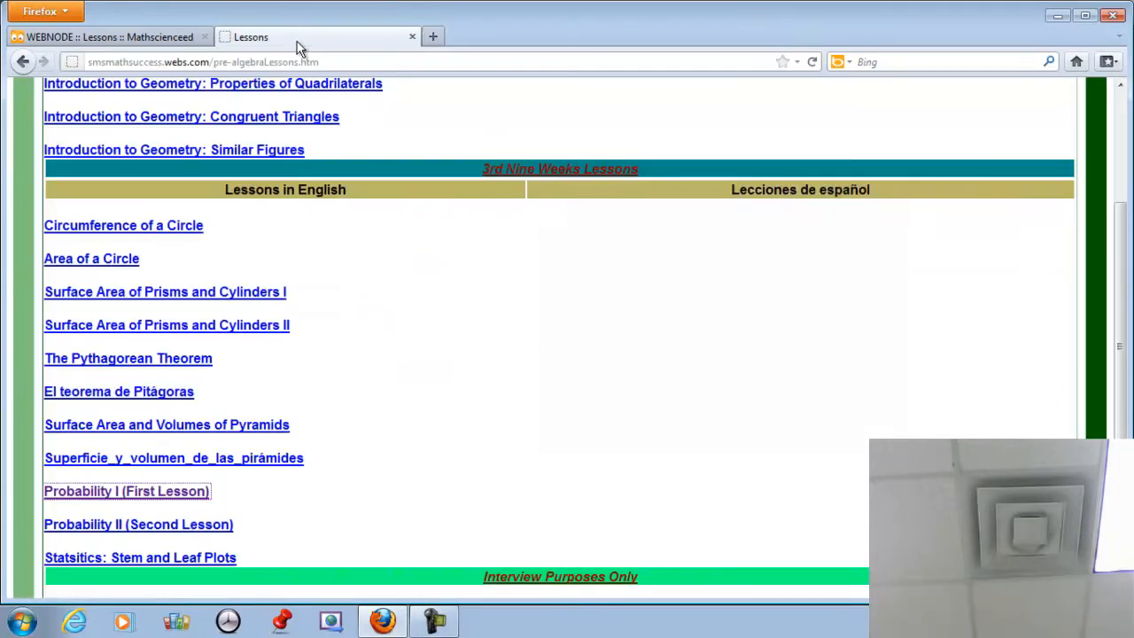
{"action": "left_click", "coordinate": [796, 420]}
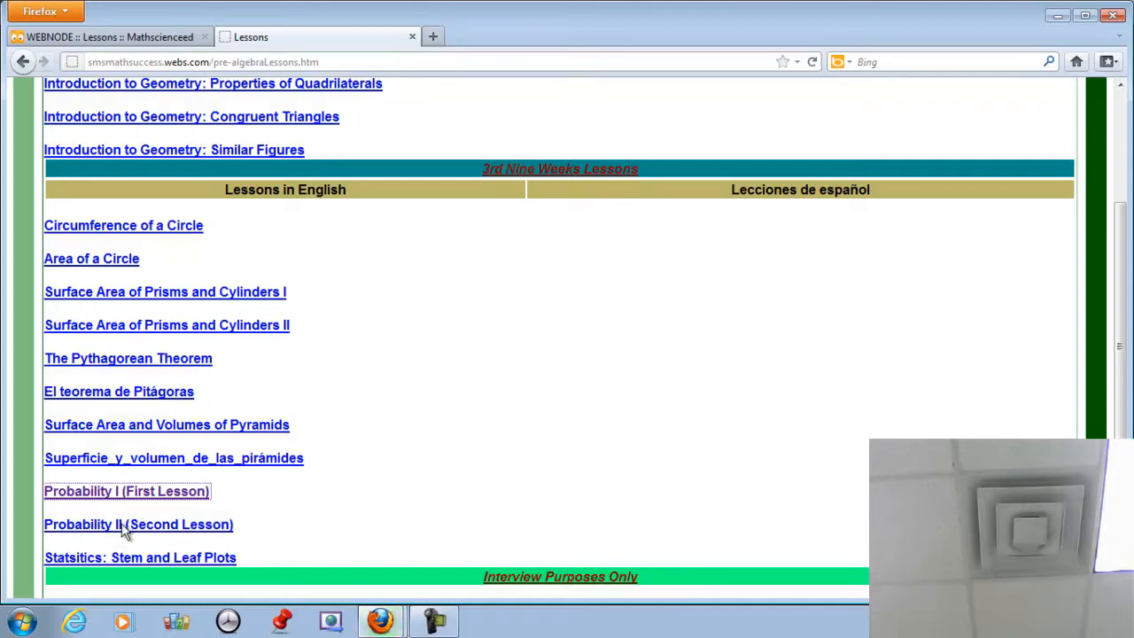
{"action": "left_click", "coordinate": [124, 526]}
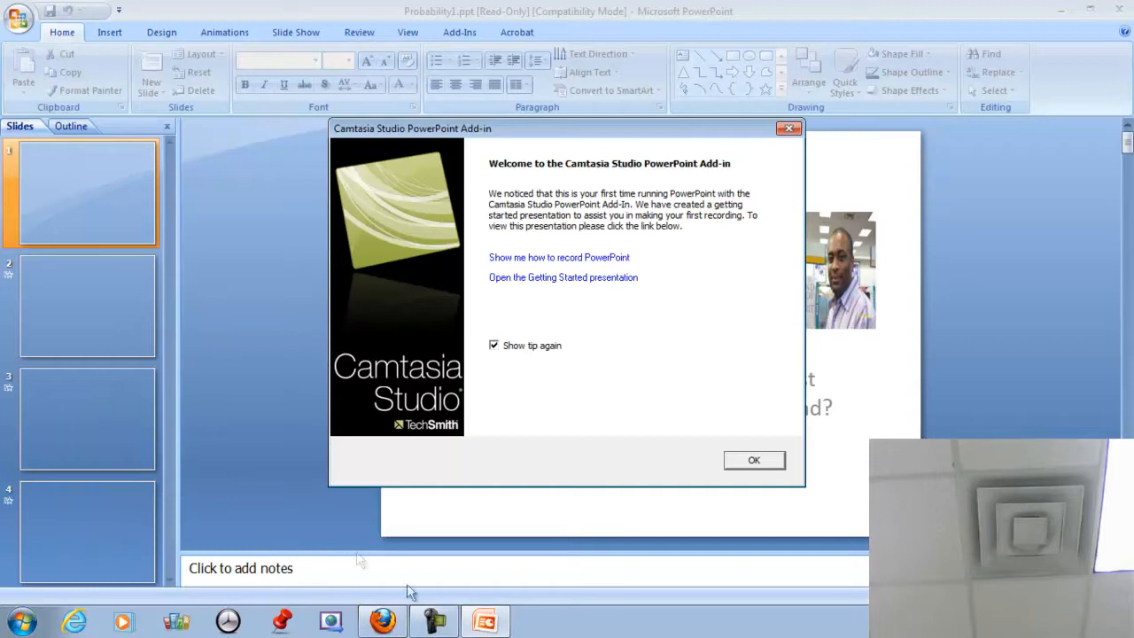
Dismiss the Camtasia Studio add-in welcome dialog to reveal the Probability1.ppt slides.
{"action": "left_click", "coordinate": [754, 460]}
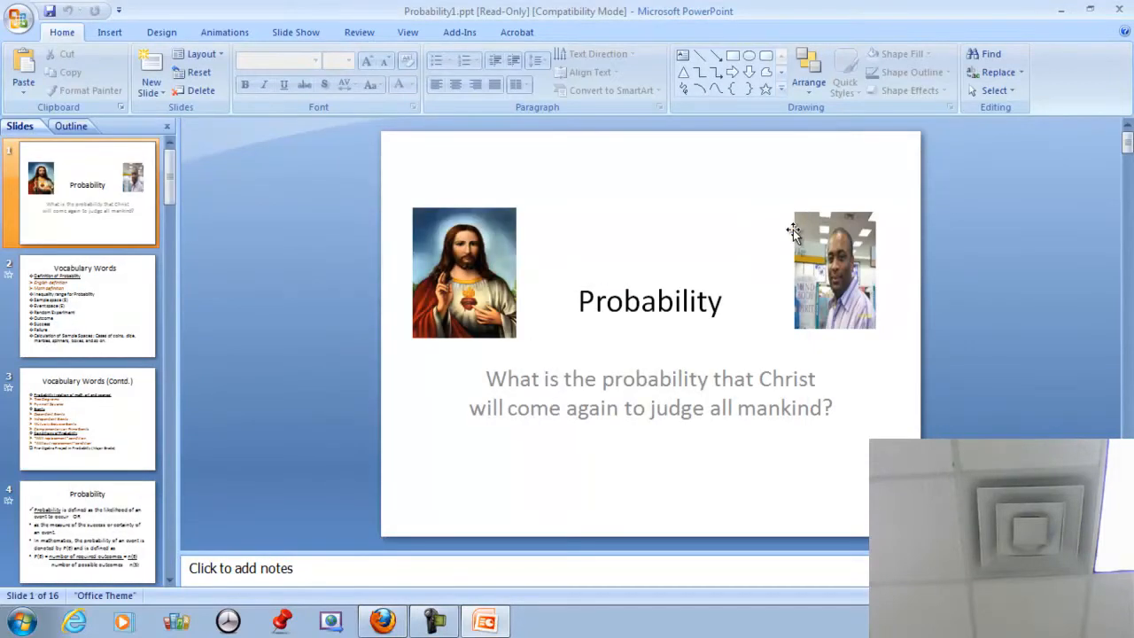
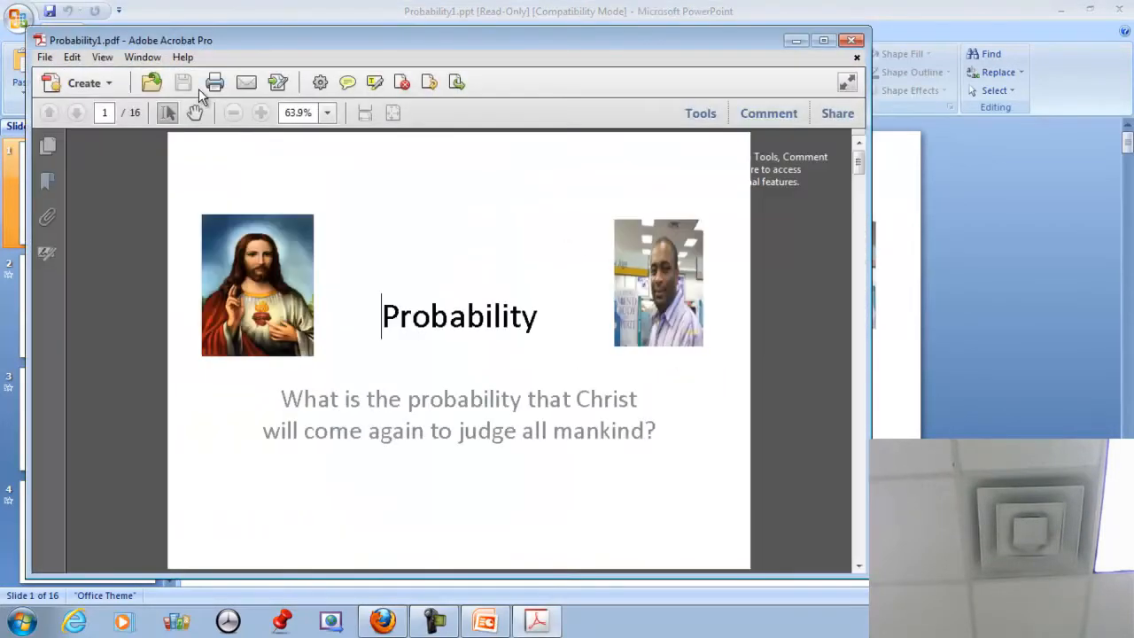
Maximize the Probability1.pdf window in Acrobat Pro, then return to the Firefox lessons page.
{"action": "left_click", "coordinate": [823, 42]}
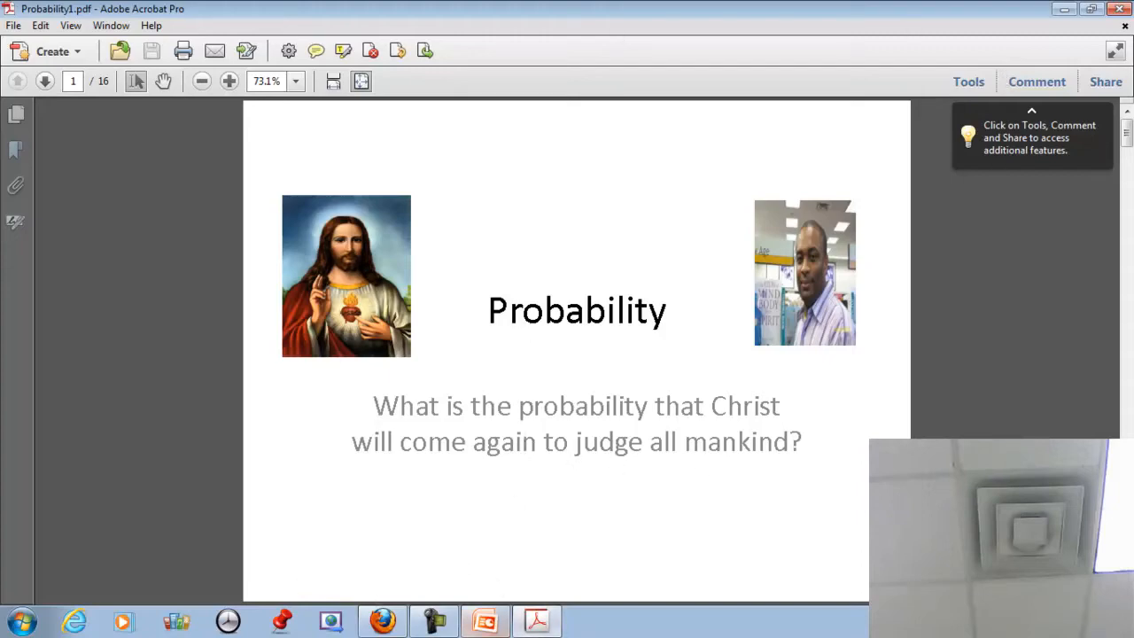
{"action": "left_click", "coordinate": [388, 622]}
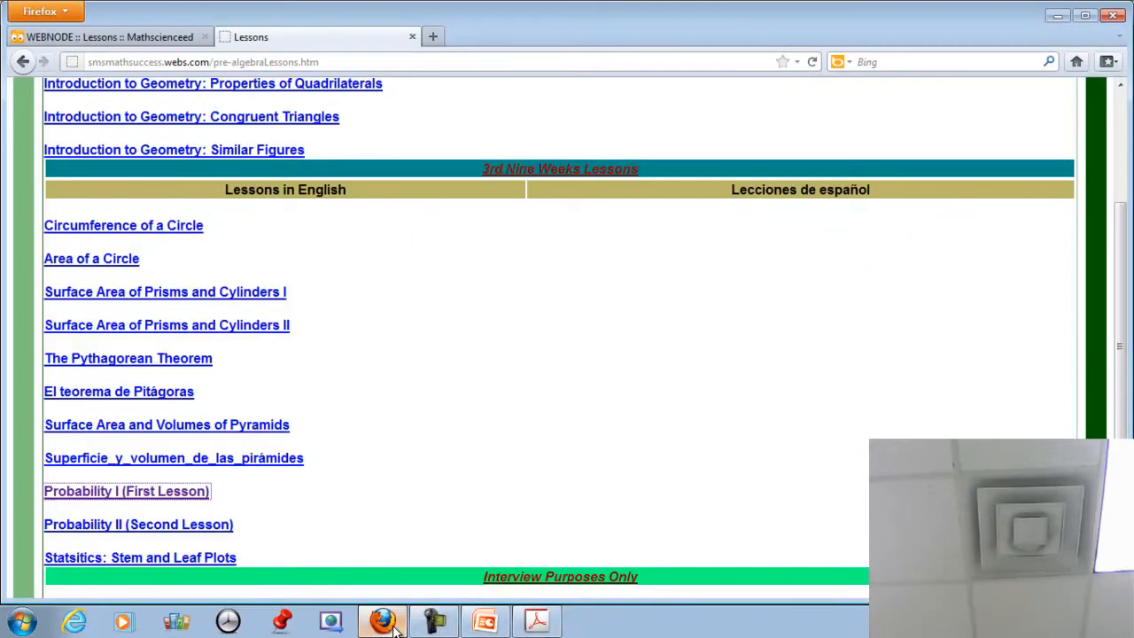
Switch to the 'WEBNODE :: Lessons' tab in Firefox.
{"action": "left_click", "coordinate": [99, 40]}
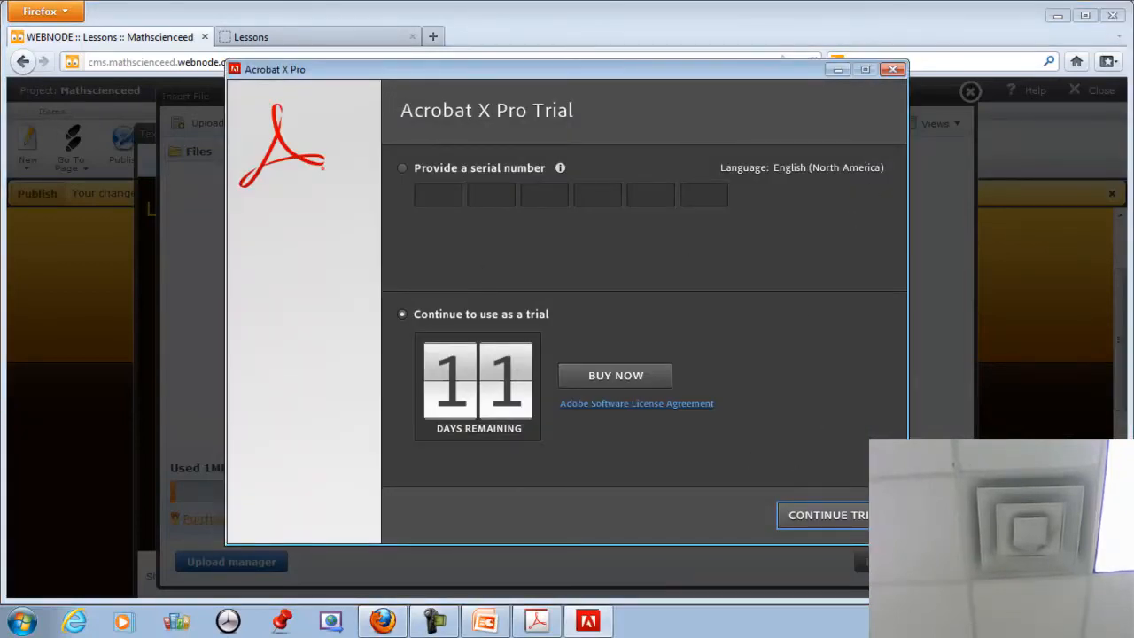
Upload Probability1.pdf from the Desktop and insert its link into the Lessons page text.
{"action": "left_click", "coordinate": [876, 516]}
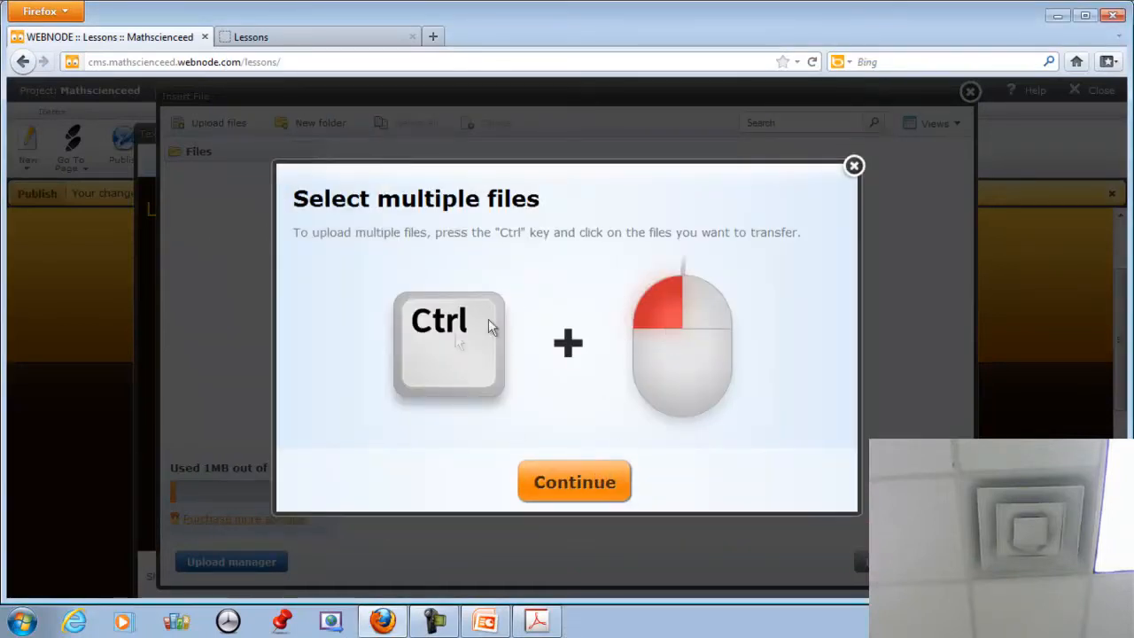
{"action": "left_click", "coordinate": [583, 490]}
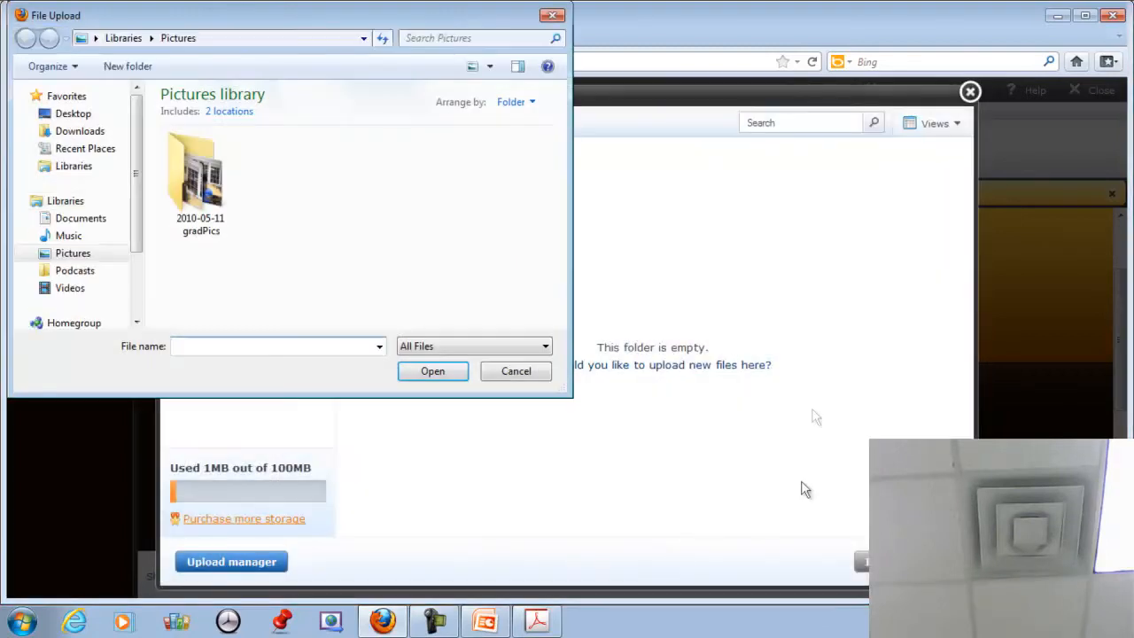
{"action": "left_click", "coordinate": [74, 116]}
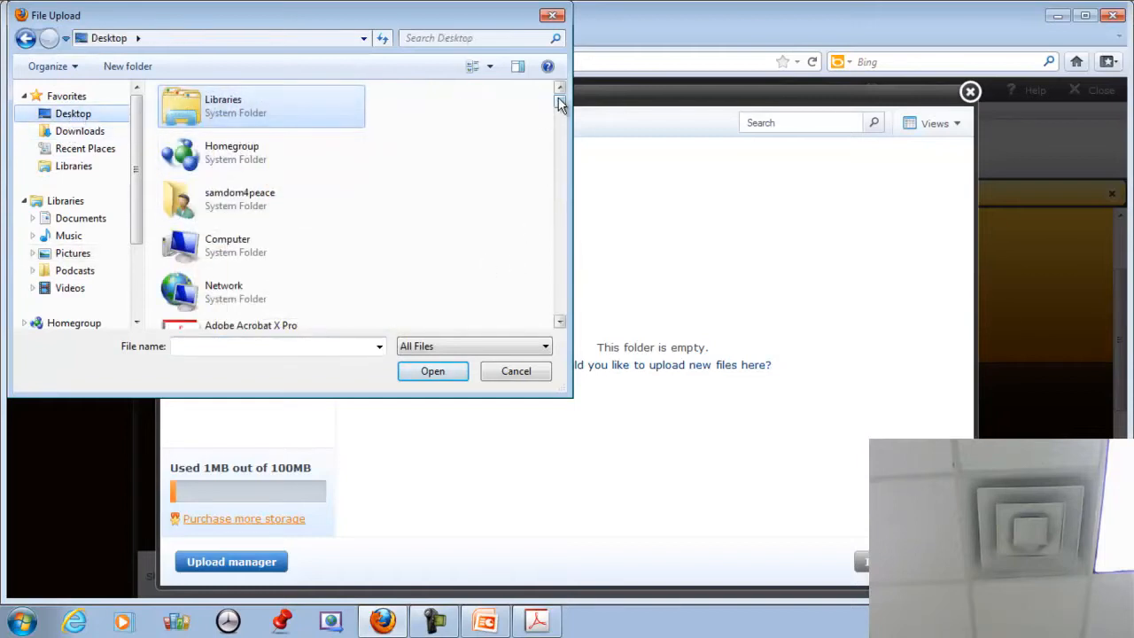
{"action": "left_click_drag", "start_coordinate": [559, 110], "coordinate": [558, 293]}
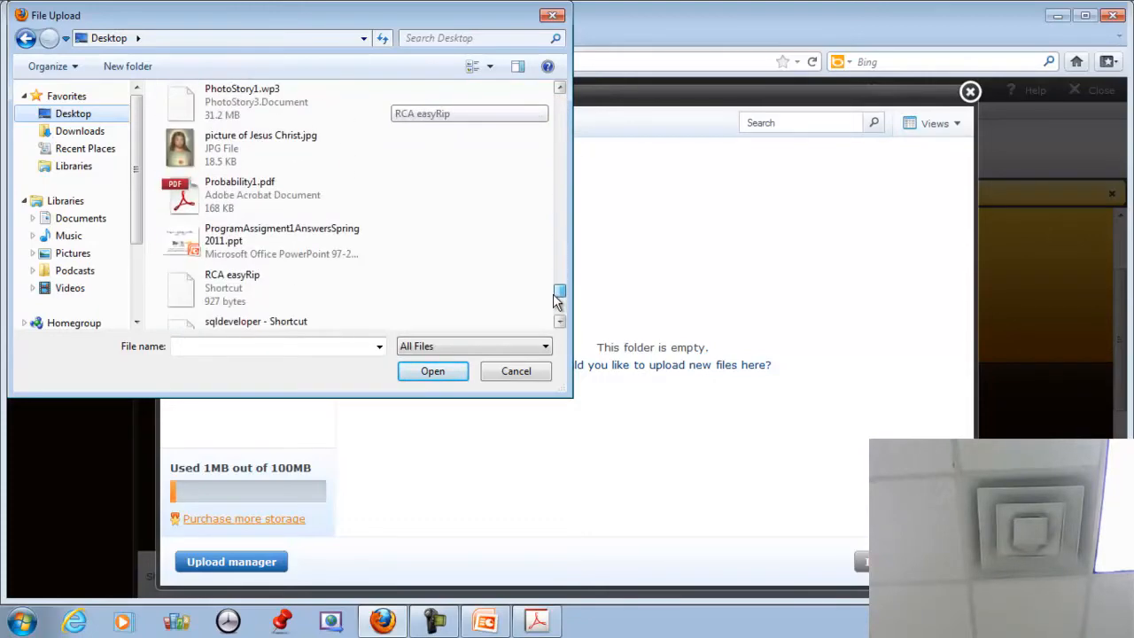
{"action": "left_click", "coordinate": [248, 196]}
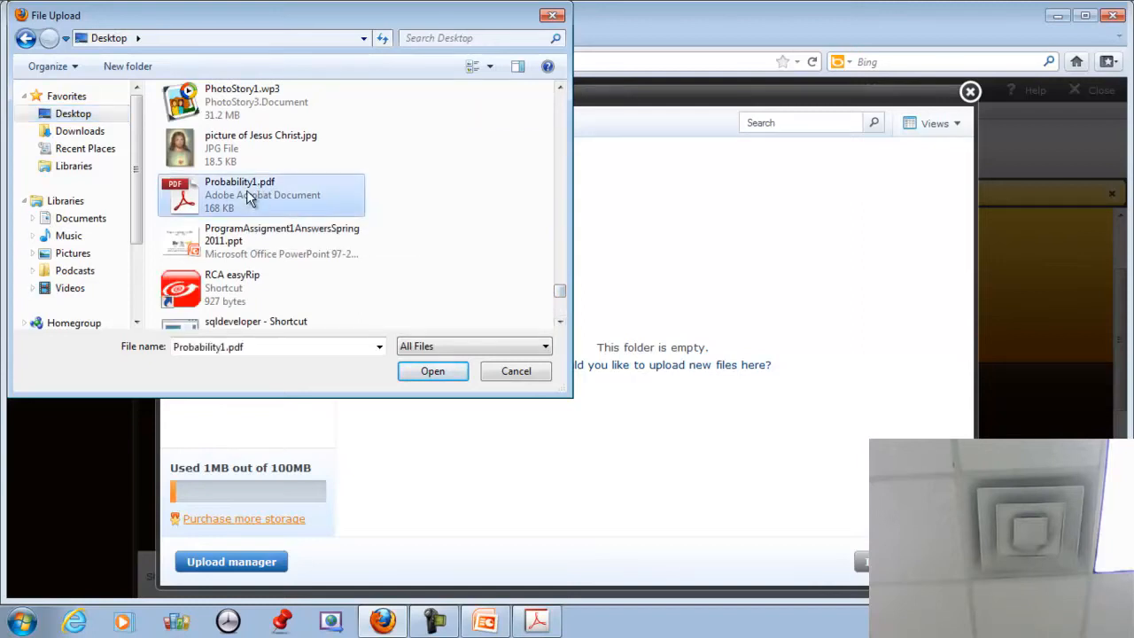
{"action": "left_click", "coordinate": [423, 371]}
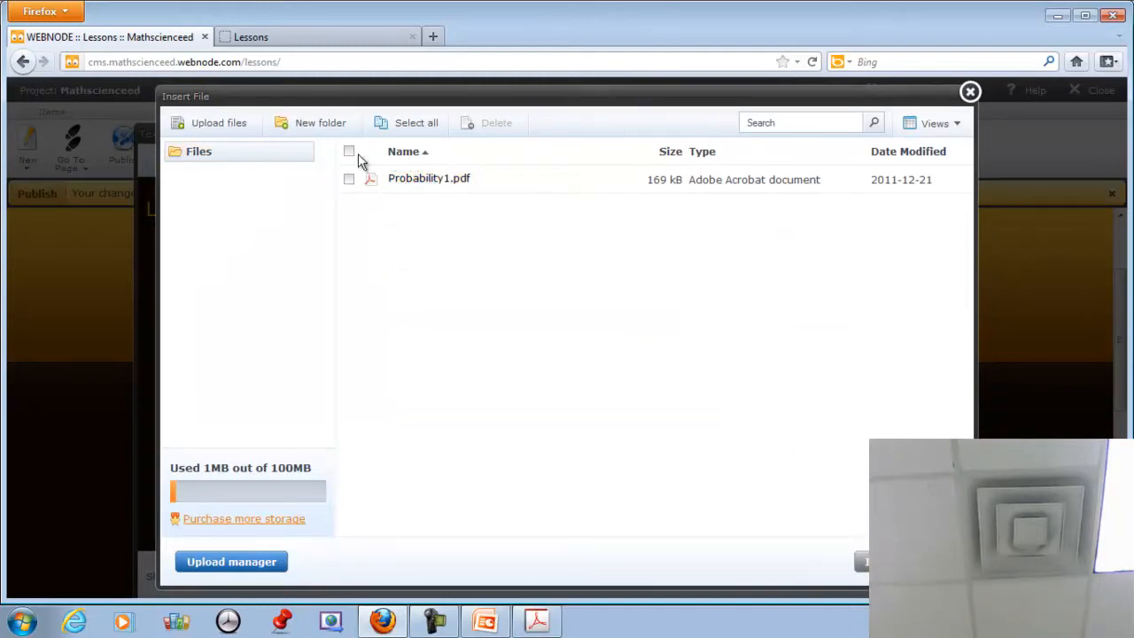
{"action": "left_click", "coordinate": [348, 181]}
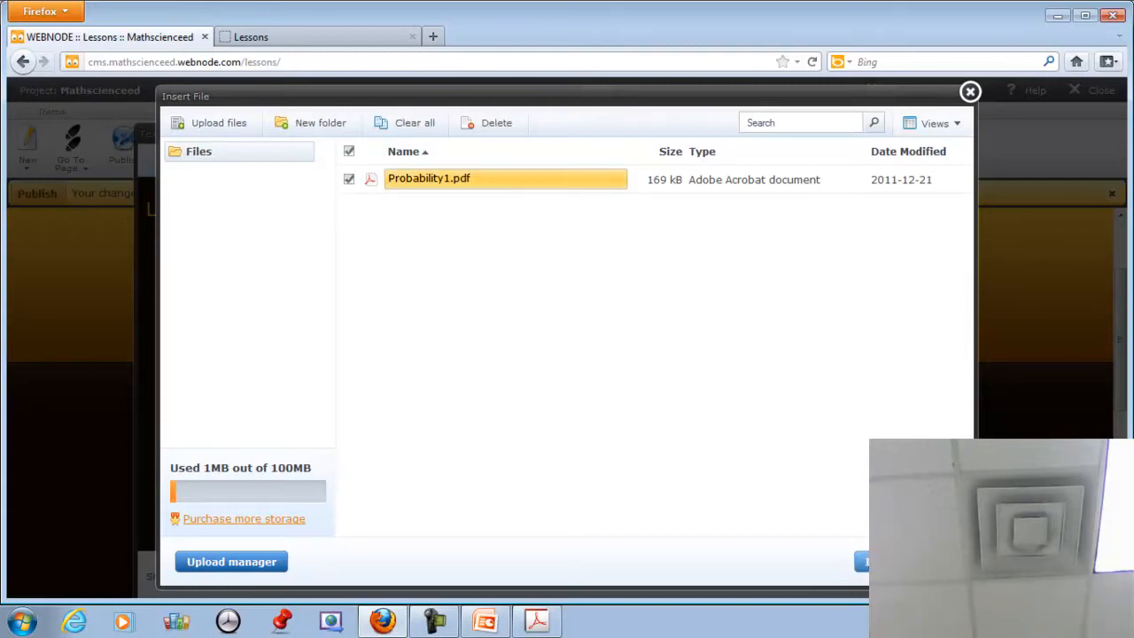
{"action": "left_click", "coordinate": [884, 562]}
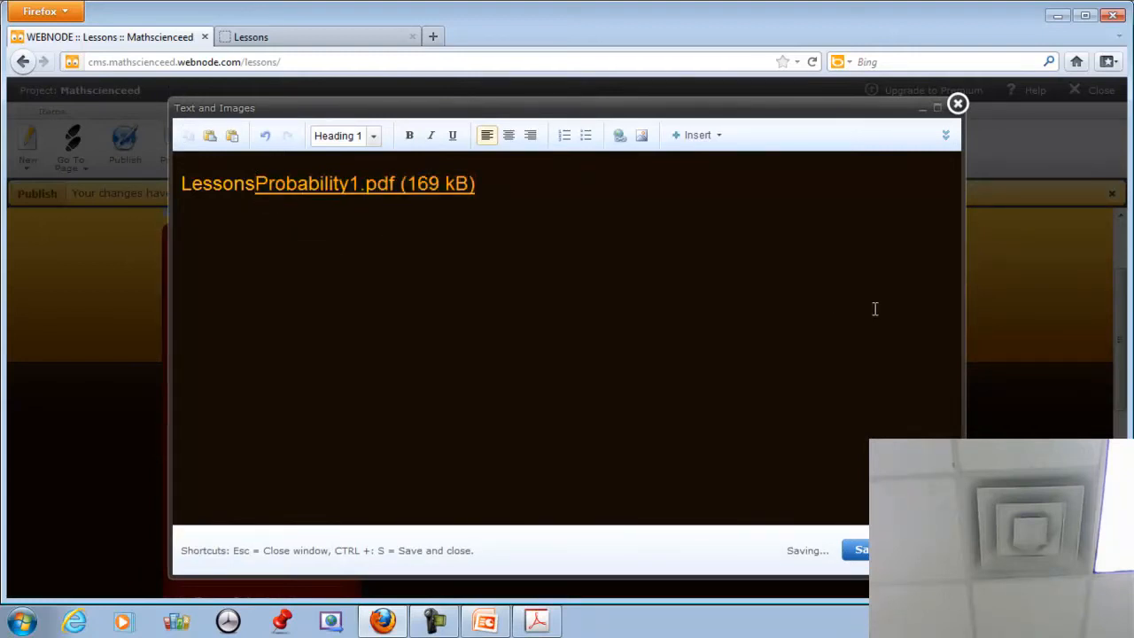
Put the Probability1.pdf link on its own line below 'Lessons' and save the text.
{"action": "left_click", "coordinate": [605, 210]}
{"action": "left_click", "coordinate": [254, 185]}
{"action": "key", "text": "Return"}
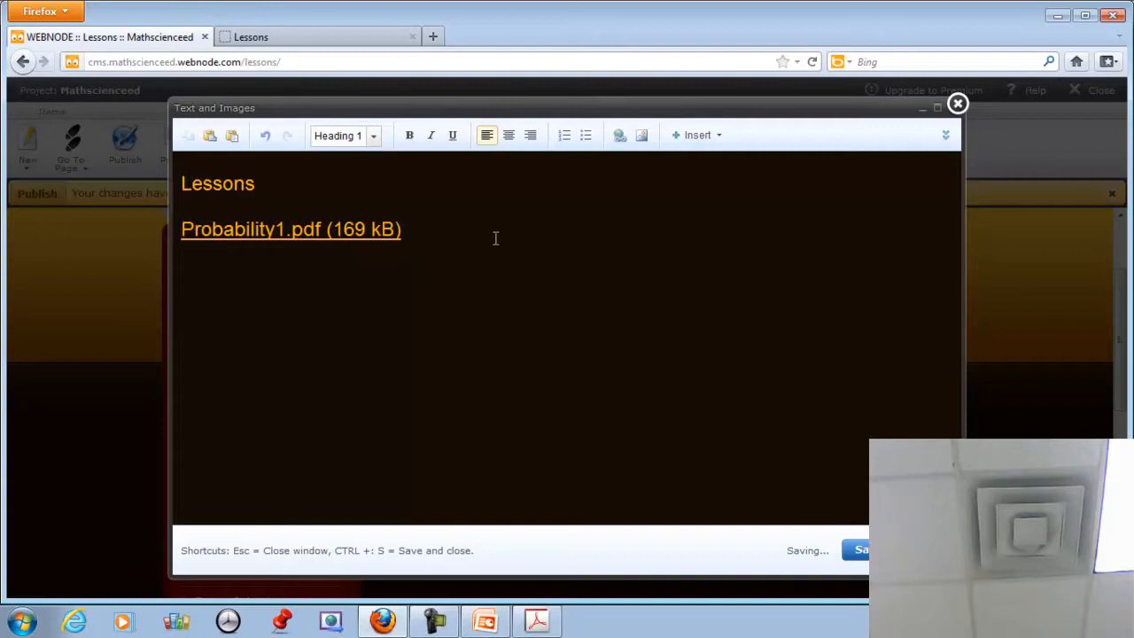
{"action": "left_click", "coordinate": [176, 232]}
{"action": "left_click", "coordinate": [860, 550]}
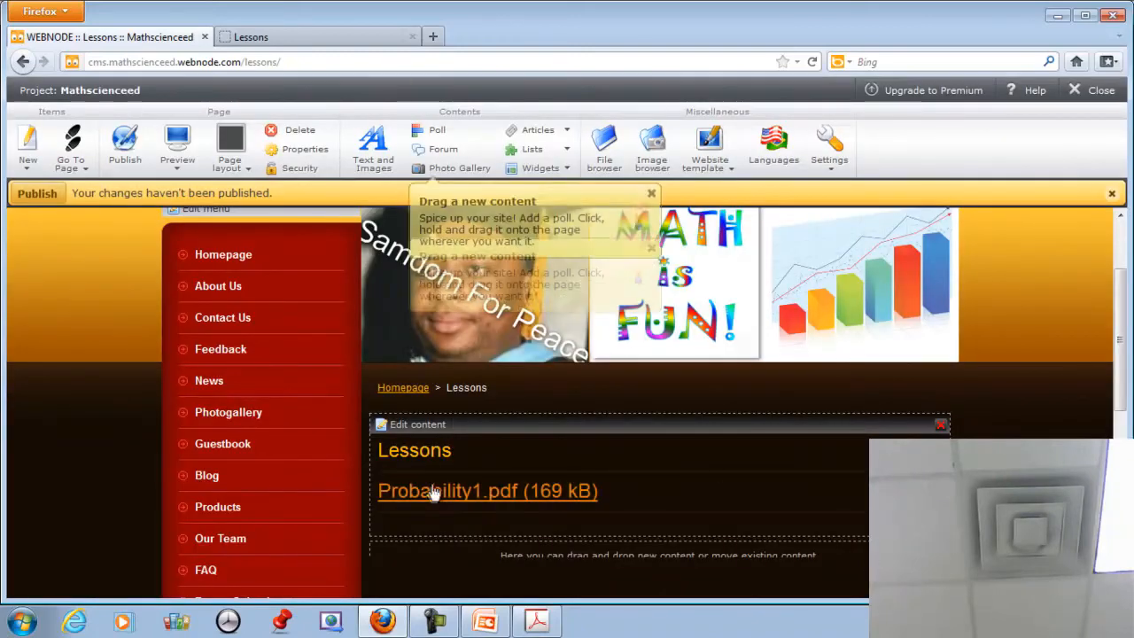
Publish the Lessons page and dismiss the Page published confirmation.
{"action": "scroll", "coordinate": [545, 485], "scroll_direction": "down", "scroll_amount": 1}
{"action": "scroll", "coordinate": [545, 478], "scroll_direction": "down", "scroll_amount": 1}
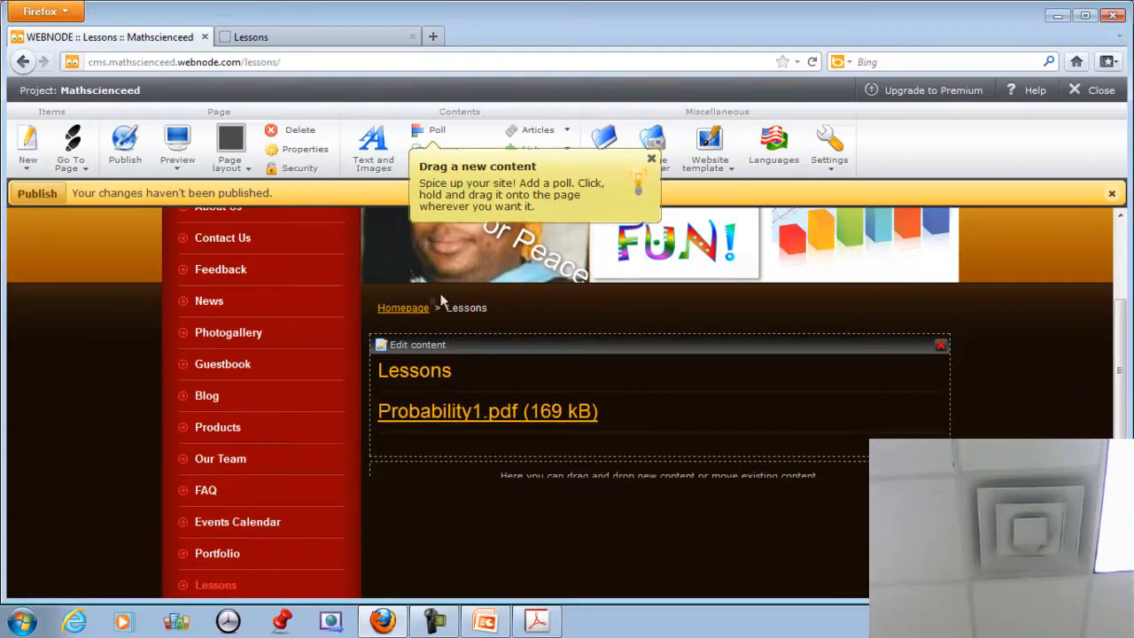
{"action": "left_click", "coordinate": [52, 201]}
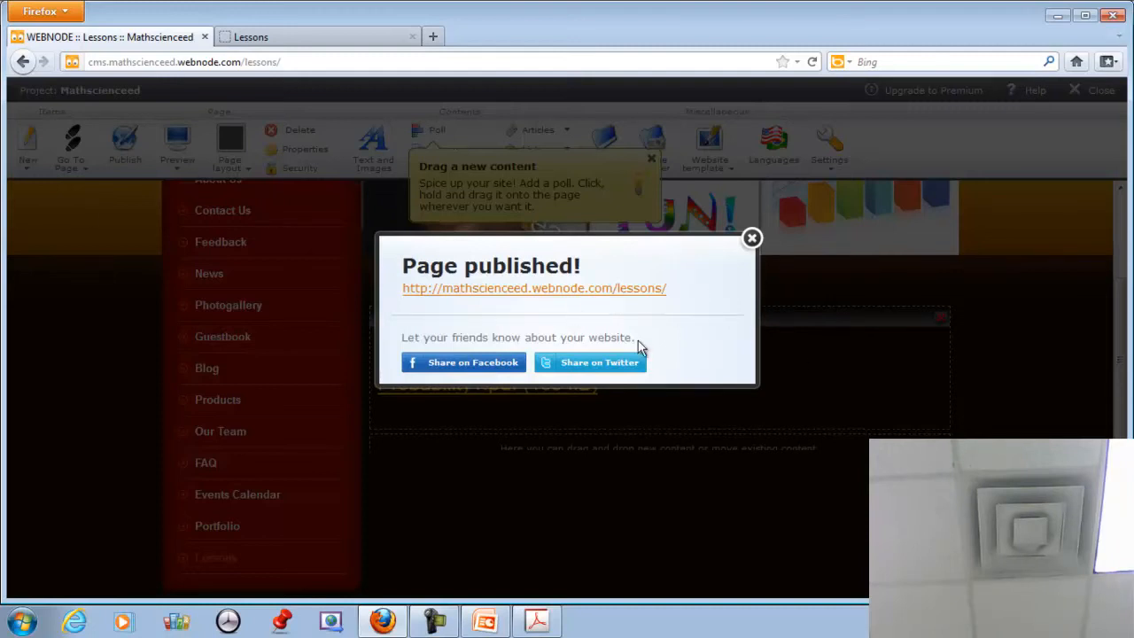
{"action": "left_click", "coordinate": [751, 239]}
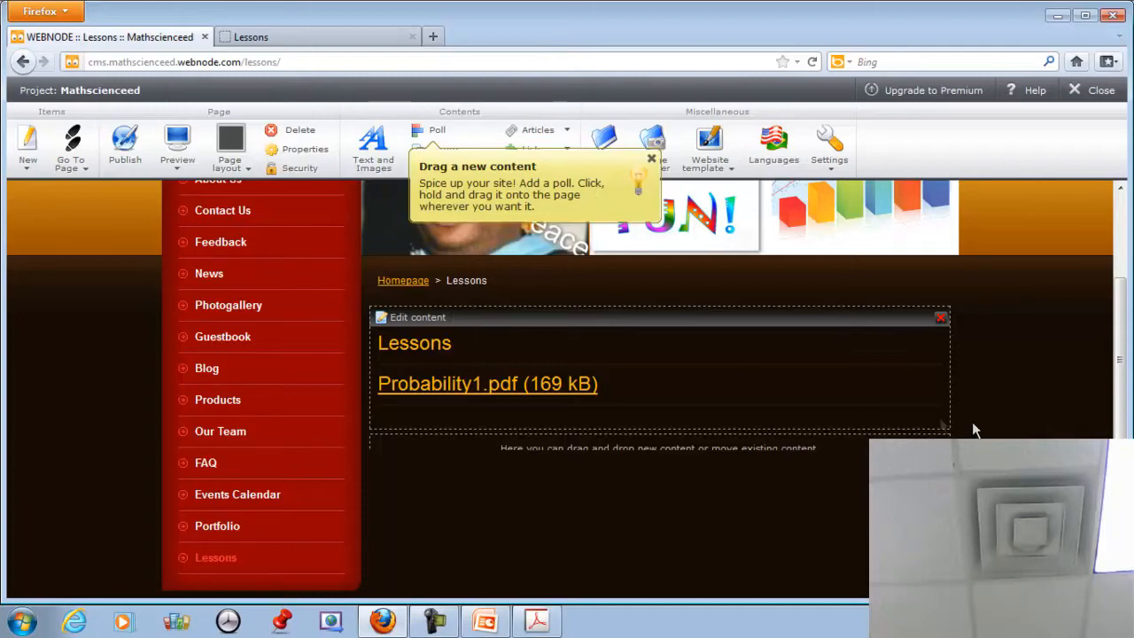
{"action": "scroll", "coordinate": [935, 430], "scroll_direction": "up", "scroll_amount": 3}
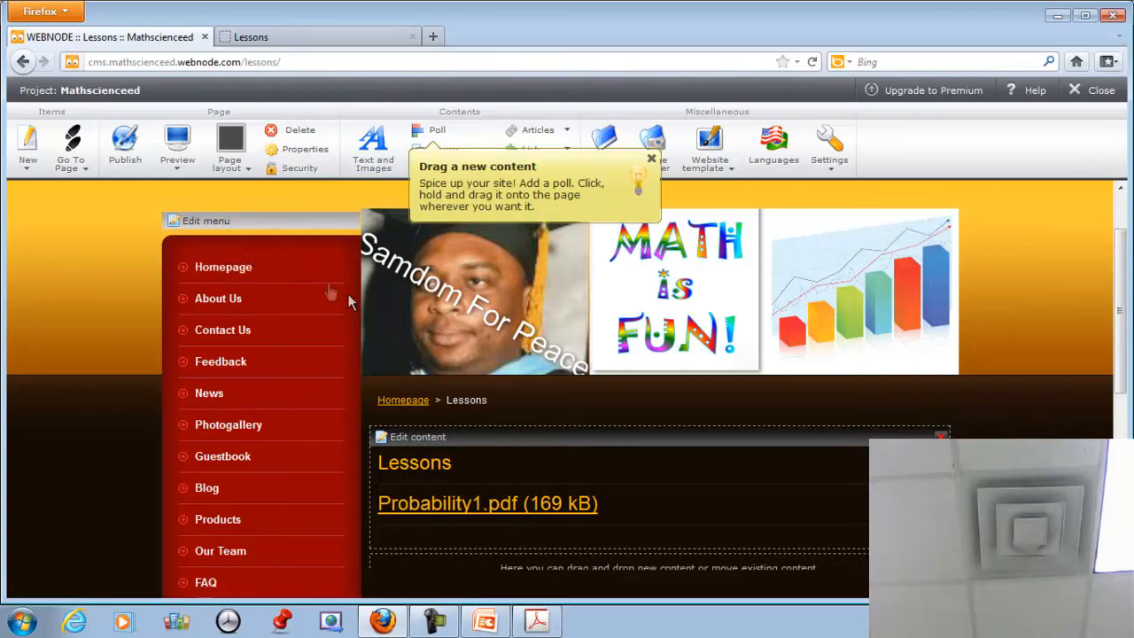
{"action": "left_click", "coordinate": [222, 222]}
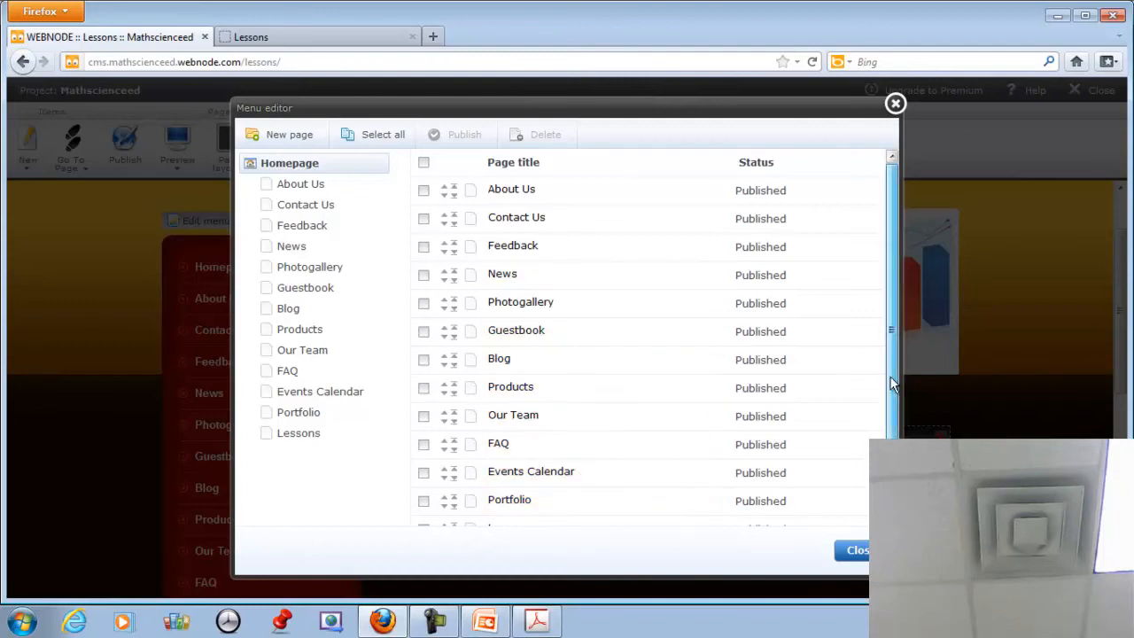
Select the News page in the Menu editor, choose Delete from Operations and confirm.
{"action": "scroll", "coordinate": [884, 430], "scroll_direction": "down", "scroll_amount": 1}
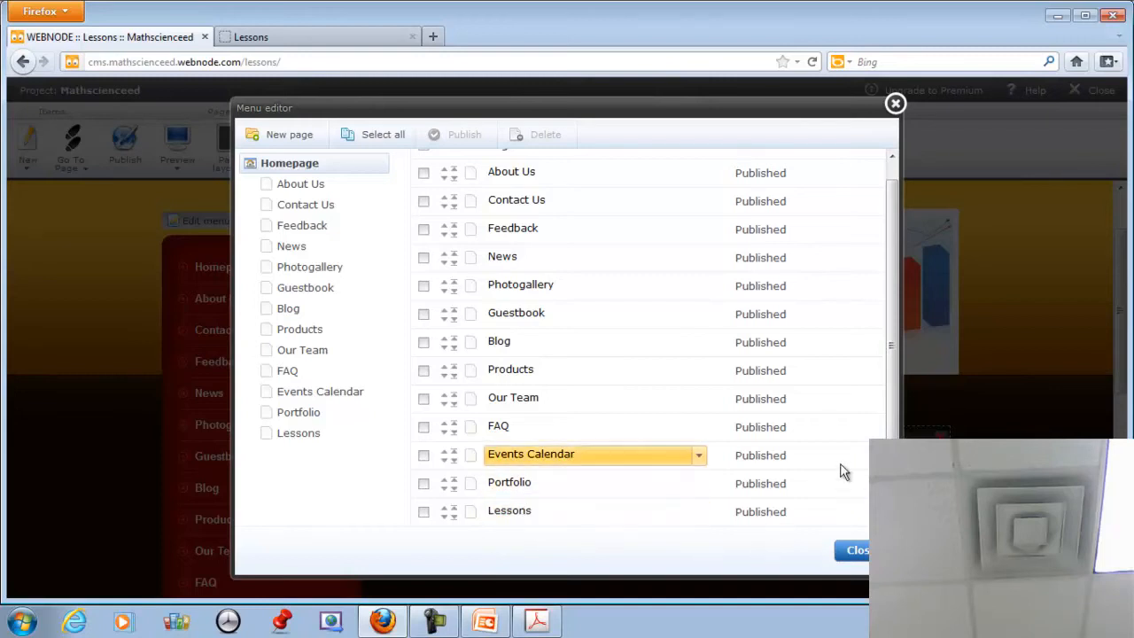
{"action": "scroll", "coordinate": [841, 468], "scroll_direction": "up", "scroll_amount": 1}
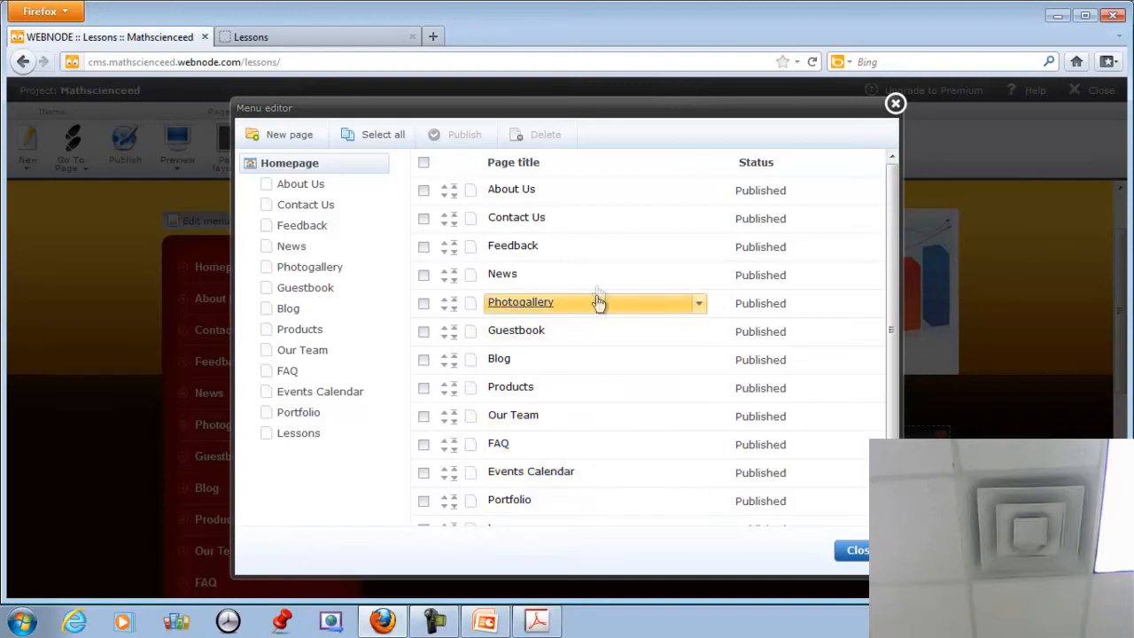
{"action": "left_click", "coordinate": [424, 276]}
{"action": "left_click", "coordinate": [698, 277]}
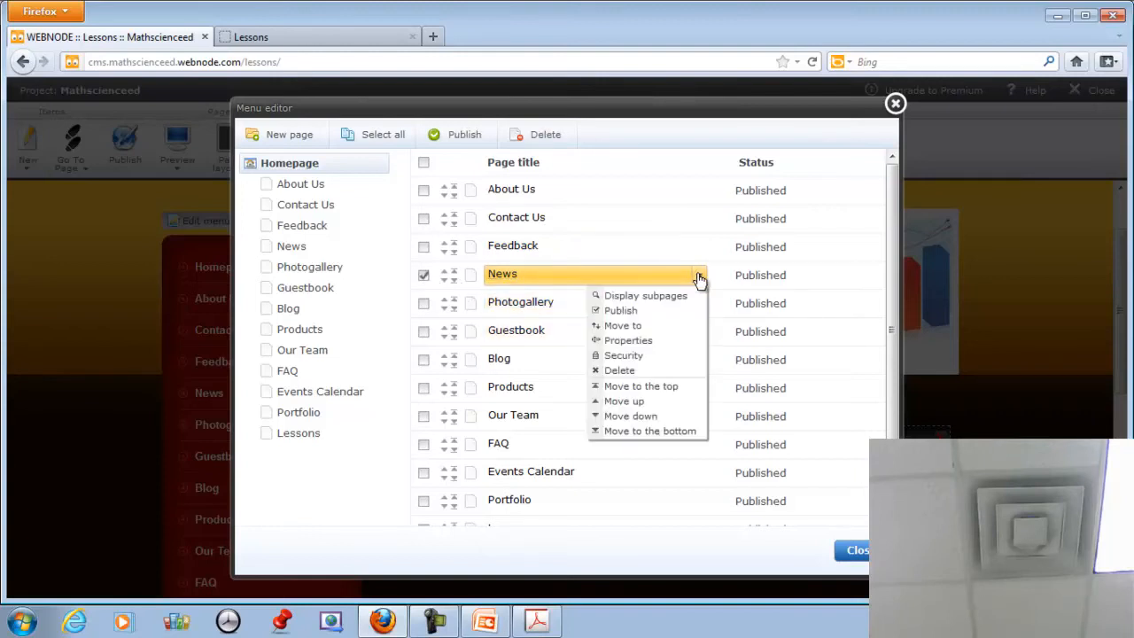
{"action": "left_click", "coordinate": [620, 371]}
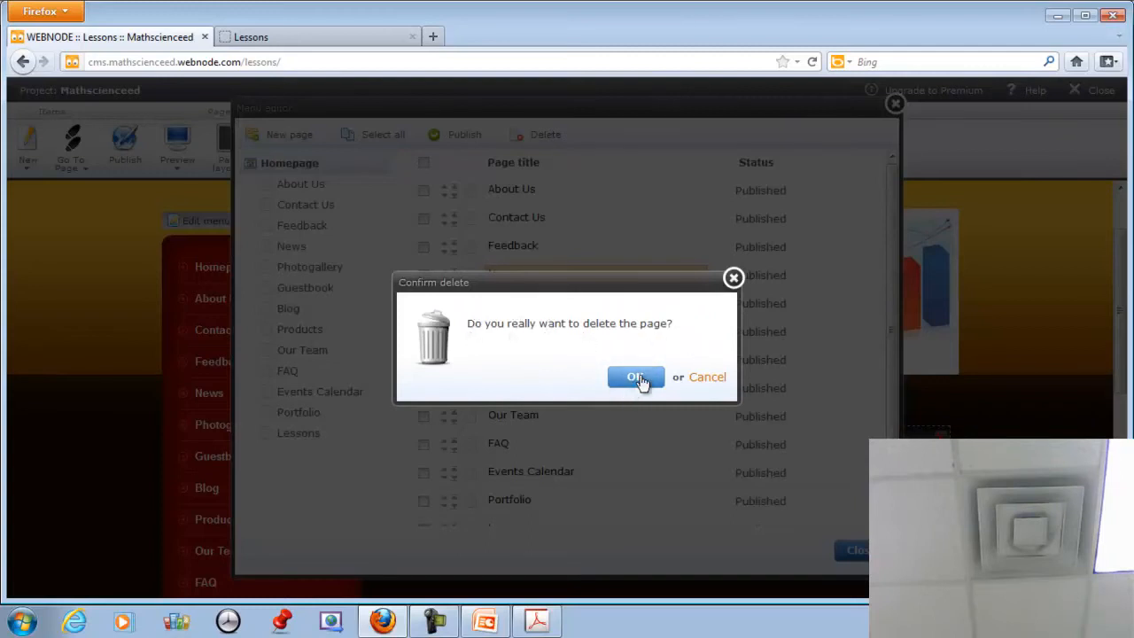
{"action": "left_click", "coordinate": [635, 377]}
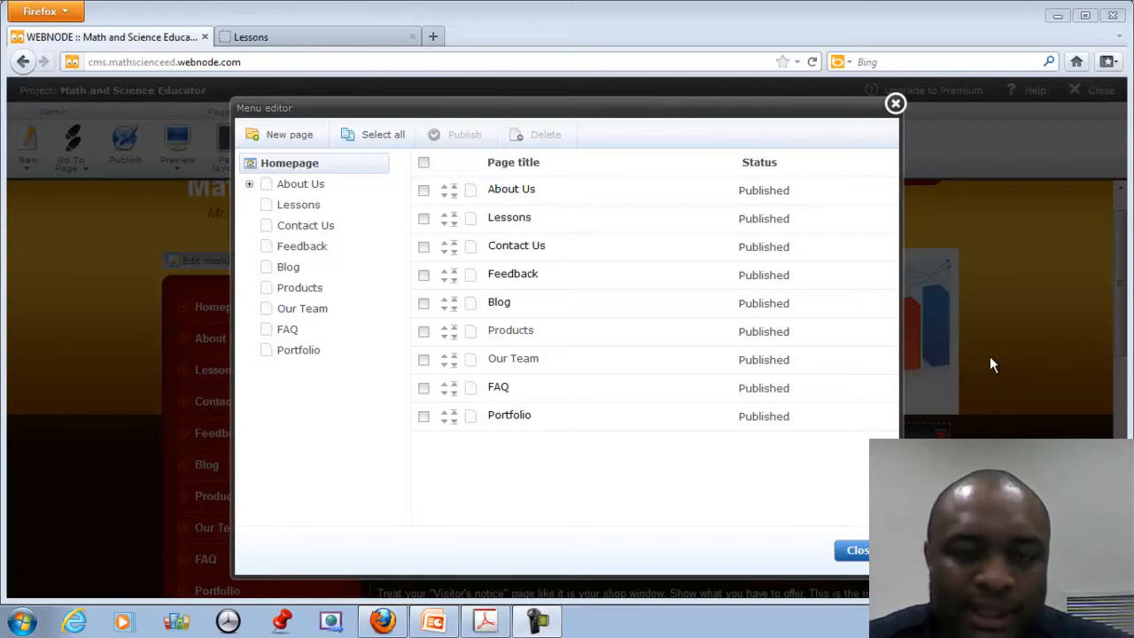
Create a blank page named 'Useful Websites' with Homepage as its parent.
{"action": "left_click", "coordinate": [289, 137]}
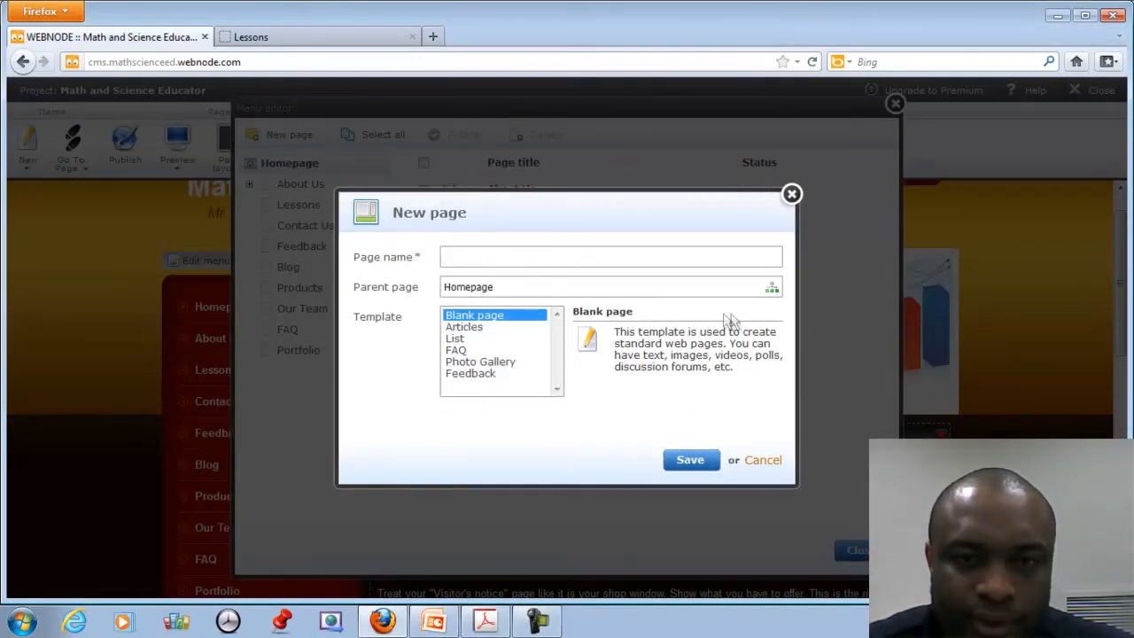
{"action": "type", "text": "Useful"}
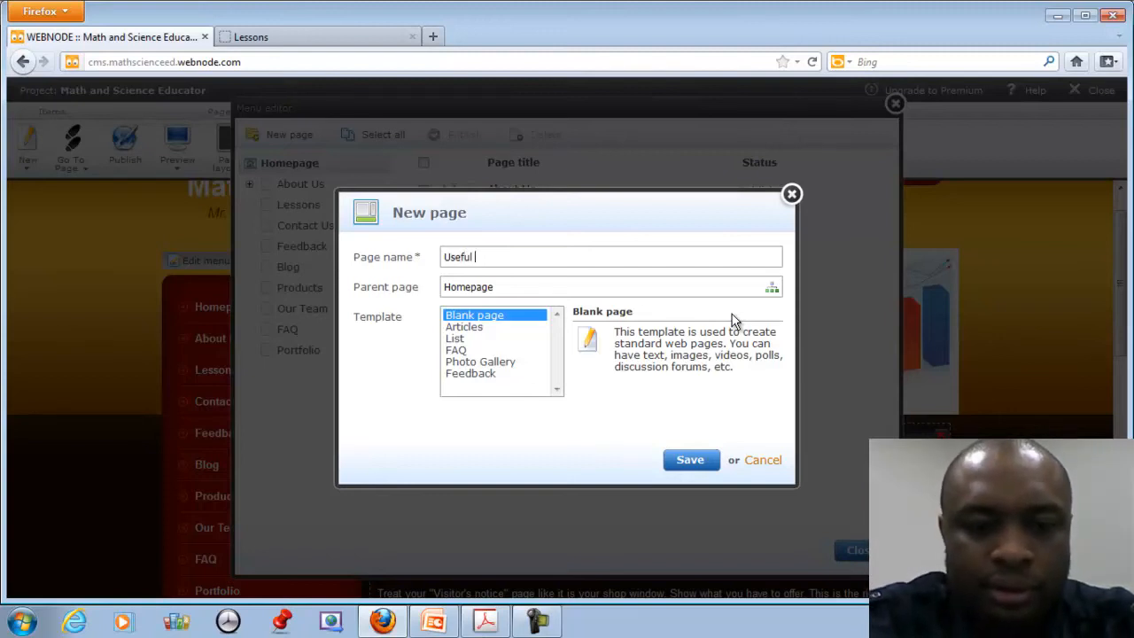
{"action": "type", "text": " Websites"}
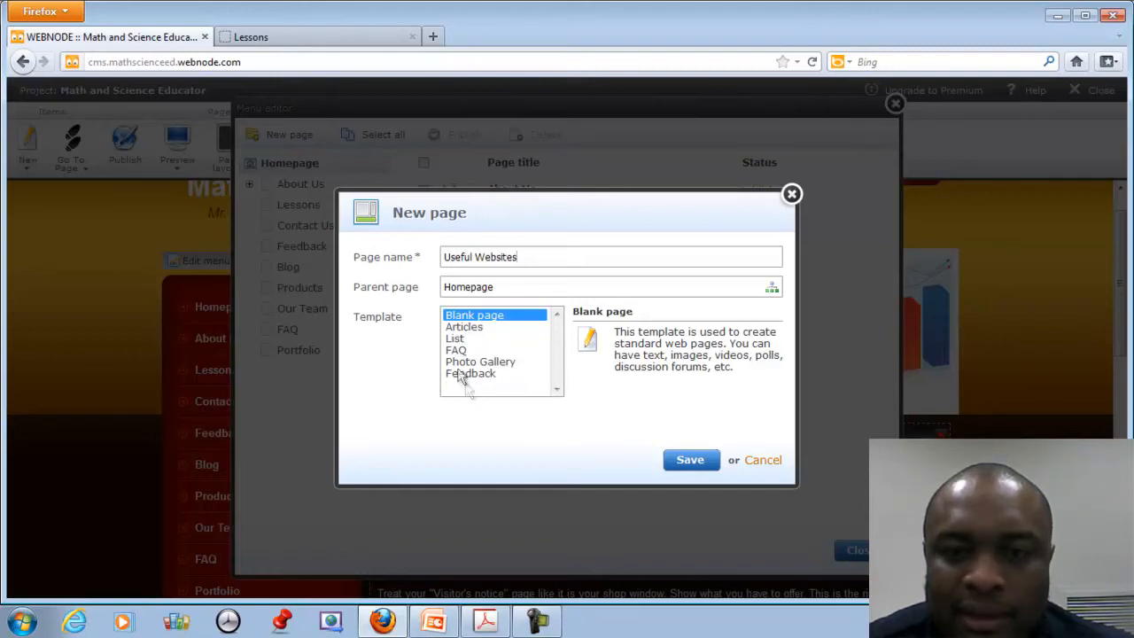
{"action": "left_click", "coordinate": [691, 460]}
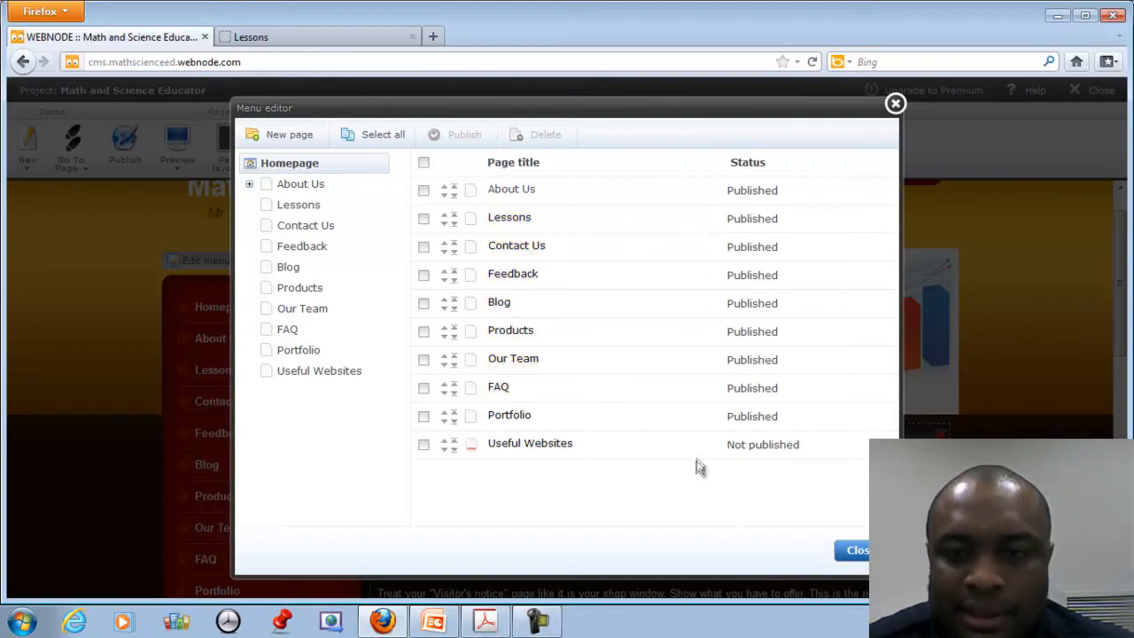
Move Useful Websites up above Portfolio, then reload and reopen the menu editor.
{"action": "left_click", "coordinate": [423, 446]}
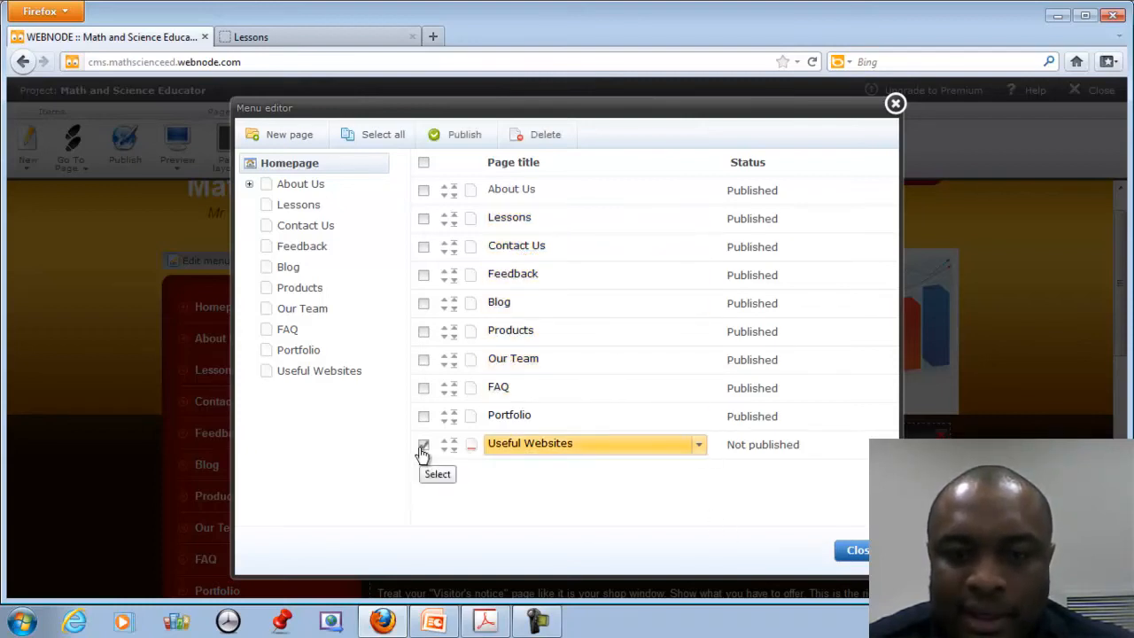
{"action": "left_click", "coordinate": [699, 449]}
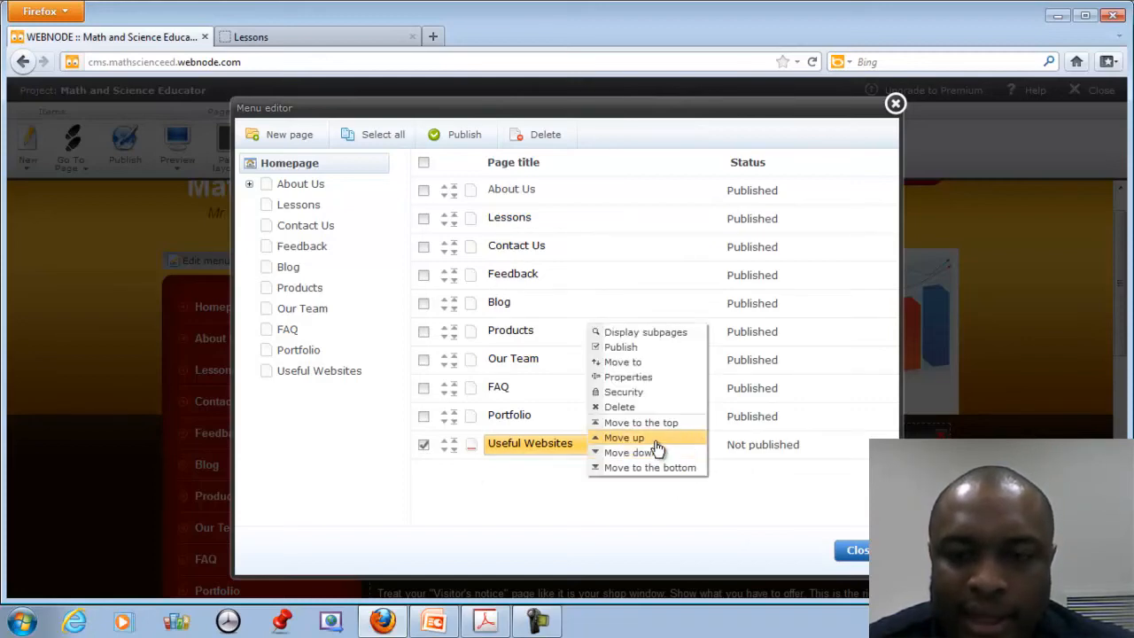
{"action": "left_click", "coordinate": [656, 438]}
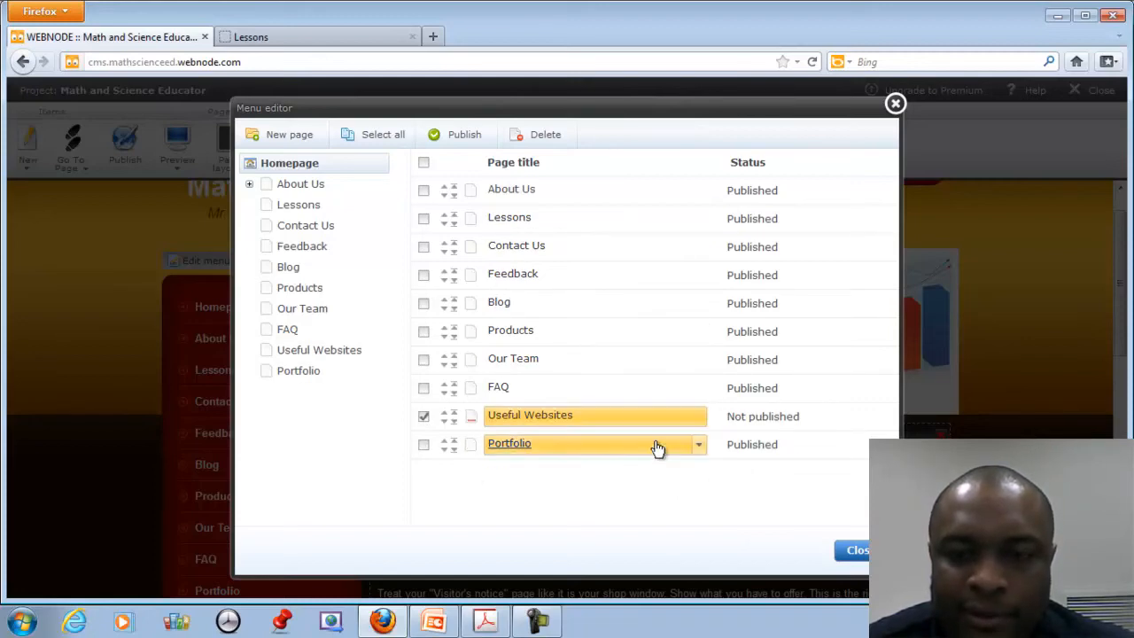
{"action": "left_click", "coordinate": [811, 62]}
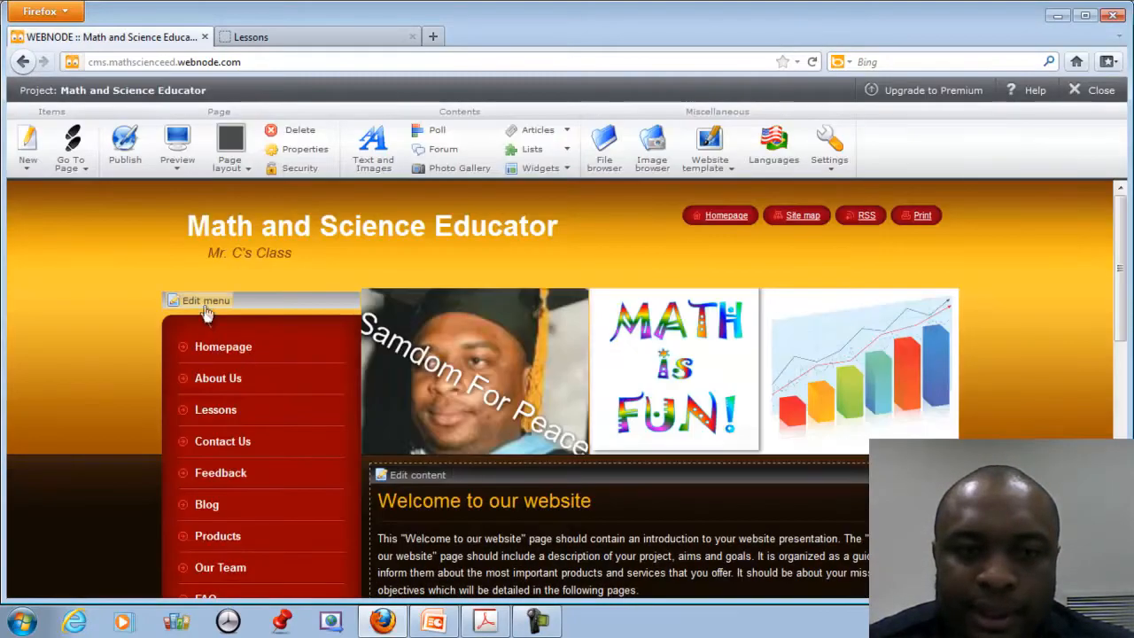
{"action": "left_click", "coordinate": [204, 303]}
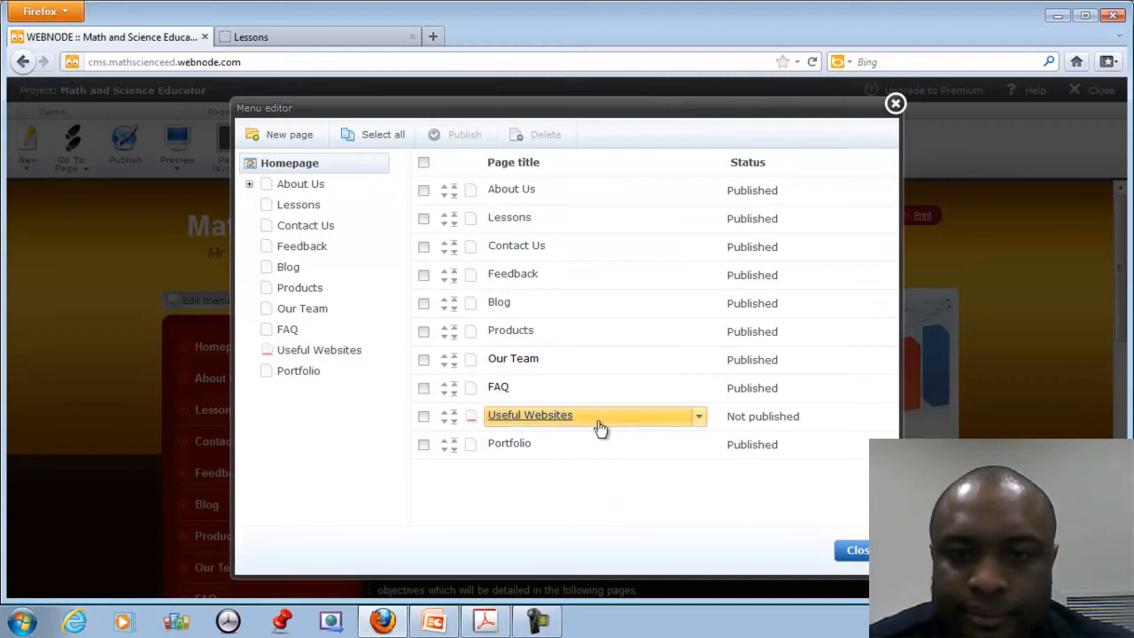
Move Useful Websites up past FAQ, Our Team, Products, Blog and Feedback.
{"action": "left_click", "coordinate": [699, 418]}
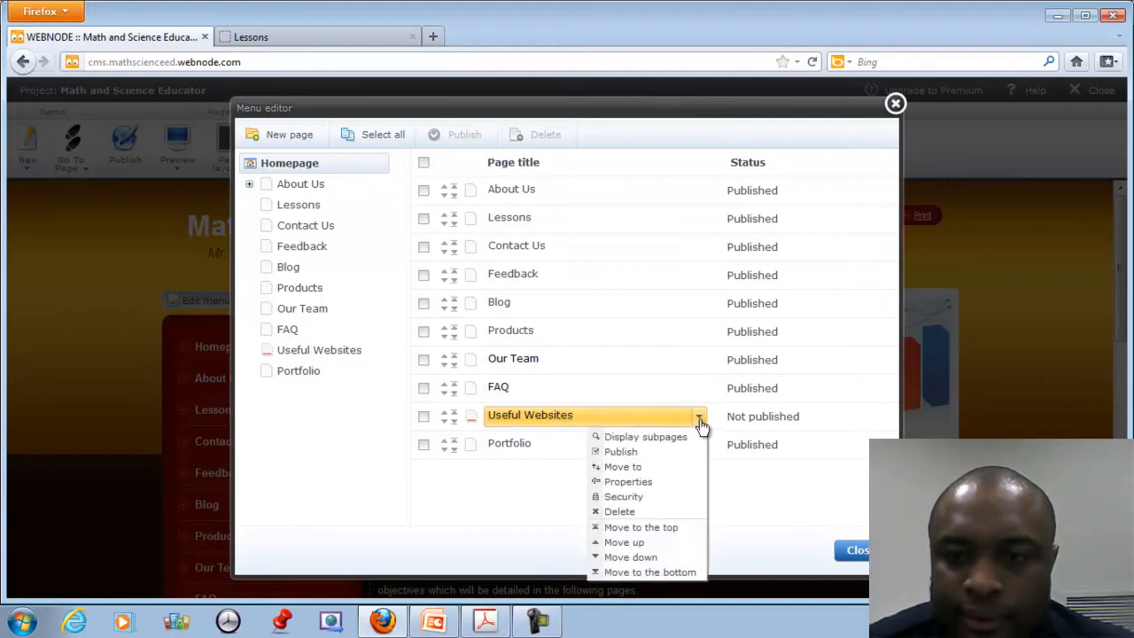
{"action": "left_click", "coordinate": [638, 543]}
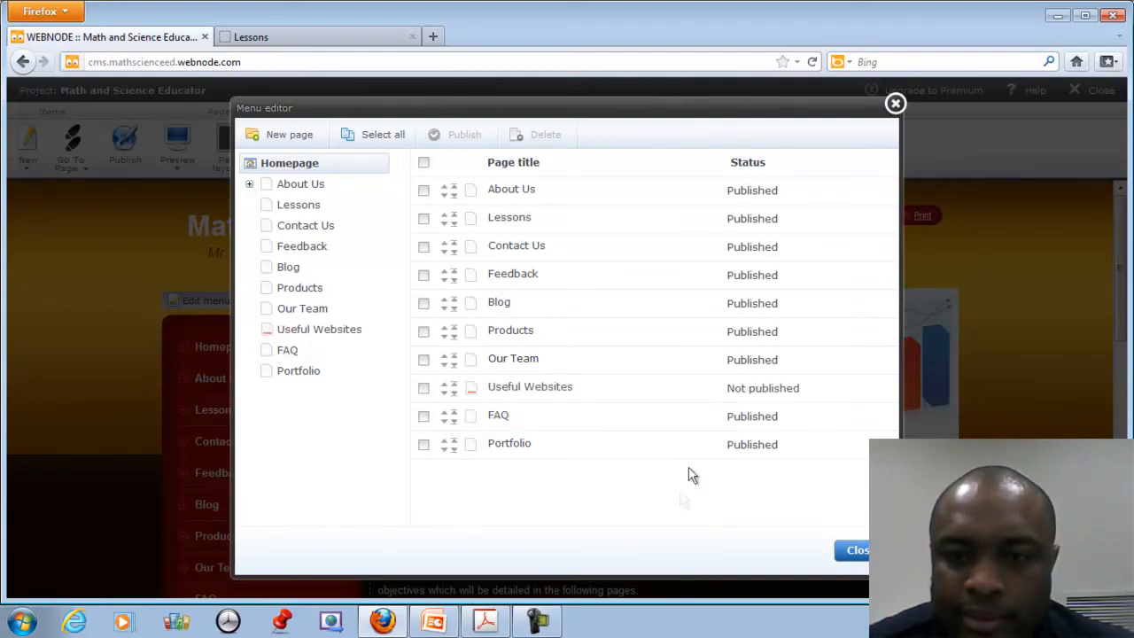
{"action": "left_click", "coordinate": [699, 389]}
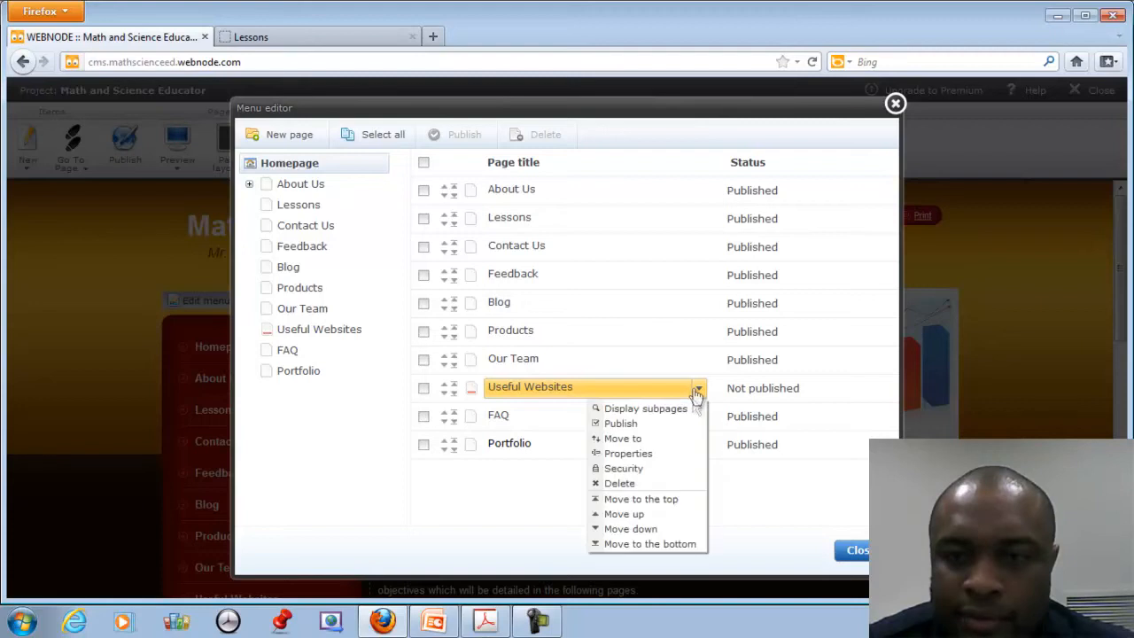
{"action": "left_click", "coordinate": [648, 514]}
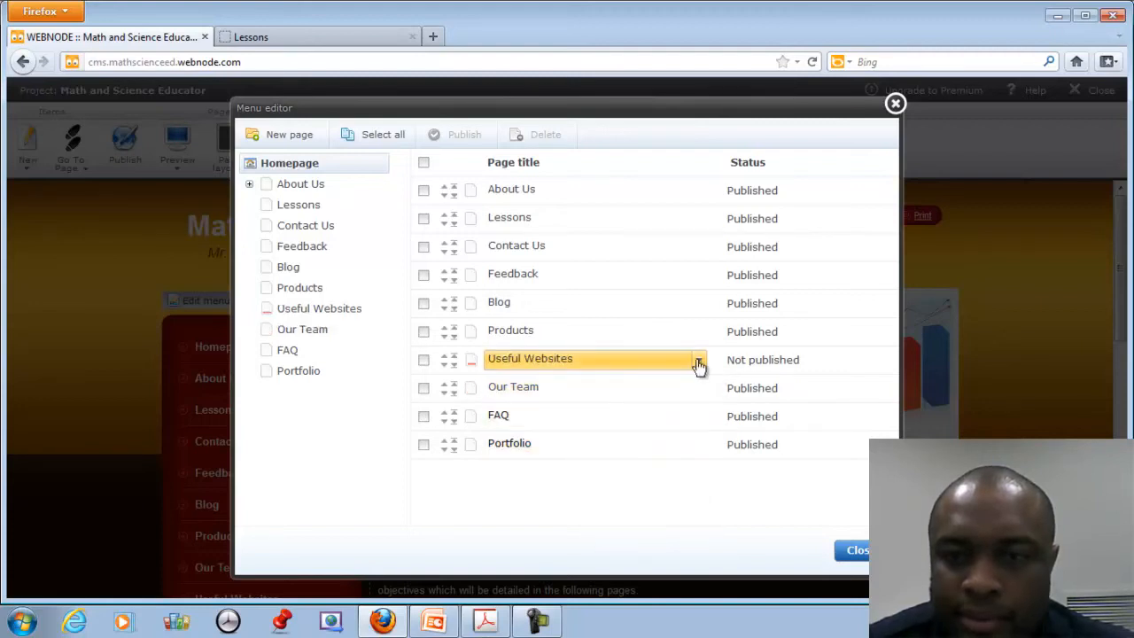
{"action": "left_click", "coordinate": [700, 364]}
{"action": "left_click", "coordinate": [646, 487]}
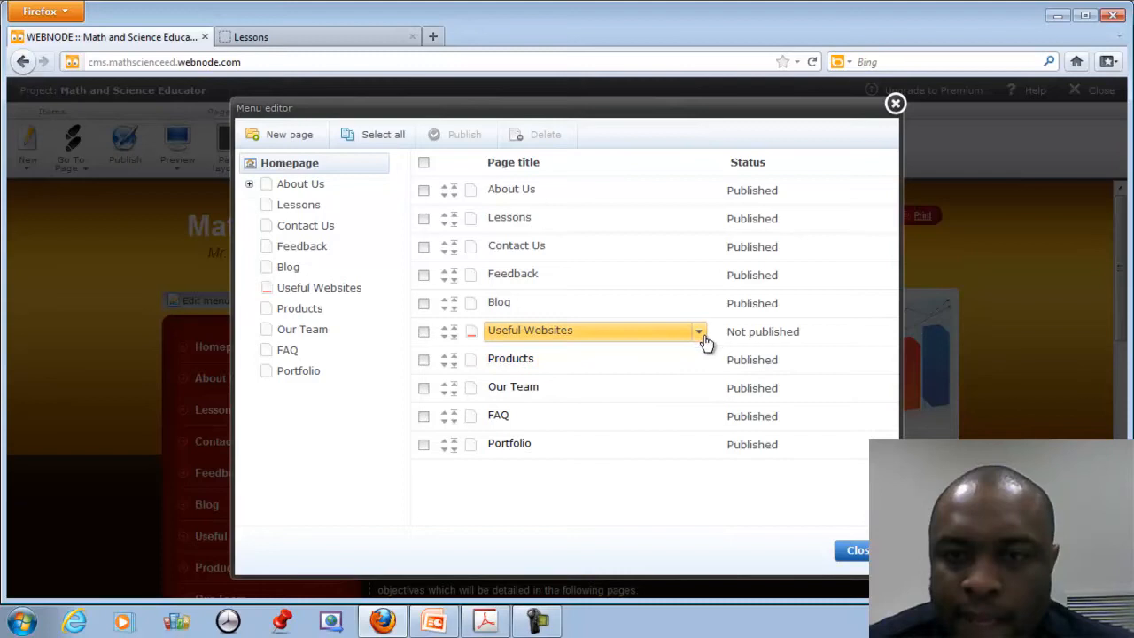
{"action": "left_click", "coordinate": [700, 333]}
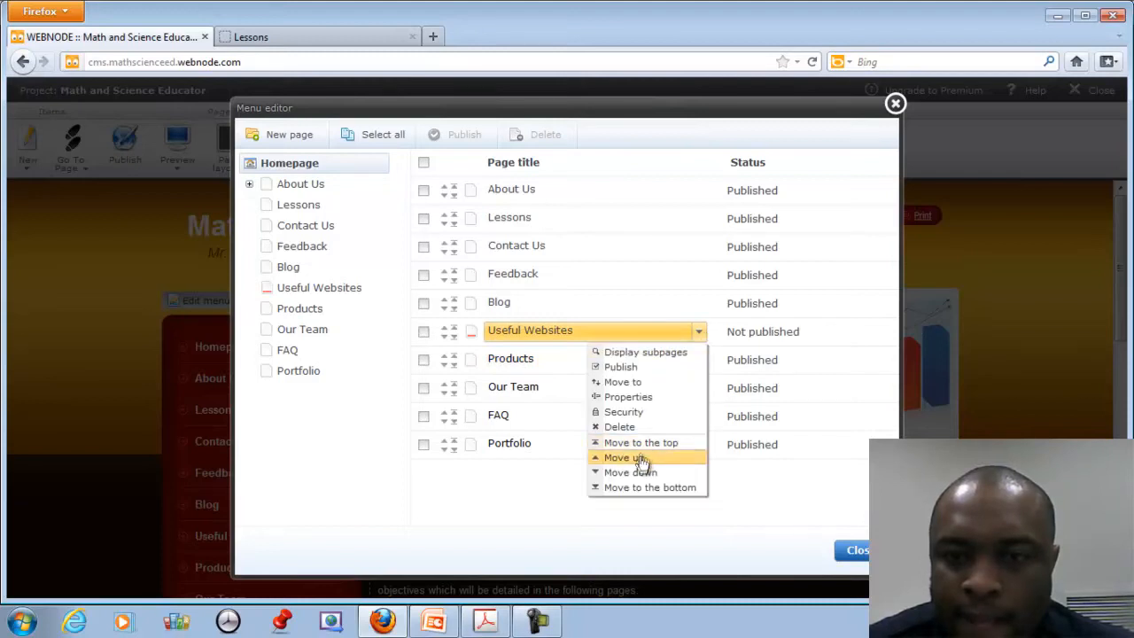
{"action": "left_click", "coordinate": [641, 458]}
{"action": "left_click", "coordinate": [701, 307]}
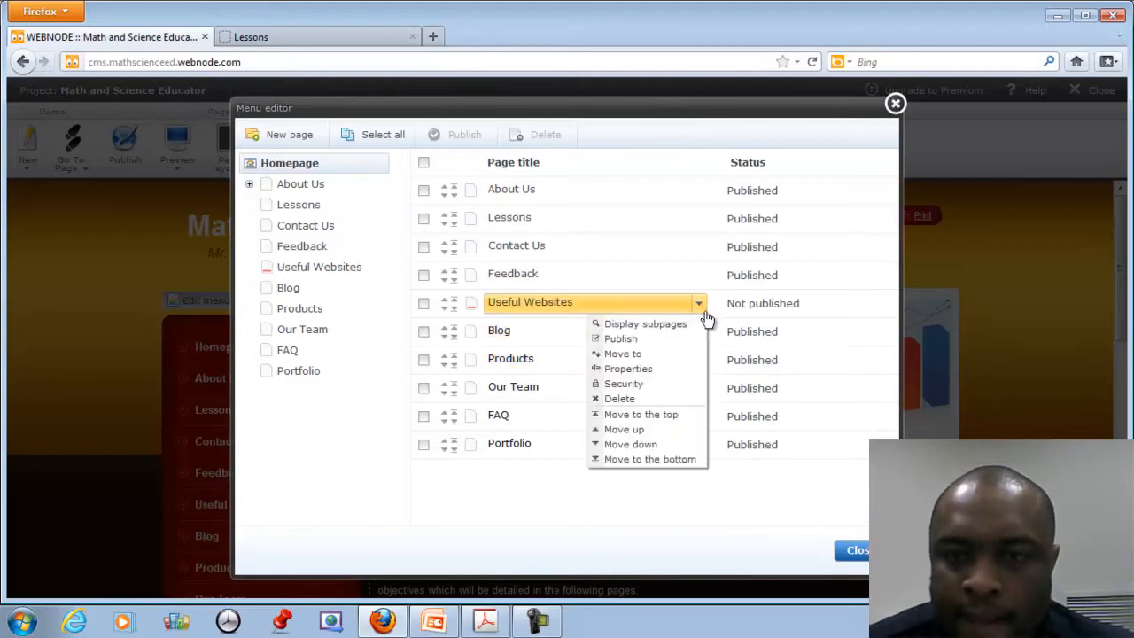
{"action": "left_click", "coordinate": [633, 430]}
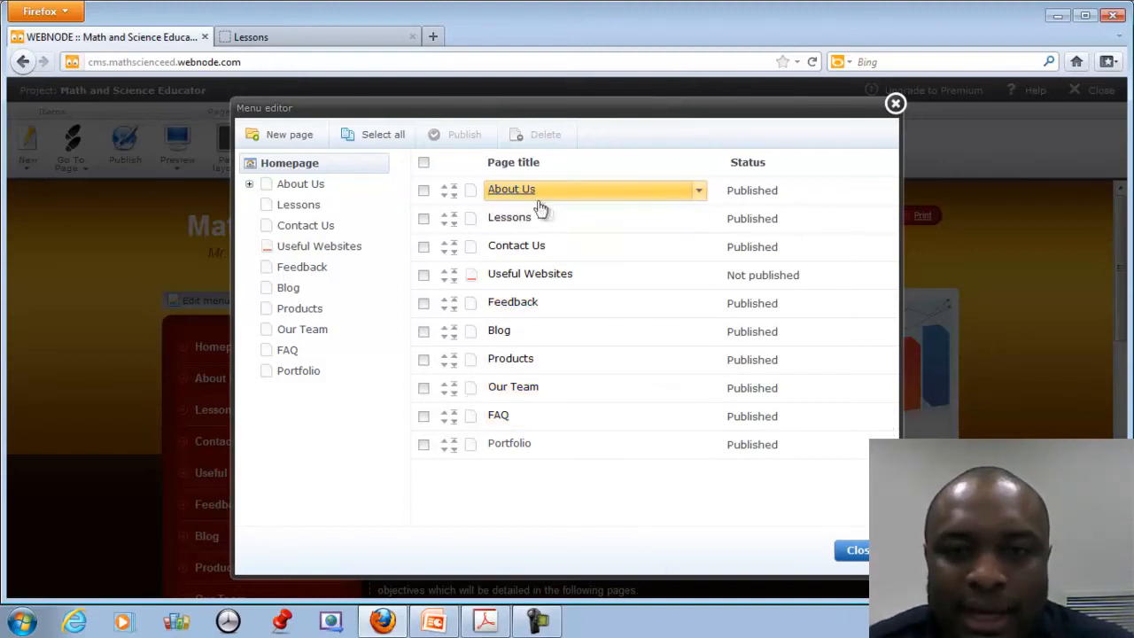
Move Our Team under About Us as its parent page and close the Menu editor.
{"action": "left_click", "coordinate": [424, 391]}
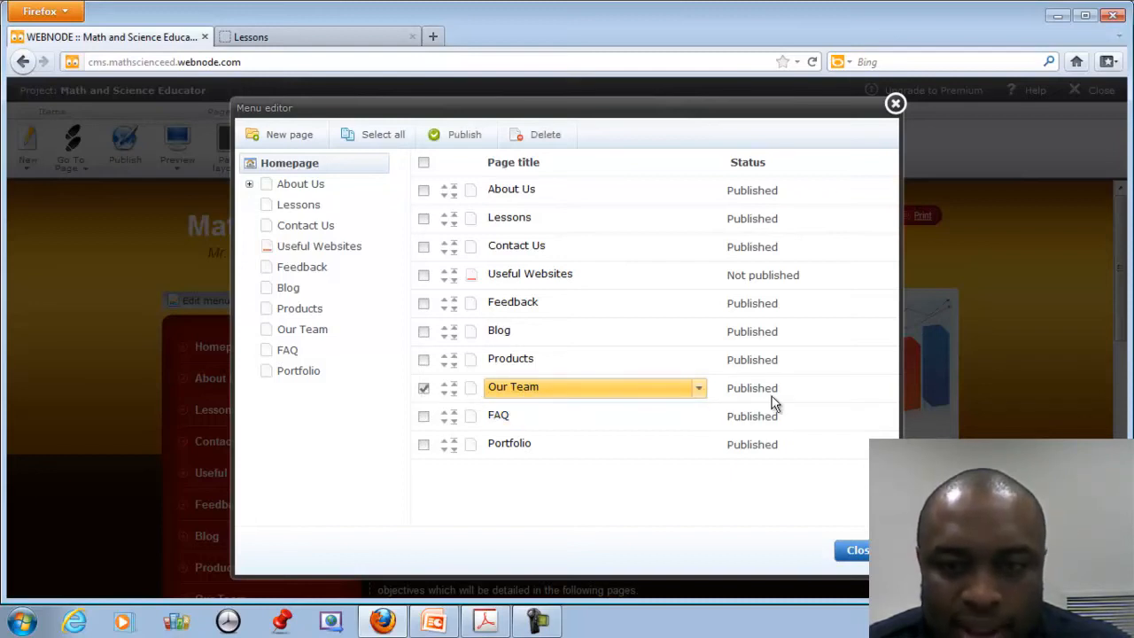
{"action": "left_click", "coordinate": [700, 391]}
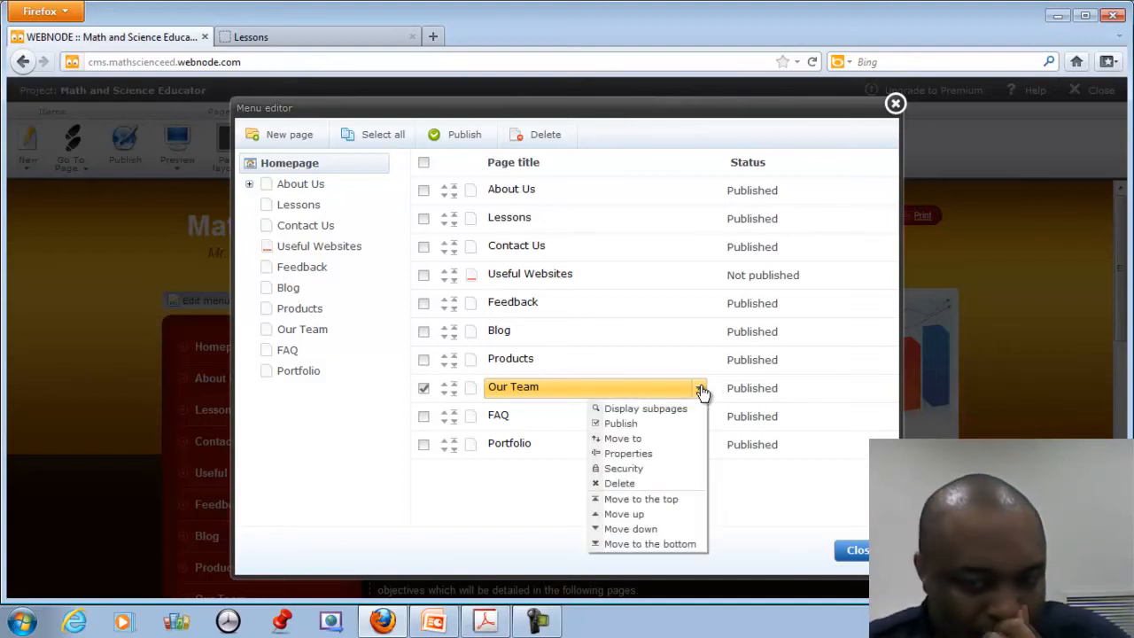
{"action": "left_click", "coordinate": [639, 439]}
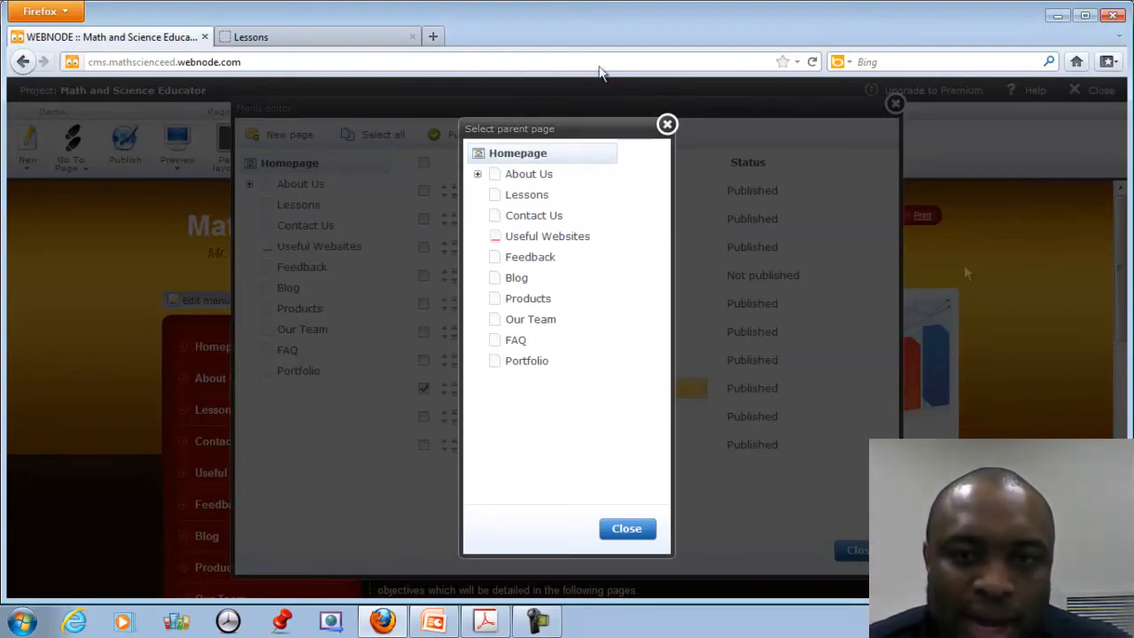
{"action": "left_click", "coordinate": [530, 175]}
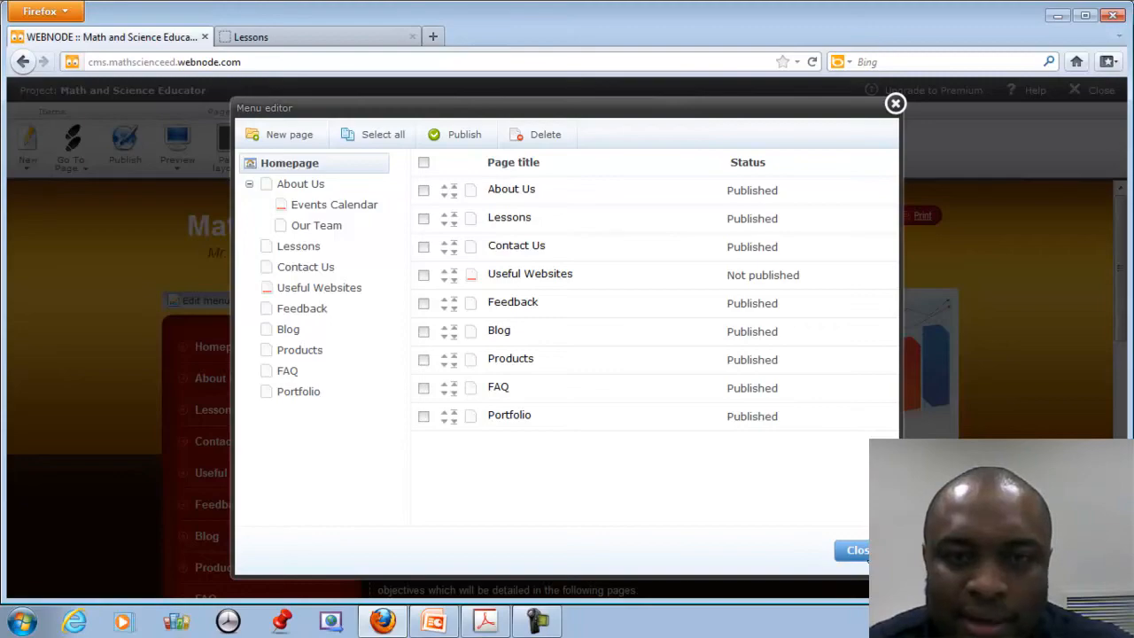
{"action": "left_click", "coordinate": [856, 551]}
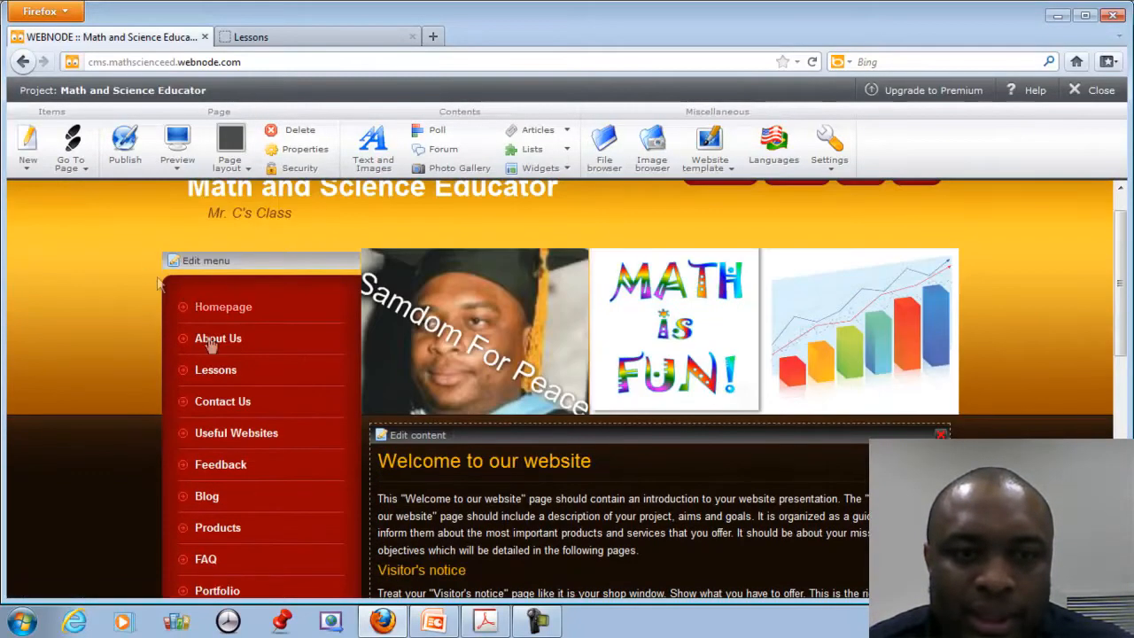
Check About Us shows Events Calendar and Our Team beneath it, then open Useful Websites.
{"action": "left_click", "coordinate": [205, 340]}
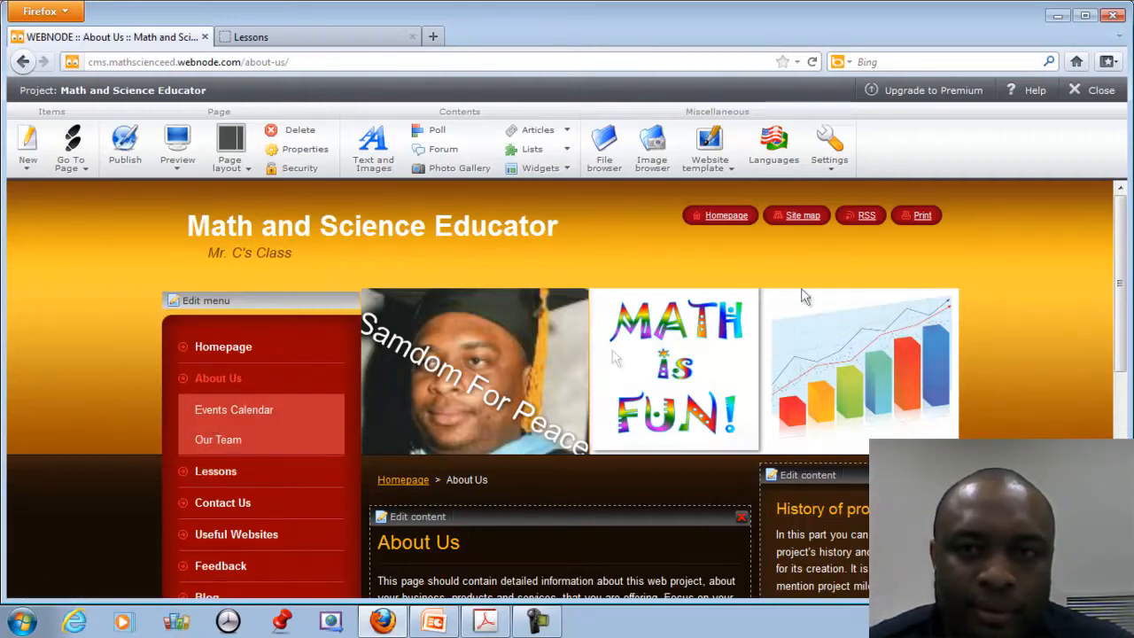
{"action": "left_click", "coordinate": [813, 61]}
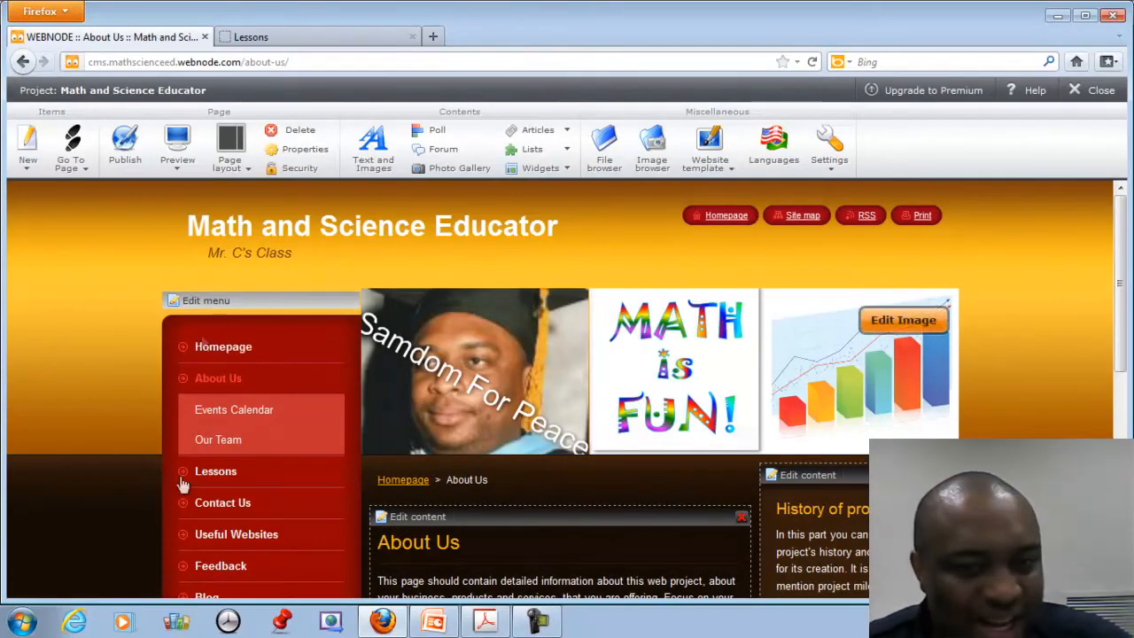
{"action": "scroll", "coordinate": [297, 545], "scroll_direction": "down", "scroll_amount": 1}
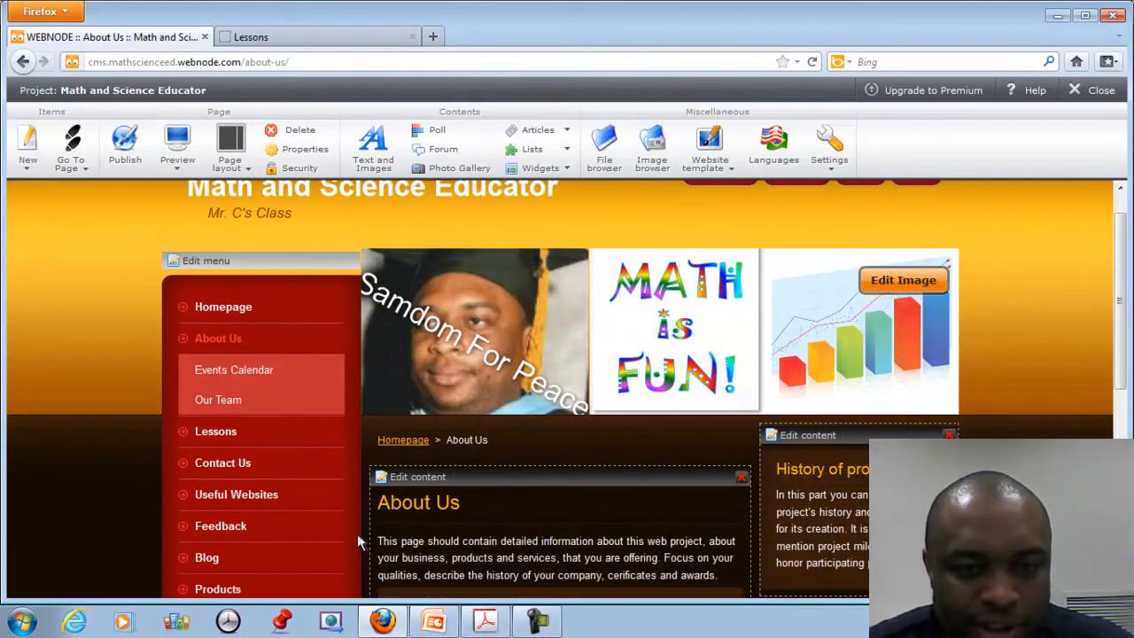
{"action": "left_click", "coordinate": [248, 497]}
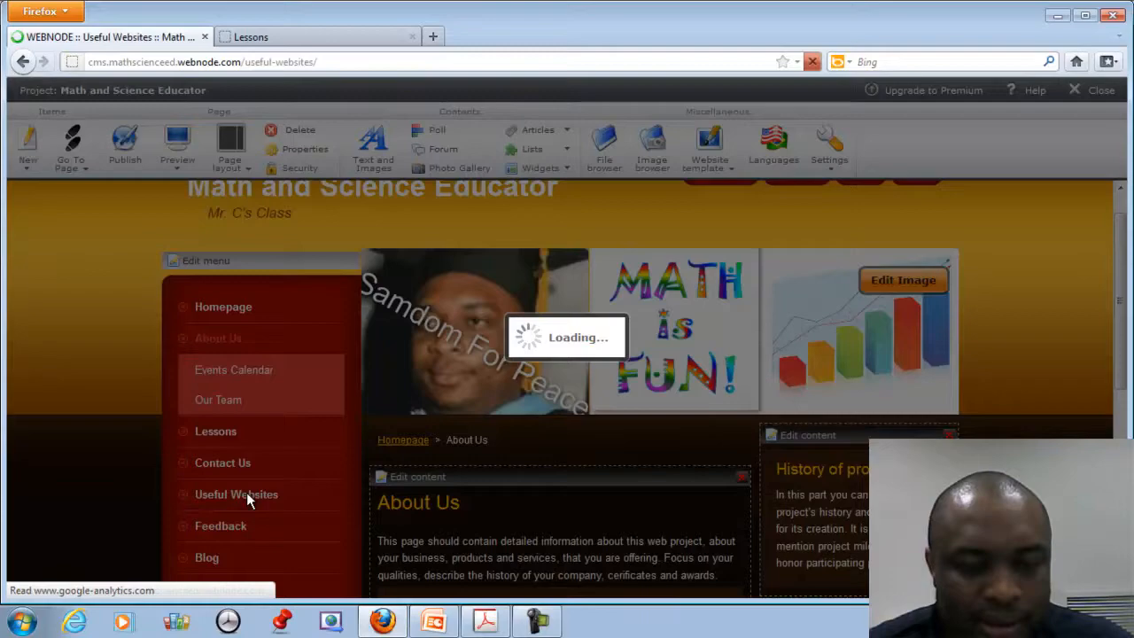
Open the Useful Websites text block for editing and add a new line below its heading.
{"action": "scroll", "coordinate": [565, 467], "scroll_direction": "down", "scroll_amount": 3}
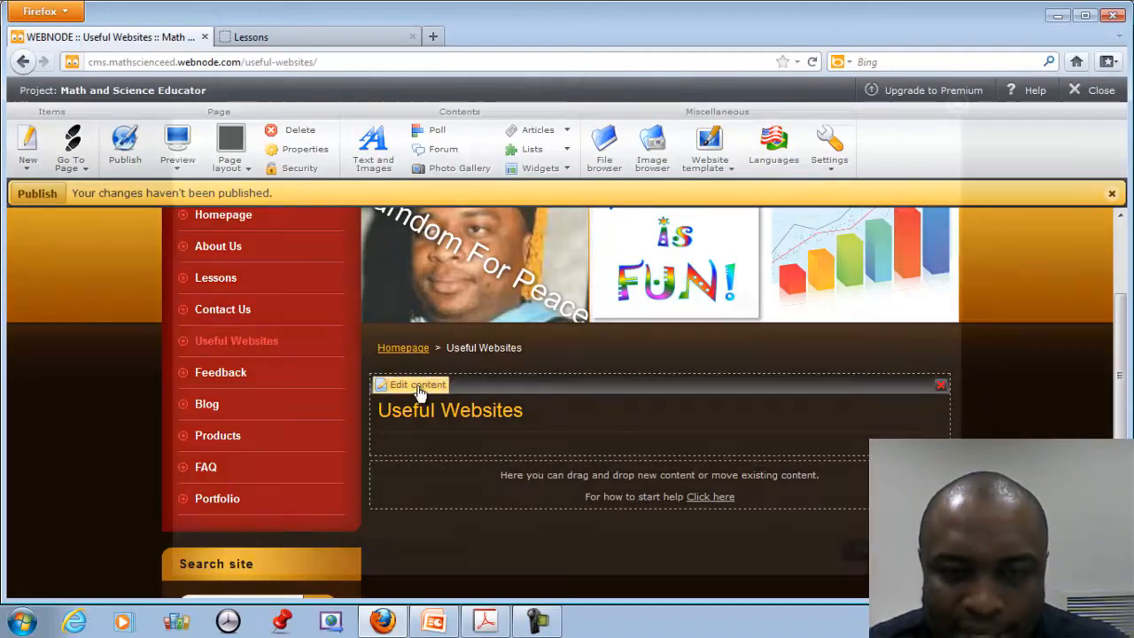
{"action": "left_click", "coordinate": [423, 400]}
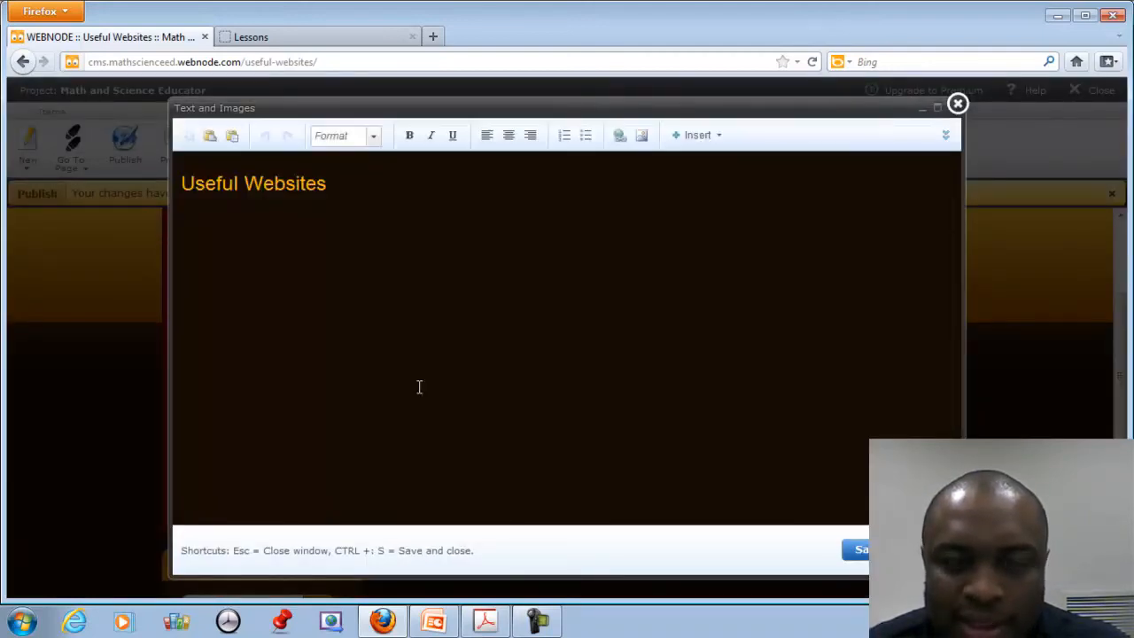
{"action": "left_click", "coordinate": [338, 191]}
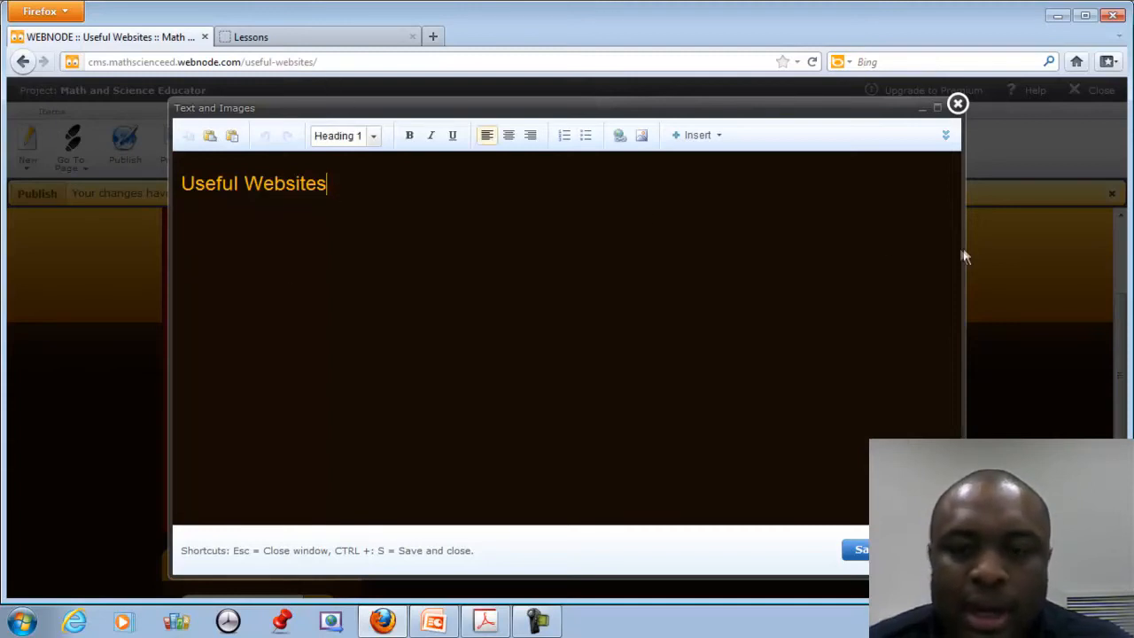
{"action": "key", "text": "Return"}
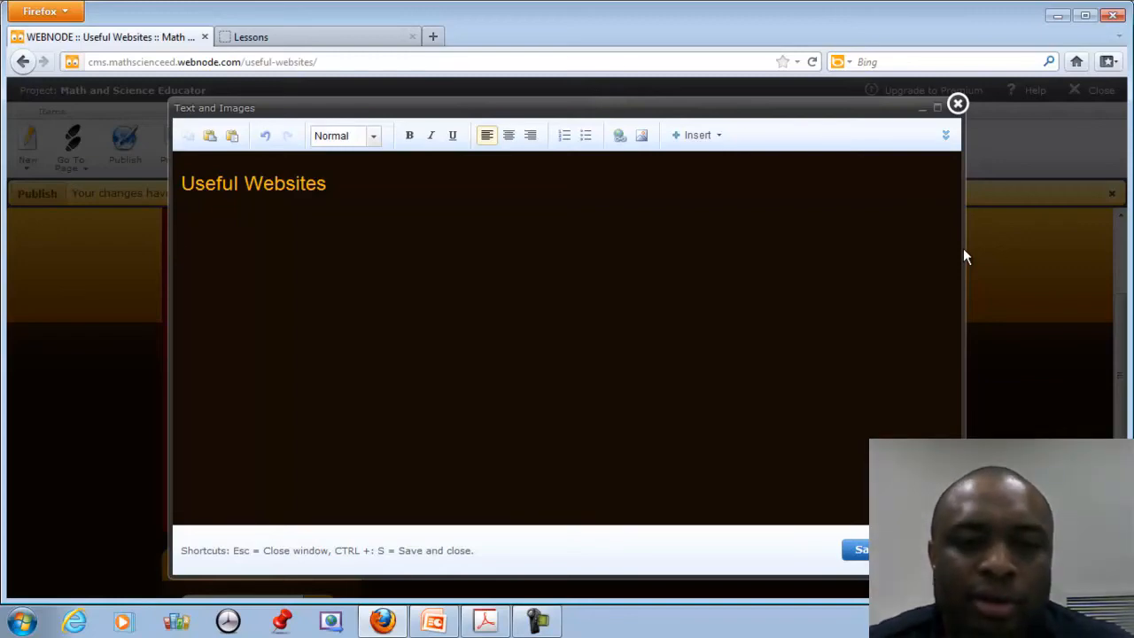
Go from the class homepage to the Live Homework Help page.
{"action": "left_click", "coordinate": [270, 36]}
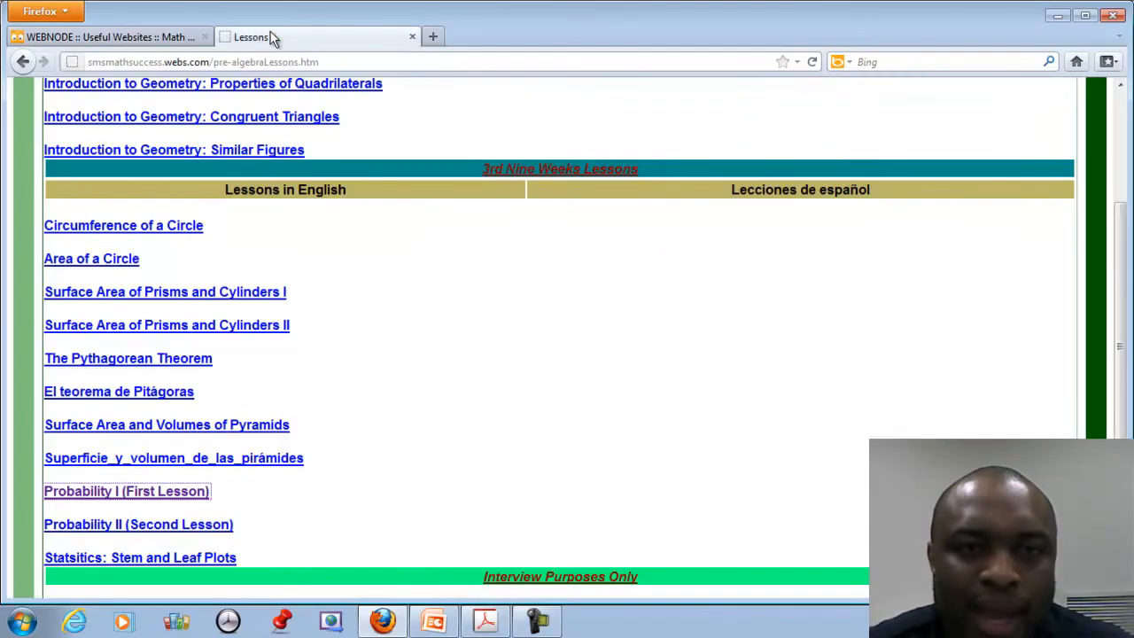
{"action": "scroll", "coordinate": [242, 208], "scroll_direction": "up", "scroll_amount": 4}
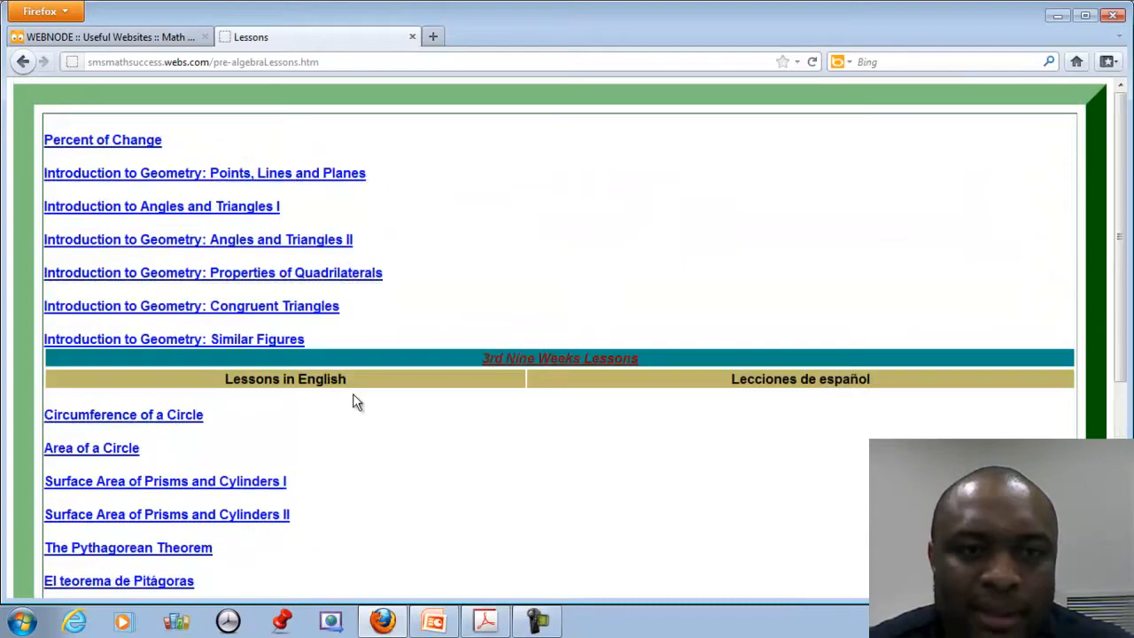
{"action": "left_click", "coordinate": [24, 63]}
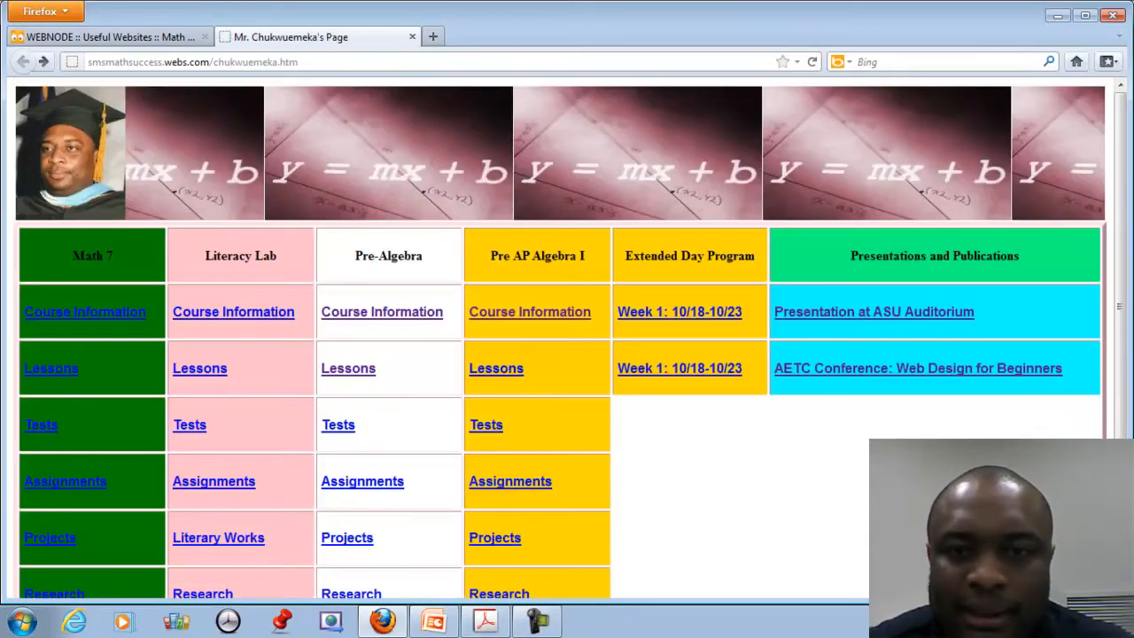
{"action": "scroll", "coordinate": [869, 488], "scroll_direction": "down", "scroll_amount": 2}
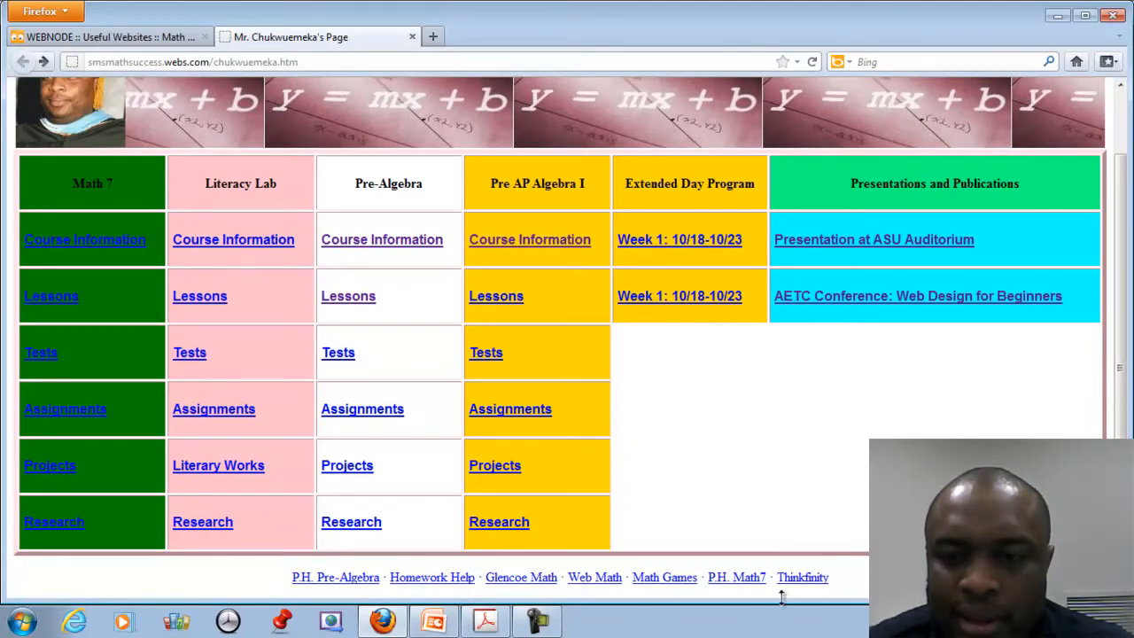
{"action": "left_click", "coordinate": [432, 577]}
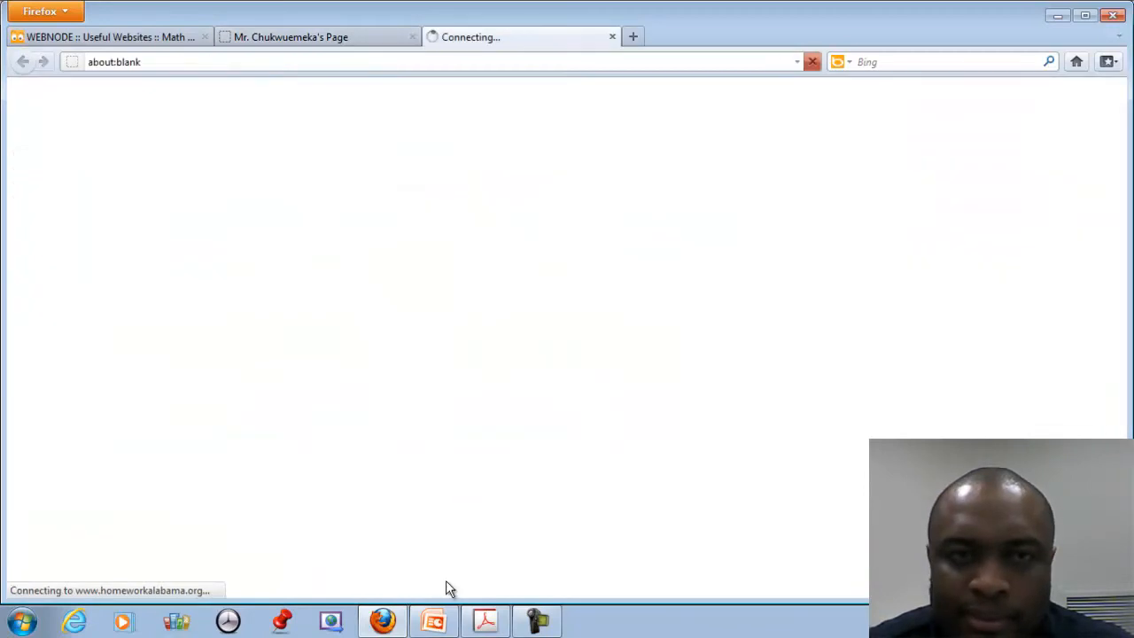
Copy the Live Homework Help page address and return to the Webnode editor.
{"action": "left_click", "coordinate": [395, 62]}
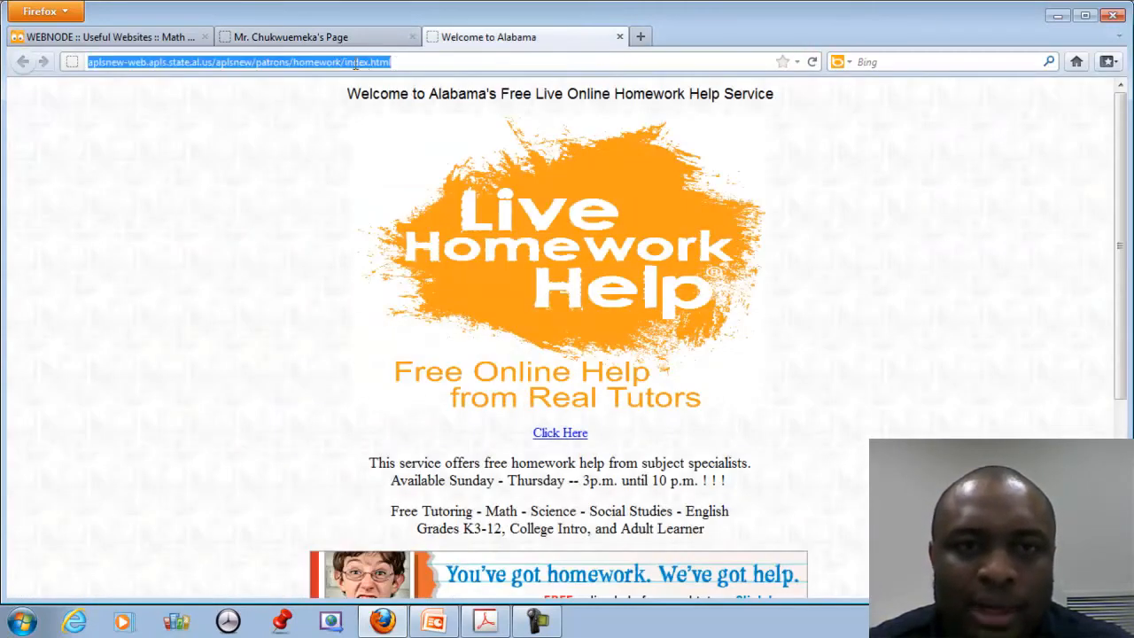
{"action": "right_click", "coordinate": [355, 64]}
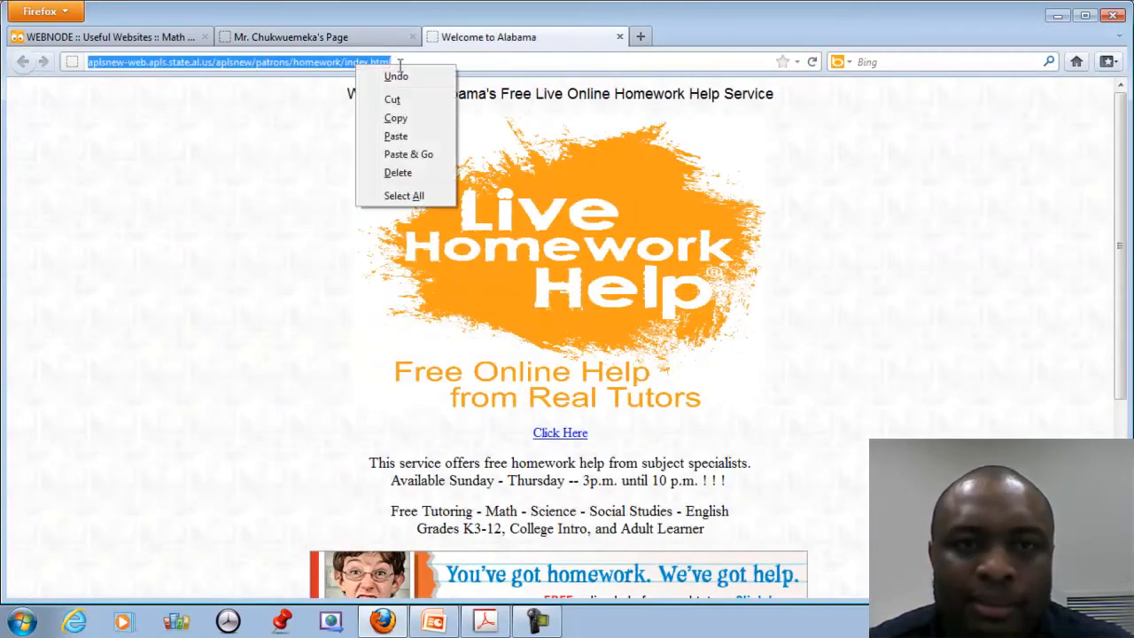
{"action": "left_click", "coordinate": [396, 119]}
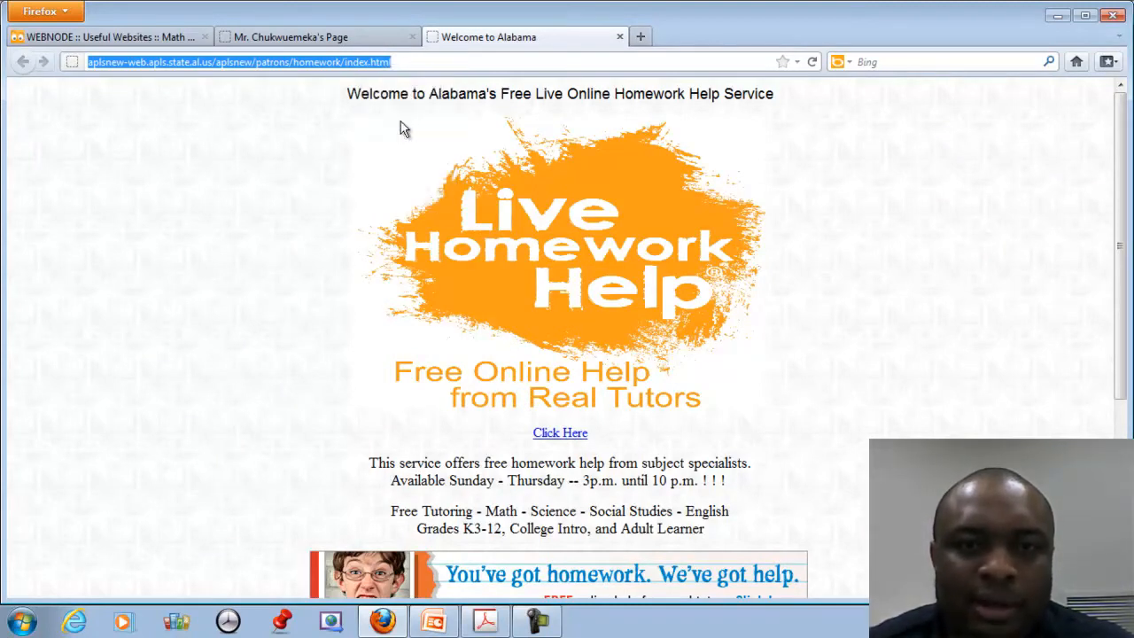
{"action": "left_click", "coordinate": [330, 42]}
{"action": "left_click", "coordinate": [156, 37]}
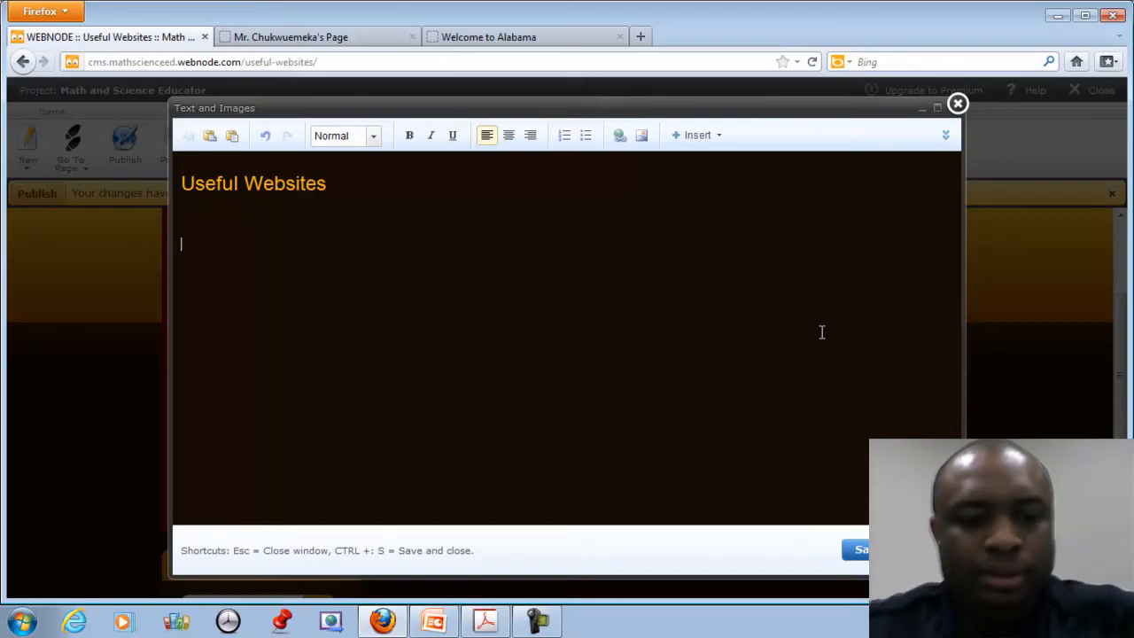
Type 'Homework Help' and link it to the pasted homework help address, opening in a new window.
{"action": "type", "text": "Homework Help"}
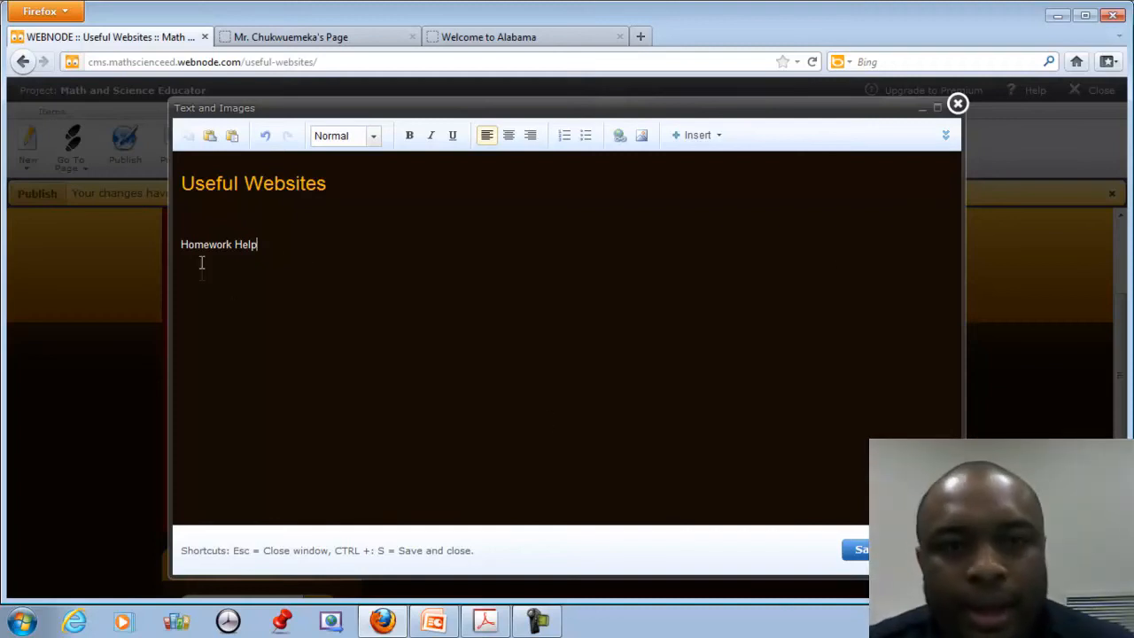
{"action": "left_click_drag", "start_coordinate": [182, 245], "coordinate": [258, 235]}
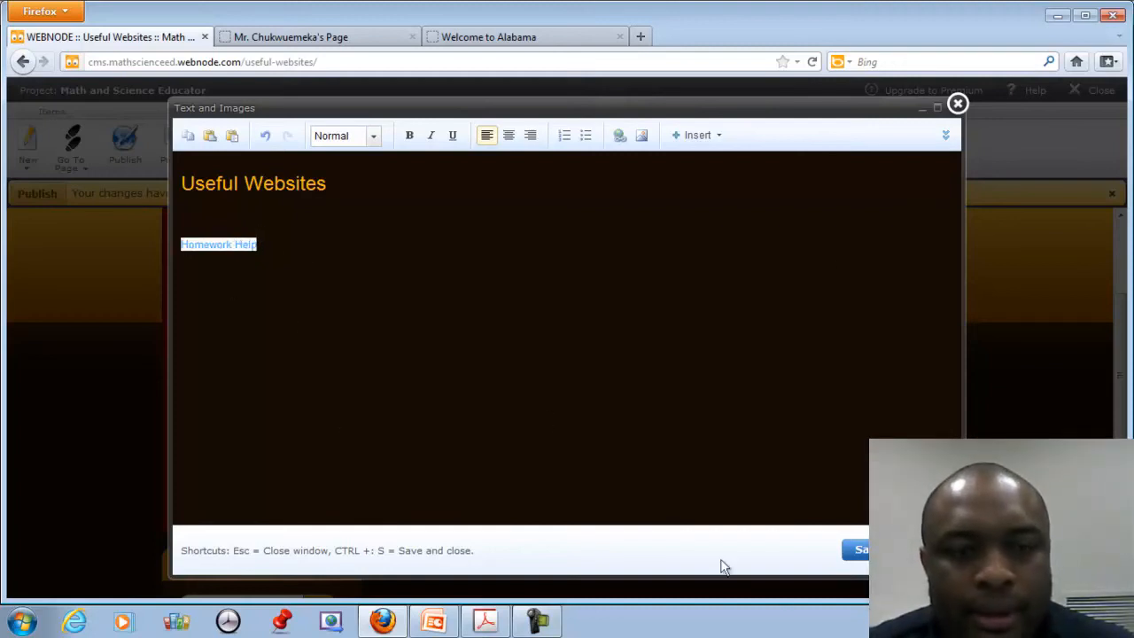
{"action": "left_click", "coordinate": [619, 136]}
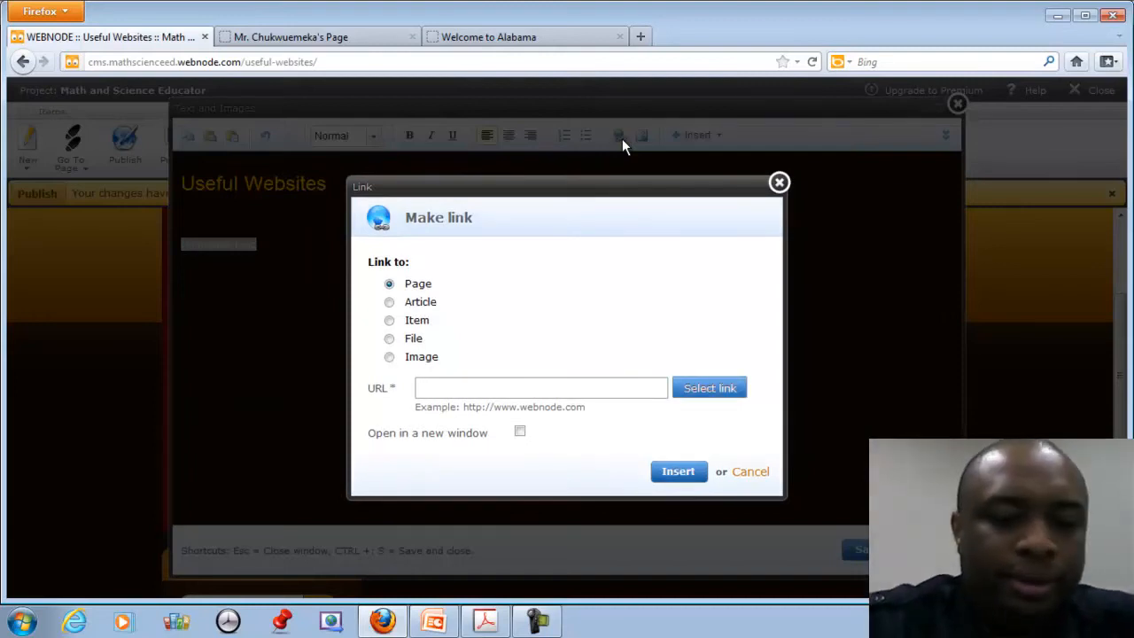
{"action": "key", "text": "ctrl+v"}
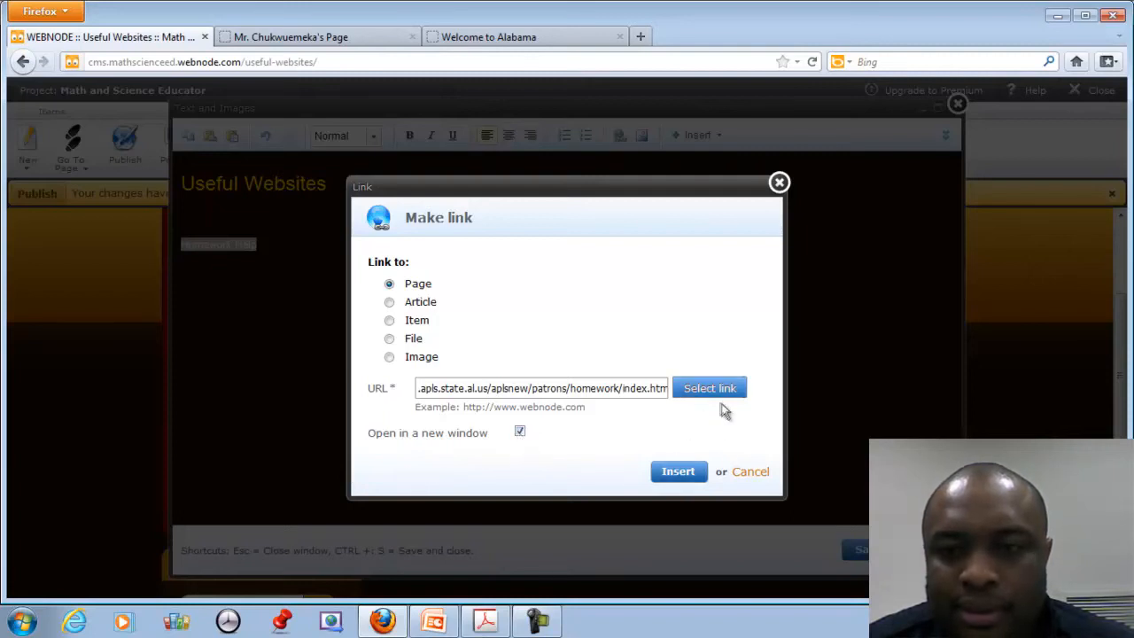
{"action": "left_click", "coordinate": [689, 477]}
{"action": "left_click", "coordinate": [430, 266]}
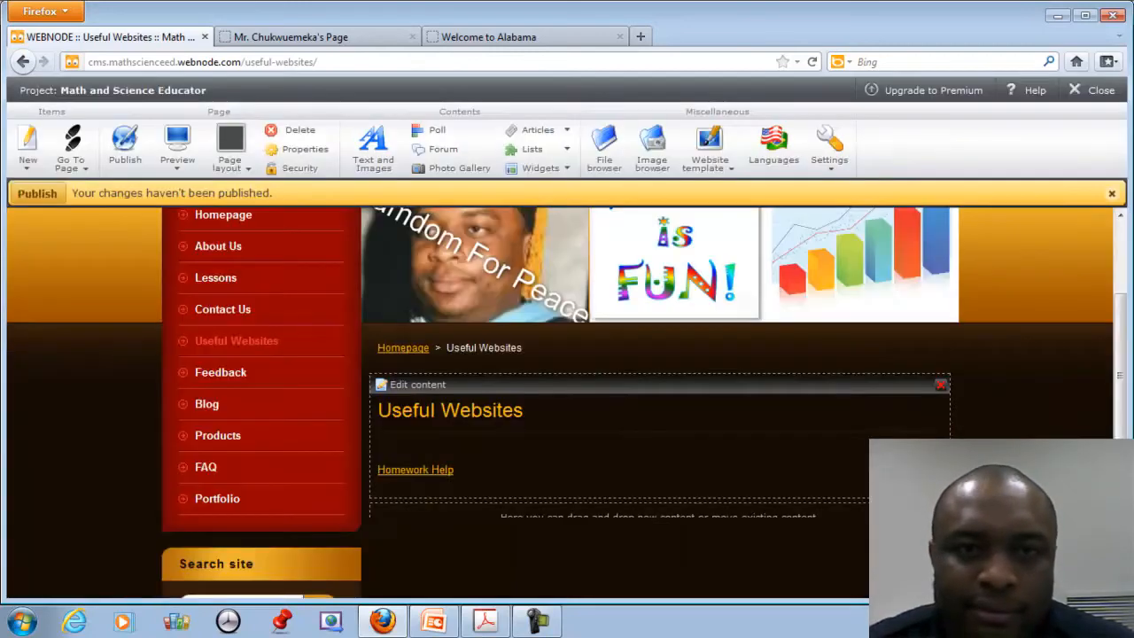
Publish the pending site changes and try the Homework Help link on the live page.
{"action": "scroll", "coordinate": [792, 530], "scroll_direction": "up", "scroll_amount": 2}
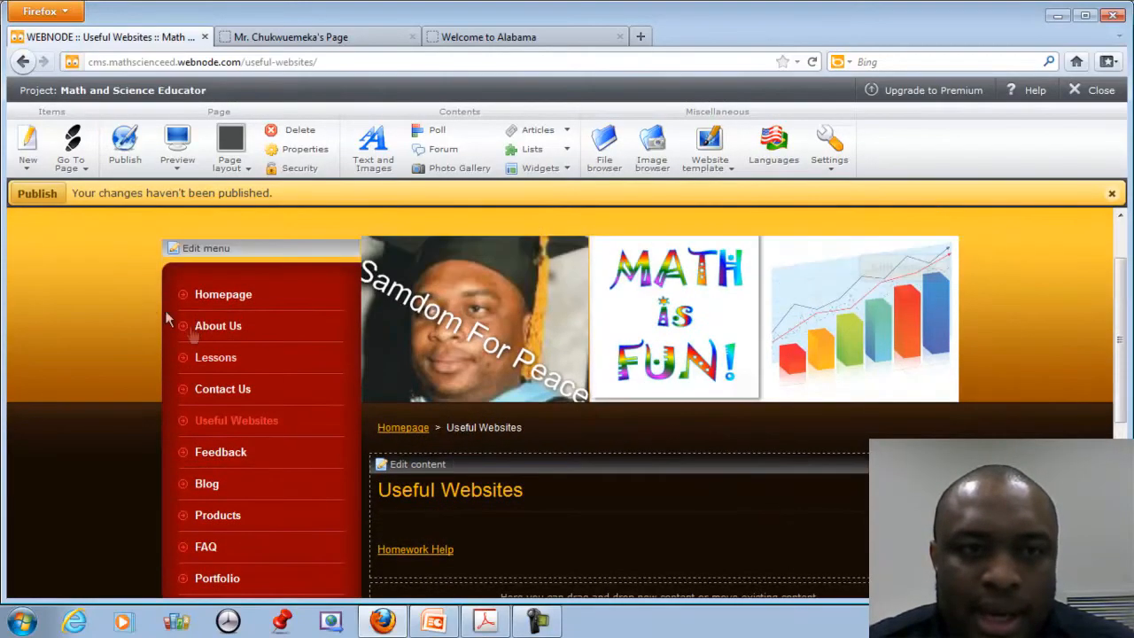
{"action": "left_click", "coordinate": [26, 194]}
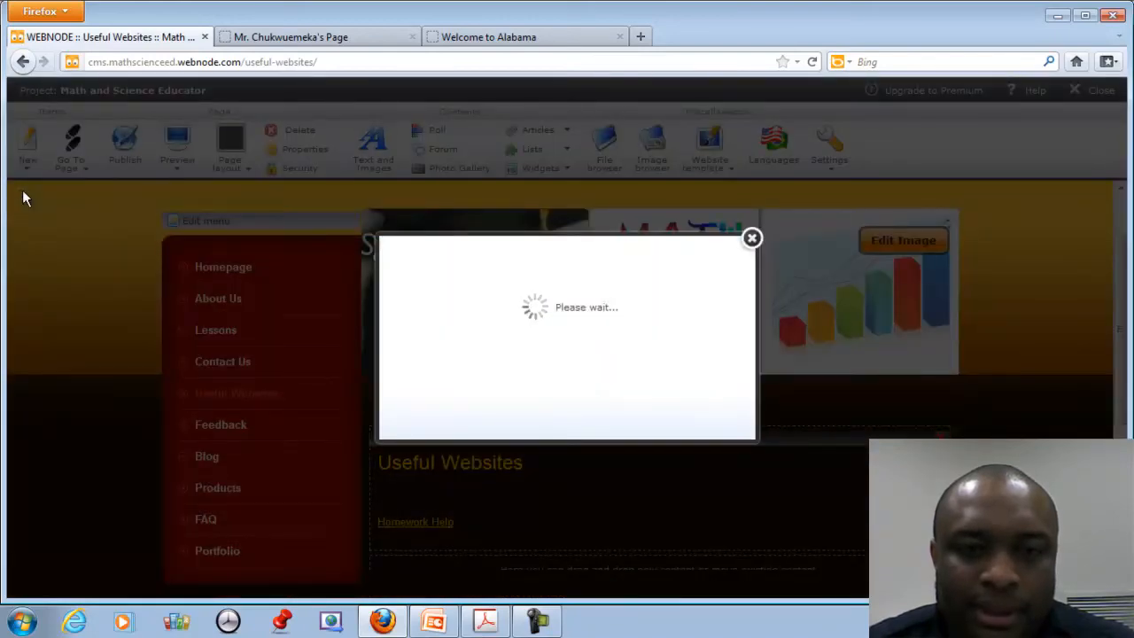
{"action": "left_click", "coordinate": [752, 238]}
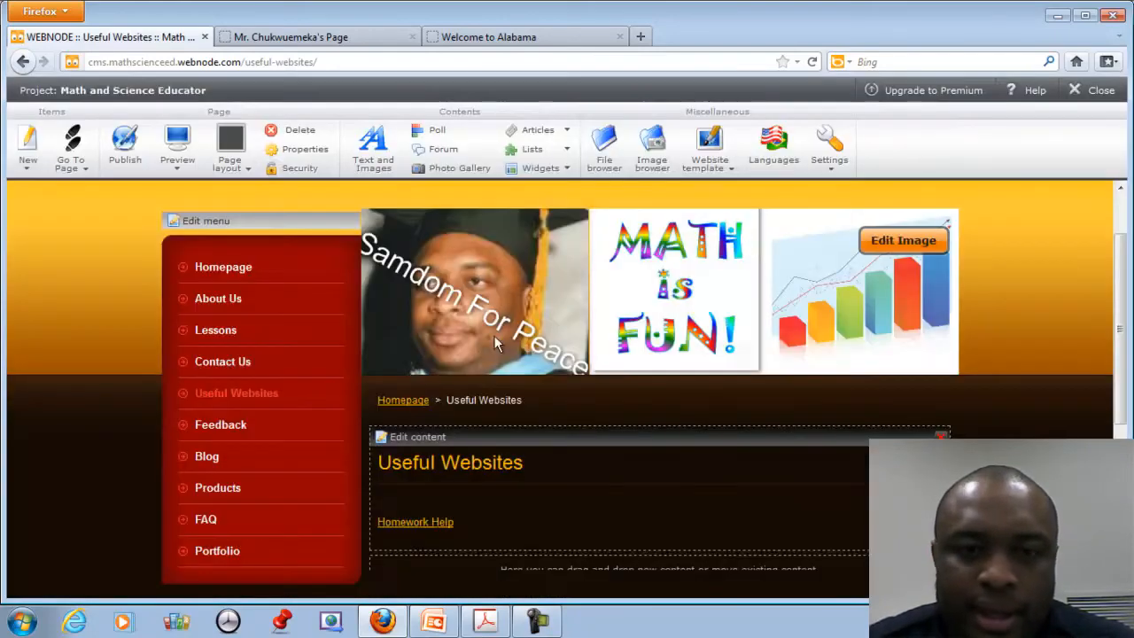
{"action": "scroll", "coordinate": [620, 375], "scroll_direction": "down", "scroll_amount": 2}
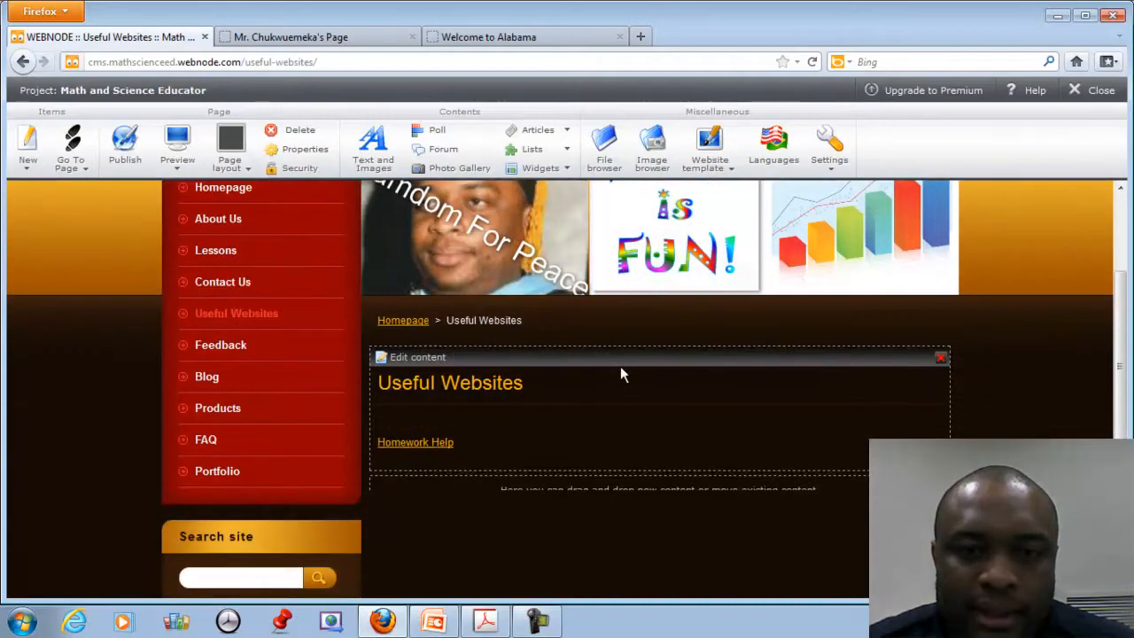
{"action": "left_click", "coordinate": [412, 447]}
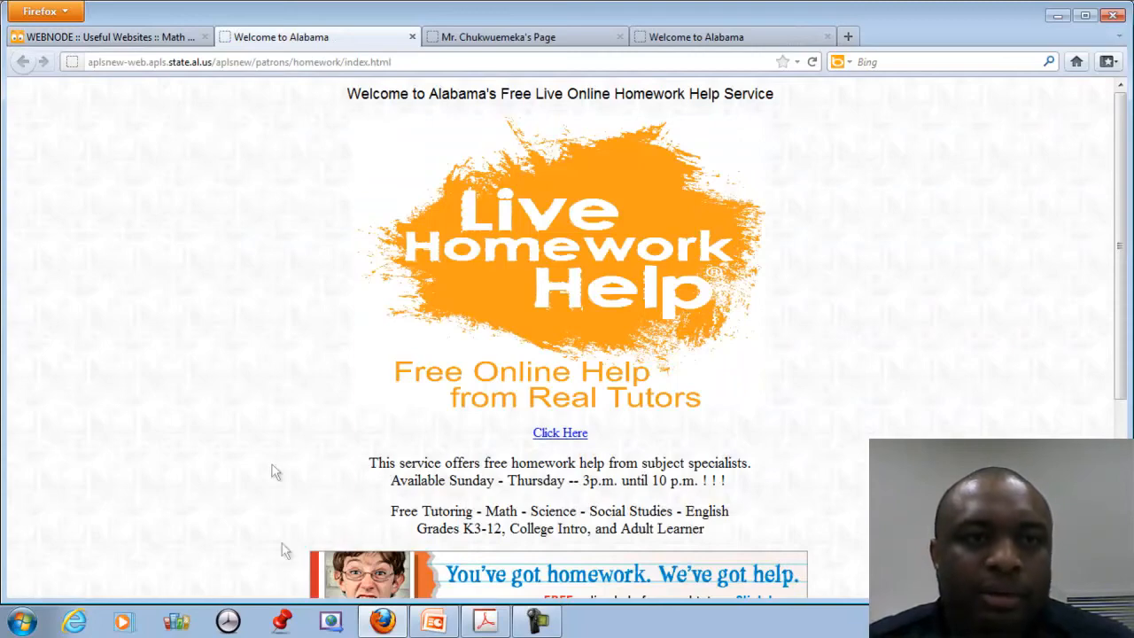
Close the Alabama homework help tab to get back to Webnode.
{"action": "left_click", "coordinate": [412, 36]}
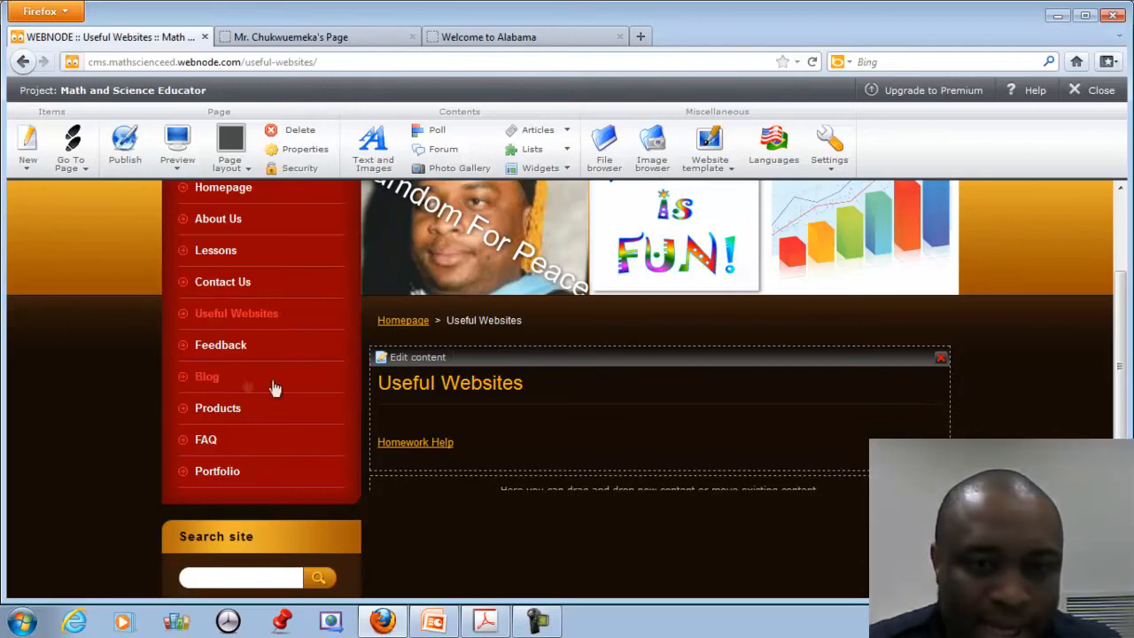
Scroll back to the top of the Useful Websites page to reach the site menu.
{"action": "scroll", "coordinate": [274, 387], "scroll_direction": "up", "scroll_amount": 2}
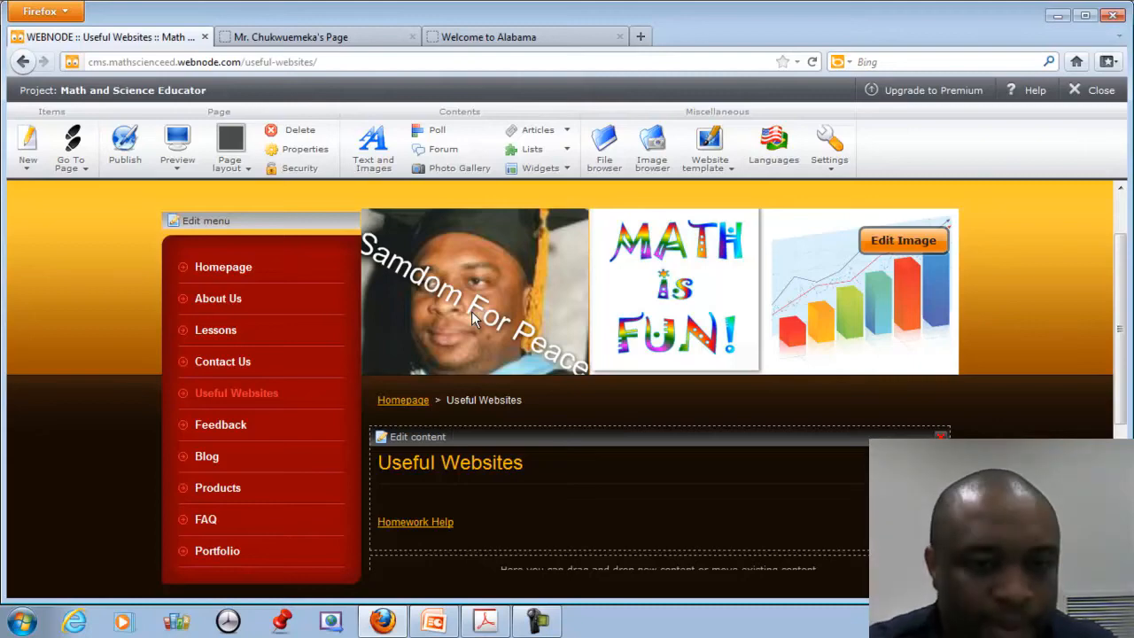
{"action": "scroll", "coordinate": [716, 458], "scroll_direction": "down", "scroll_amount": 3}
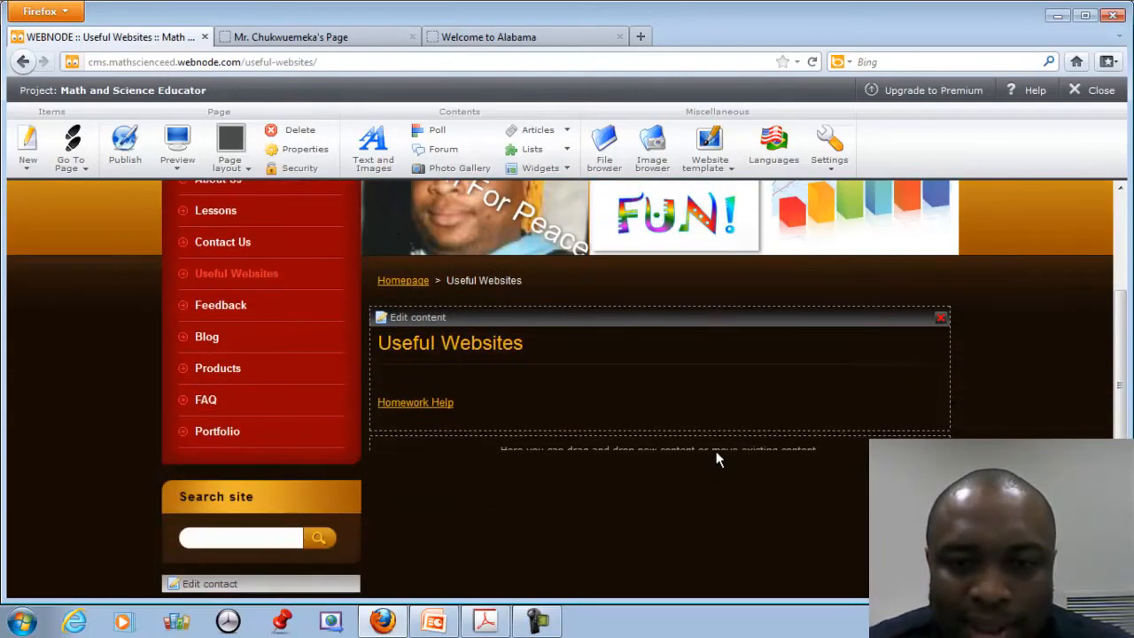
{"action": "scroll", "coordinate": [716, 458], "scroll_direction": "up", "scroll_amount": 2}
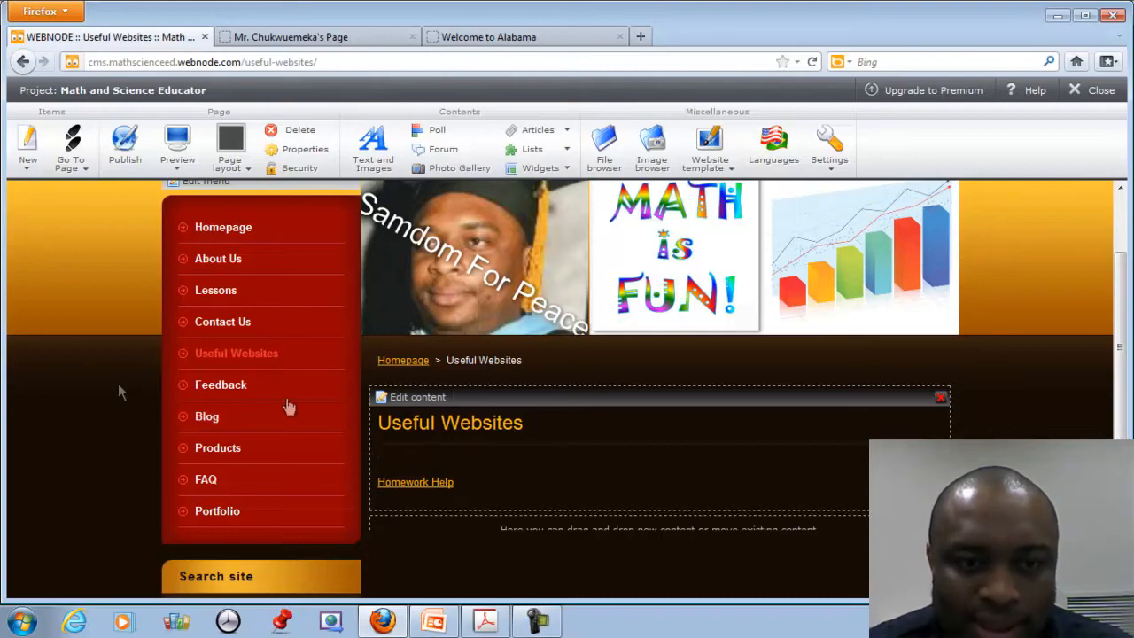
{"action": "scroll", "coordinate": [226, 396], "scroll_direction": "up", "scroll_amount": 3}
Create a blank page named 'Online Tests' in the Menu editor, save it, and close the editor.
{"action": "left_click", "coordinate": [213, 302]}
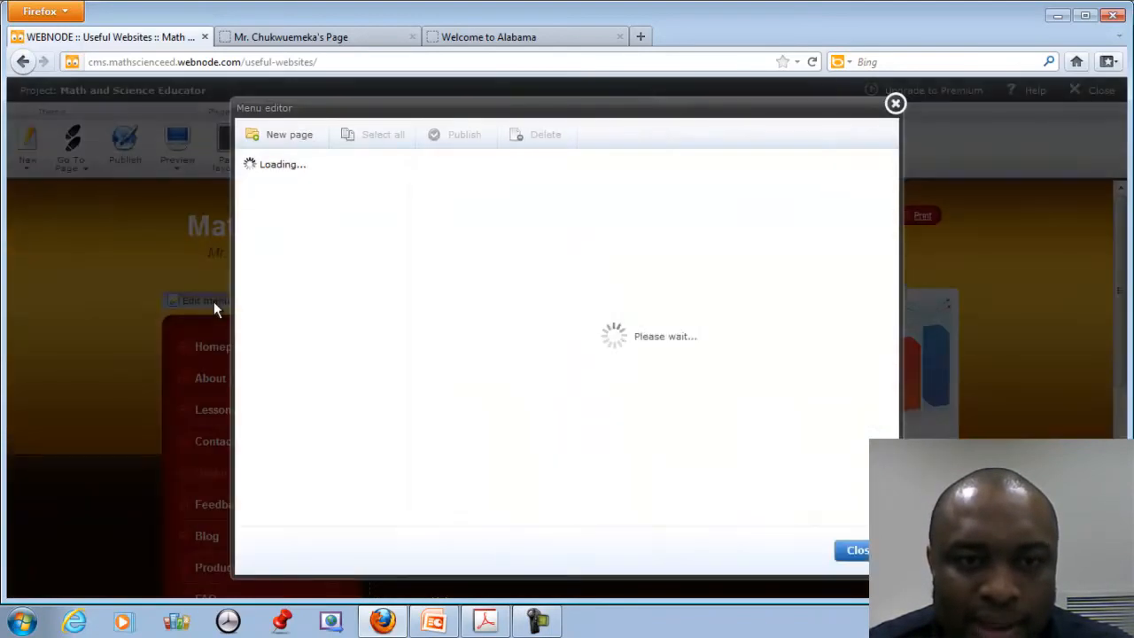
{"action": "left_click", "coordinate": [300, 130]}
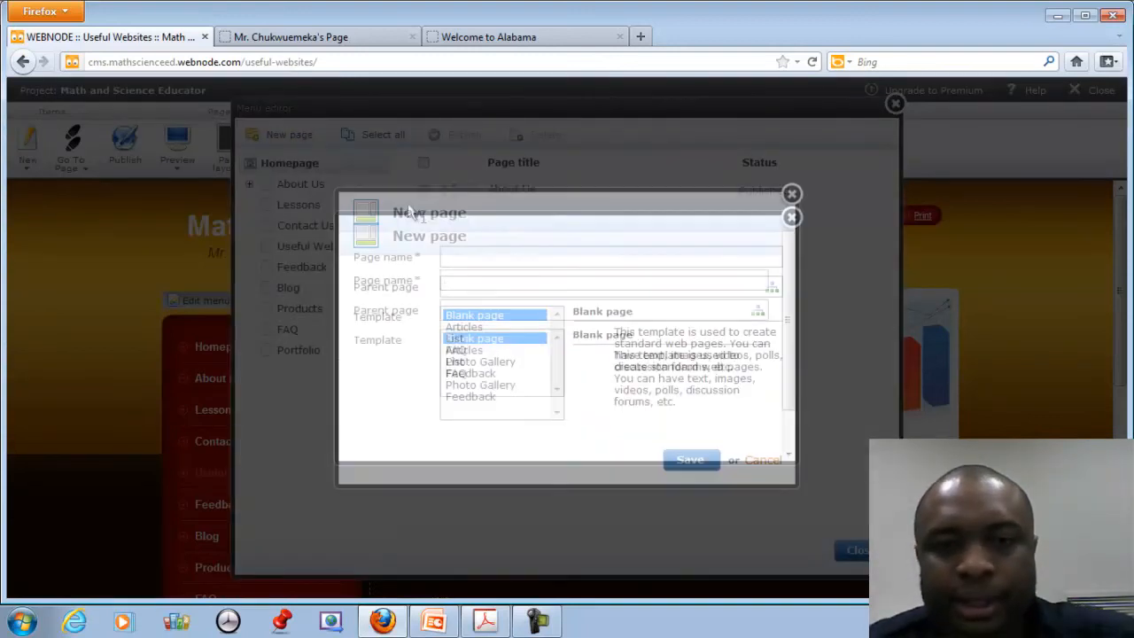
{"action": "type", "text": "Onl"}
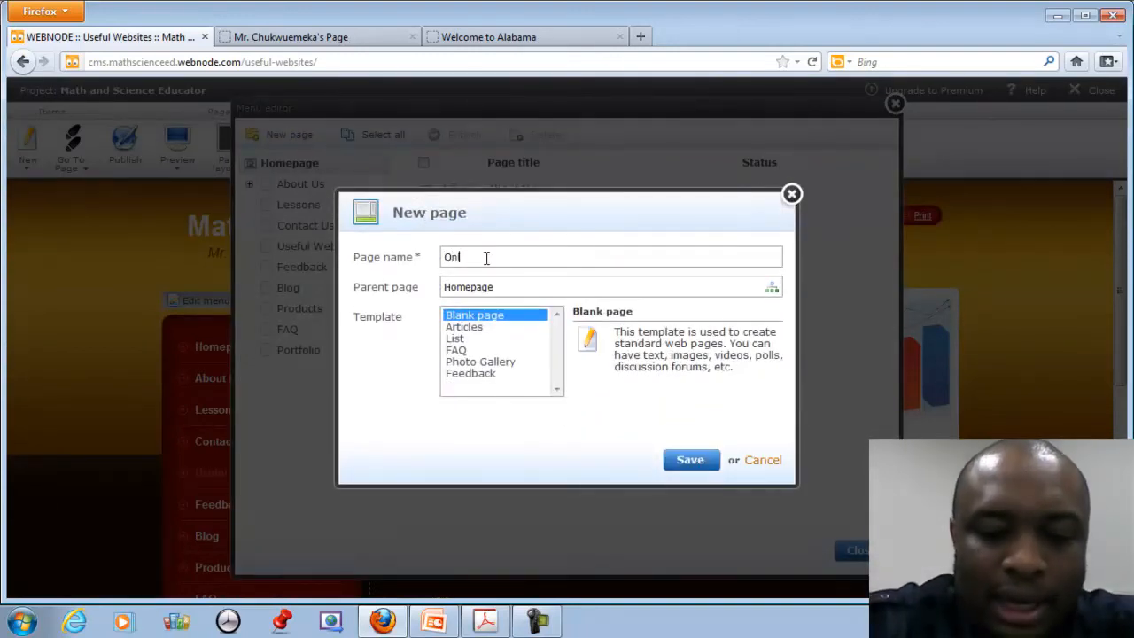
{"action": "type", "text": "ine Tests"}
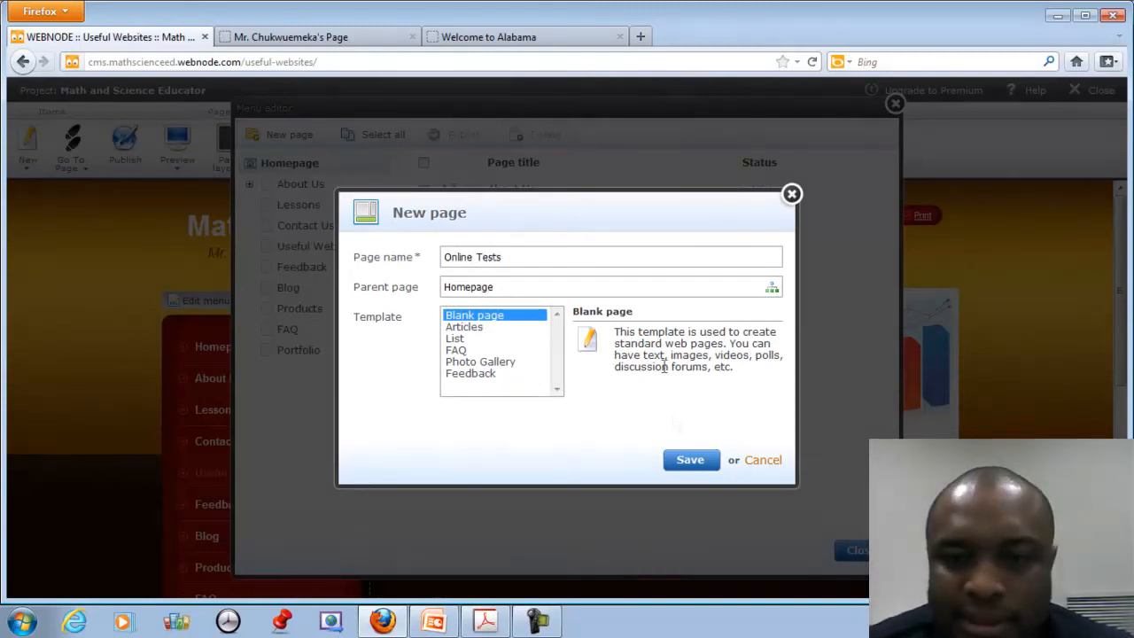
{"action": "left_click", "coordinate": [685, 461]}
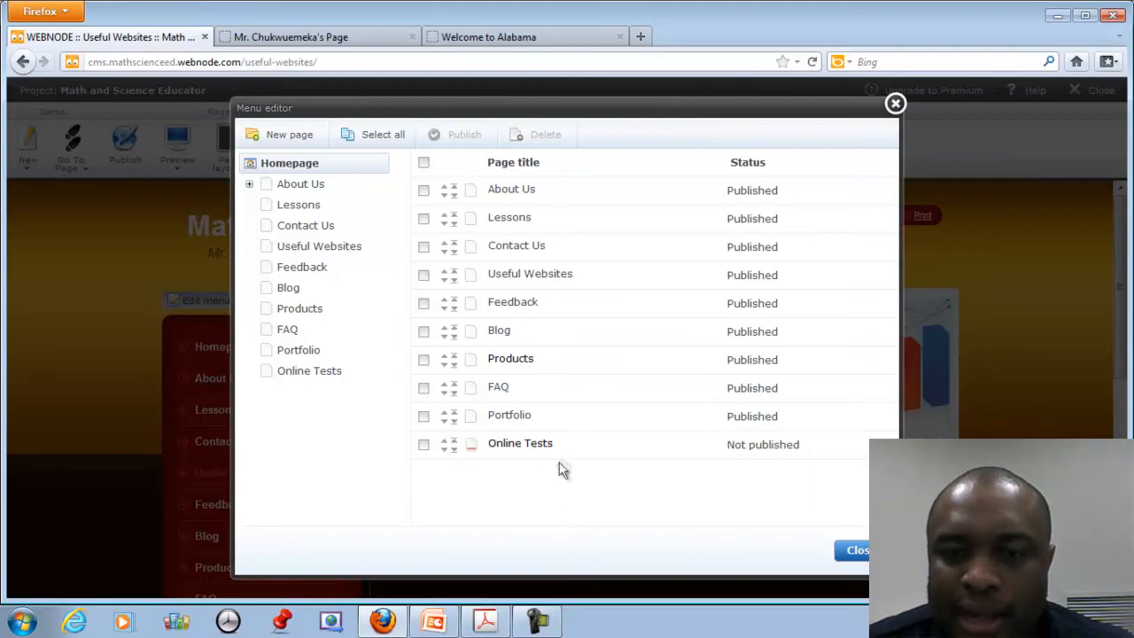
{"action": "left_click", "coordinate": [853, 550]}
{"action": "scroll", "coordinate": [855, 559], "scroll_direction": "down", "scroll_amount": 5}
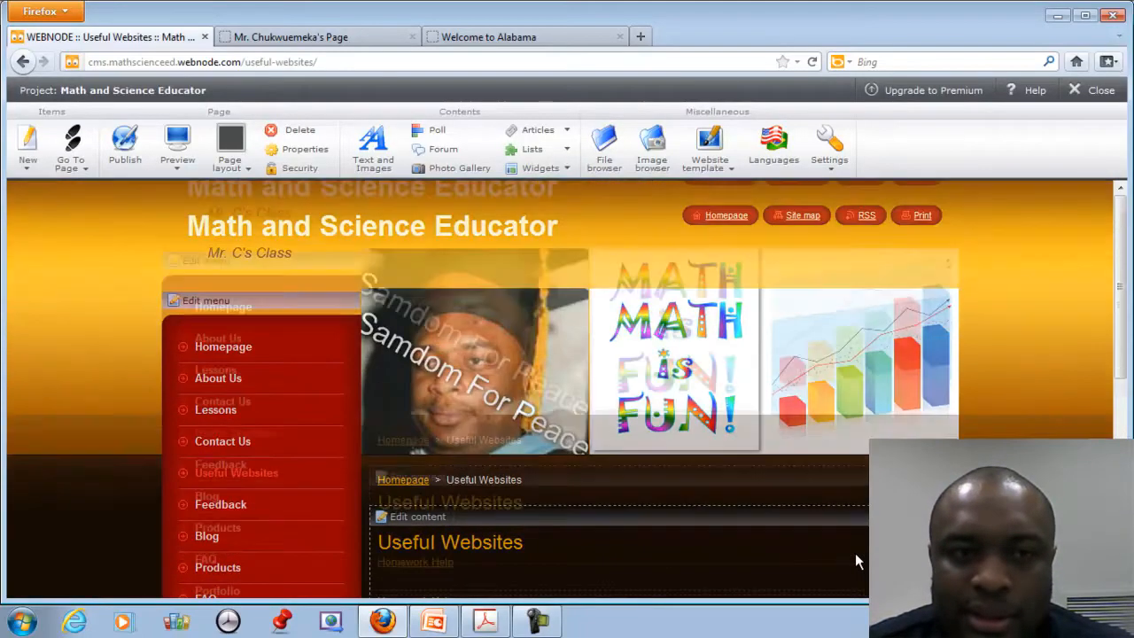
{"action": "scroll", "coordinate": [853, 561], "scroll_direction": "down", "scroll_amount": 5}
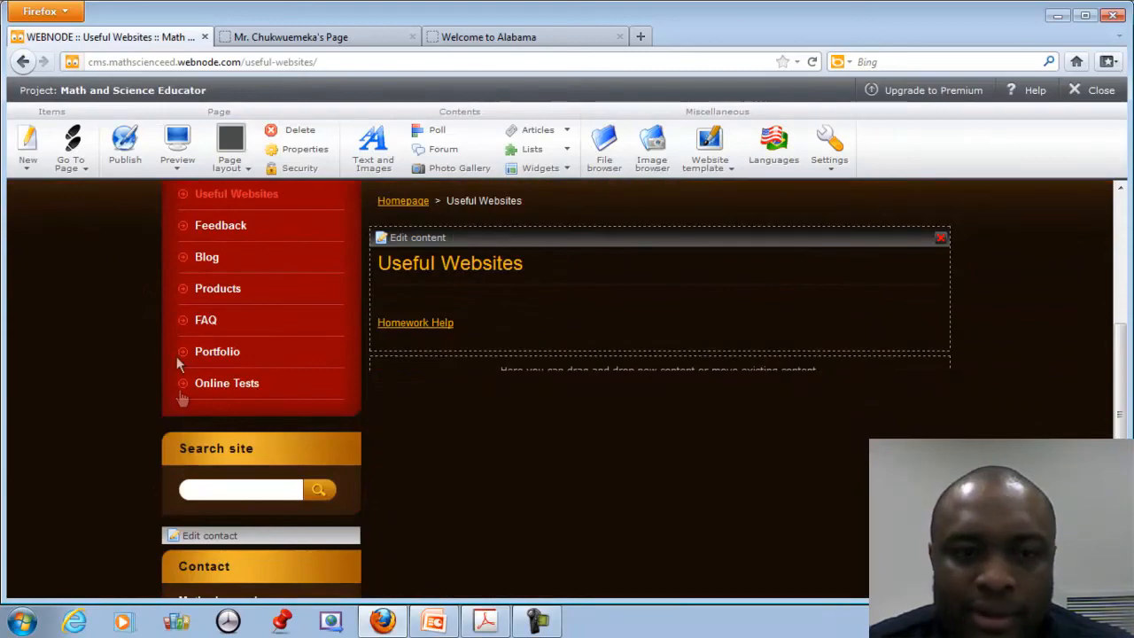
{"action": "scroll", "coordinate": [399, 384], "scroll_direction": "up", "scroll_amount": 4}
{"action": "scroll", "coordinate": [358, 429], "scroll_direction": "down", "scroll_amount": 3}
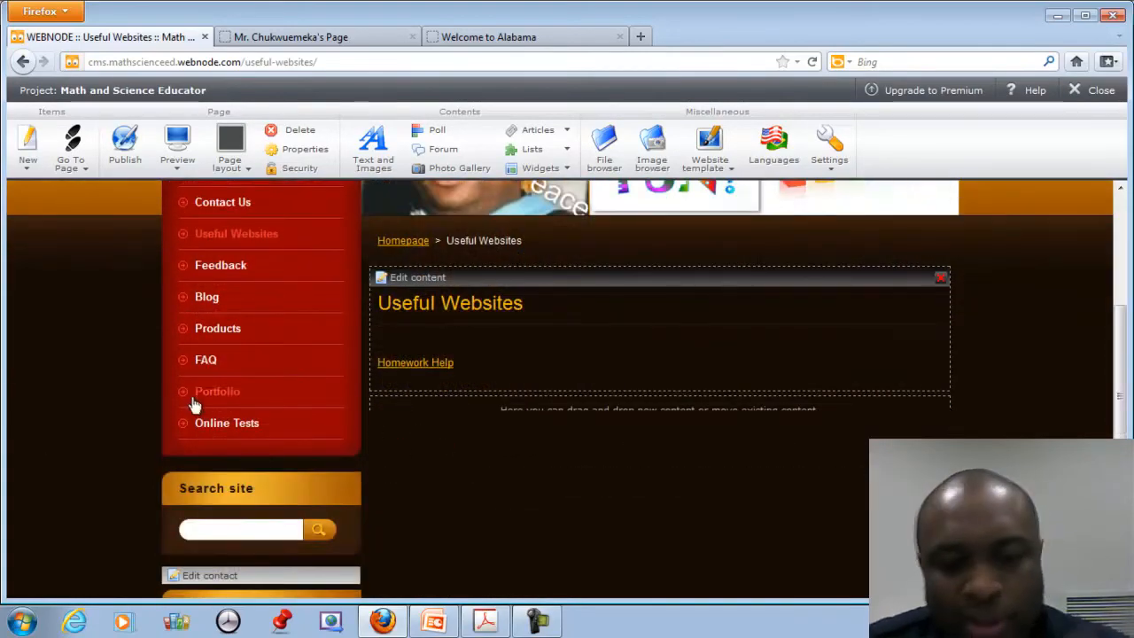
Open the Online Tests page's text editor, then switch to the class website tab.
{"action": "scroll", "coordinate": [254, 345], "scroll_direction": "up", "scroll_amount": 3}
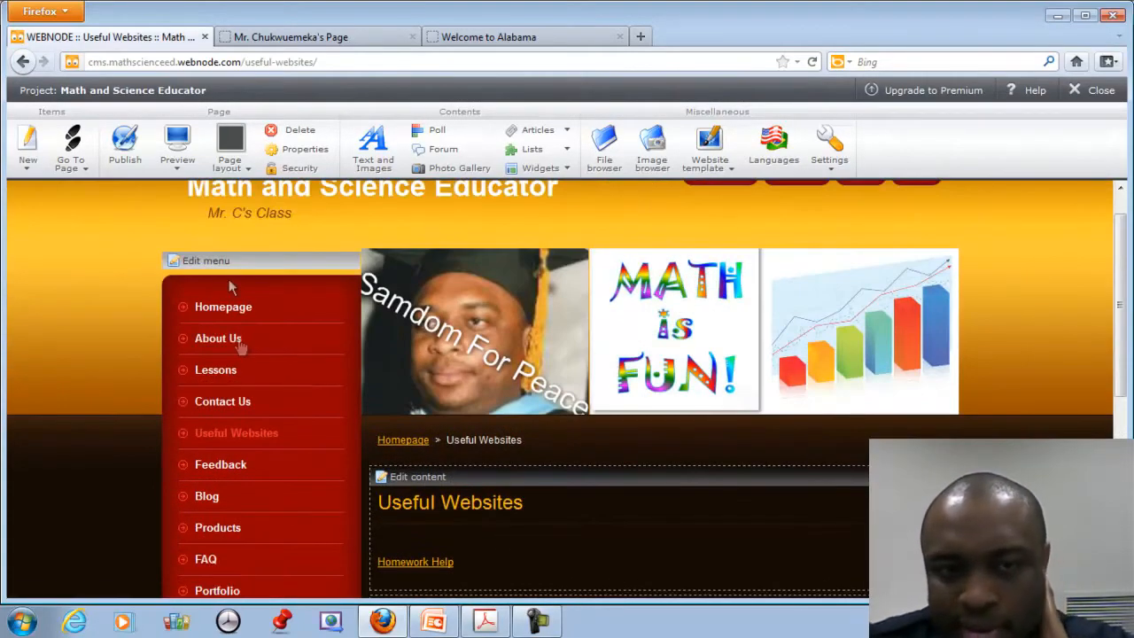
{"action": "scroll", "coordinate": [326, 502], "scroll_direction": "down", "scroll_amount": 3}
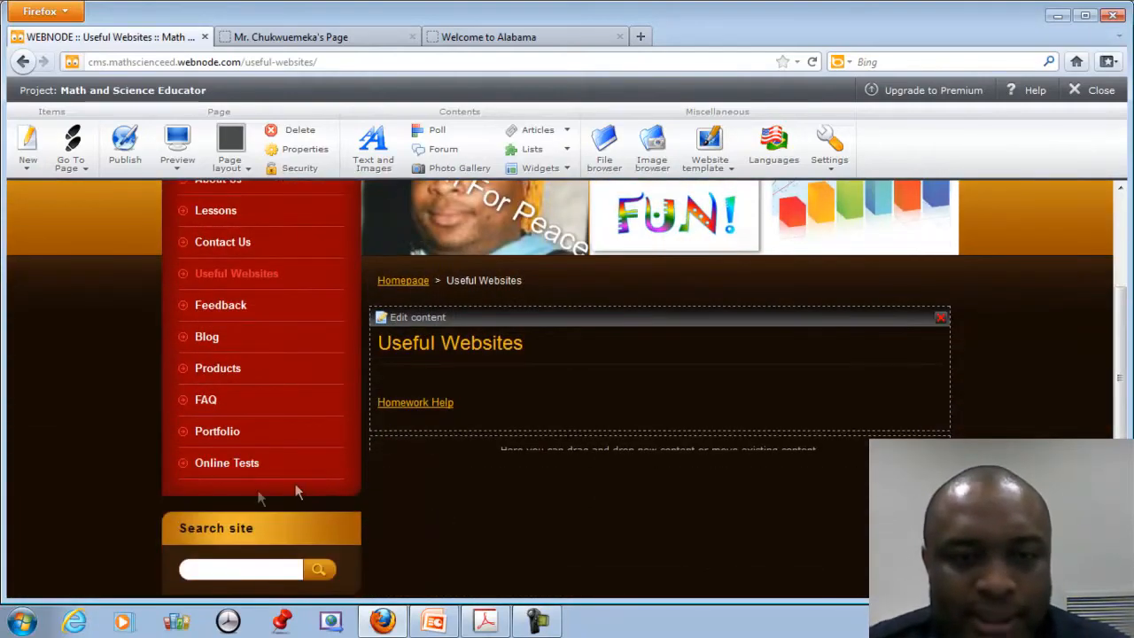
{"action": "left_click", "coordinate": [213, 465]}
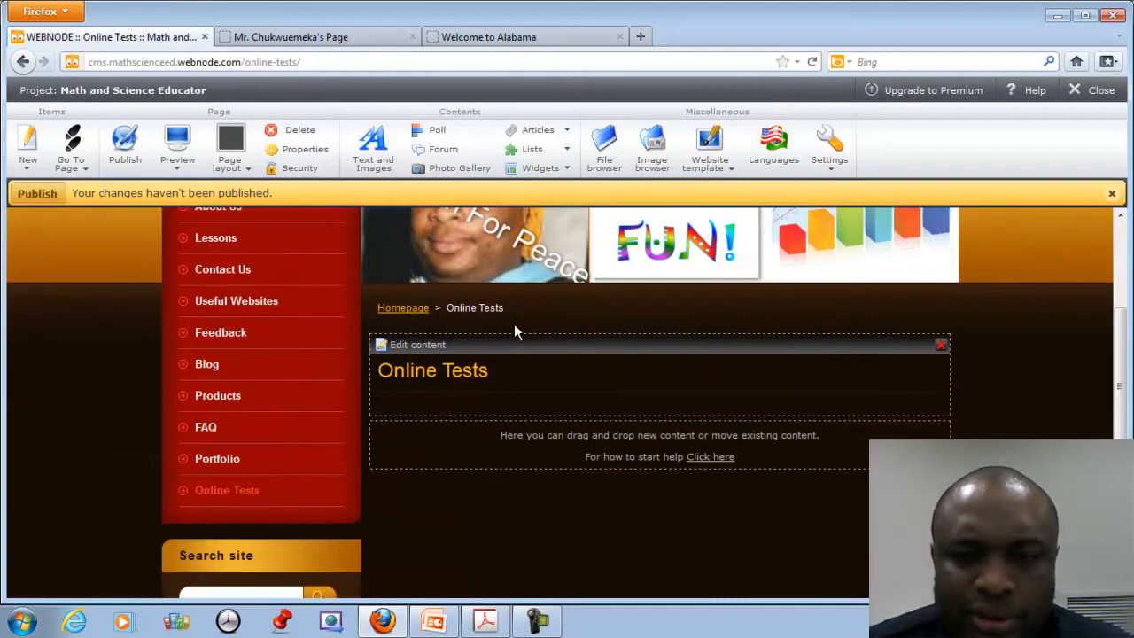
{"action": "left_click", "coordinate": [421, 347]}
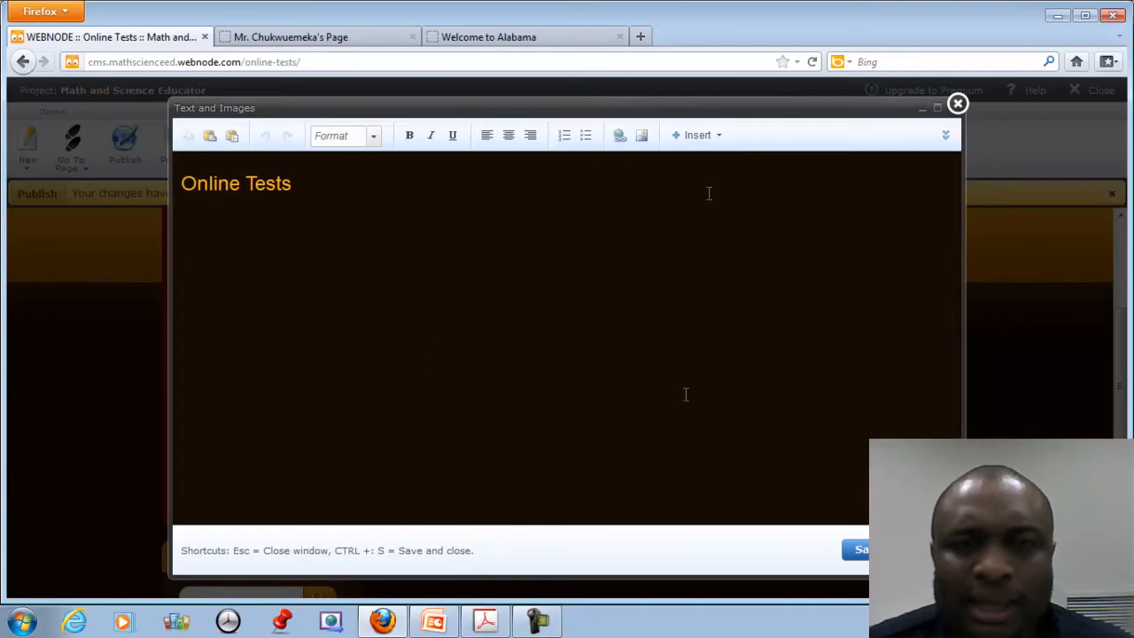
{"action": "left_click", "coordinate": [380, 35]}
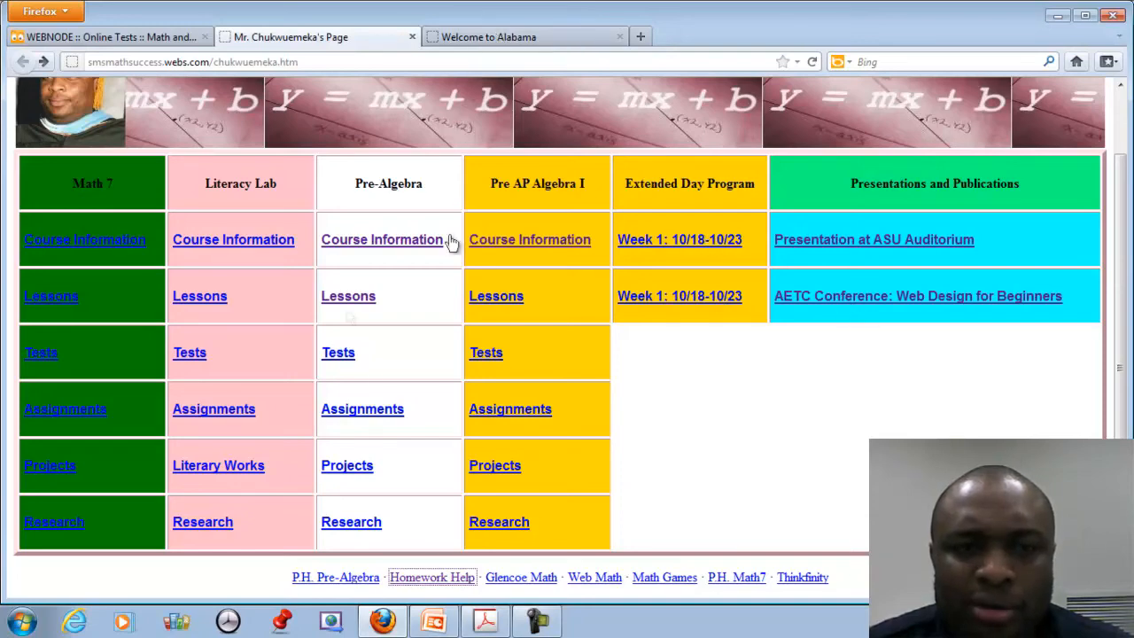
Browse the Pre-Algebra Tests page, return home, then switch to the Alabama homework help tab.
{"action": "left_click", "coordinate": [335, 358]}
{"action": "scroll", "coordinate": [333, 358], "scroll_direction": "down", "scroll_amount": 2}
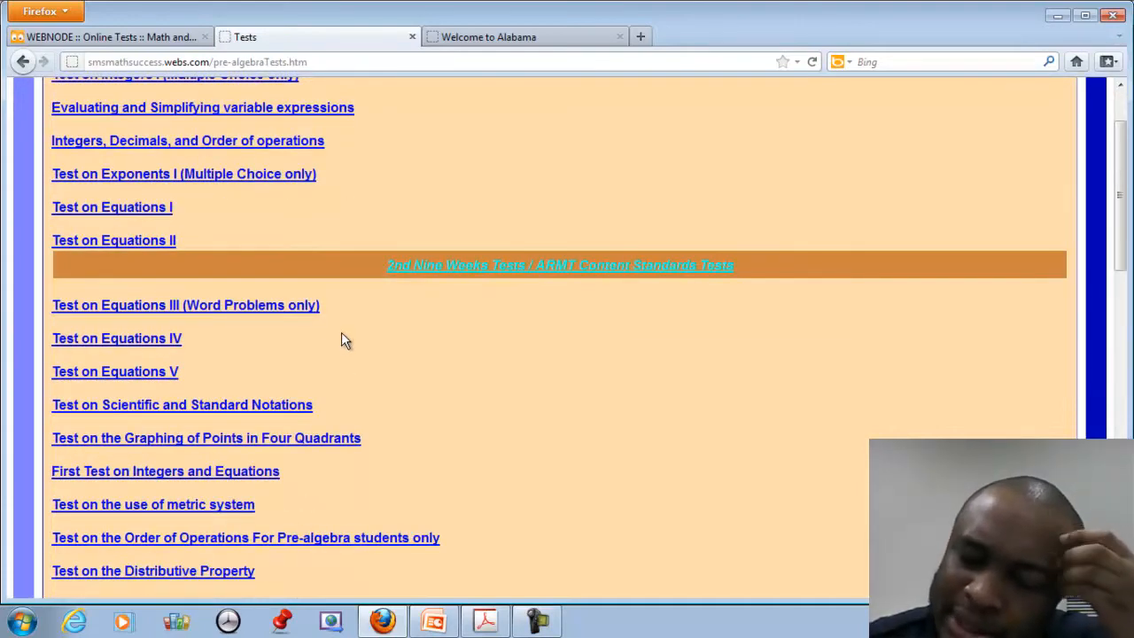
{"action": "scroll", "coordinate": [342, 335], "scroll_direction": "up", "scroll_amount": 2}
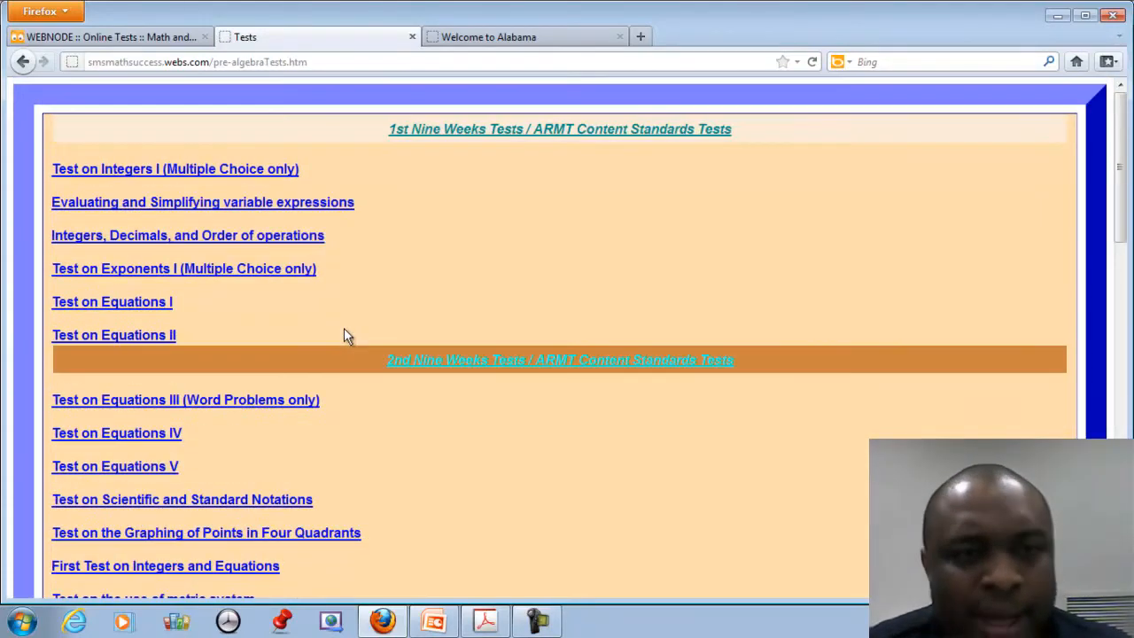
{"action": "scroll", "coordinate": [343, 332], "scroll_direction": "down", "scroll_amount": 6}
{"action": "scroll", "coordinate": [346, 333], "scroll_direction": "down", "scroll_amount": 14}
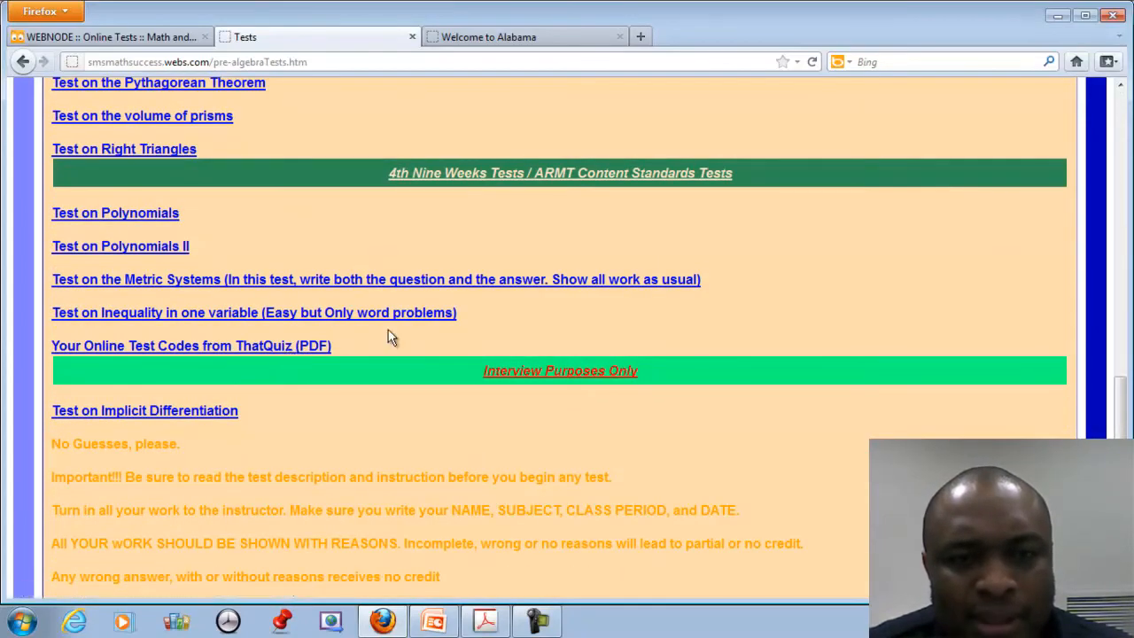
{"action": "scroll", "coordinate": [388, 329], "scroll_direction": "up", "scroll_amount": 18}
{"action": "scroll", "coordinate": [191, 137], "scroll_direction": "up", "scroll_amount": 6}
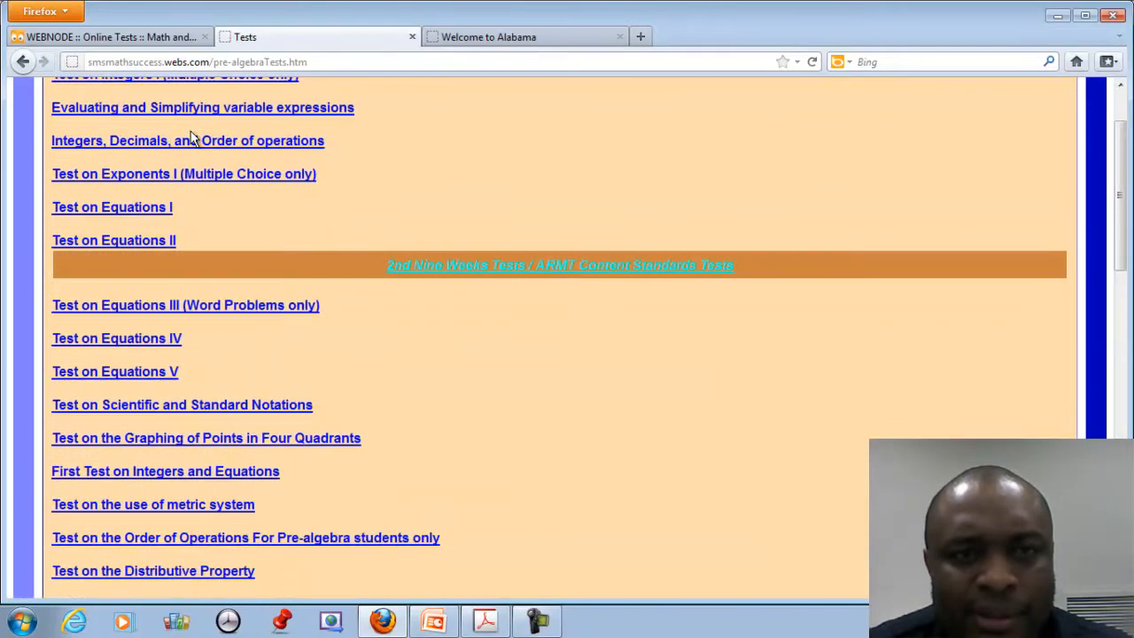
{"action": "scroll", "coordinate": [190, 138], "scroll_direction": "up", "scroll_amount": 2}
{"action": "left_click", "coordinate": [22, 61]}
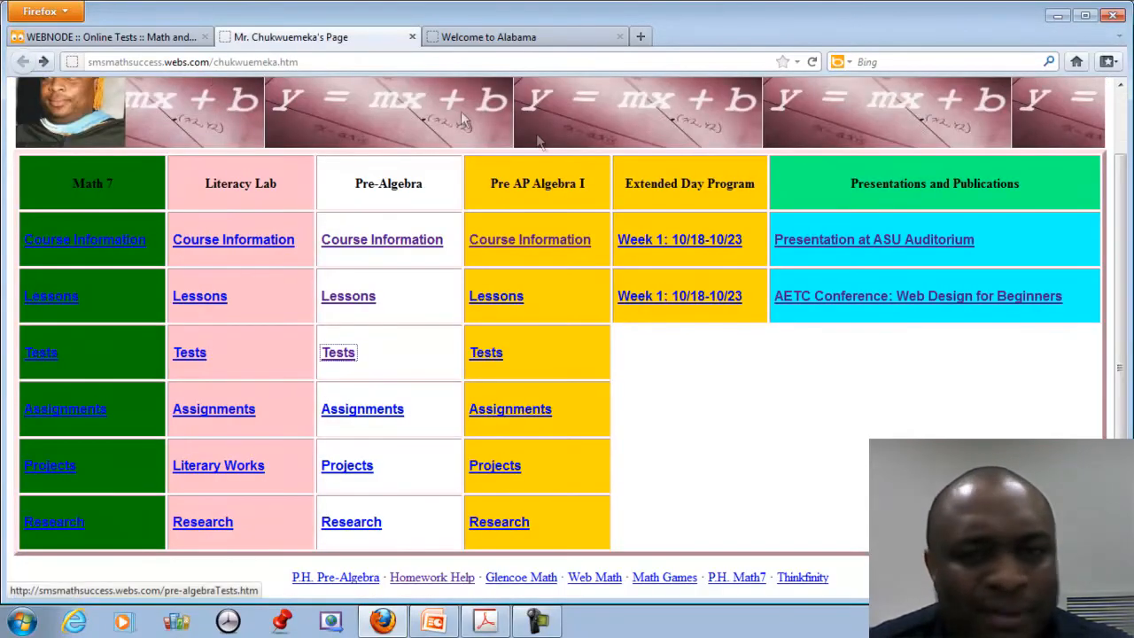
{"action": "left_click", "coordinate": [492, 37]}
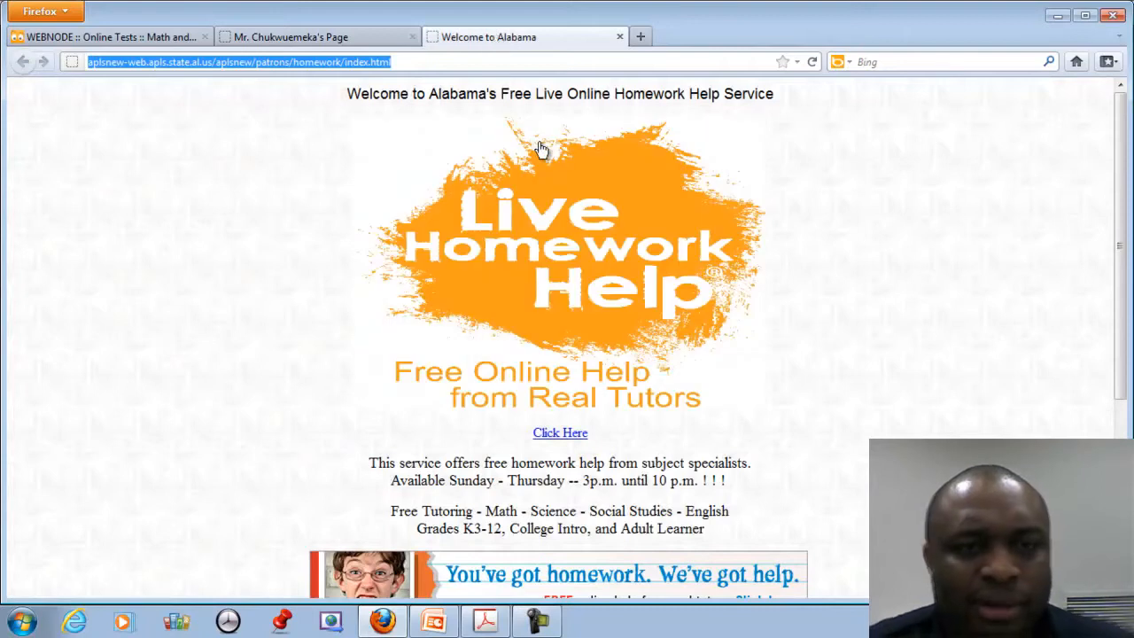
Enter thatquiz.org as the web address, correcting typos, and go to it.
{"action": "type", "text": "hat"}
{"action": "key", "text": "BackSpace"}
{"action": "key", "text": "BackSpace"}
{"action": "key", "text": "BackSpace"}
{"action": "type", "text": "taht"}
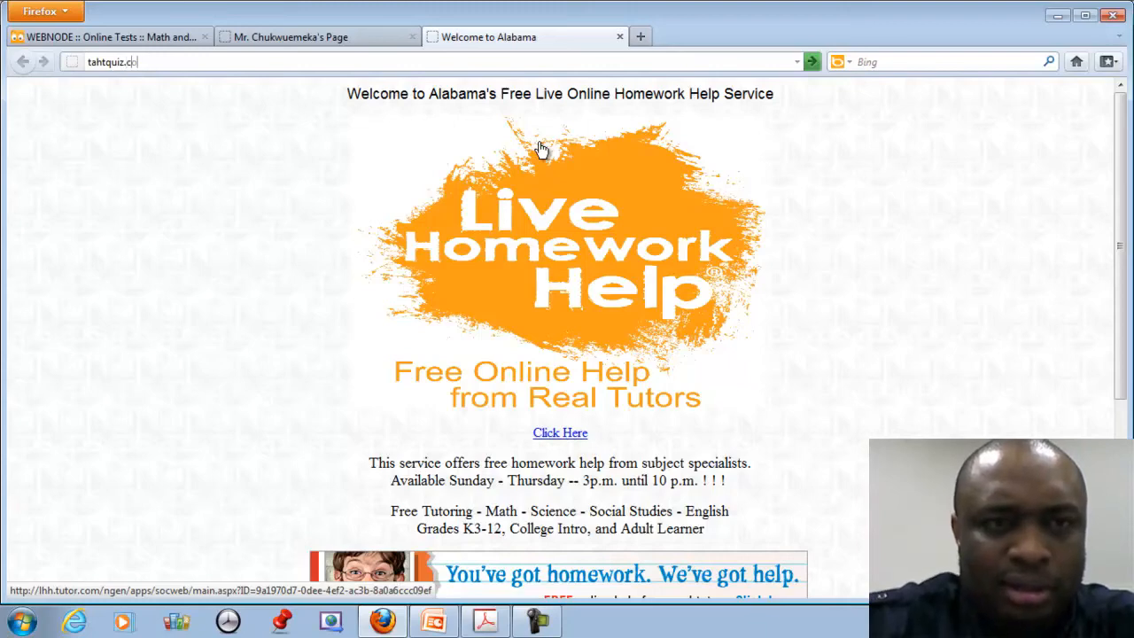
{"action": "key", "text": "BackSpace"}
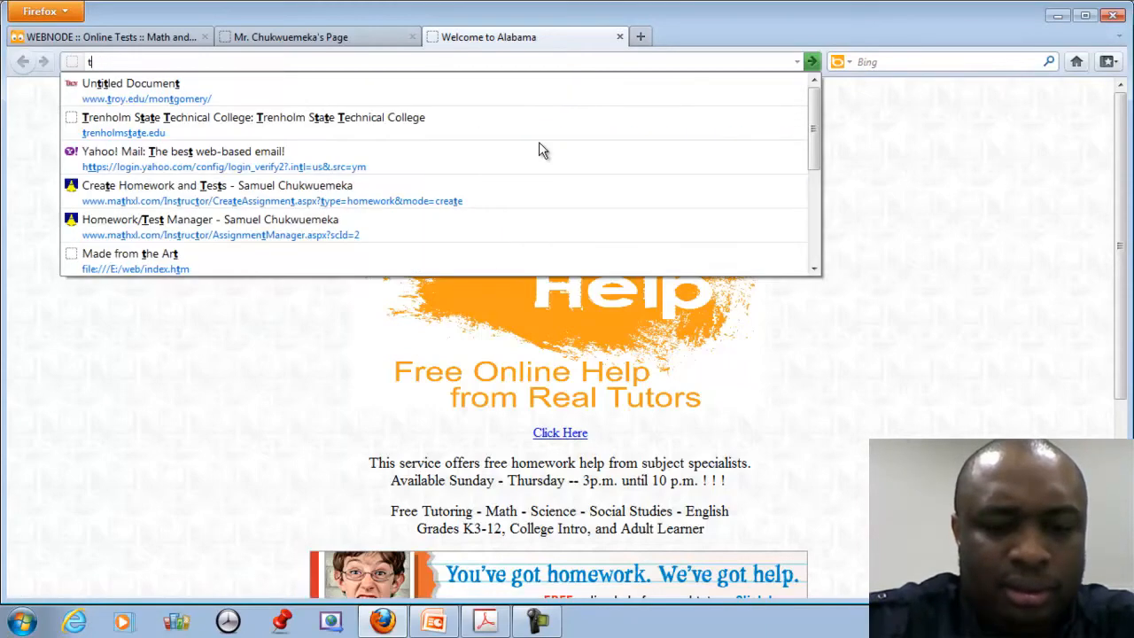
{"action": "type", "text": "hatquiz.org"}
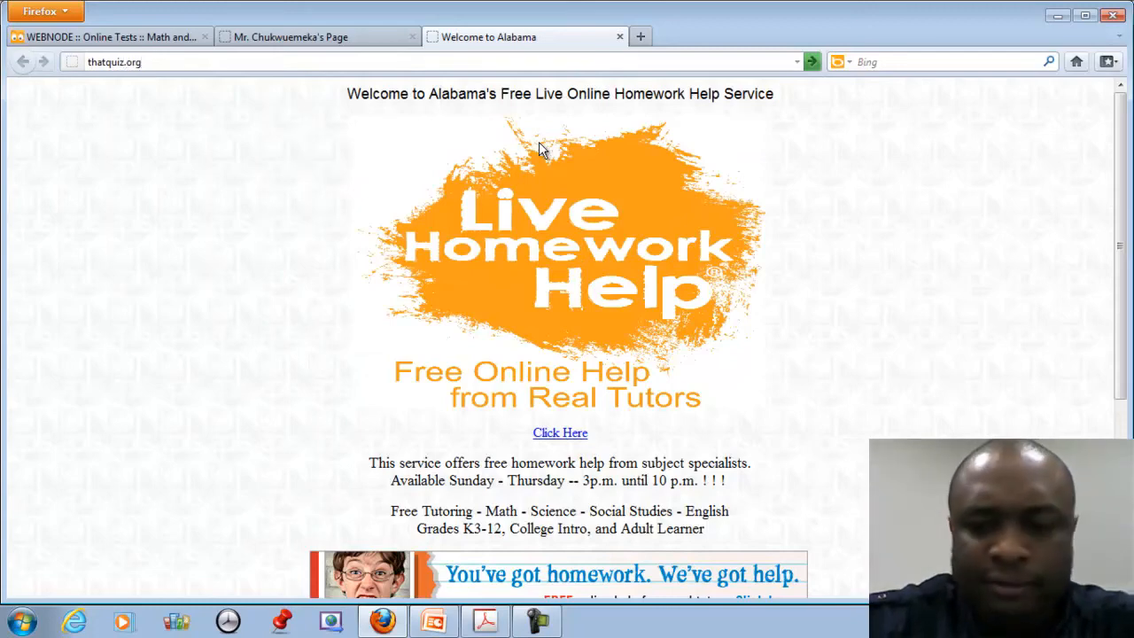
{"action": "key", "text": "Return"}
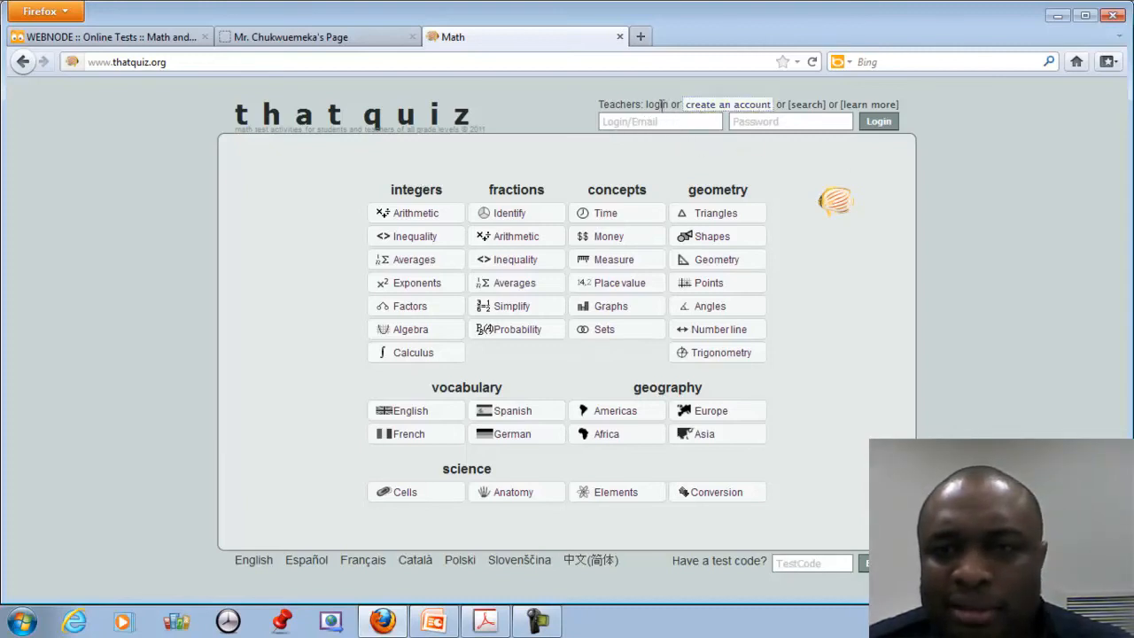
Start a ThatQuiz teacher account and enter the teacher's first and last name.
{"action": "left_click", "coordinate": [717, 105]}
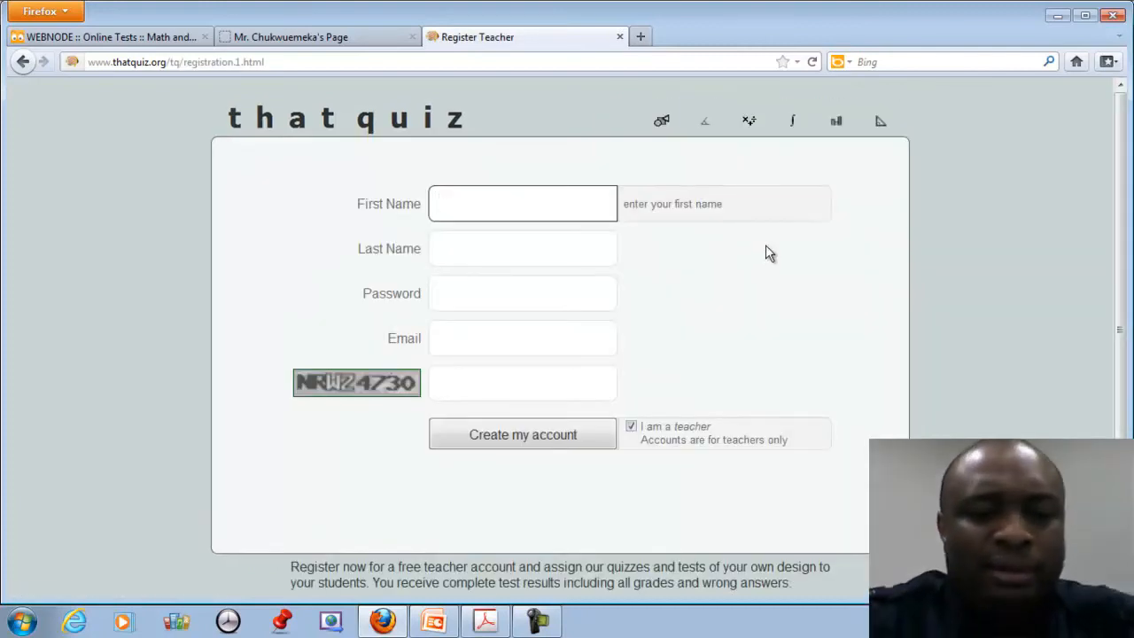
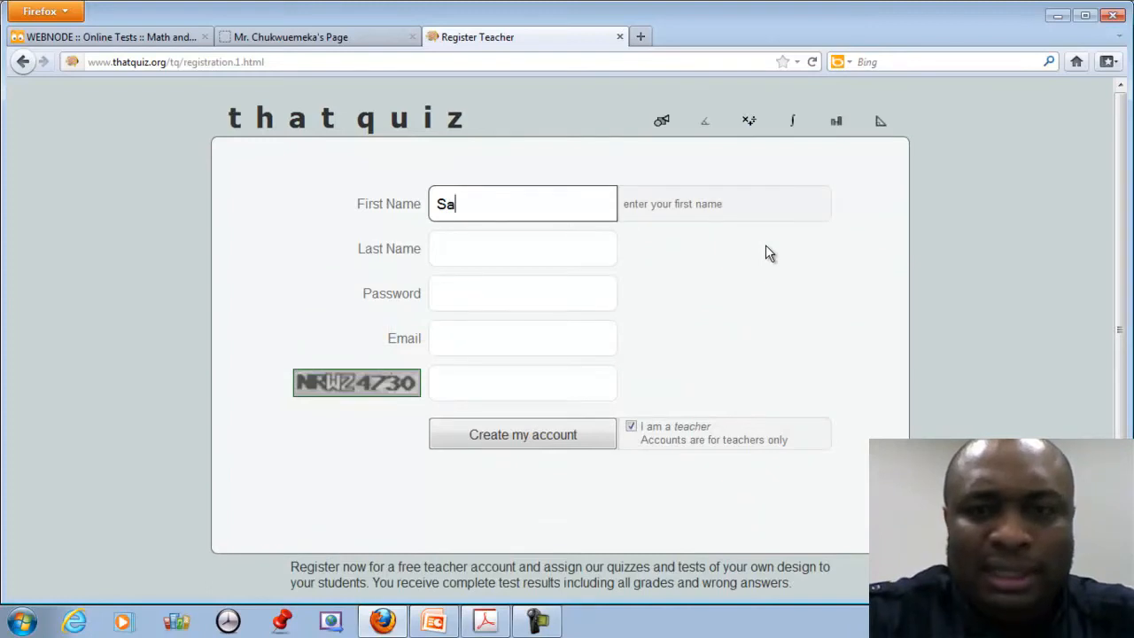
{"action": "key", "text": "Tab"}
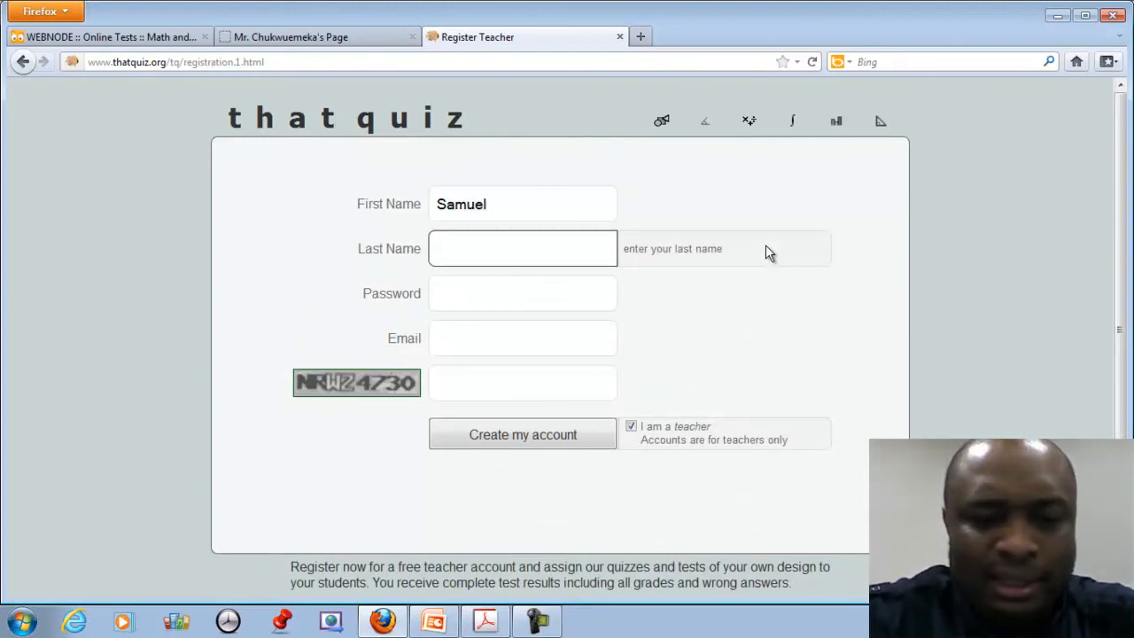
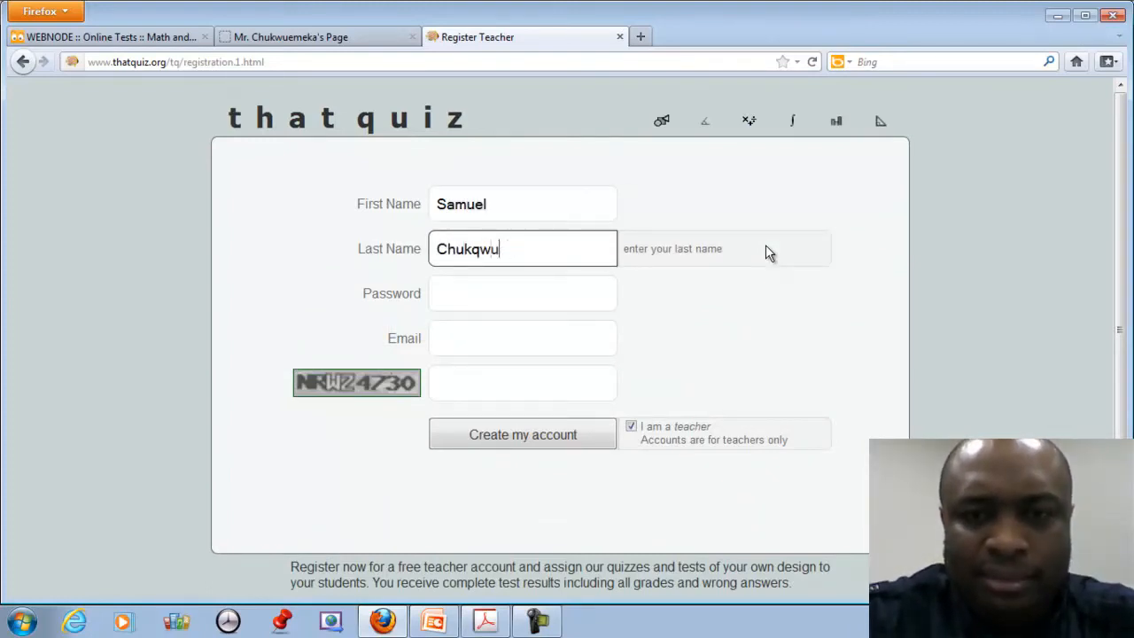
{"action": "key", "text": "Tab"}
Fill in the account password, e-mail address and image verification text, then create the account.
{"action": "type", "text": "***"}
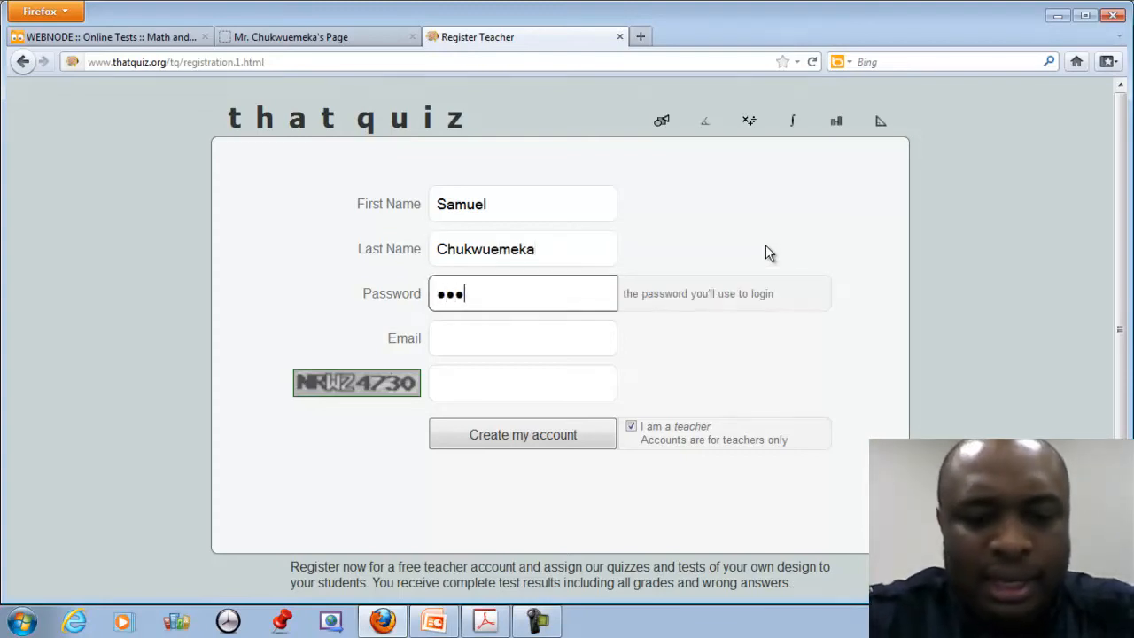
{"action": "type", "text": "••"}
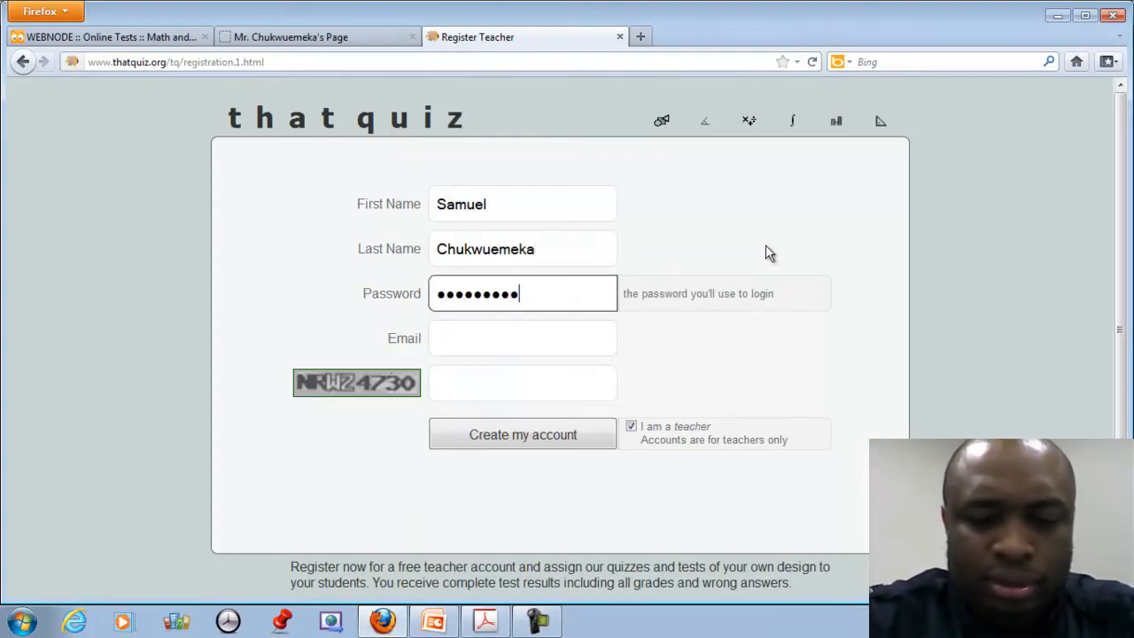
{"action": "type", "text": "•"}
{"action": "key", "text": "Tab"}
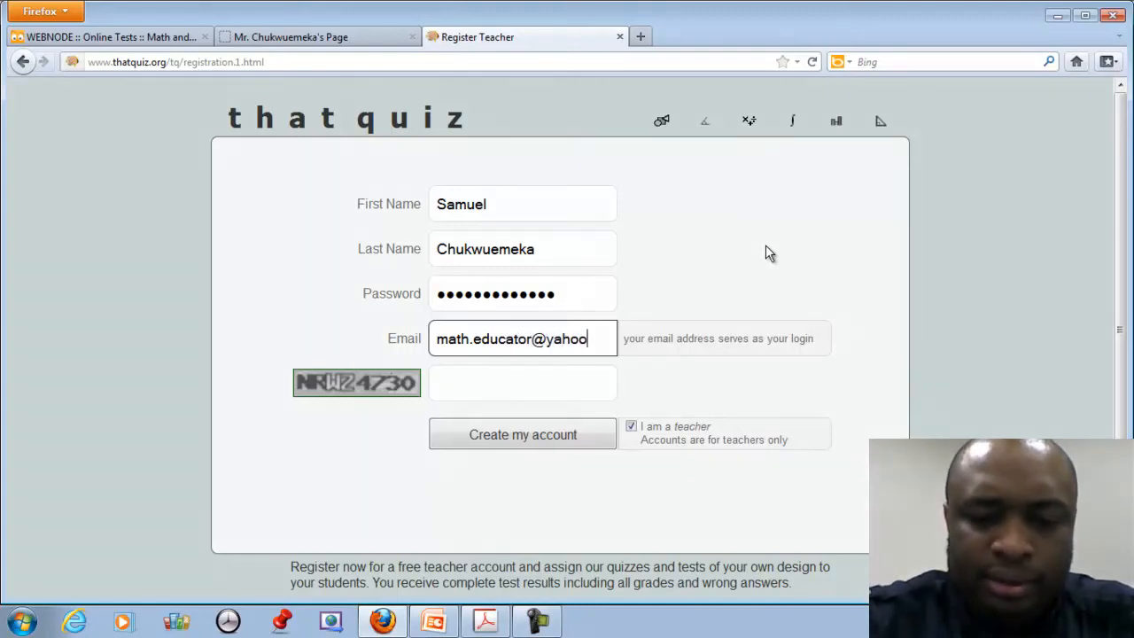
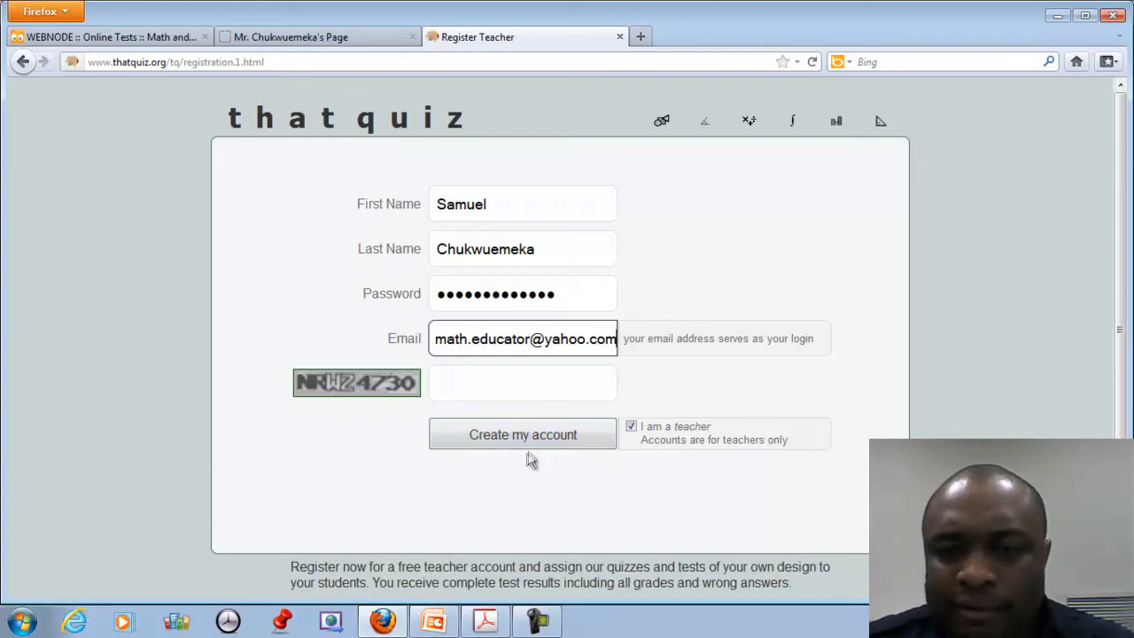
{"action": "left_click", "coordinate": [535, 387]}
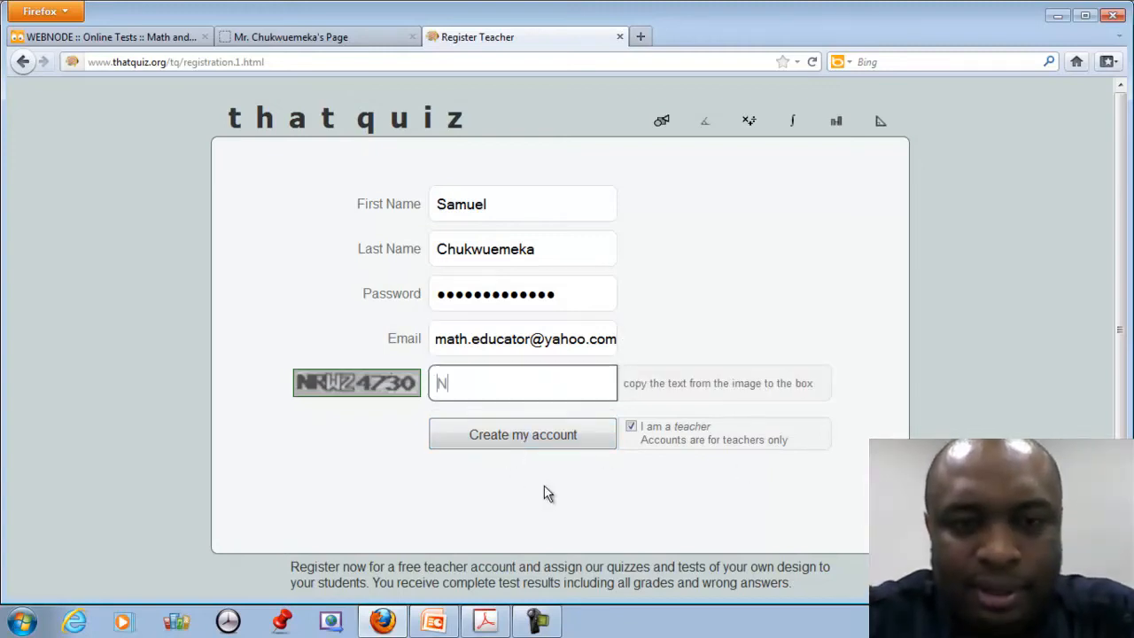
{"action": "type", "text": "NRW"}
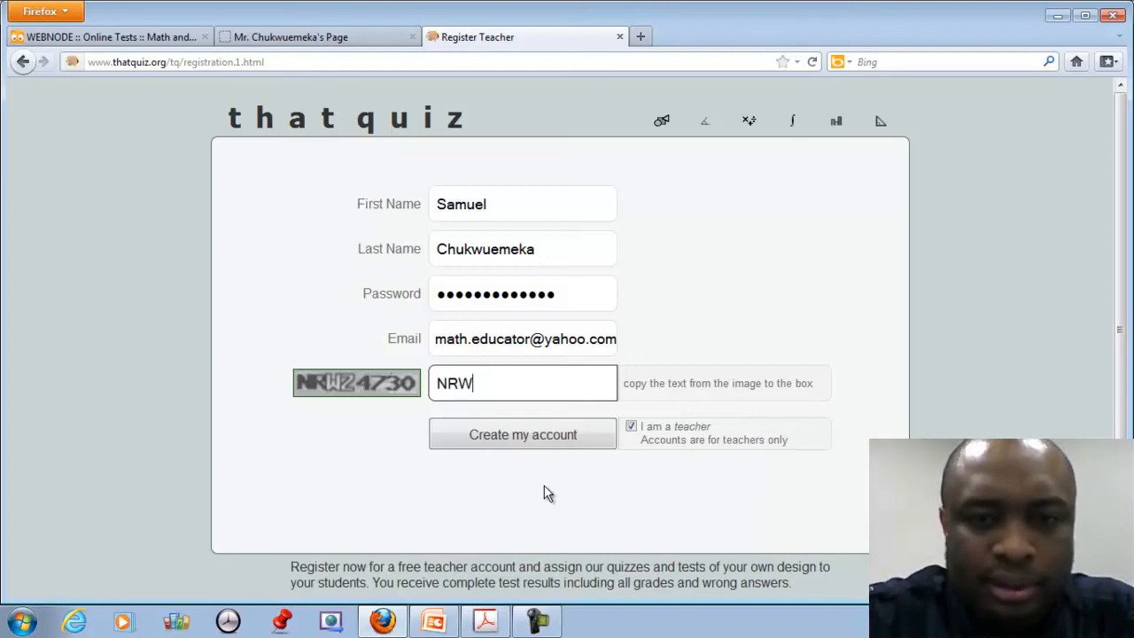
{"action": "type", "text": "Z"}
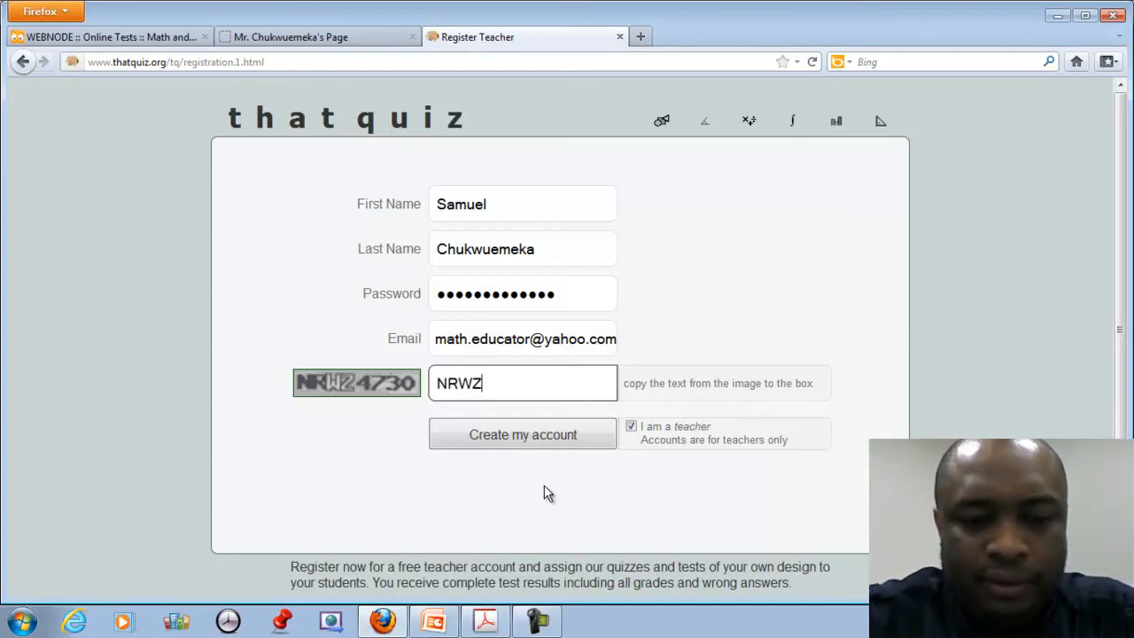
{"action": "type", "text": "4730"}
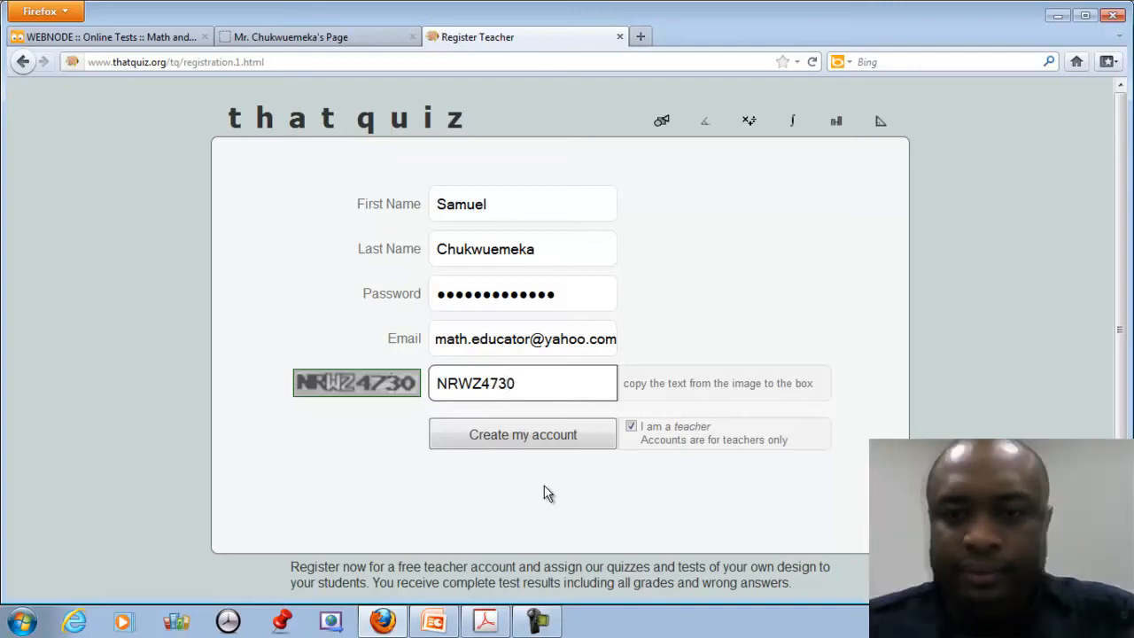
{"action": "left_click", "coordinate": [561, 444]}
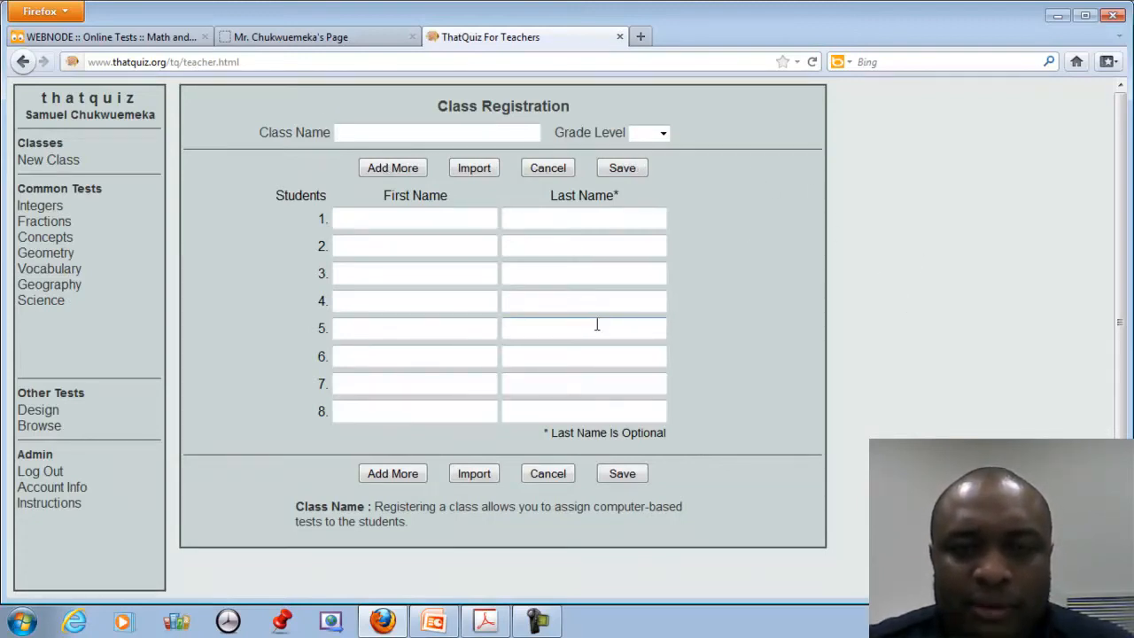
Name the class Mr. C's Calculus Class 5th Period with grade level 12.
{"action": "type", "text": "Mr. "}
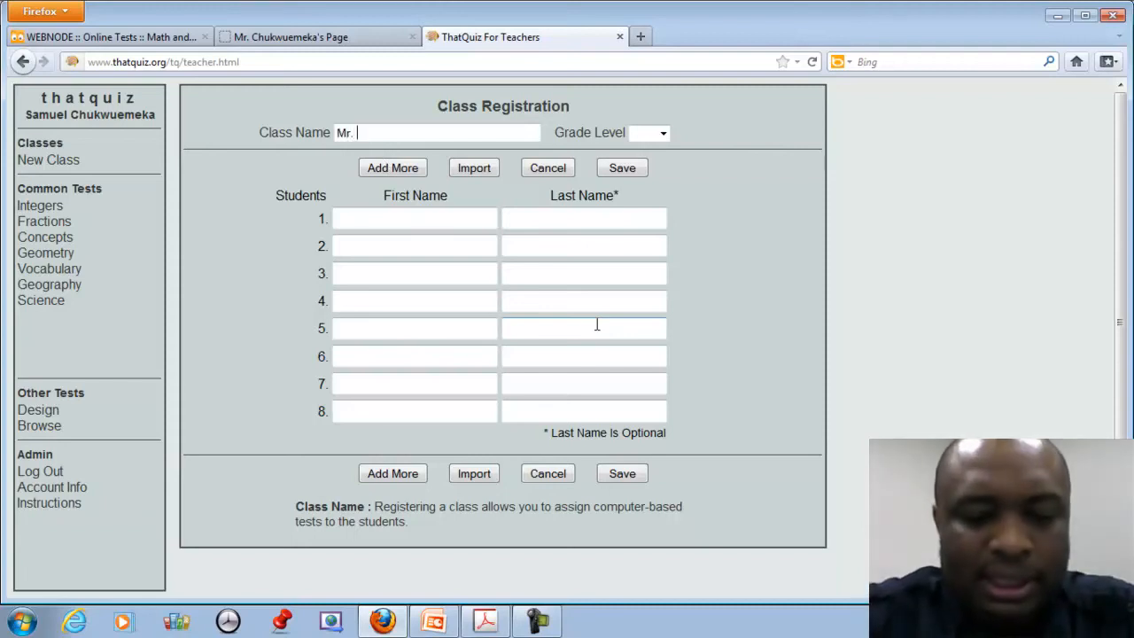
{"action": "type", "text": "C's Calcul"}
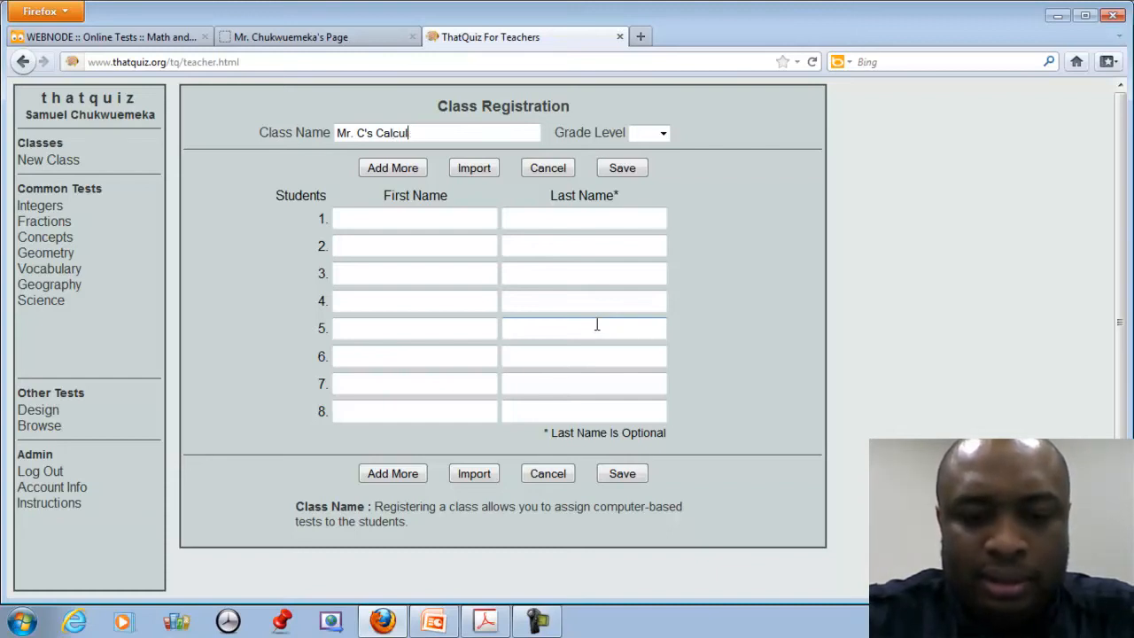
{"action": "type", "text": "us Class "}
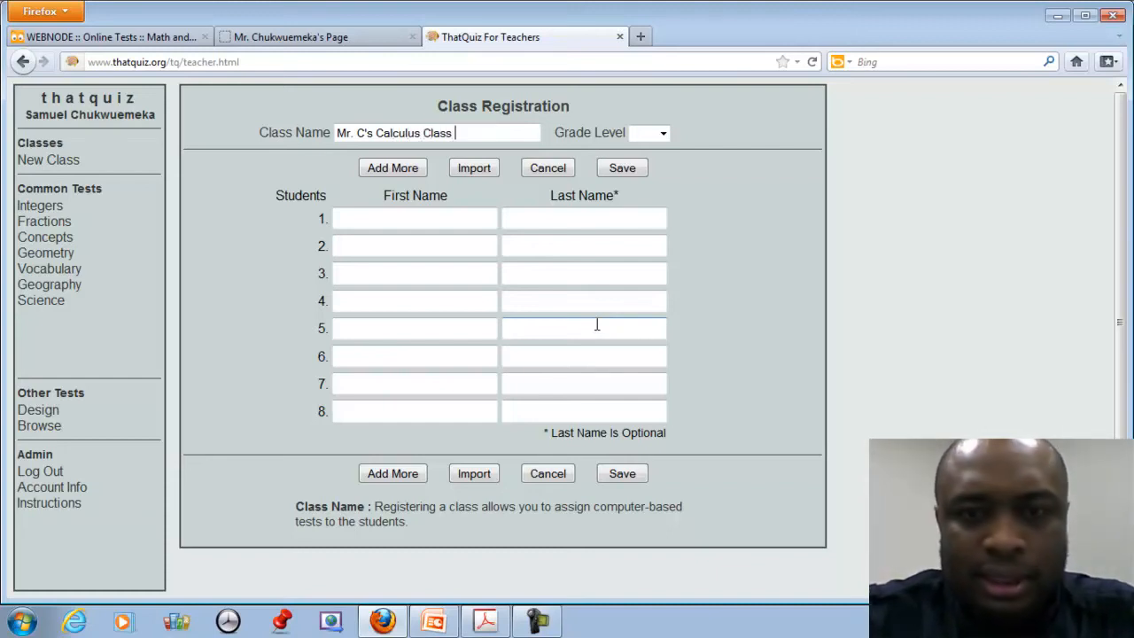
{"action": "type", "text": "5th Period"}
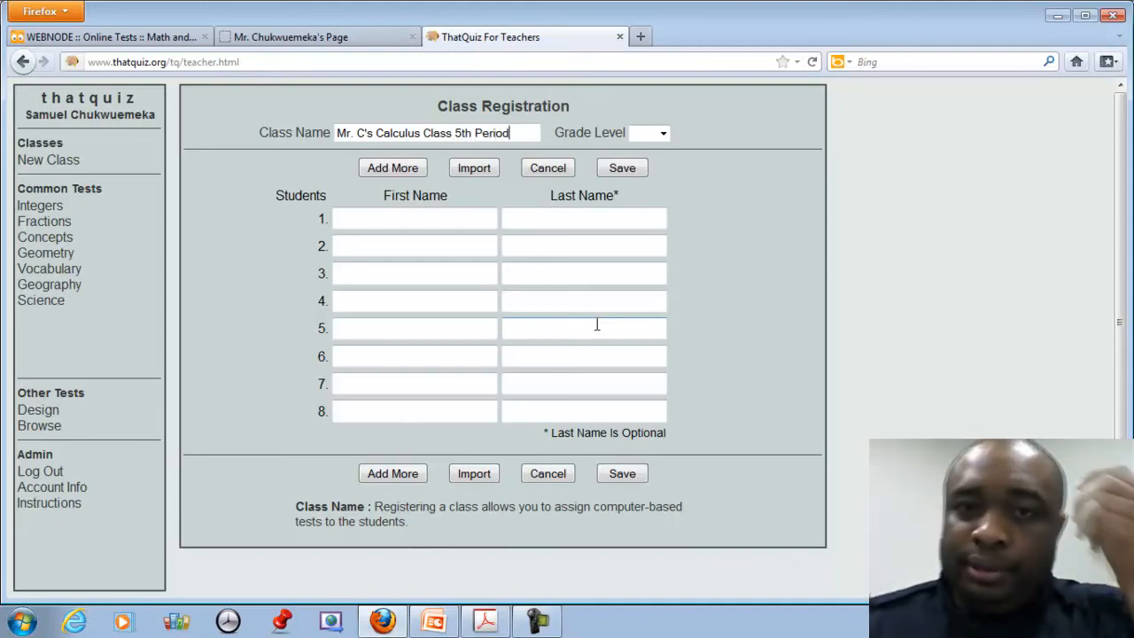
{"action": "left_click", "coordinate": [663, 133]}
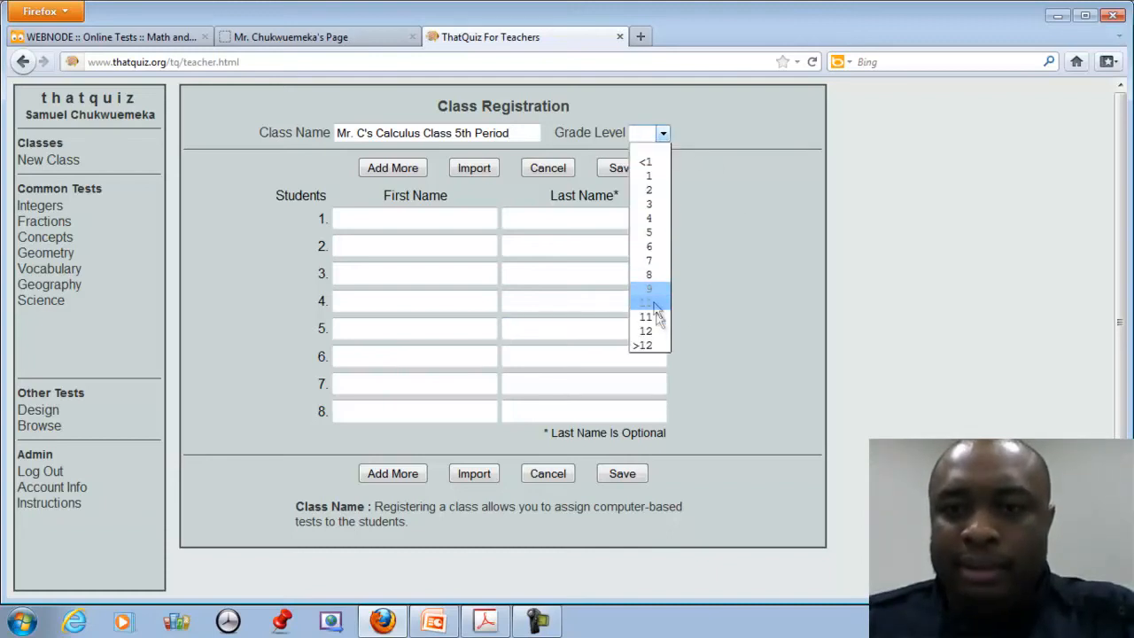
{"action": "left_click", "coordinate": [653, 335]}
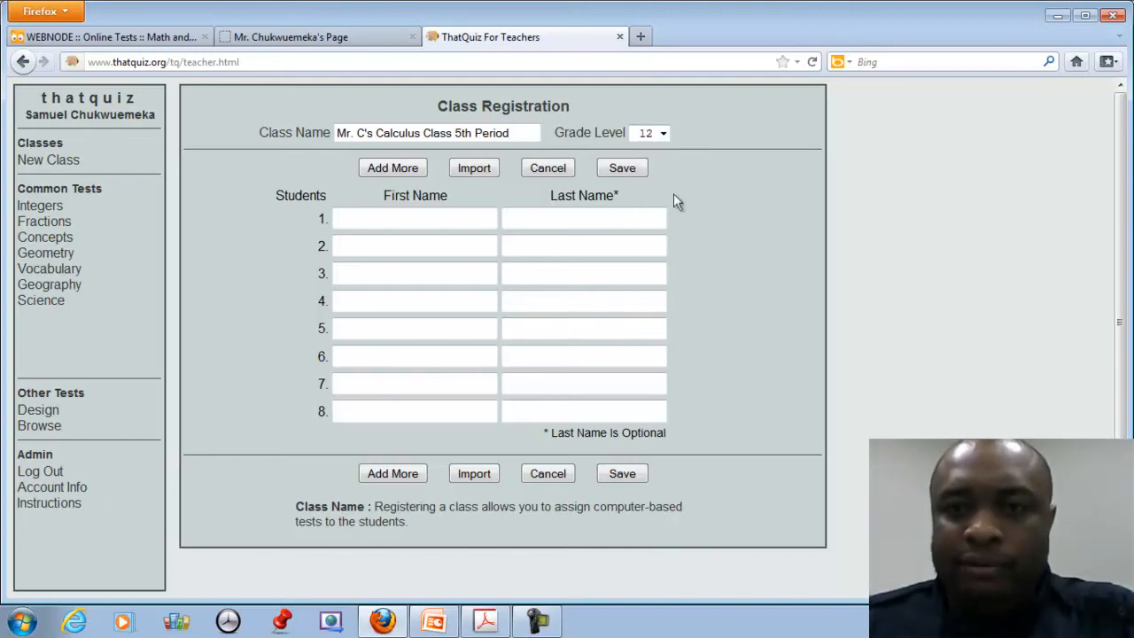
Enter three students' first names in the registration rows and save the class.
{"action": "left_click", "coordinate": [393, 216]}
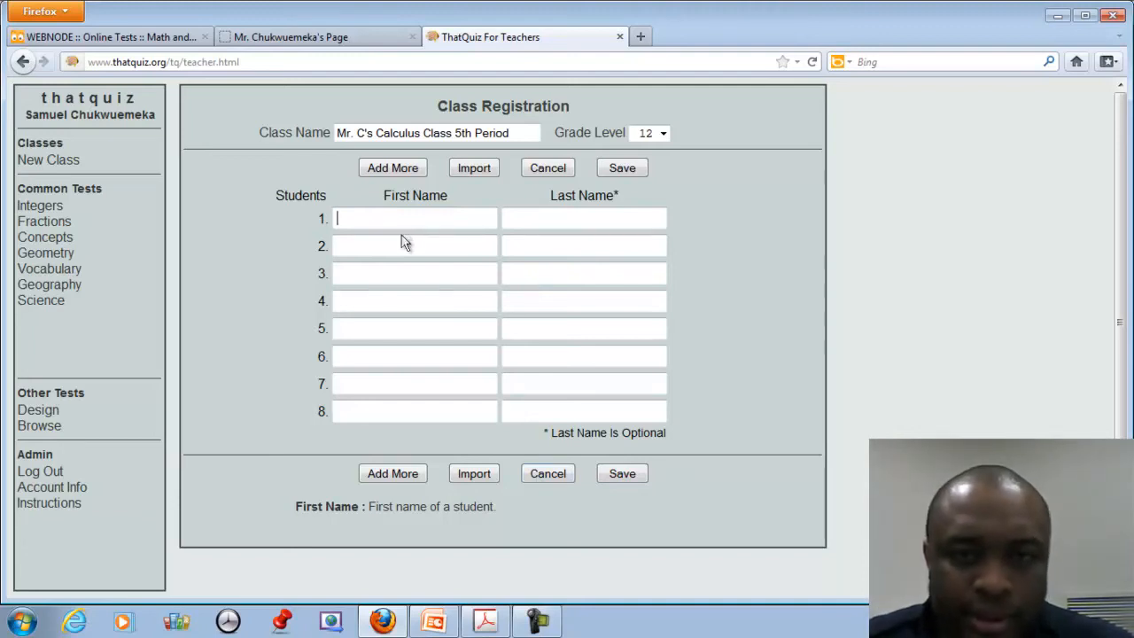
{"action": "type", "text": "Robert"}
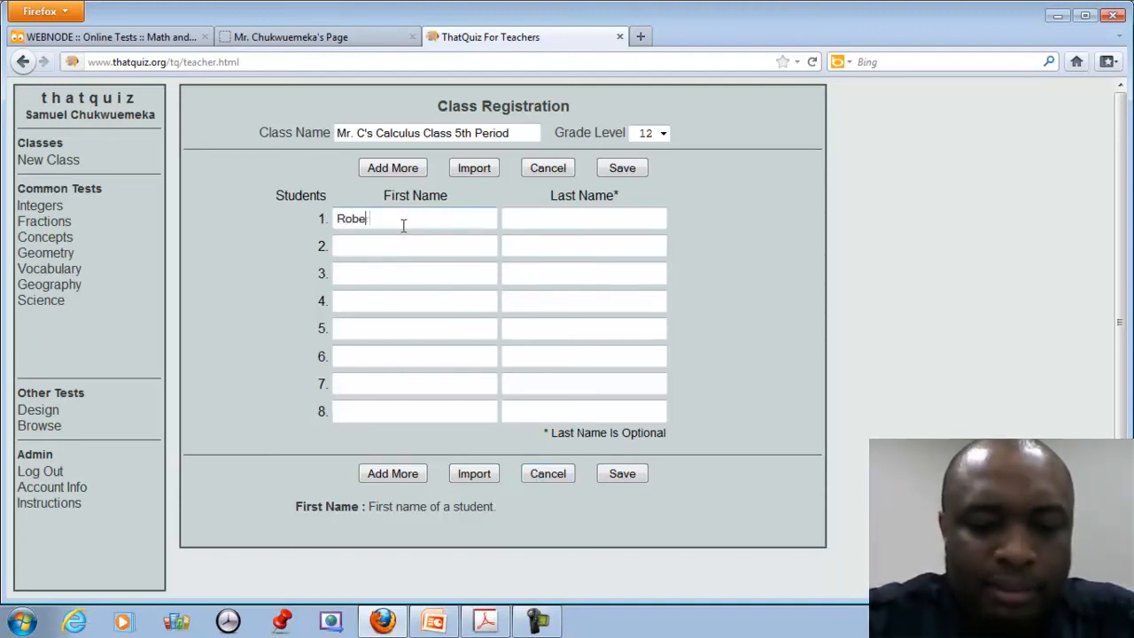
{"action": "key", "text": "Tab"}
{"action": "key", "text": "Tab"}
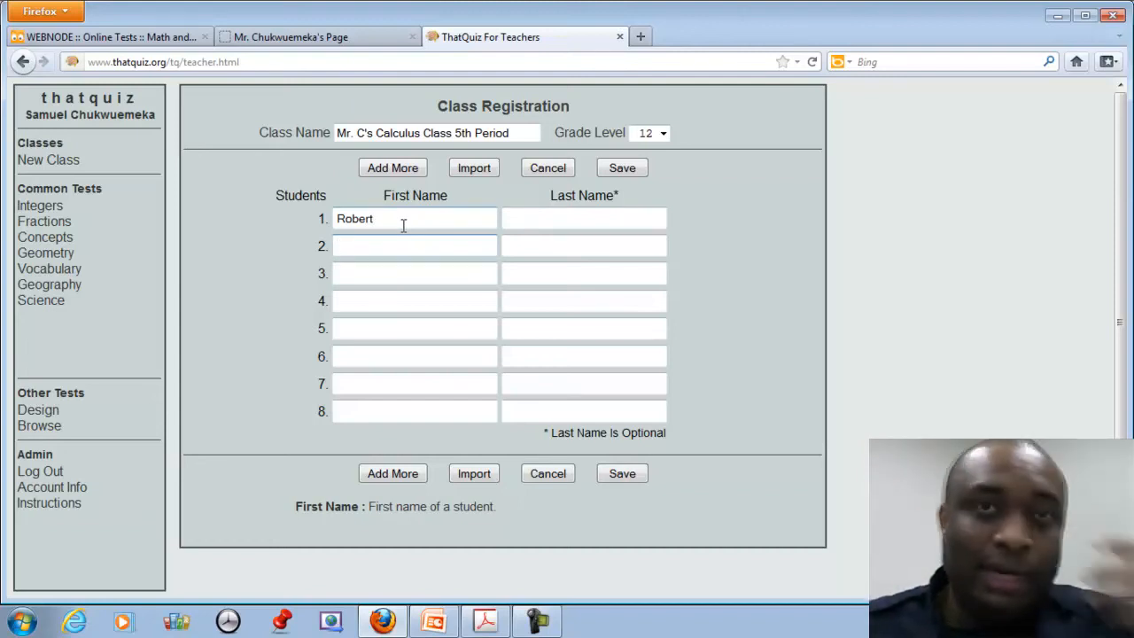
{"action": "type", "text": "James"}
{"action": "key", "text": "Tab"}
{"action": "key", "text": "Tab"}
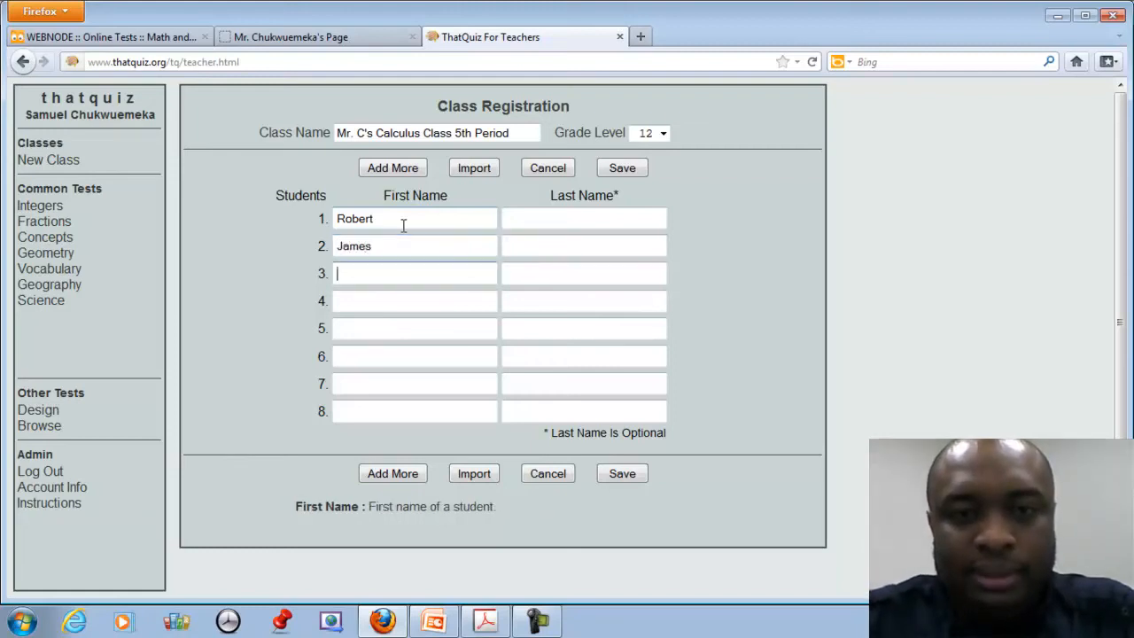
{"action": "type", "text": "Shayla"}
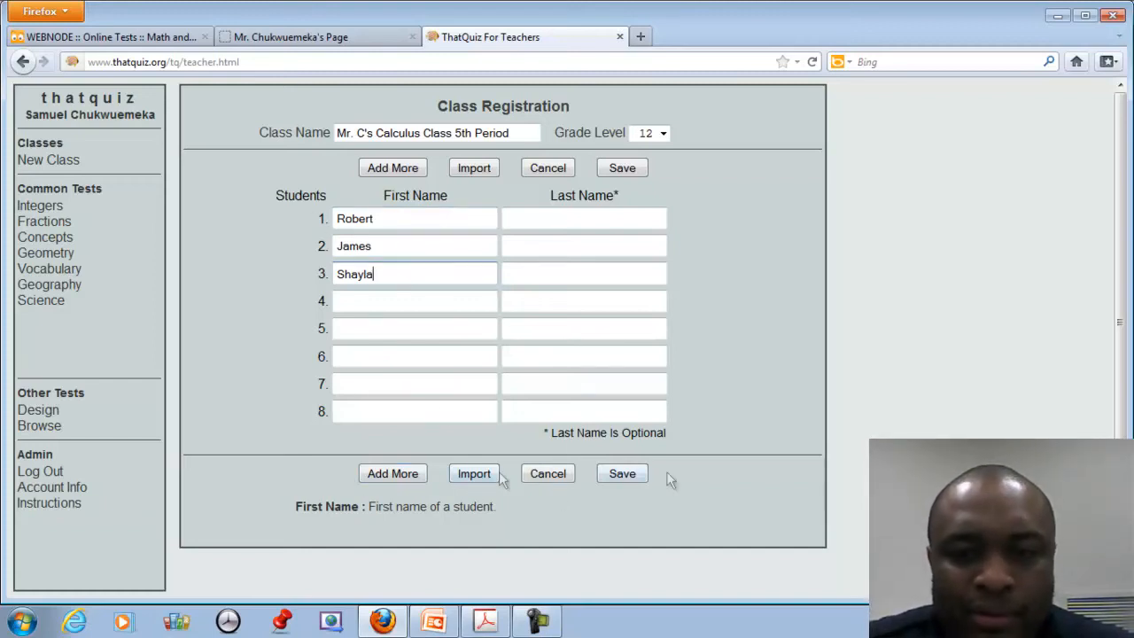
{"action": "left_click", "coordinate": [621, 474]}
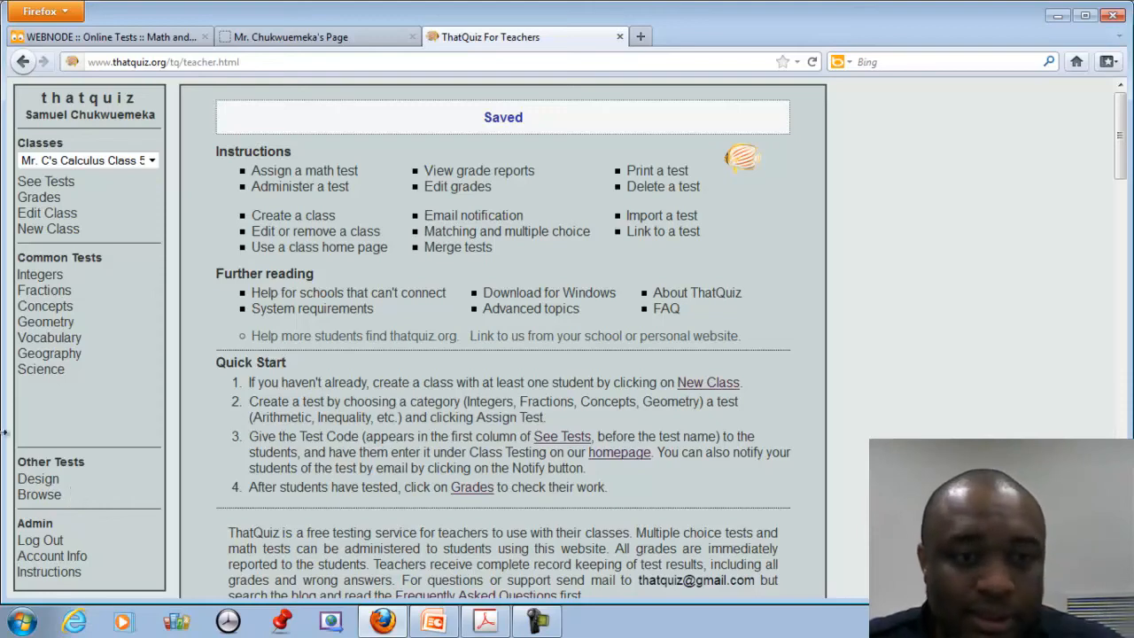
Open a blank multiple choice test form from Test Design.
{"action": "left_click", "coordinate": [38, 481]}
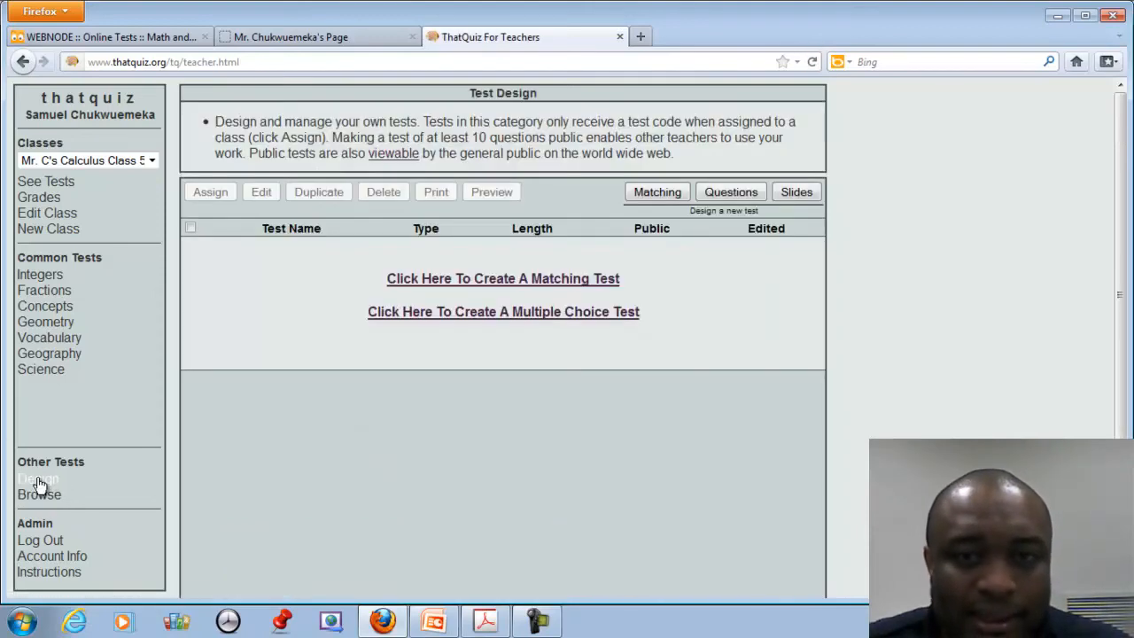
{"action": "left_click", "coordinate": [514, 324]}
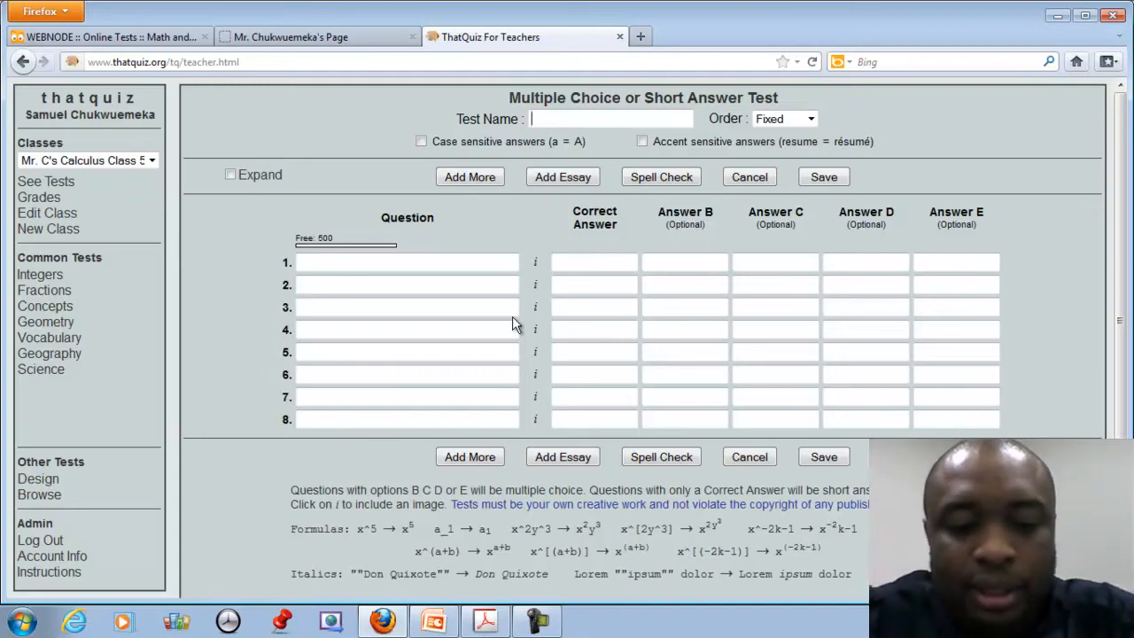
Title the test Differential Calculus (Power Rule) and set question order to Random.
{"action": "type", "text": "Differen"}
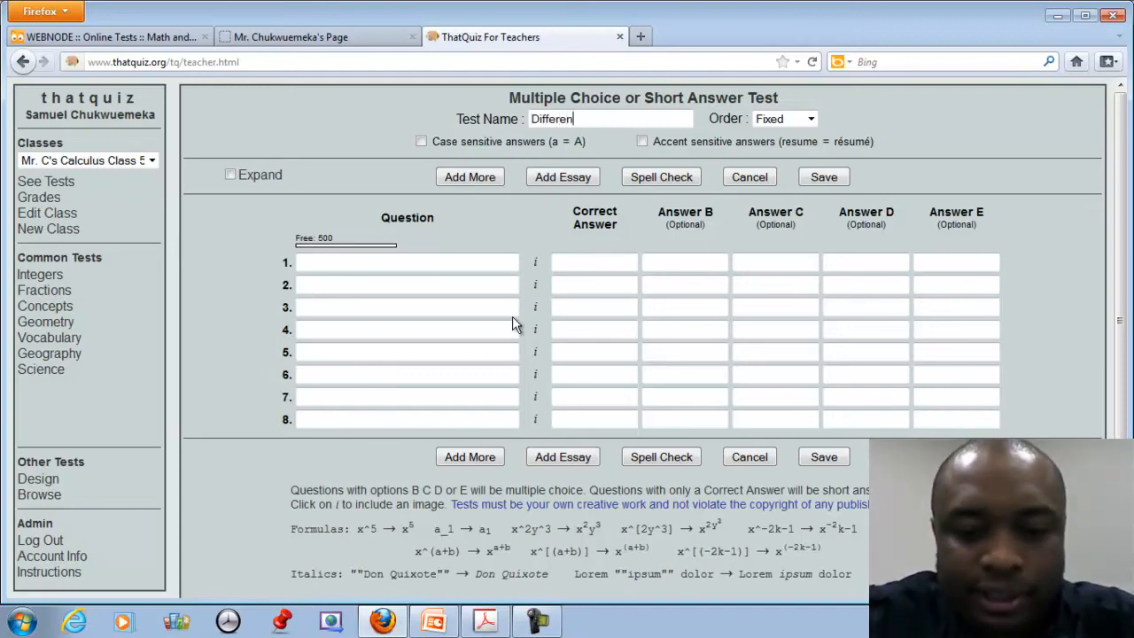
{"action": "type", "text": "tial Clac"}
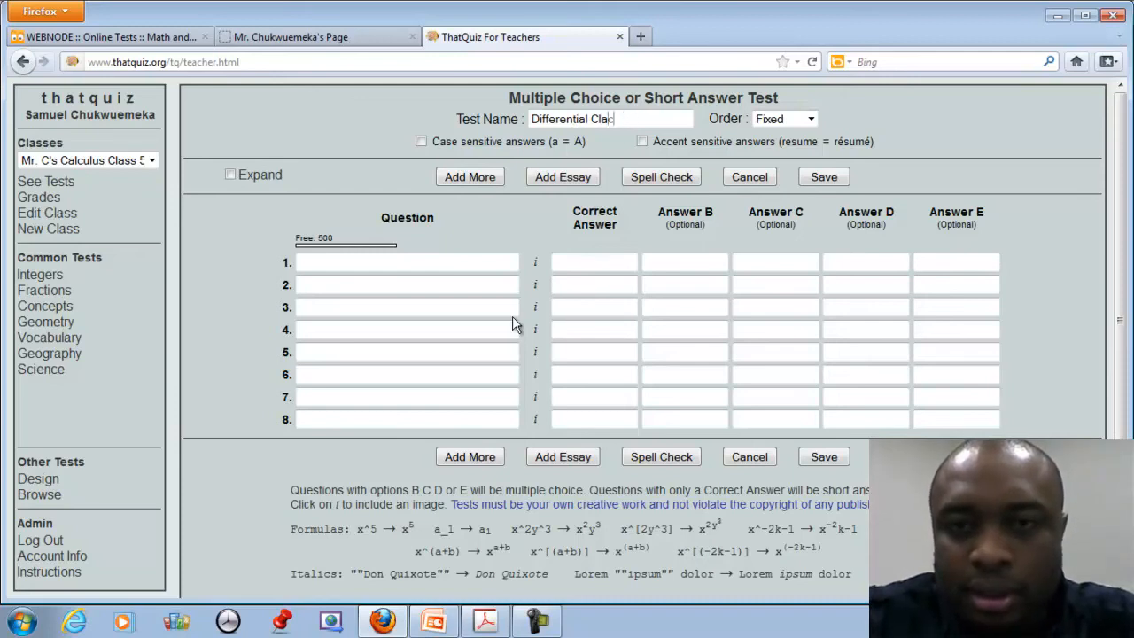
{"action": "type", "text": "ulusluys"}
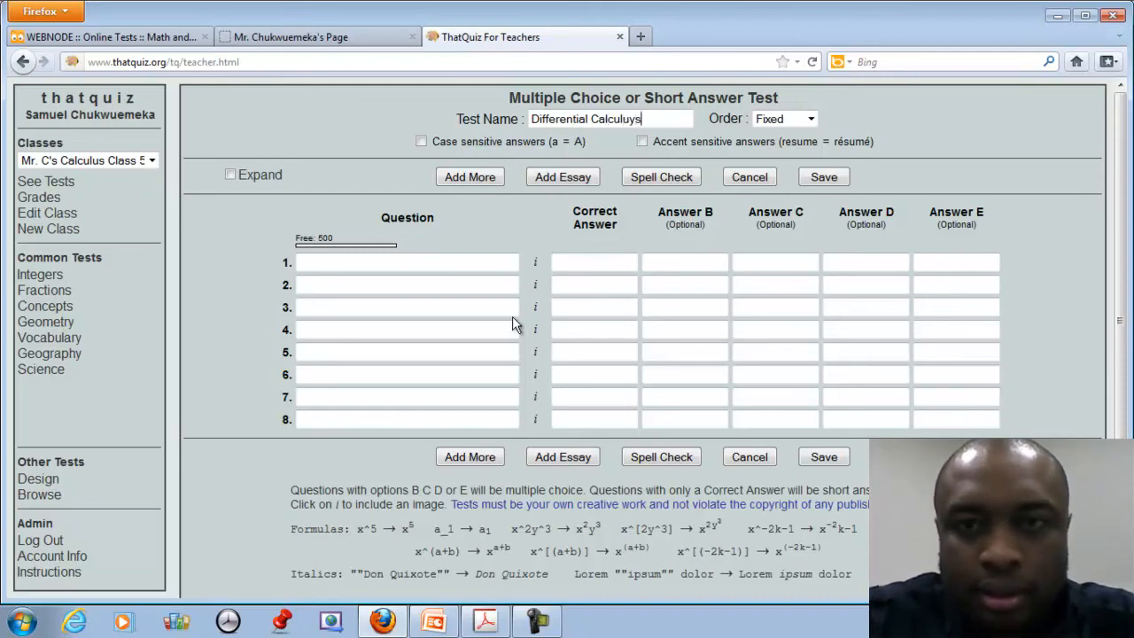
{"action": "type", "text": " (Power "}
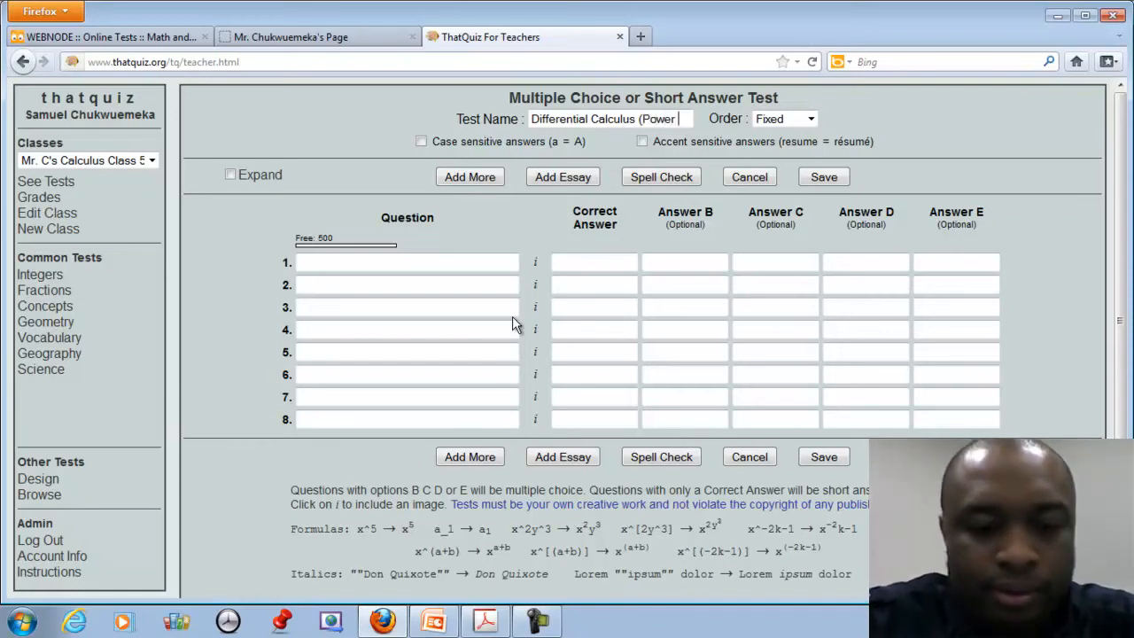
{"action": "type", "text": "Rule)"}
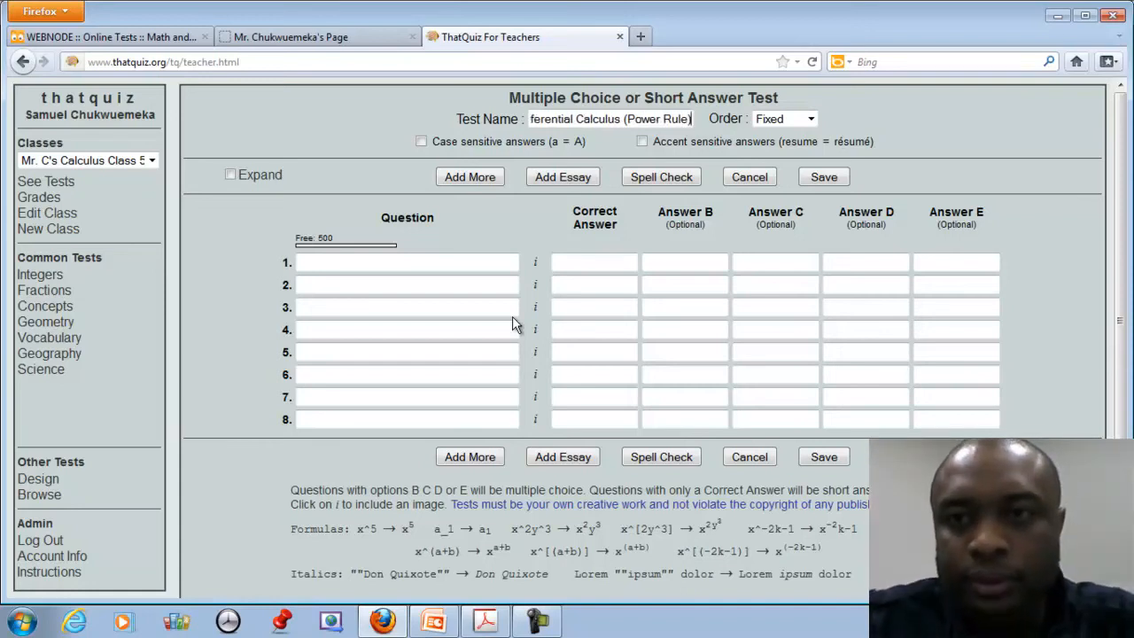
{"action": "left_click", "coordinate": [806, 119]}
{"action": "left_click", "coordinate": [800, 132]}
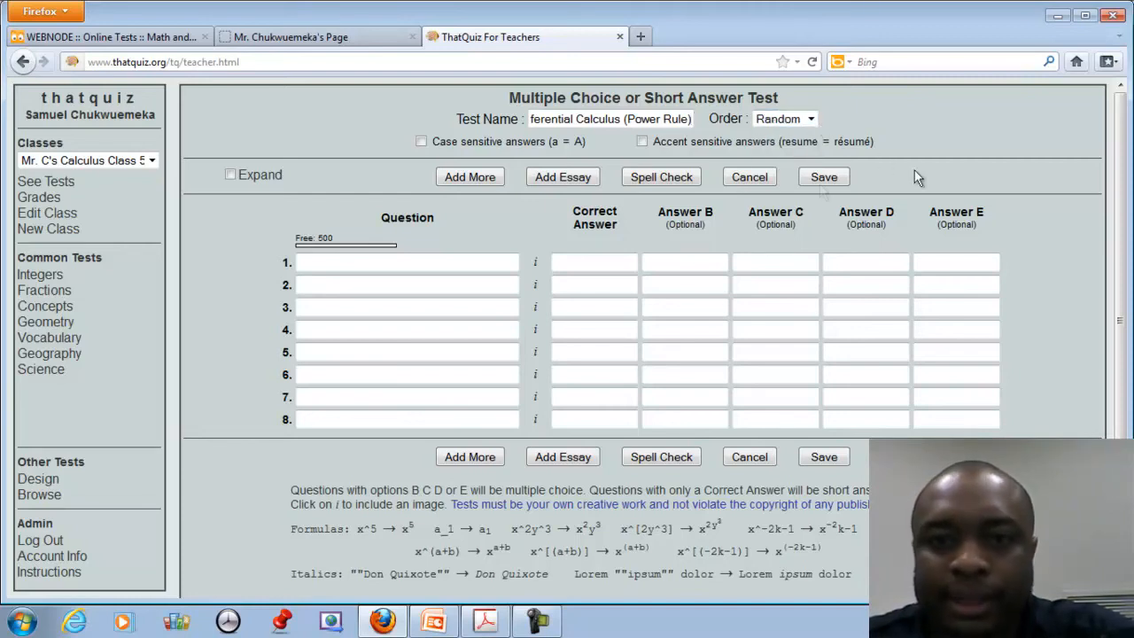
Write question 1 'If y = 2x, find y'' with answer 2 and choices 2x, 0, 4, then save.
{"action": "left_click", "coordinate": [373, 265]}
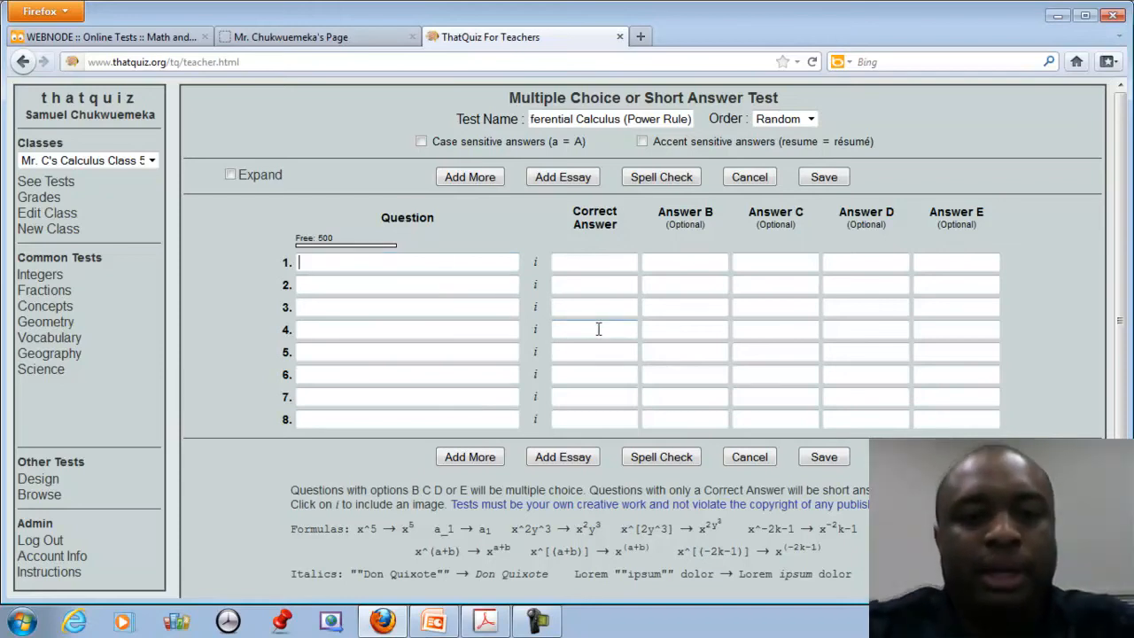
{"action": "type", "text": "If"}
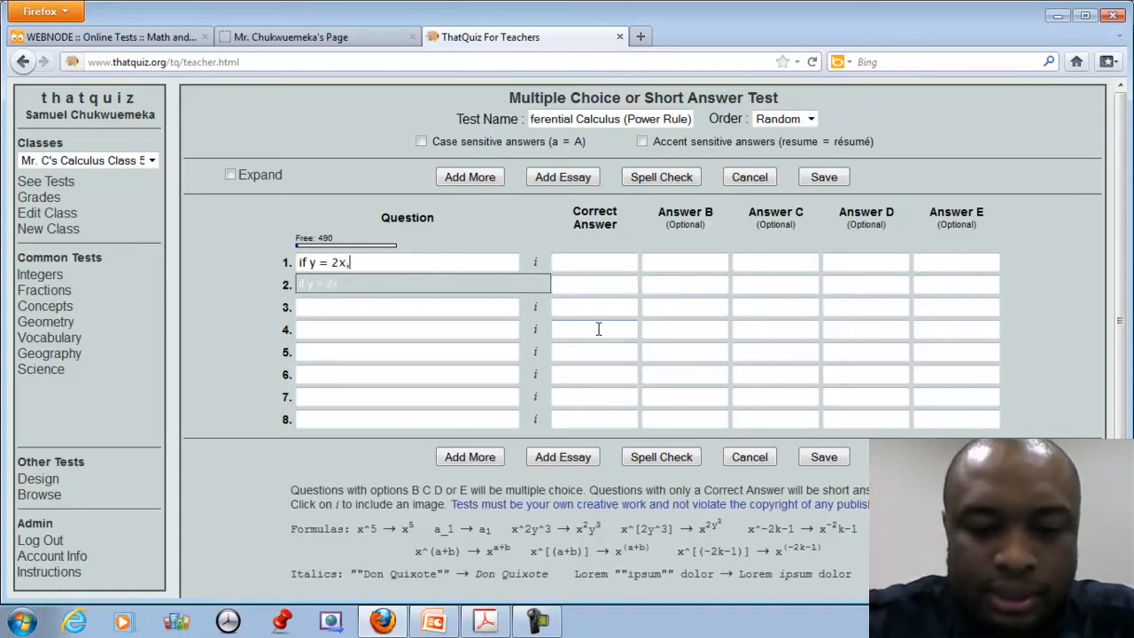
{"action": "type", "text": "x, find y'"}
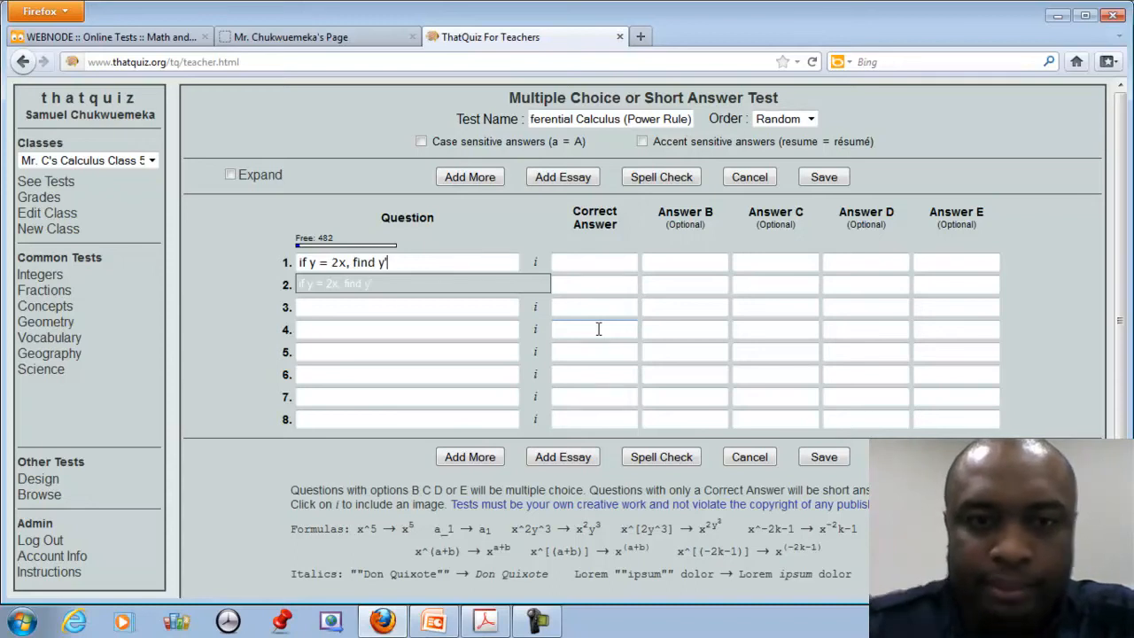
{"action": "left_click", "coordinate": [620, 262]}
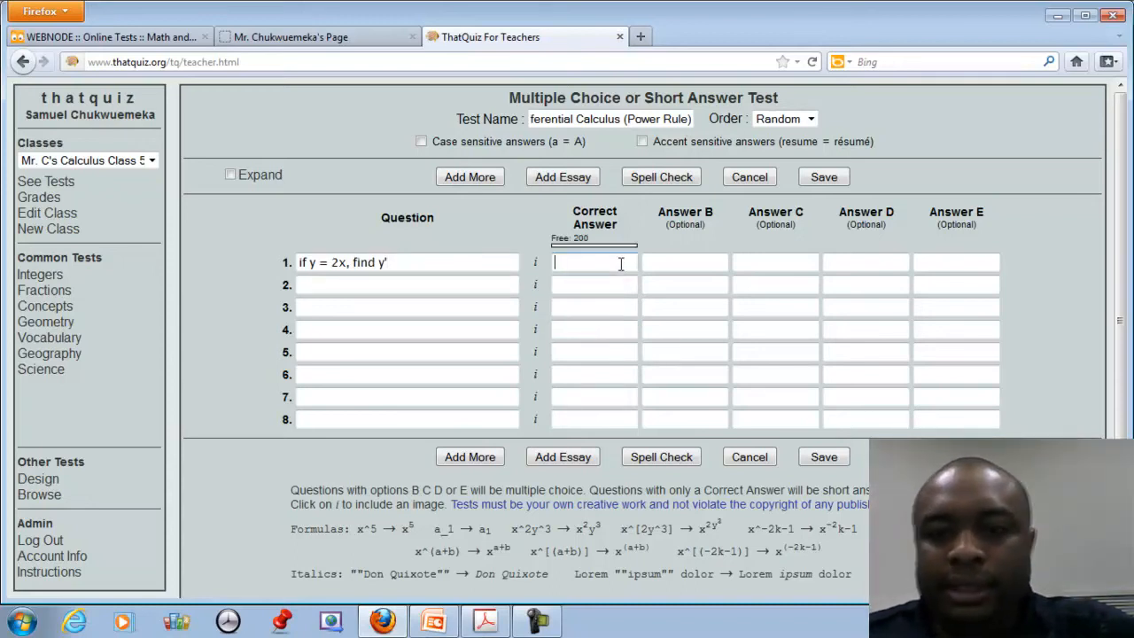
{"action": "type", "text": "2"}
{"action": "key", "text": "Tab"}
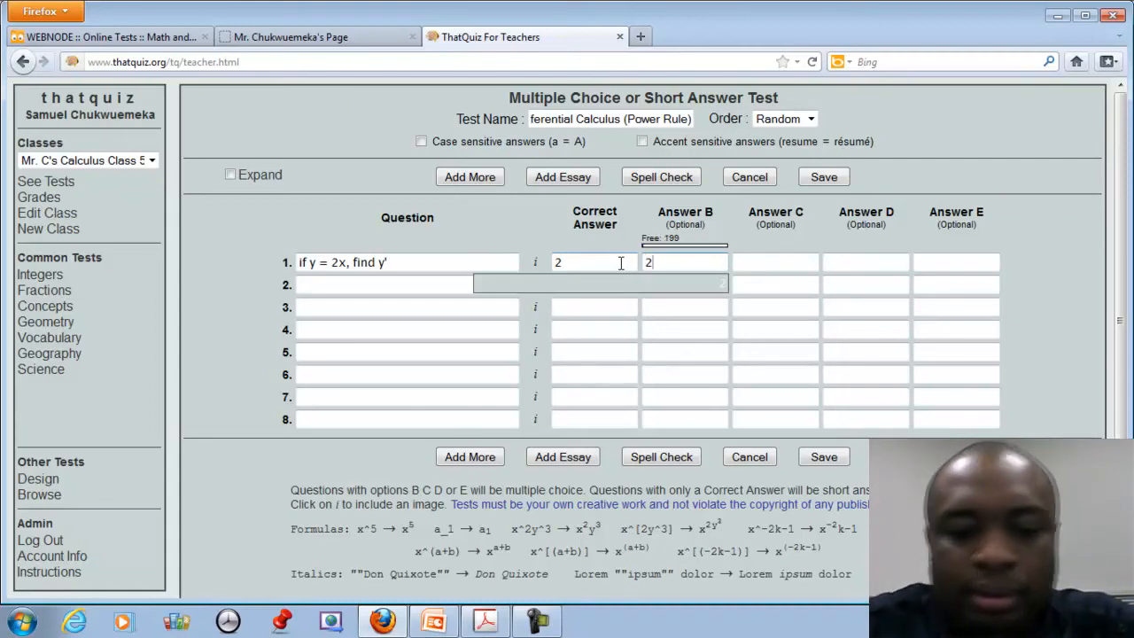
{"action": "key", "text": "Tab"}
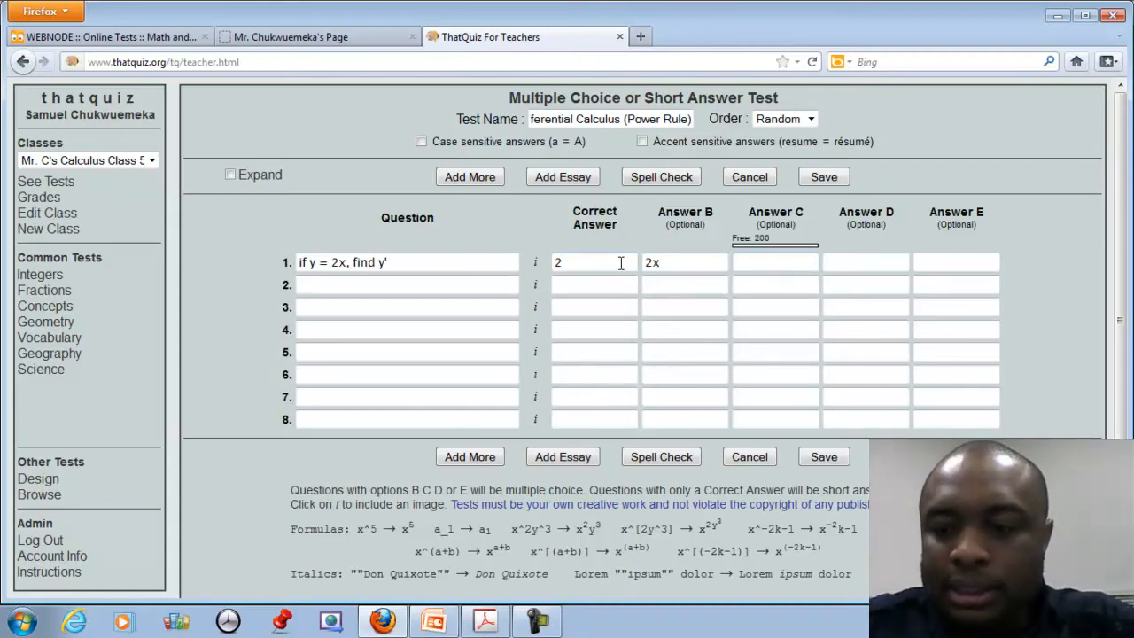
{"action": "type", "text": "0"}
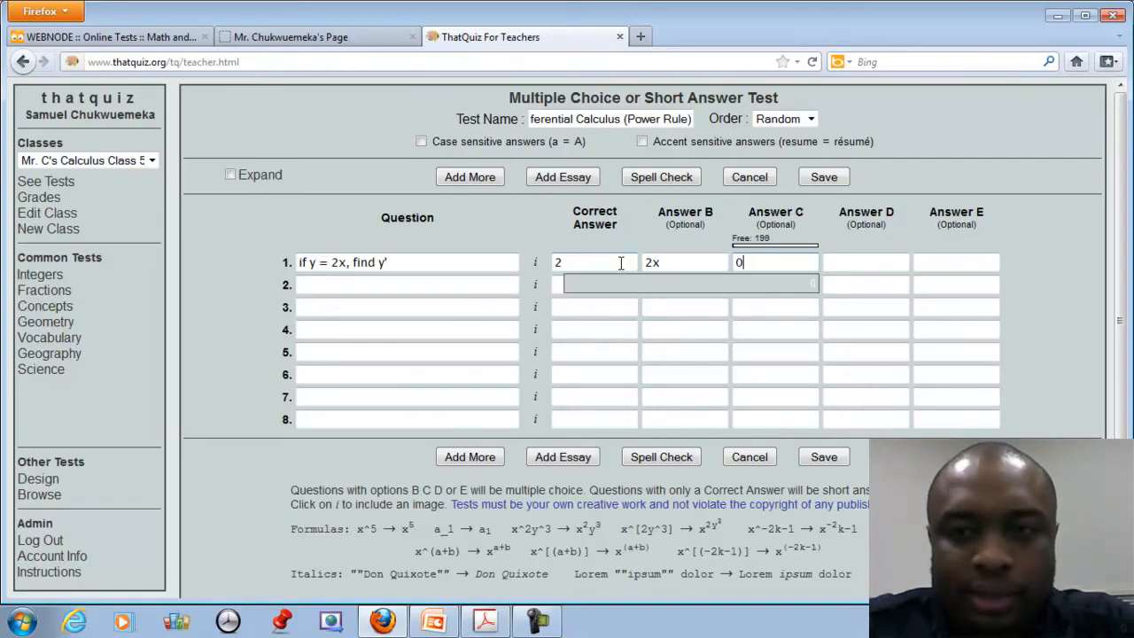
{"action": "key", "text": "Tab"}
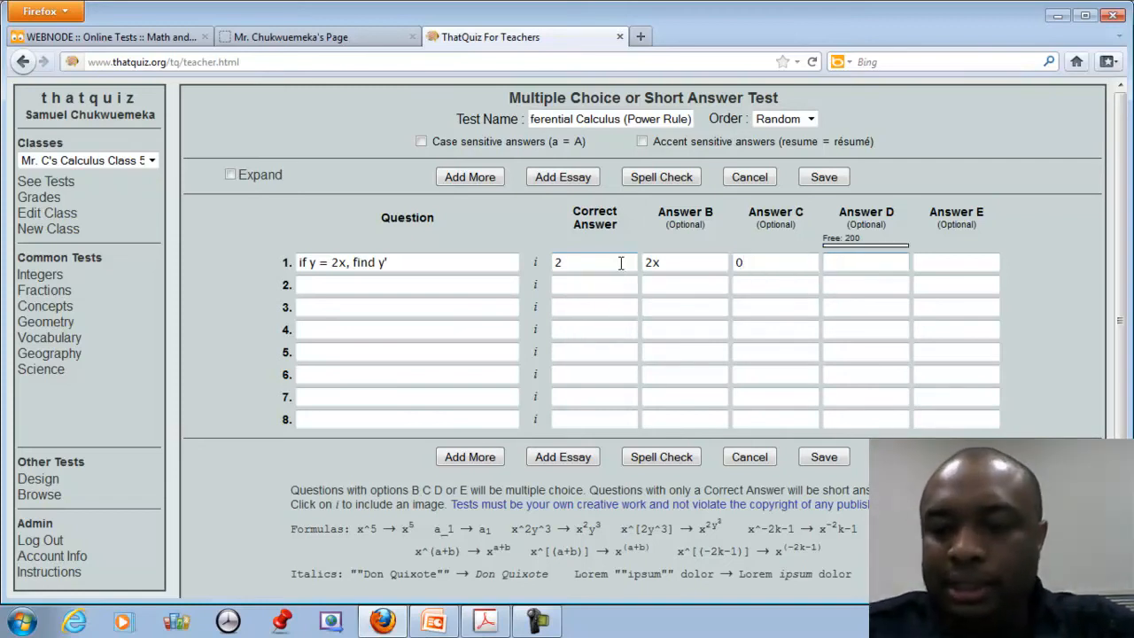
{"action": "type", "text": "4"}
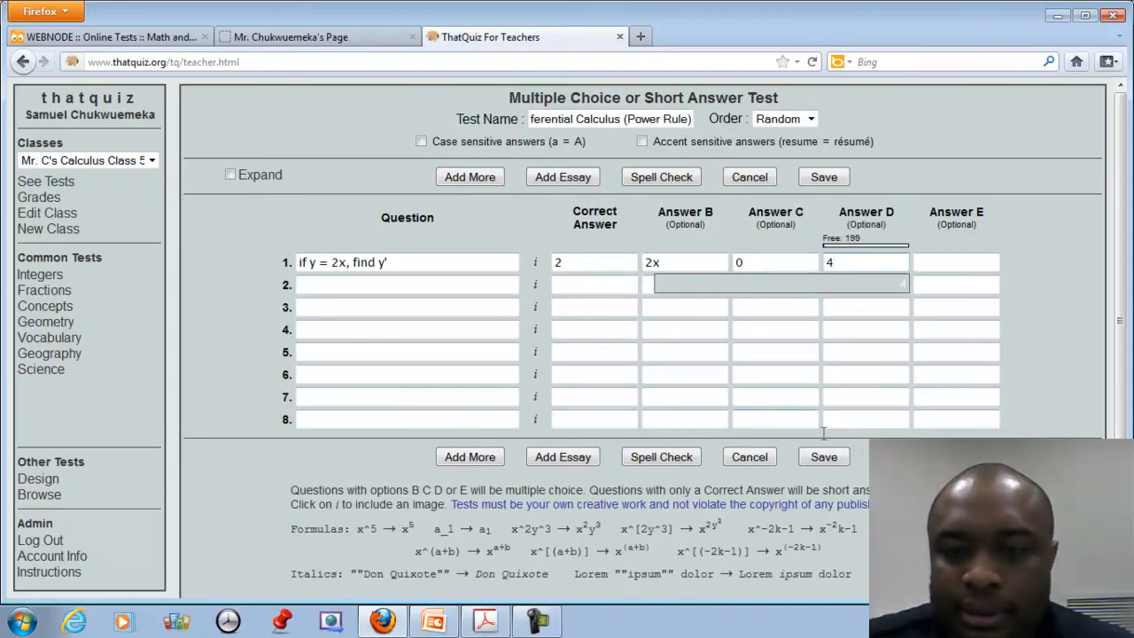
{"action": "left_click", "coordinate": [824, 457]}
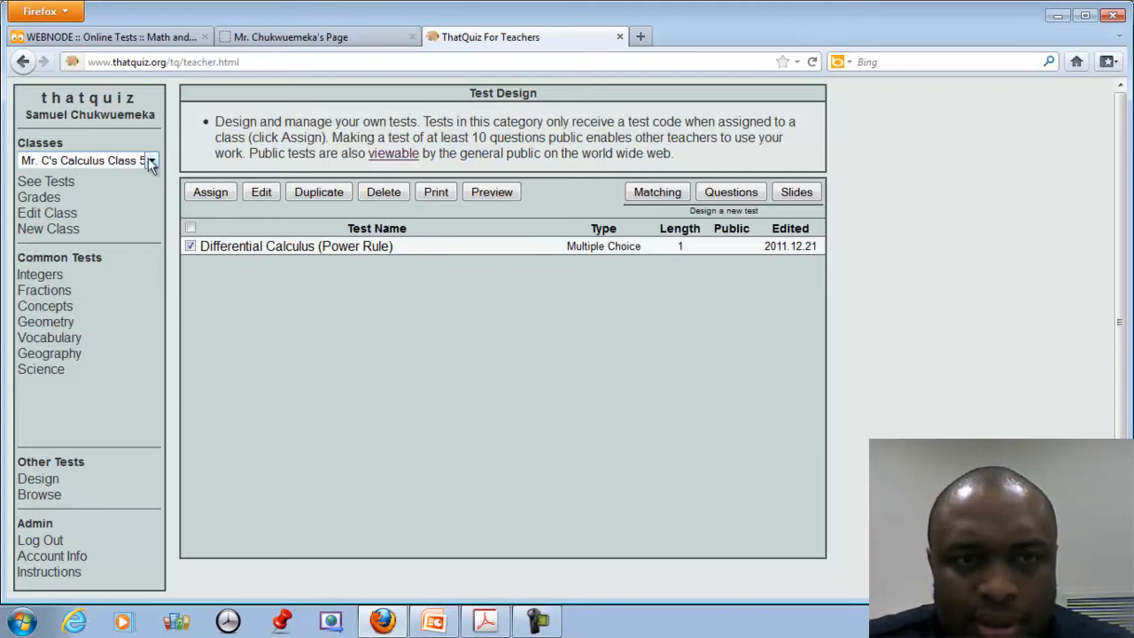
Confirm the calculus class has no tests, then reopen Differential Calculus (Power Rule) for editing.
{"action": "left_click", "coordinate": [49, 184]}
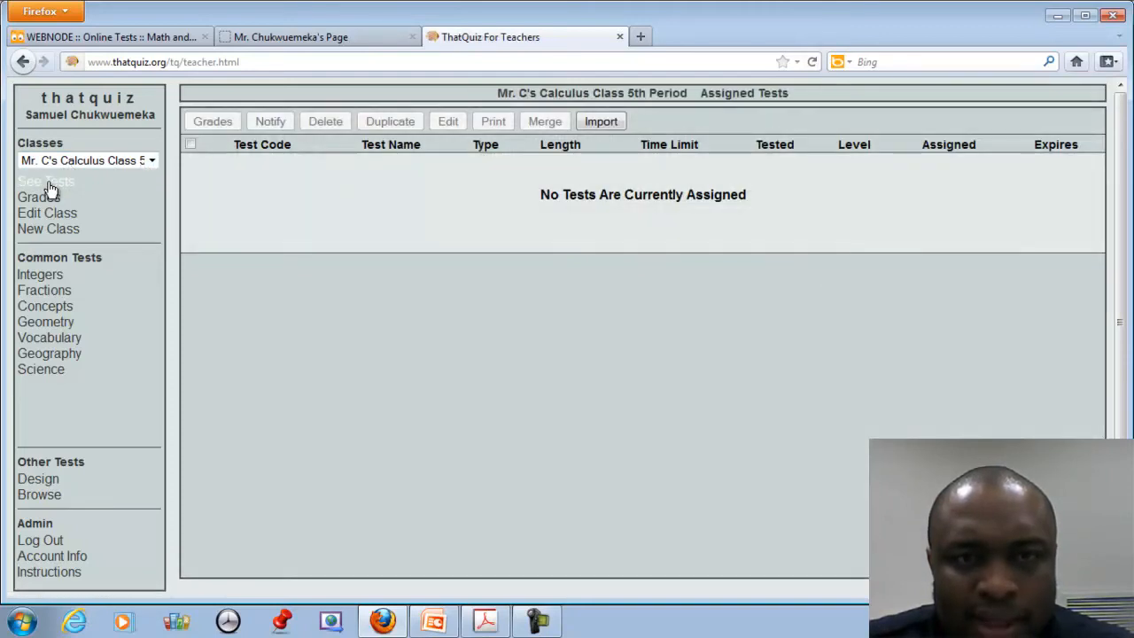
{"action": "left_click", "coordinate": [80, 162]}
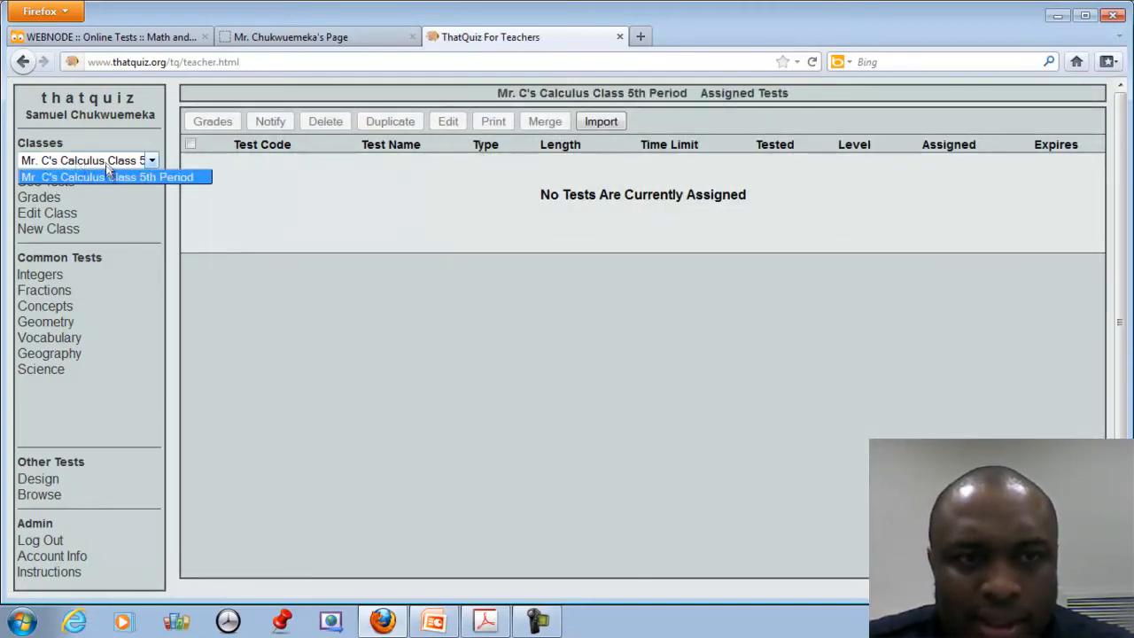
{"action": "left_click", "coordinate": [106, 177]}
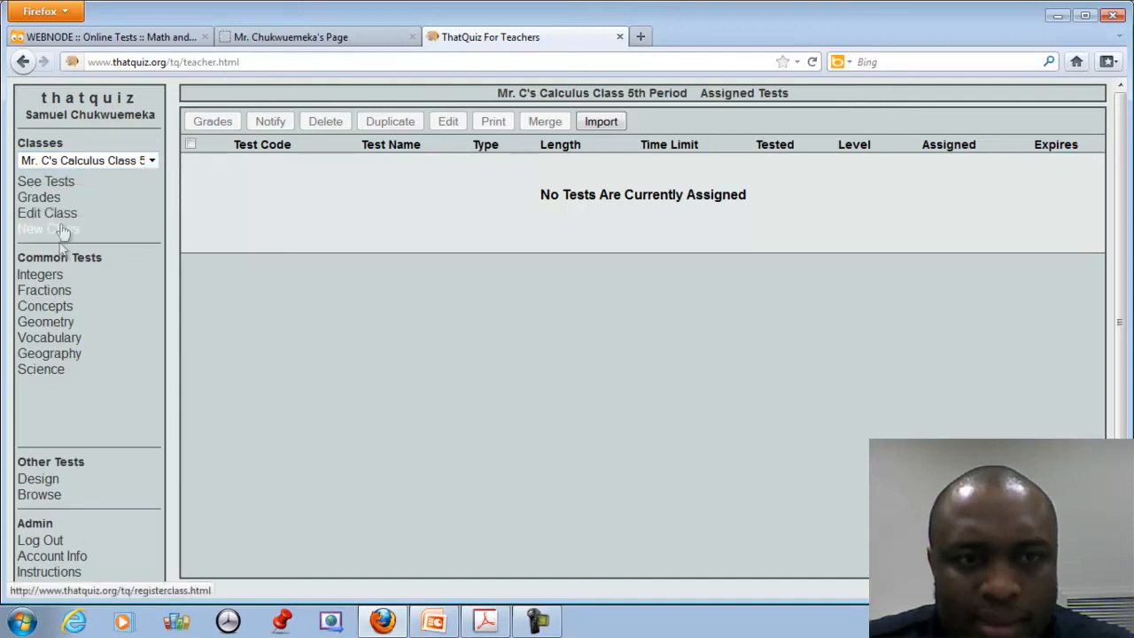
{"action": "left_click", "coordinate": [144, 161]}
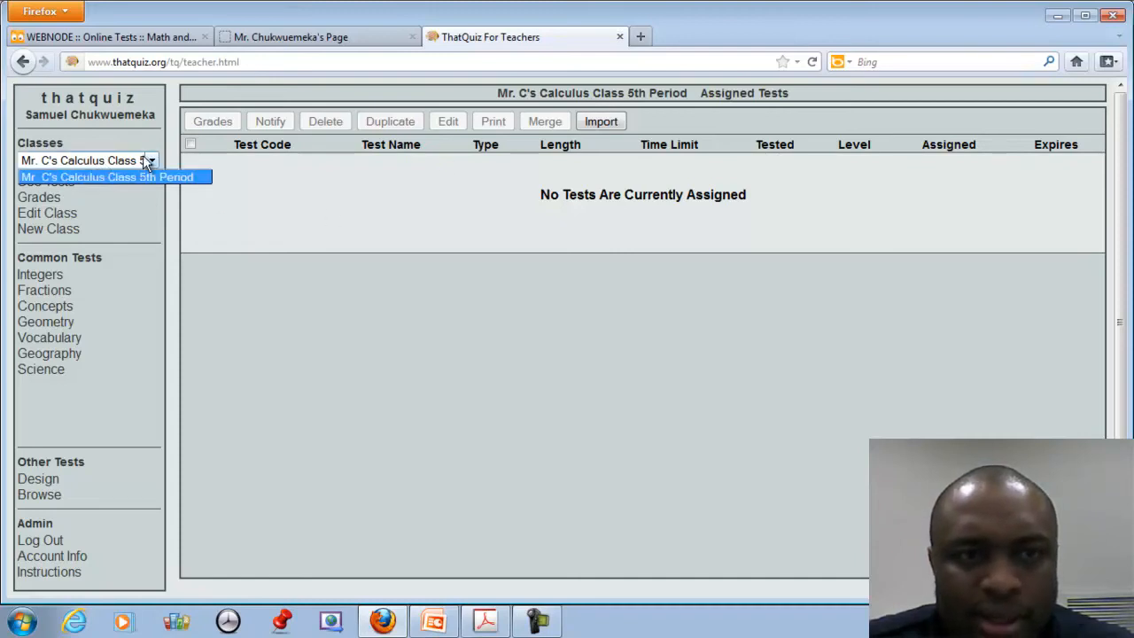
{"action": "left_click", "coordinate": [147, 173]}
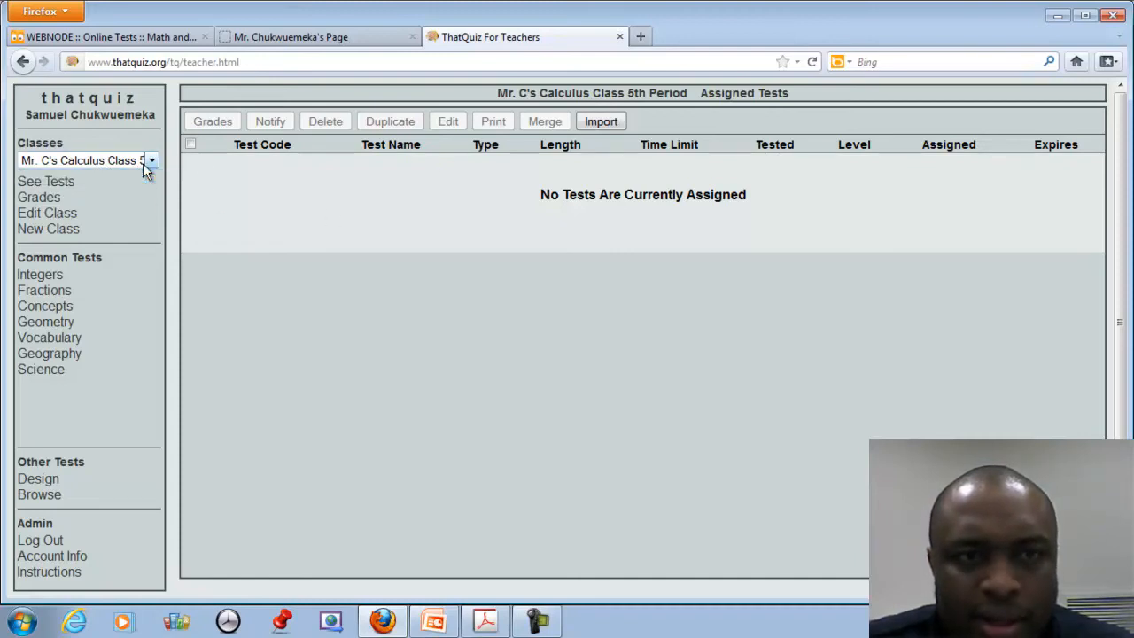
{"action": "left_click", "coordinate": [38, 479]}
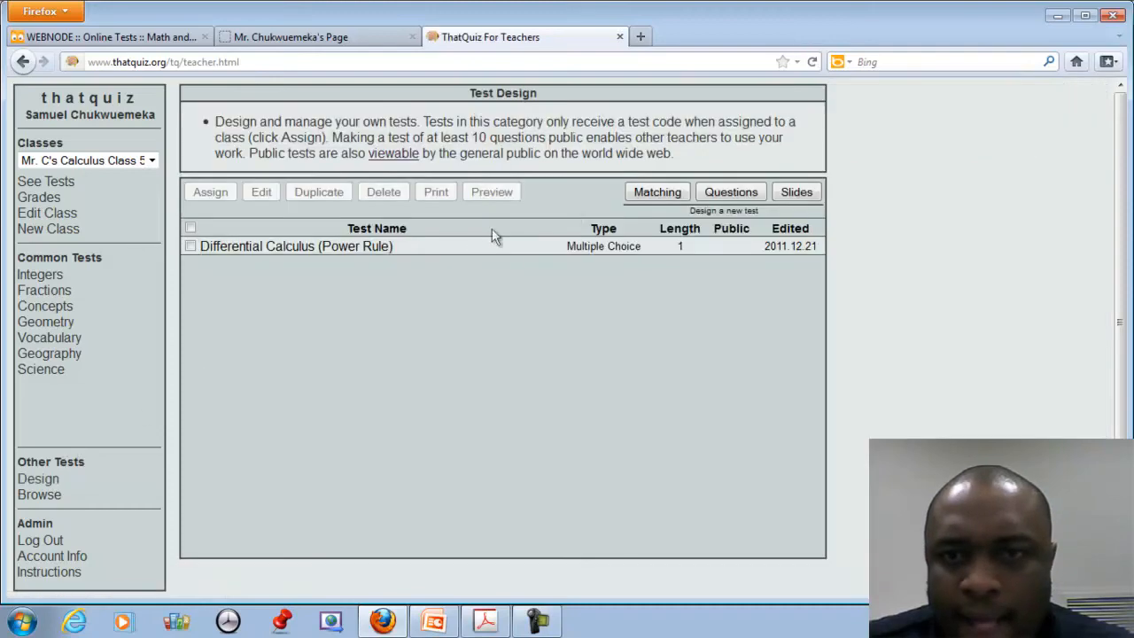
{"action": "left_click", "coordinate": [319, 253]}
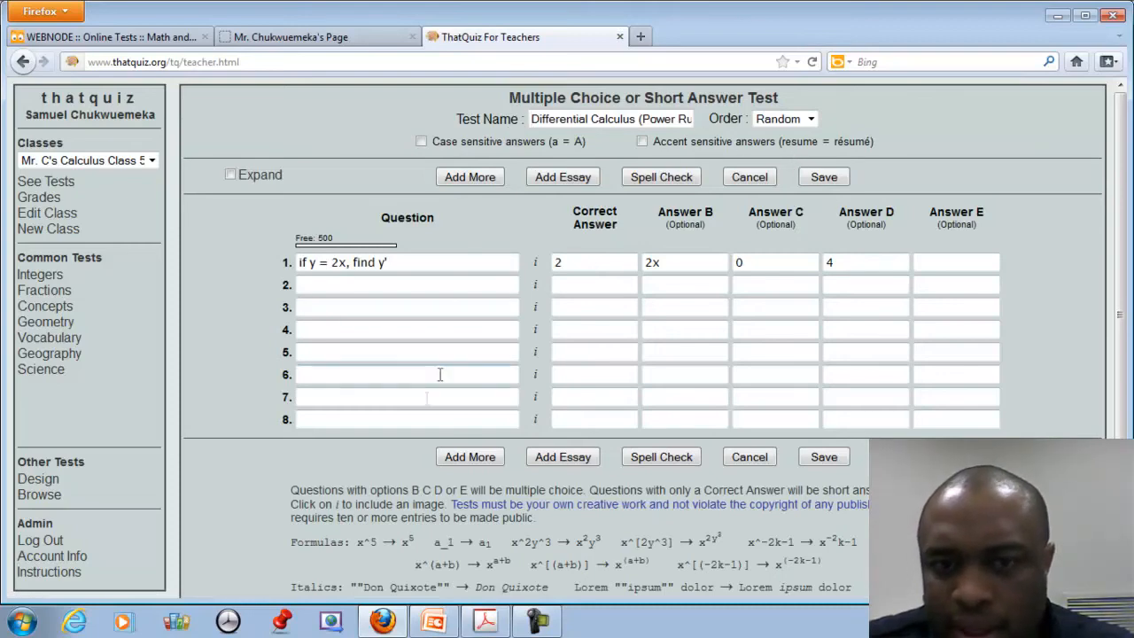
Review the one-question calculus test and save it back to the Test Design list.
{"action": "scroll", "coordinate": [420, 420], "scroll_direction": "down", "scroll_amount": 1}
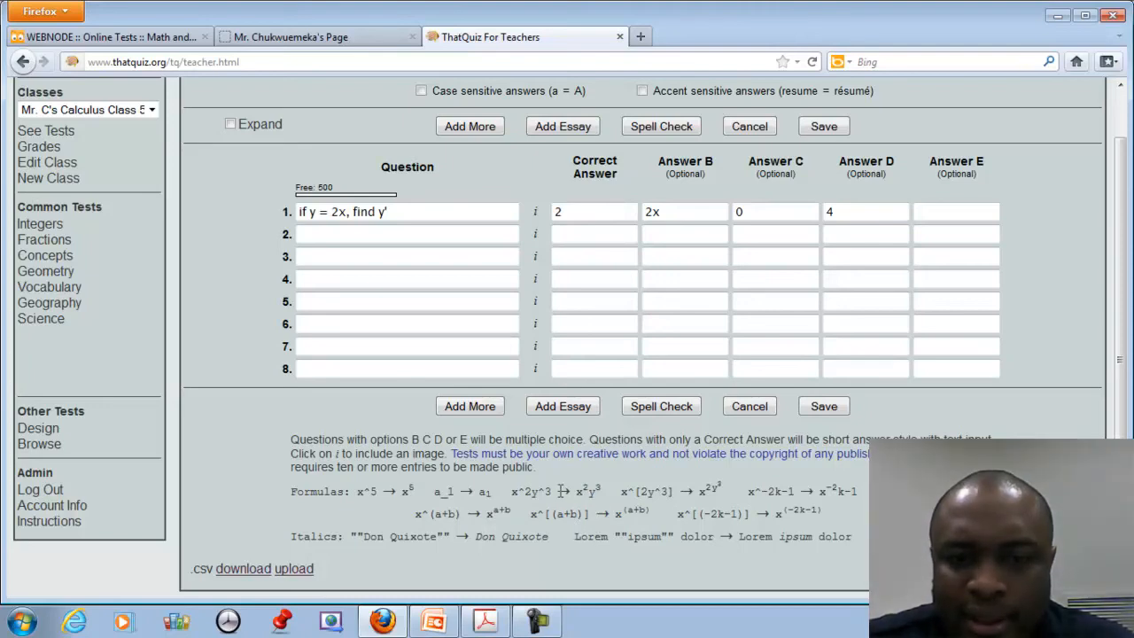
{"action": "scroll", "coordinate": [561, 490], "scroll_direction": "up", "scroll_amount": 1}
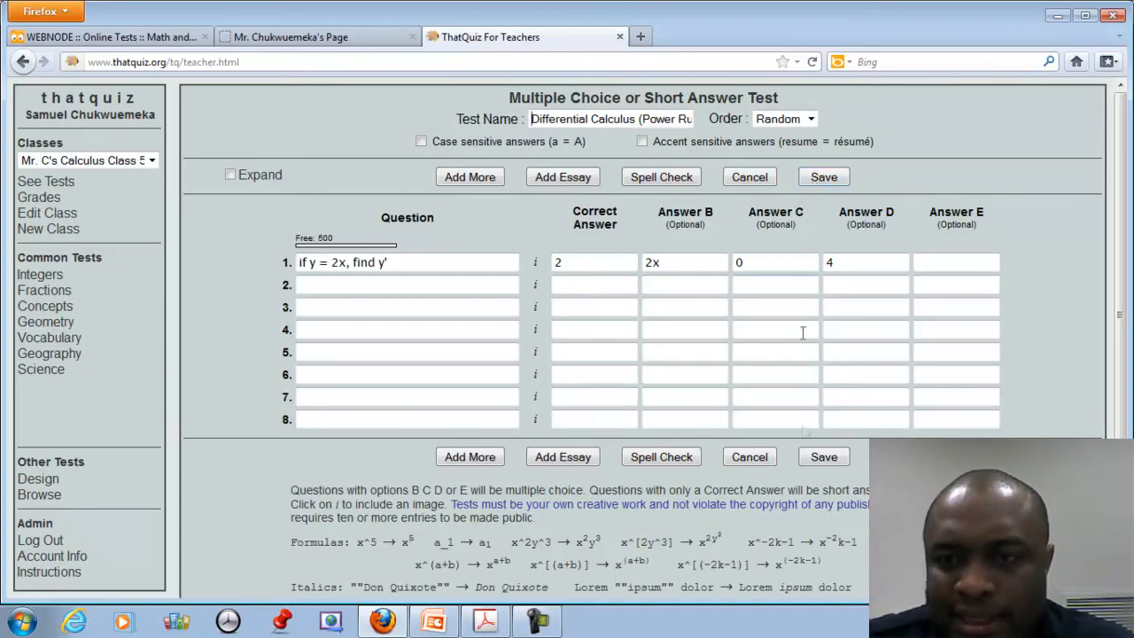
{"action": "left_click", "coordinate": [824, 456]}
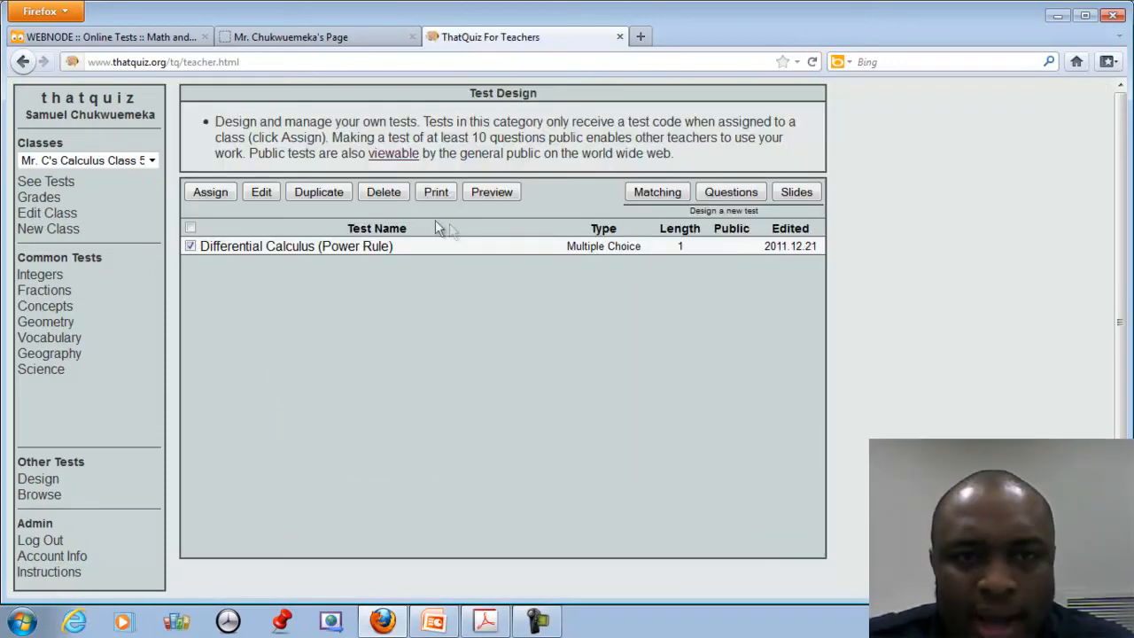
Assign the test to the calculus class, preview and copy its test code, then log out.
{"action": "left_click", "coordinate": [220, 196]}
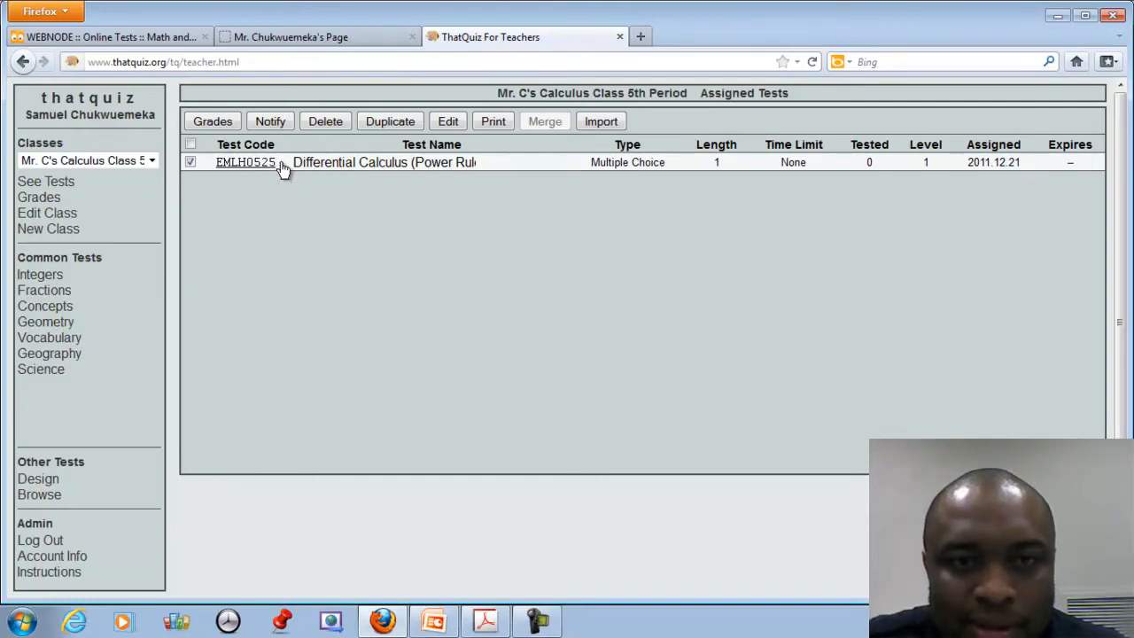
{"action": "left_click_drag", "start_coordinate": [274, 167], "coordinate": [222, 169]}
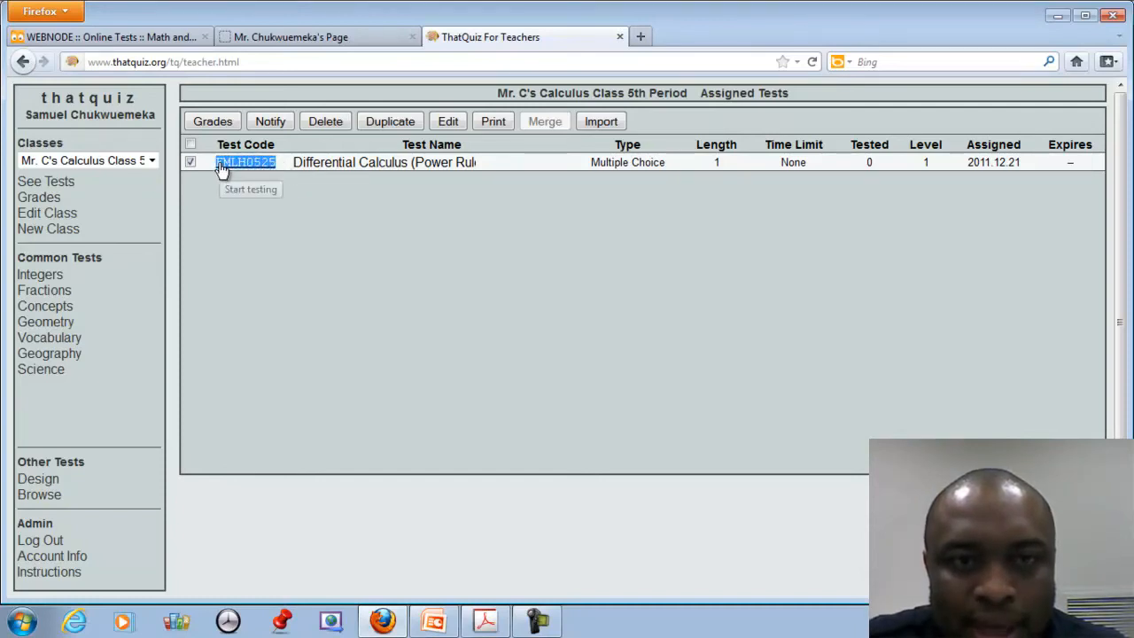
{"action": "left_click", "coordinate": [222, 171]}
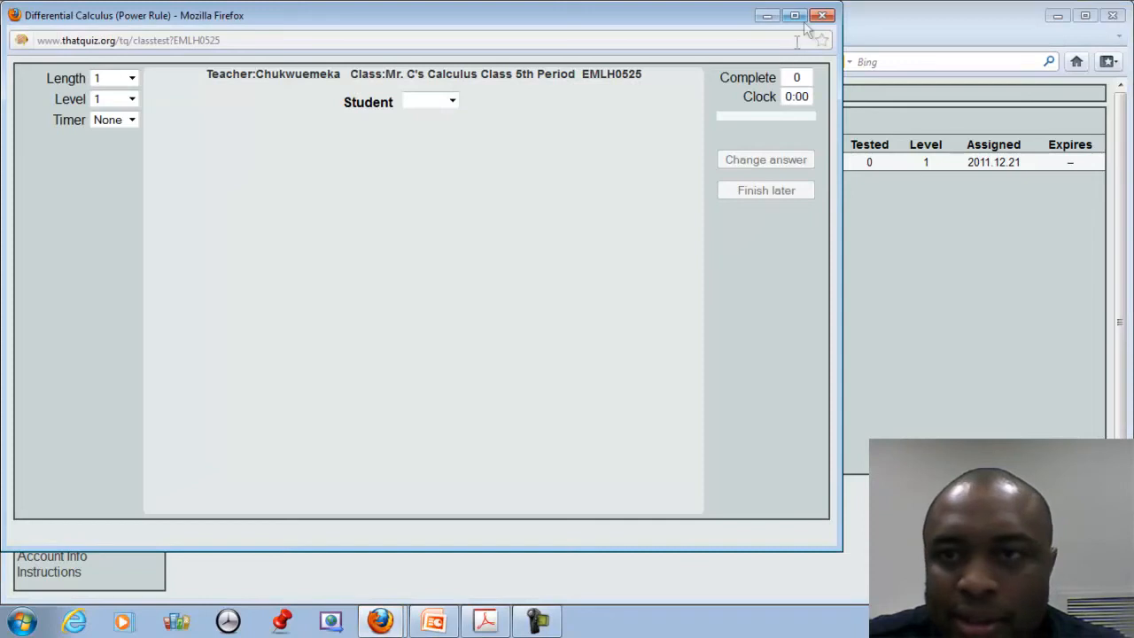
{"action": "left_click", "coordinate": [822, 15]}
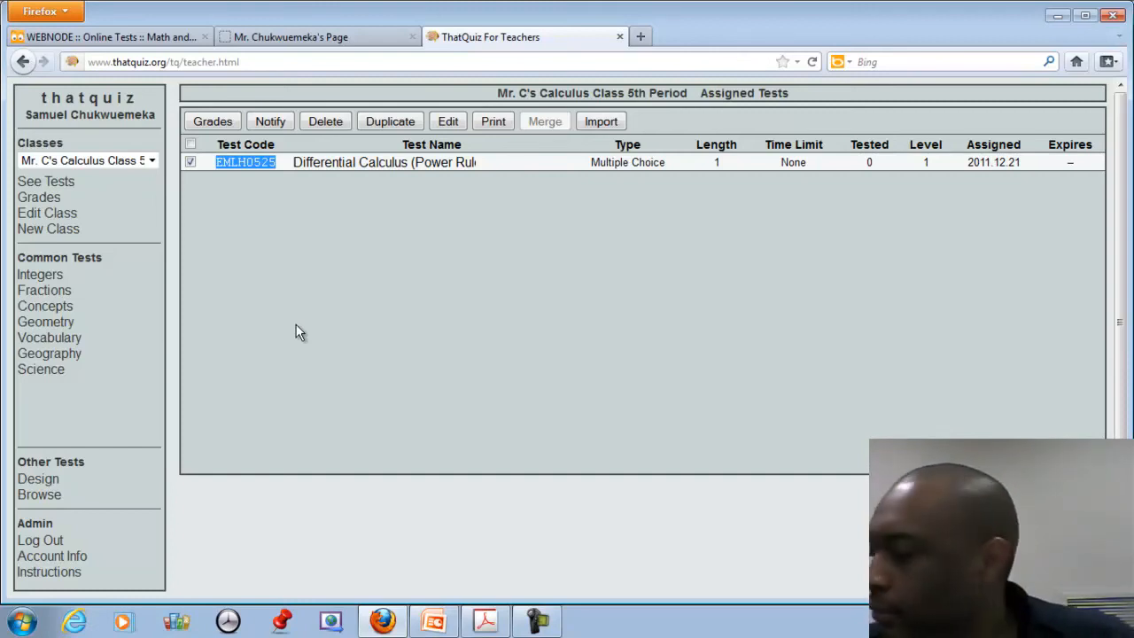
{"action": "right_click", "coordinate": [245, 165]}
{"action": "left_click", "coordinate": [296, 176]}
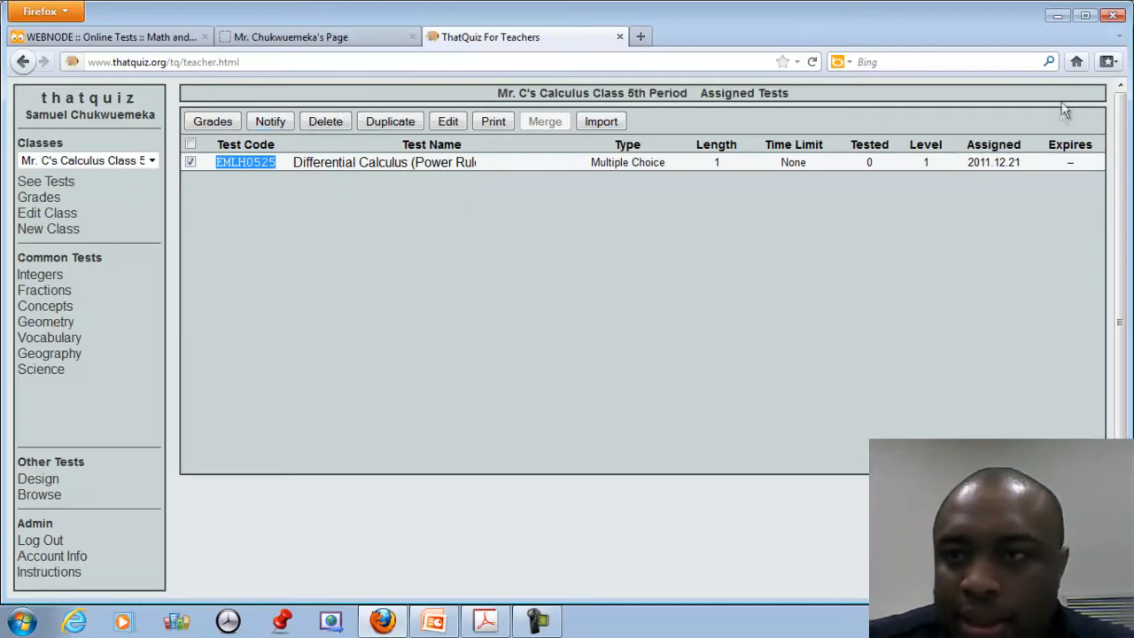
{"action": "left_click", "coordinate": [48, 548]}
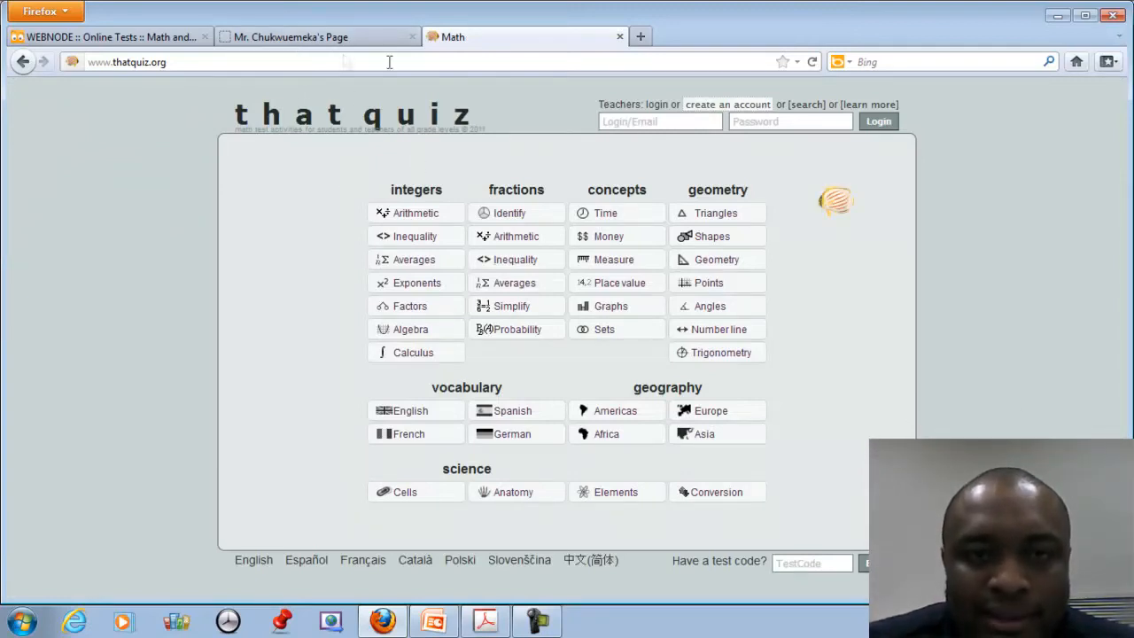
Add 'First Test on Differential Calculus (Test Code is EMLH0525)' under Online Tests and select its title.
{"action": "left_click", "coordinate": [339, 39]}
{"action": "left_click", "coordinate": [155, 38]}
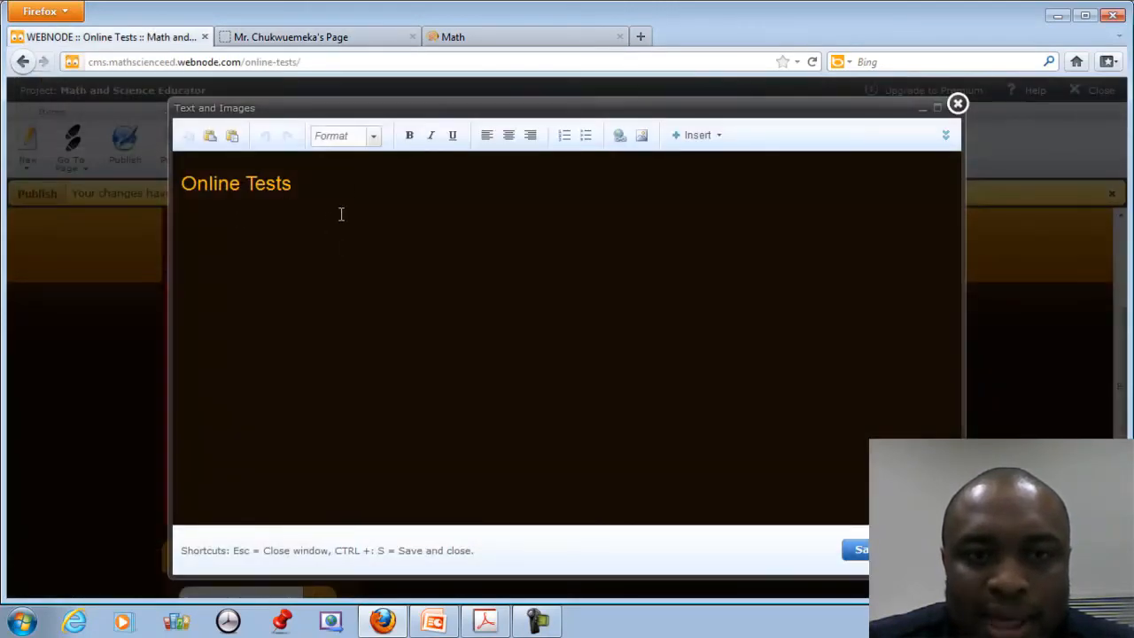
{"action": "left_click", "coordinate": [312, 209]}
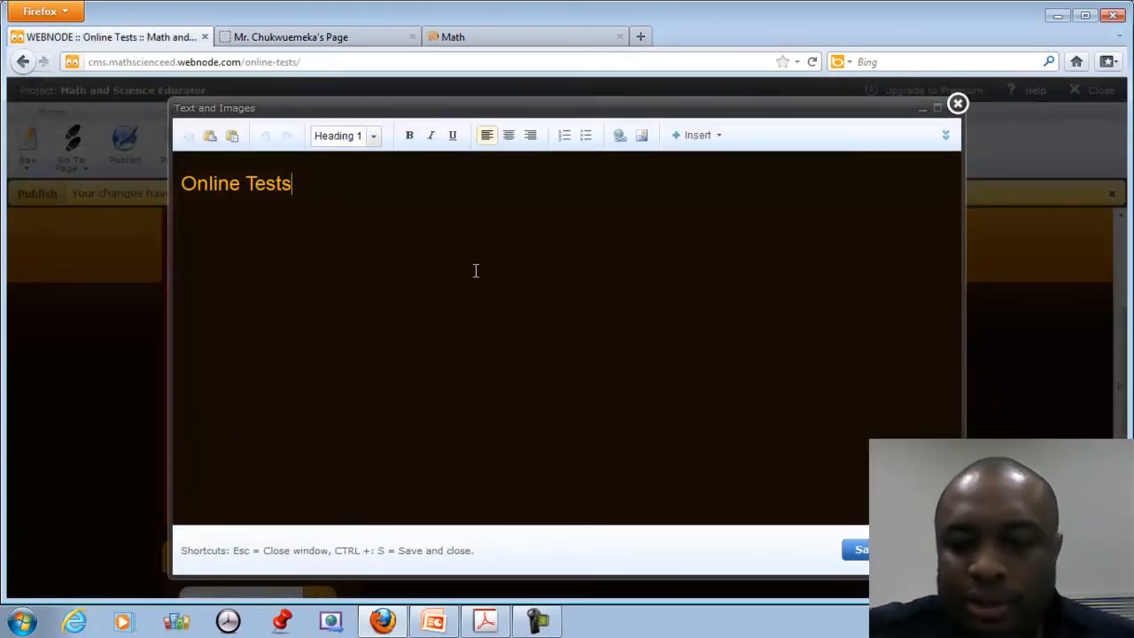
{"action": "key", "text": "Return"}
{"action": "key", "text": "Return"}
{"action": "type", "text": "F"}
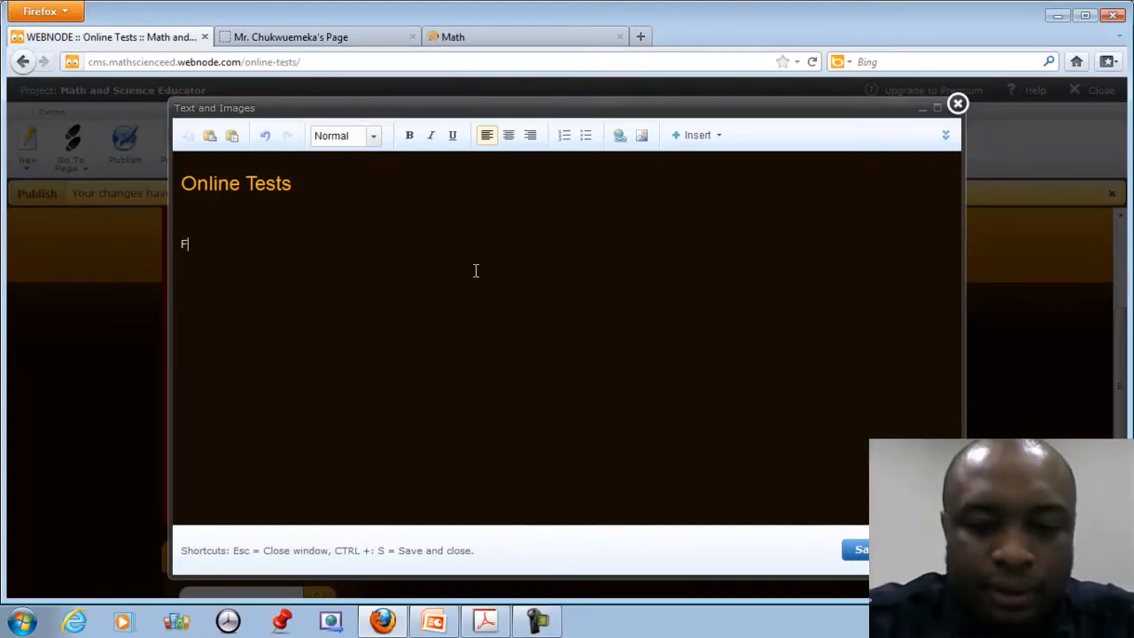
{"action": "type", "text": "irst Test on "}
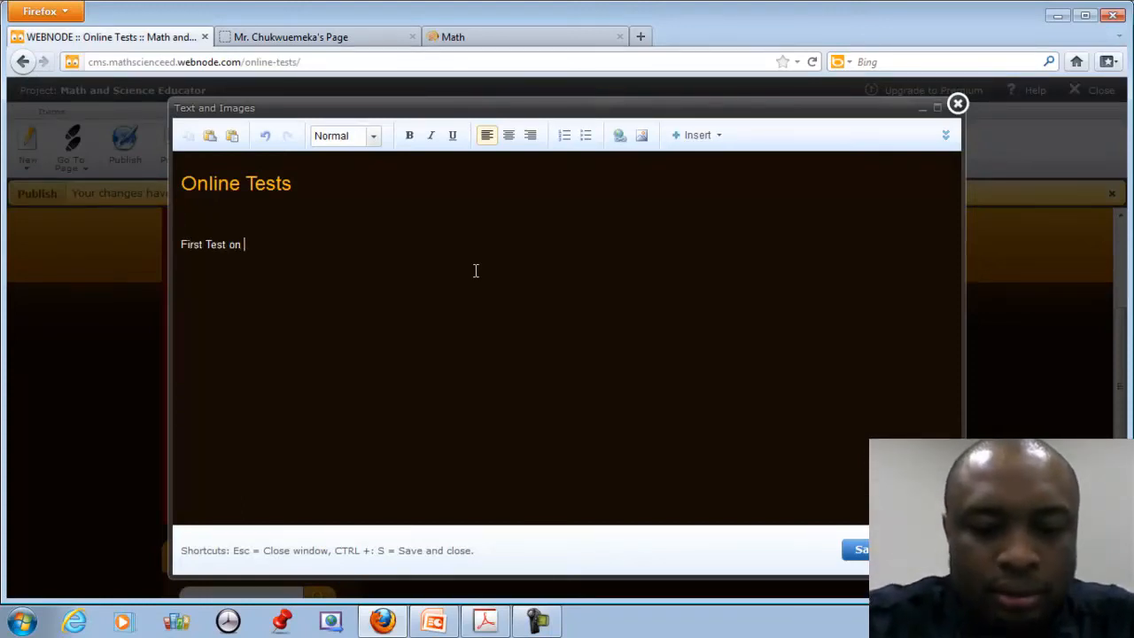
{"action": "type", "text": "Dif"}
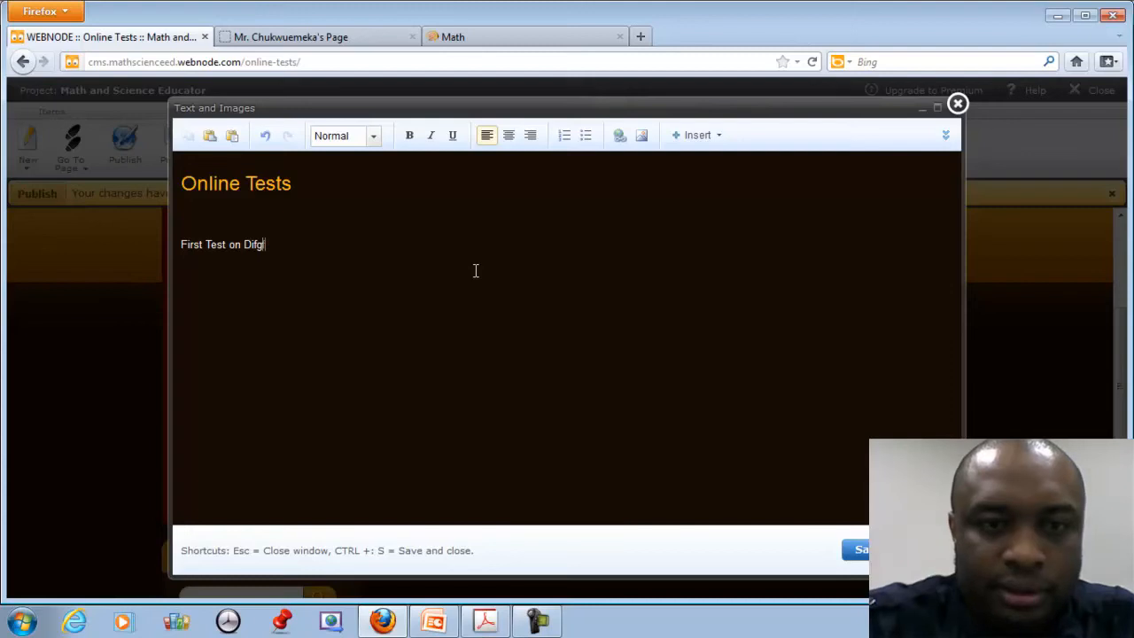
{"action": "type", "text": "ferential Calculus"}
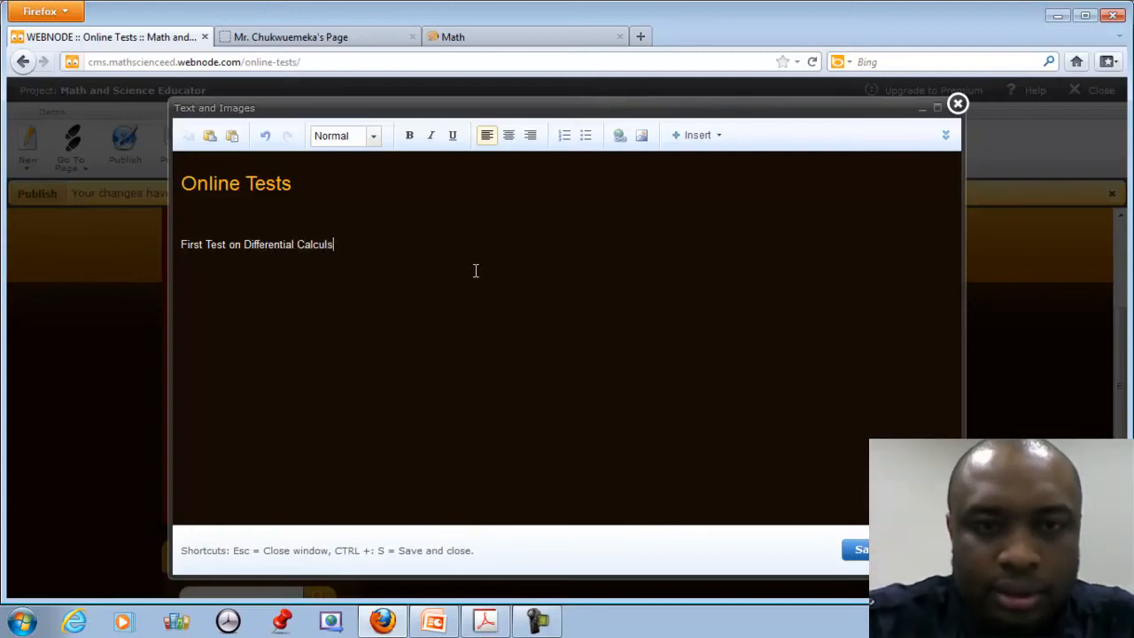
{"action": "type", "text": " (Test Code is"}
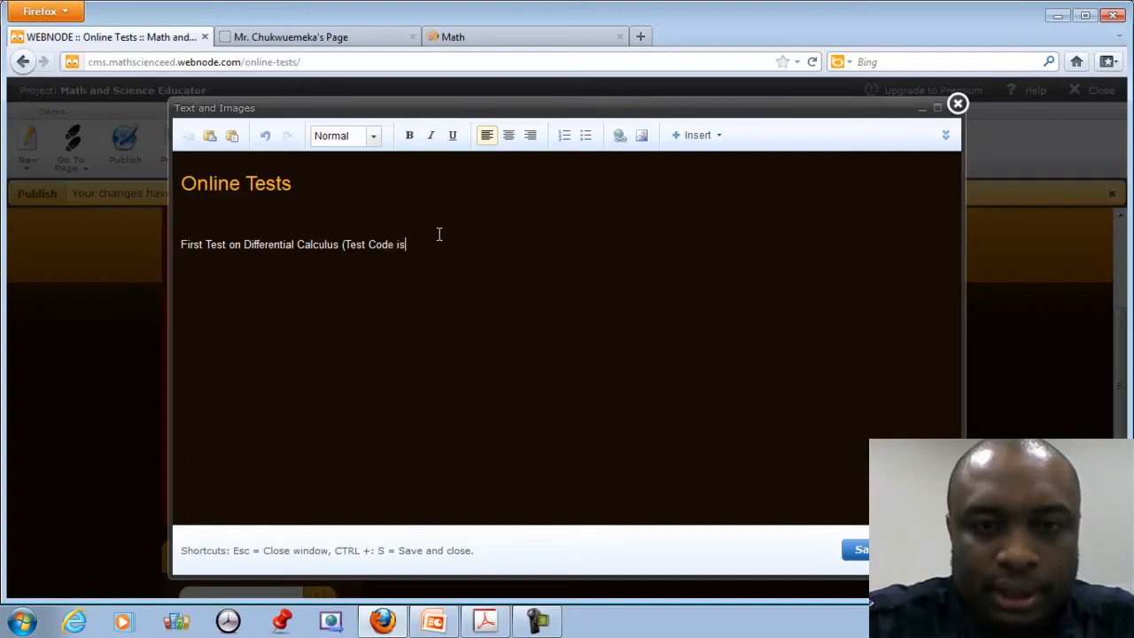
{"action": "type", "text": " EMLH0525)"}
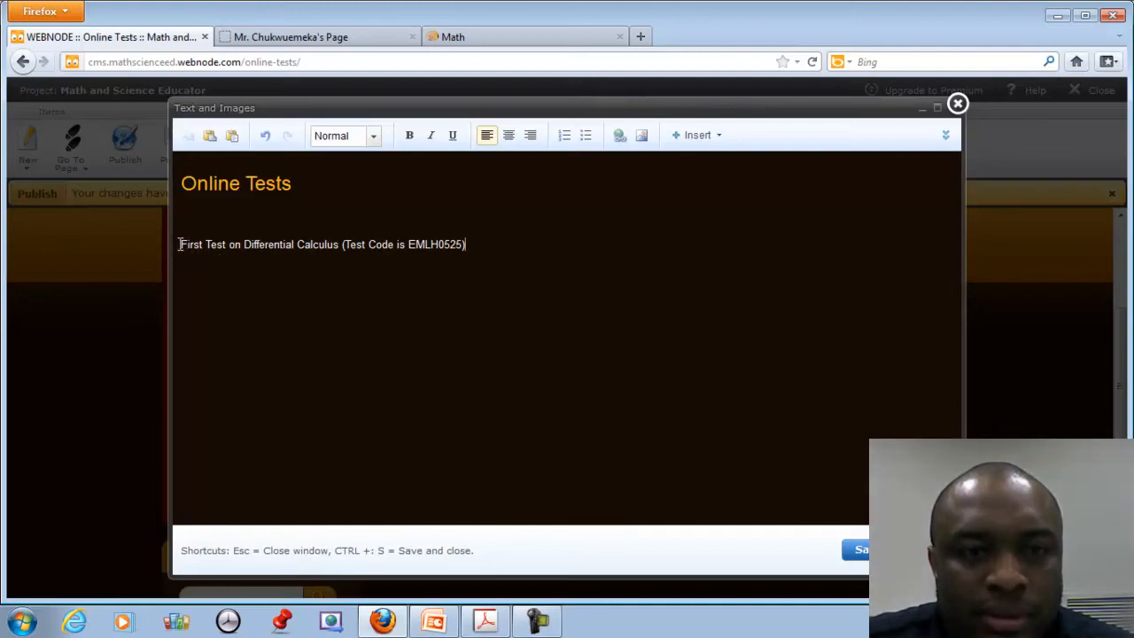
{"action": "left_click_drag", "start_coordinate": [183, 245], "coordinate": [309, 239]}
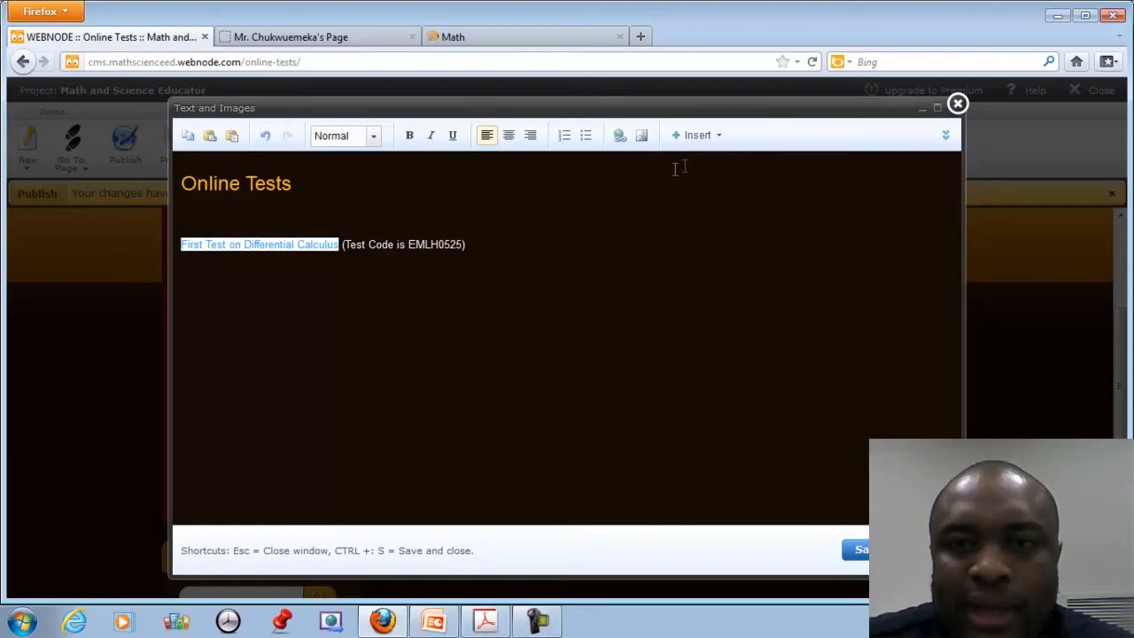
{"action": "left_click", "coordinate": [621, 136]}
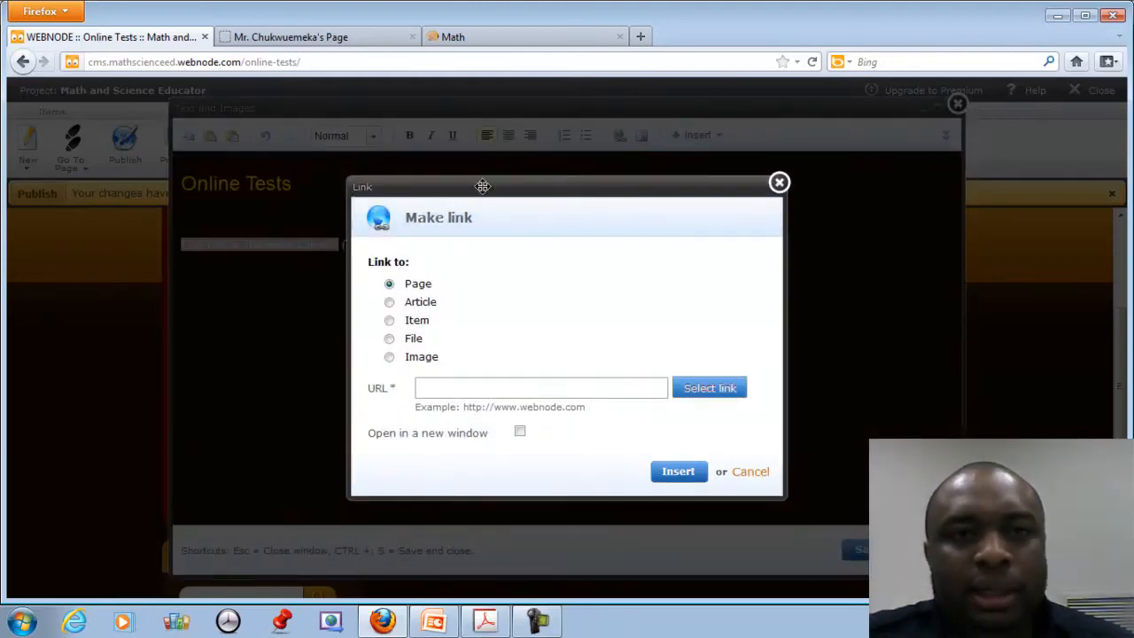
{"action": "left_click", "coordinate": [483, 37]}
{"action": "left_click", "coordinate": [214, 61]}
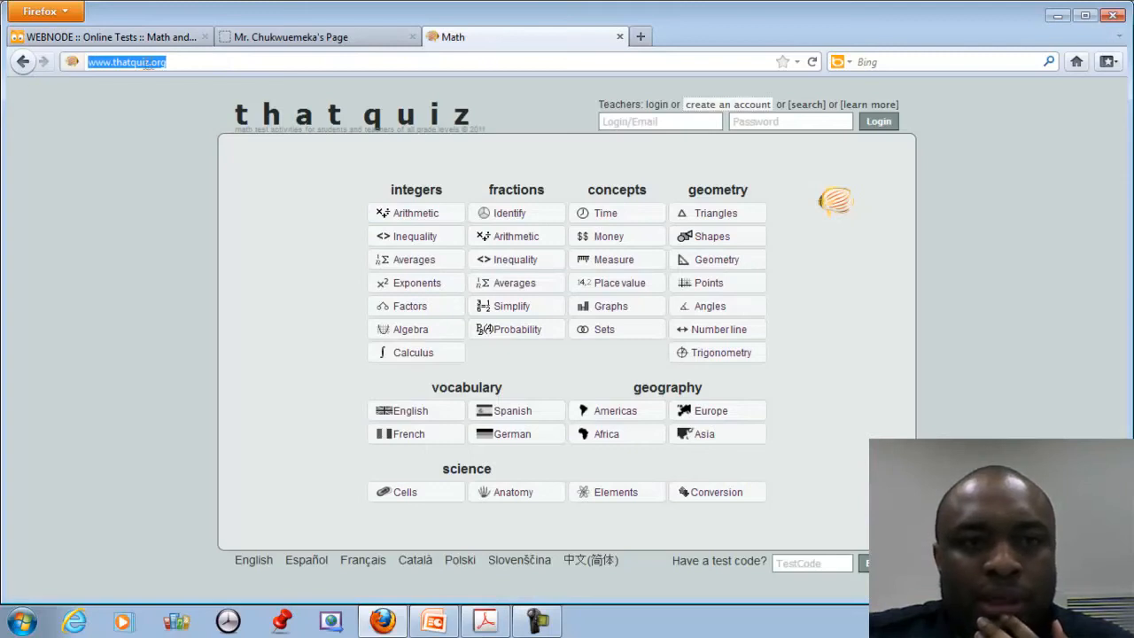
{"action": "right_click", "coordinate": [149, 63]}
{"action": "left_click", "coordinate": [206, 120]}
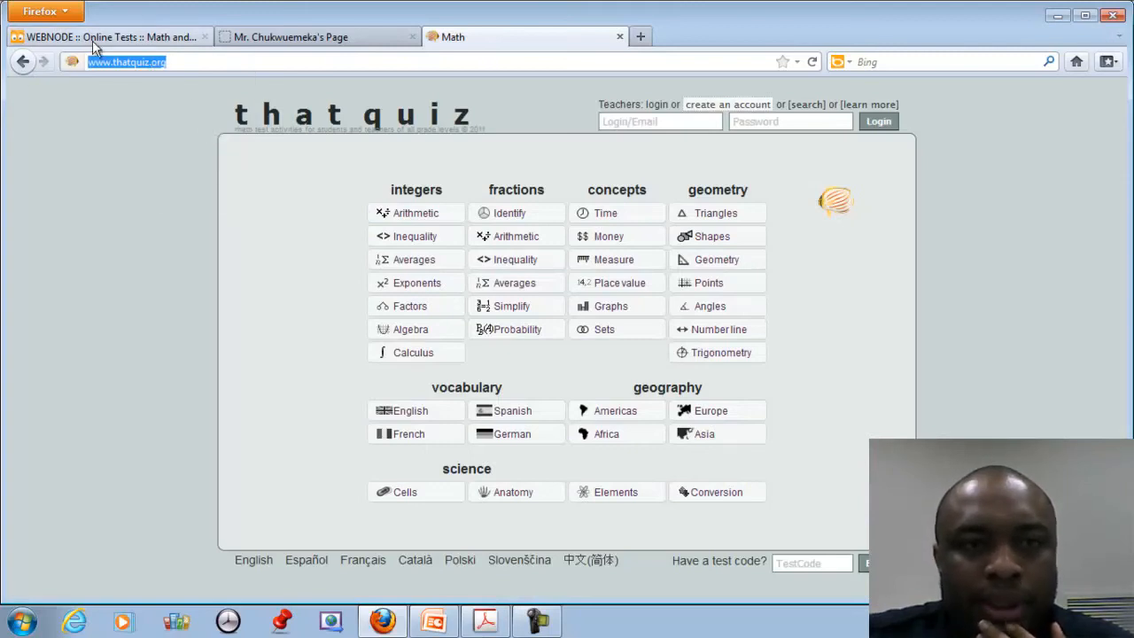
{"action": "left_click", "coordinate": [92, 37]}
{"action": "key", "text": "ctrl+v"}
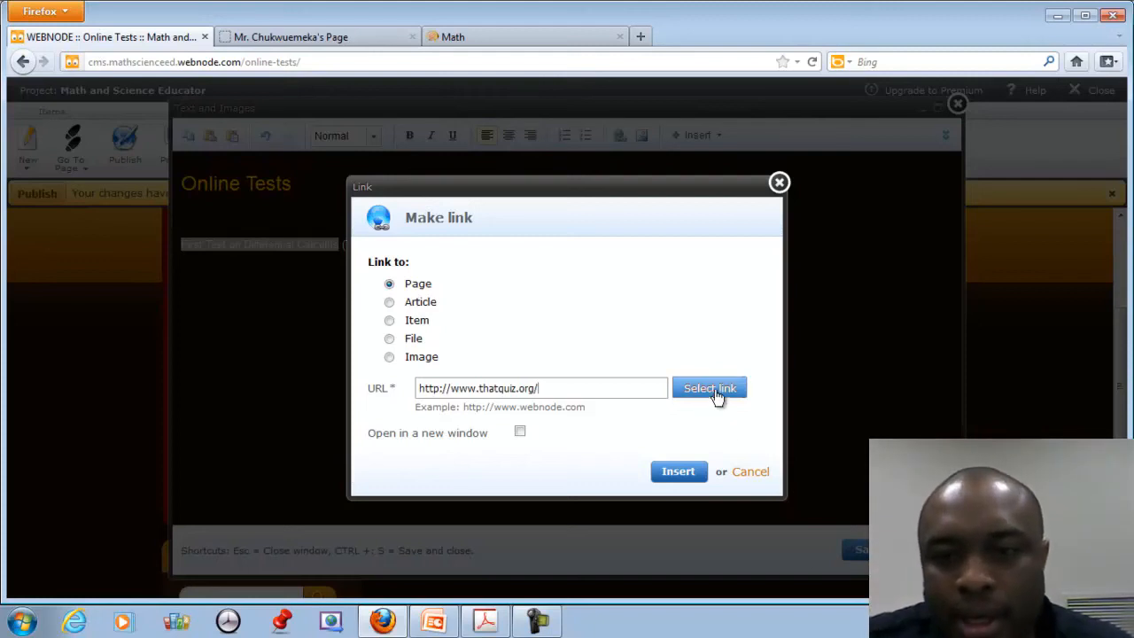
{"action": "left_click", "coordinate": [698, 472]}
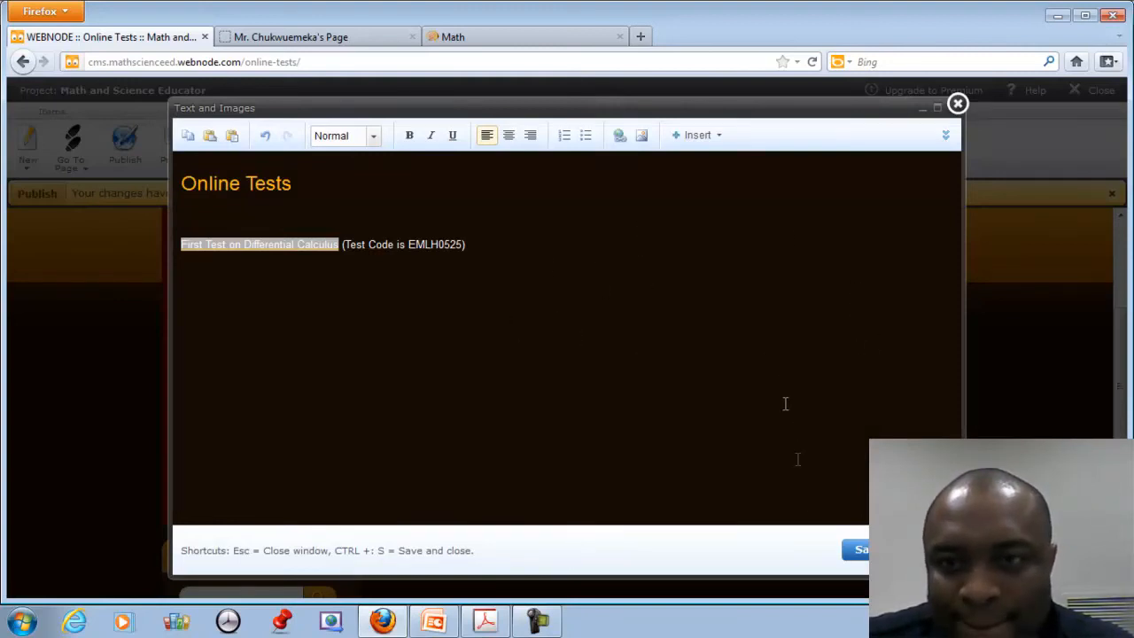
{"action": "left_click", "coordinate": [622, 140]}
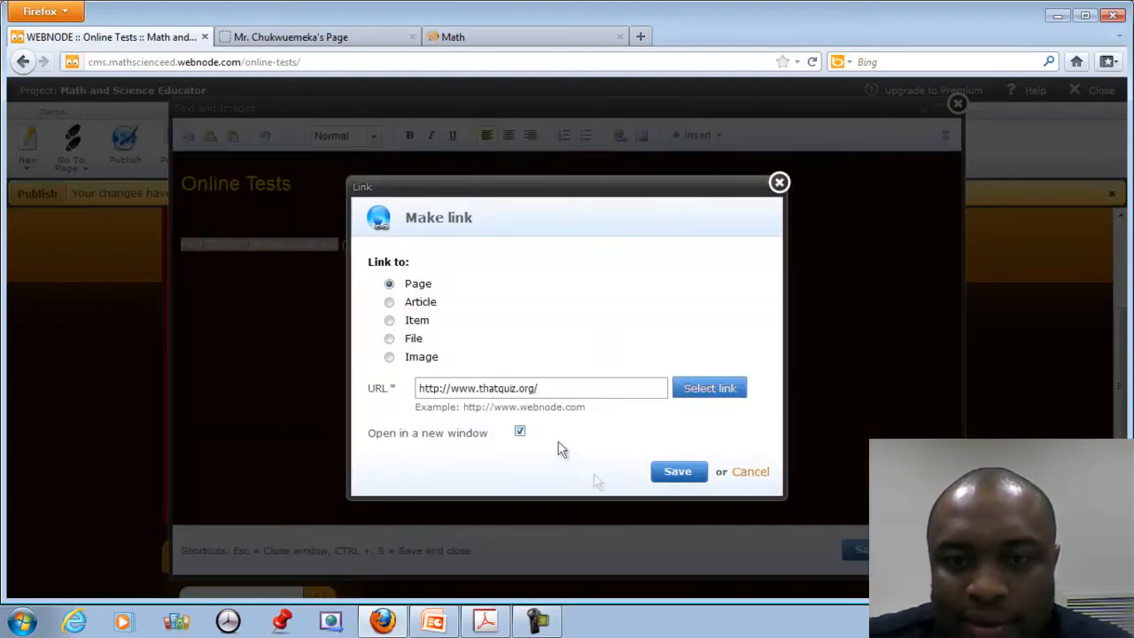
{"action": "left_click", "coordinate": [678, 479]}
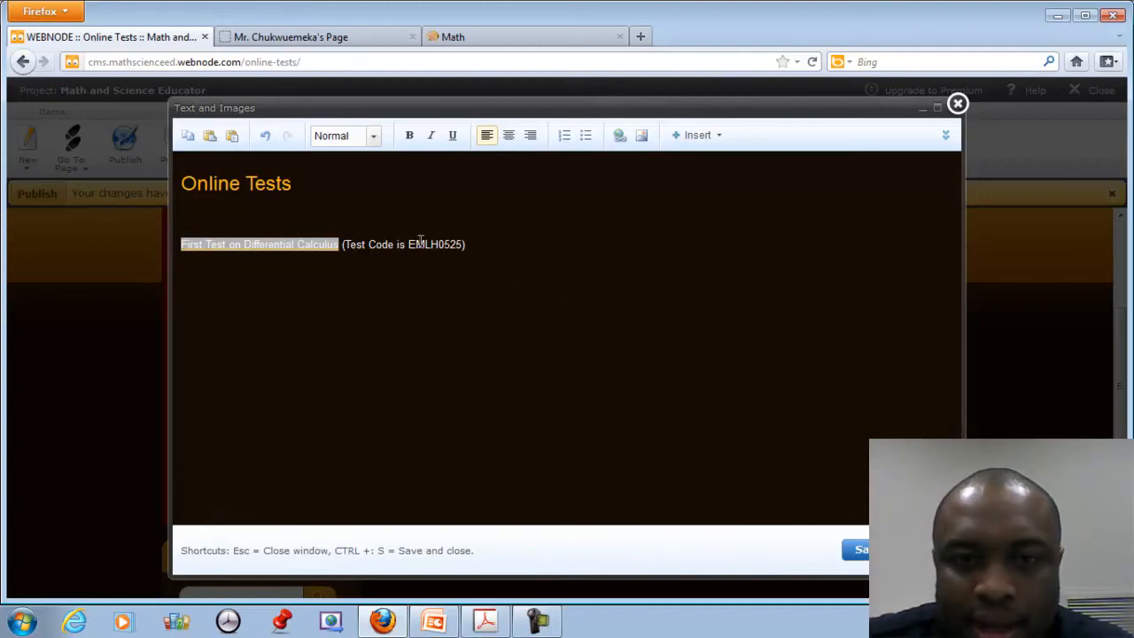
Try to copy the test code EMLH0525, dismissing the copy permission warning.
{"action": "left_click_drag", "start_coordinate": [410, 245], "coordinate": [460, 247]}
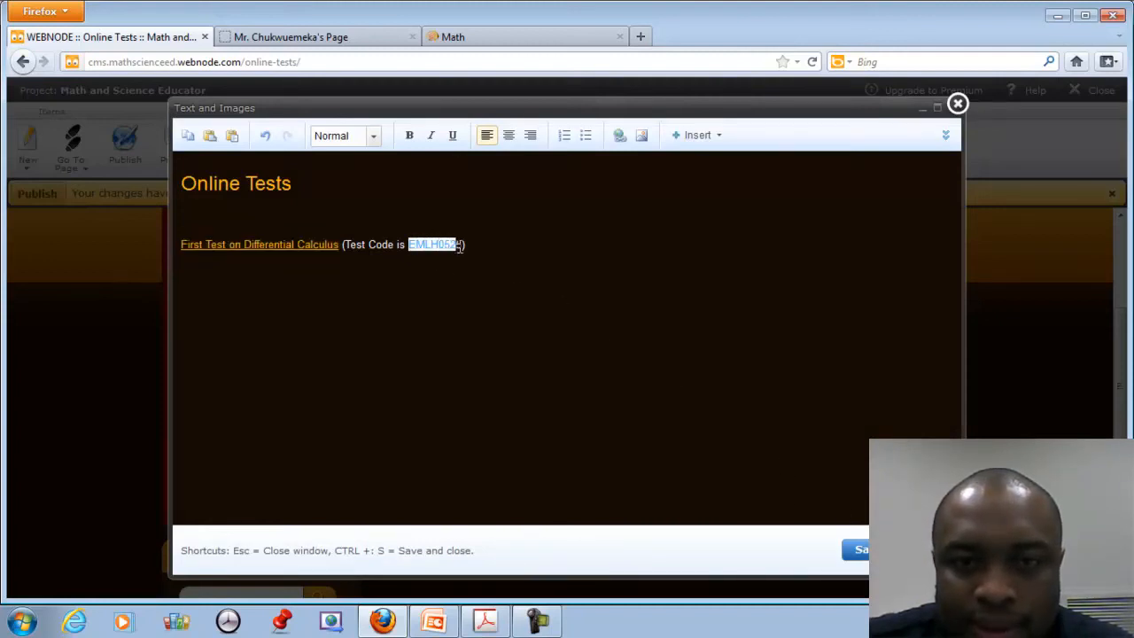
{"action": "right_click", "coordinate": [457, 246]}
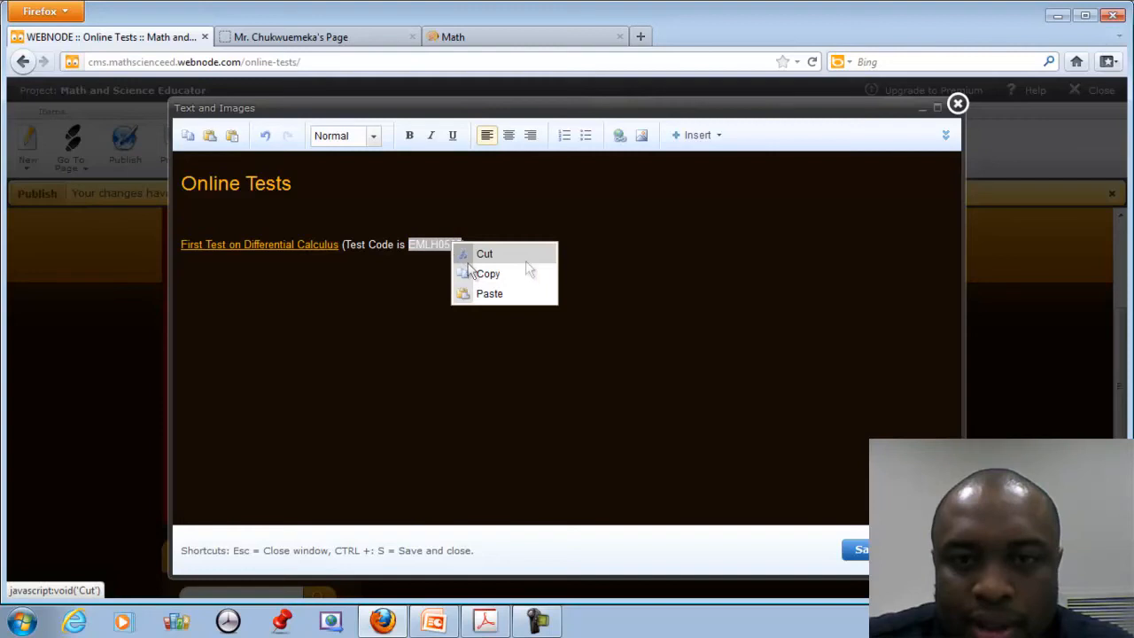
{"action": "left_click", "coordinate": [502, 273]}
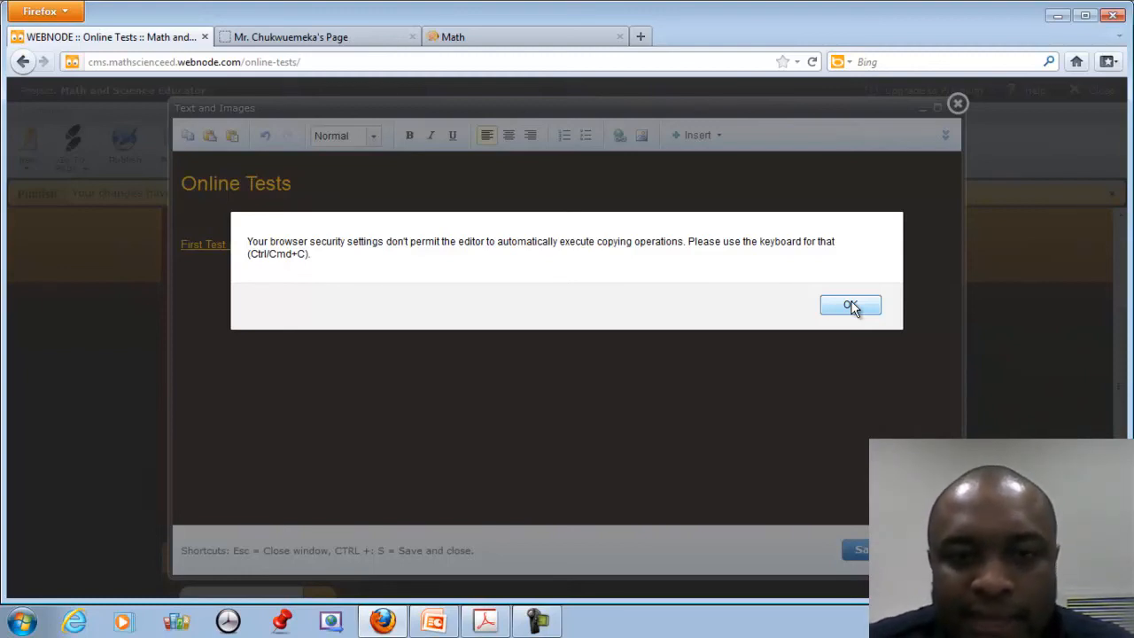
{"action": "left_click", "coordinate": [851, 306]}
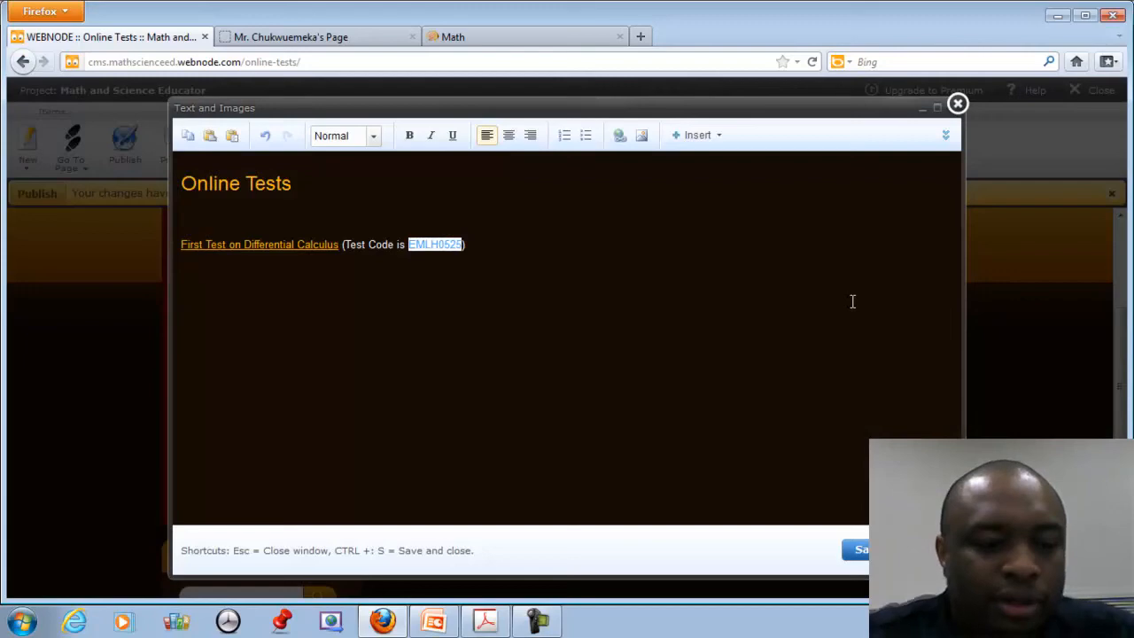
{"action": "left_click", "coordinate": [572, 328]}
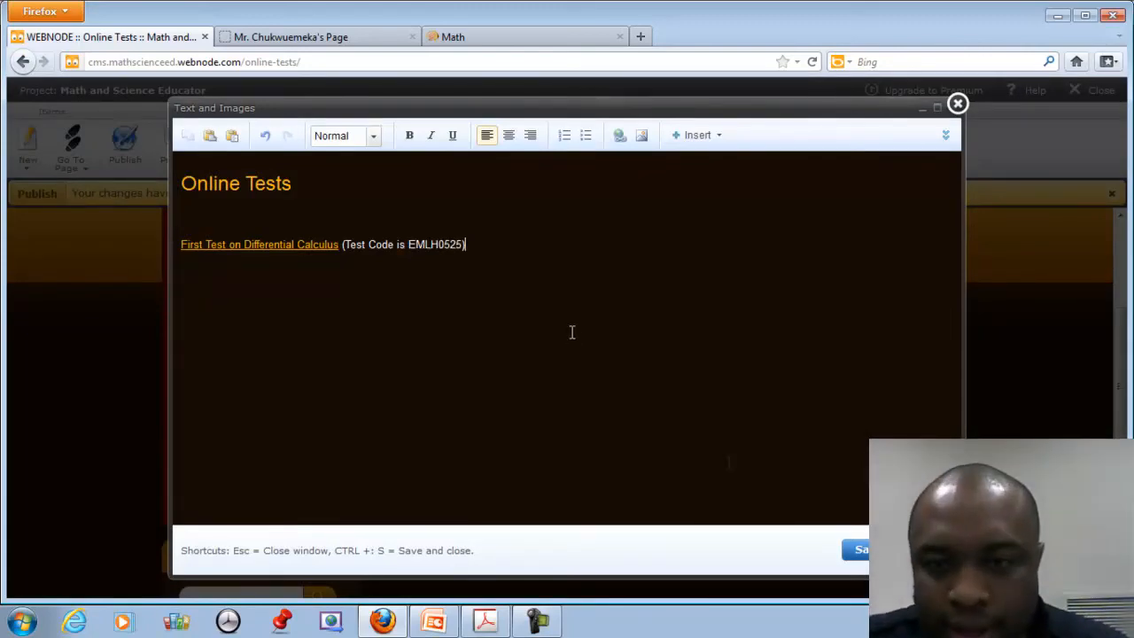
Save the Online Tests text and review the First Test on Differential Calculus line.
{"action": "left_click", "coordinate": [858, 550]}
{"action": "scroll", "coordinate": [603, 418], "scroll_direction": "up", "scroll_amount": 4}
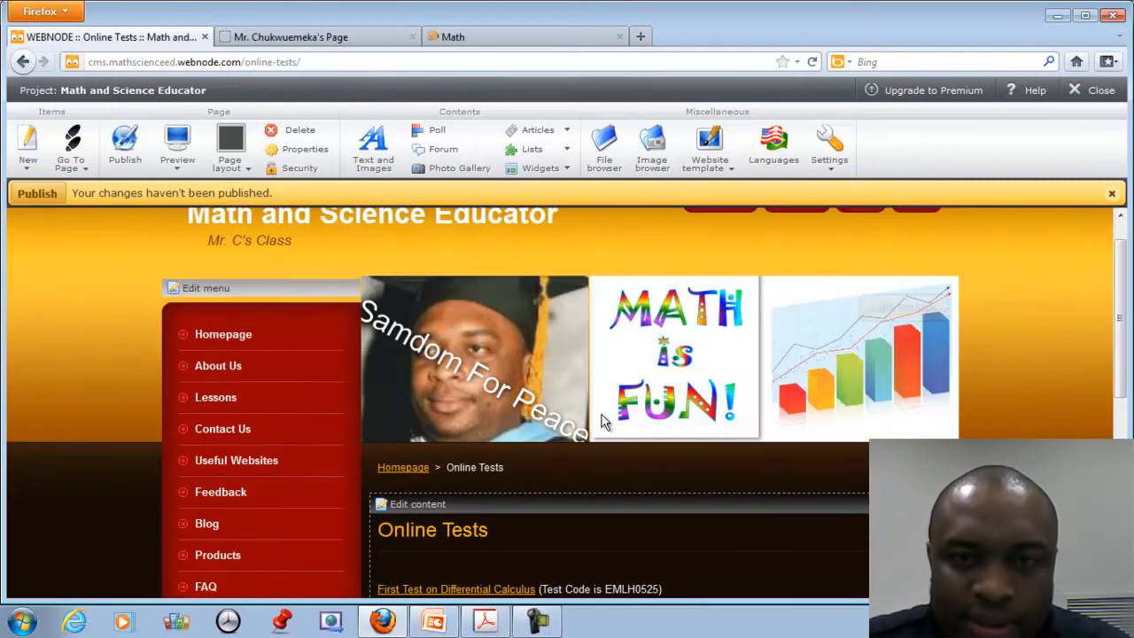
{"action": "scroll", "coordinate": [602, 417], "scroll_direction": "down", "scroll_amount": 3}
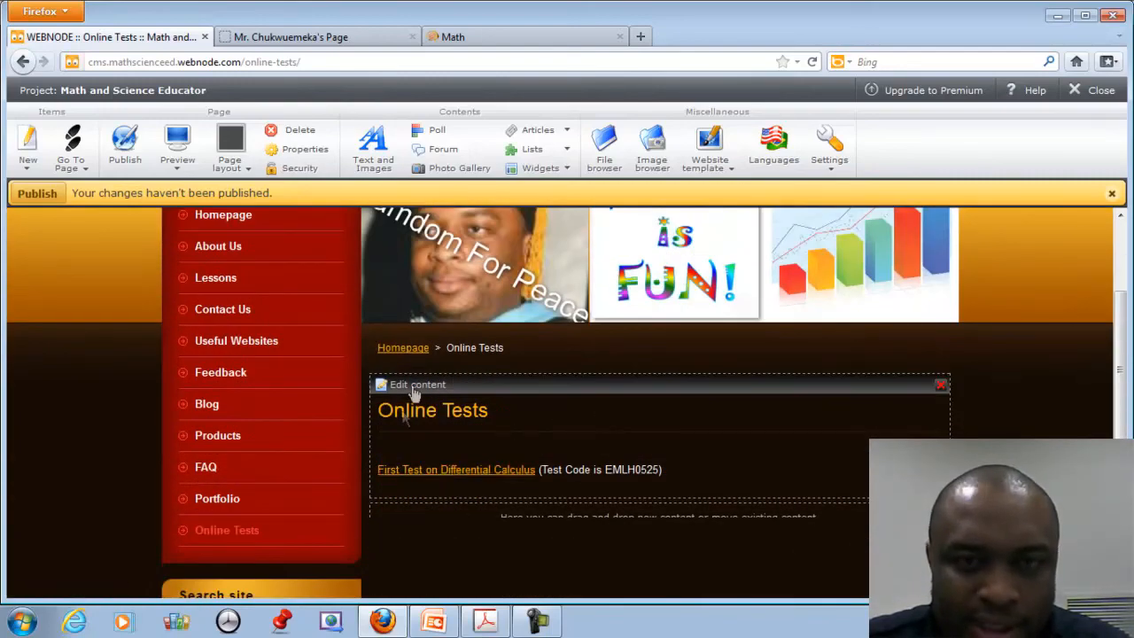
{"action": "left_click", "coordinate": [450, 477]}
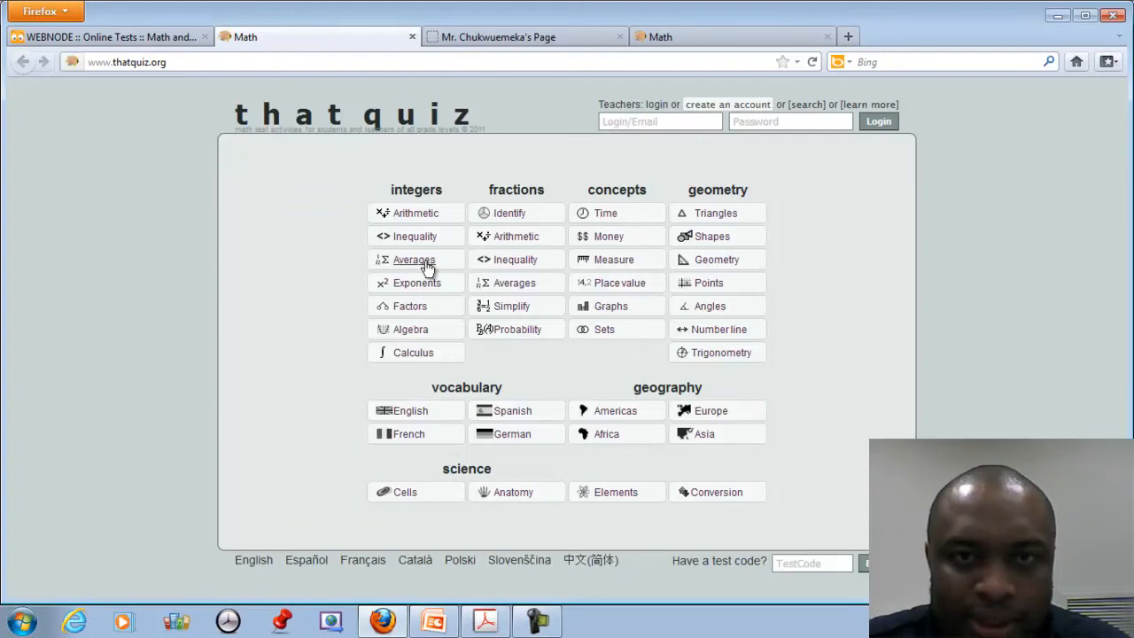
{"action": "left_click", "coordinate": [808, 566]}
{"action": "type", "text": "EMLH0525"}
{"action": "key", "text": "Return"}
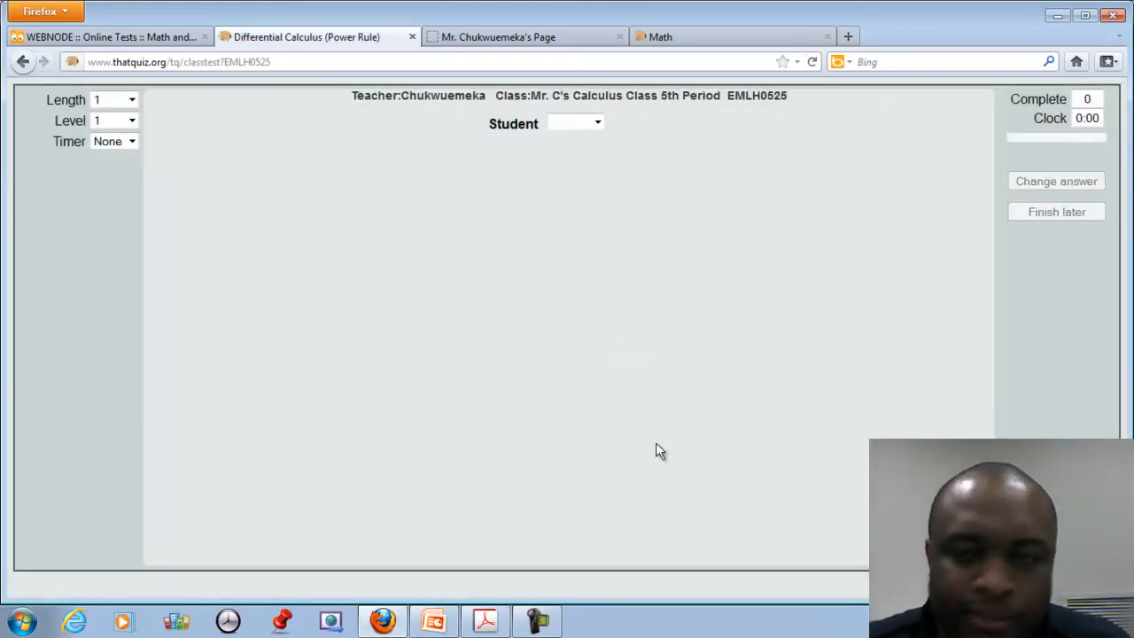
Take the test as a sample student answering 2, finish it, and close the tab.
{"action": "left_click", "coordinate": [600, 122]}
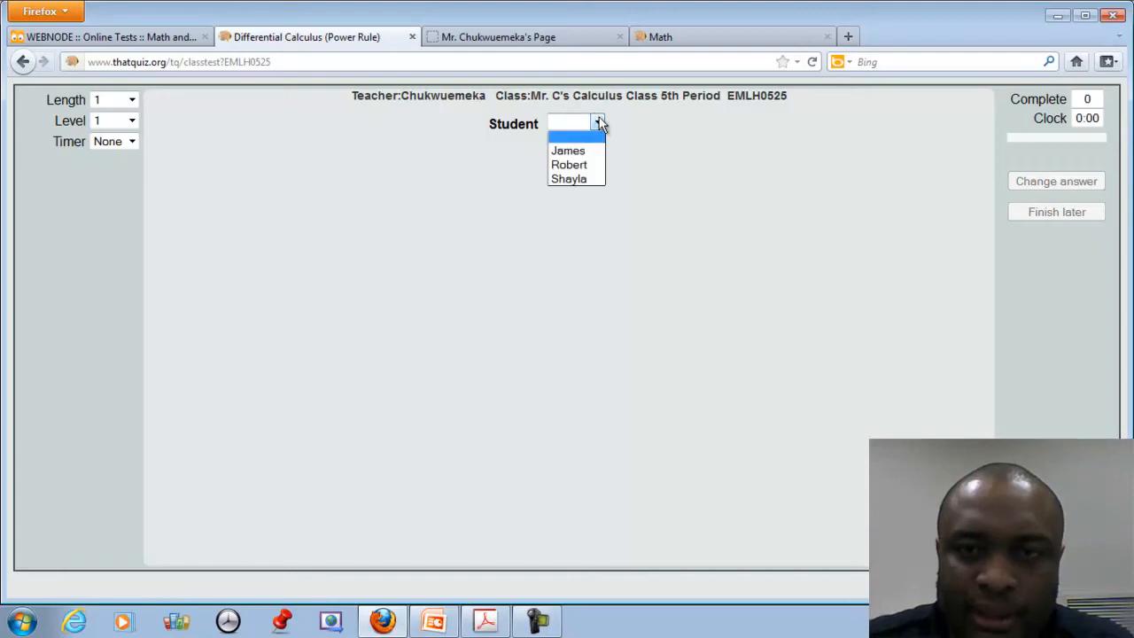
{"action": "left_click", "coordinate": [584, 152]}
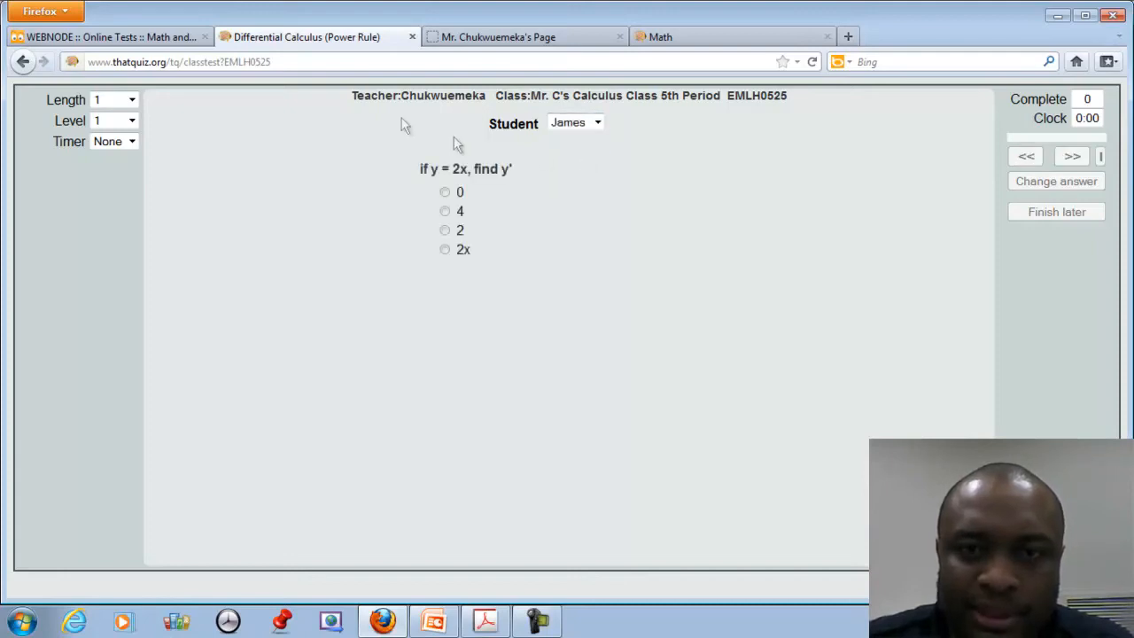
{"action": "left_click", "coordinate": [445, 231]}
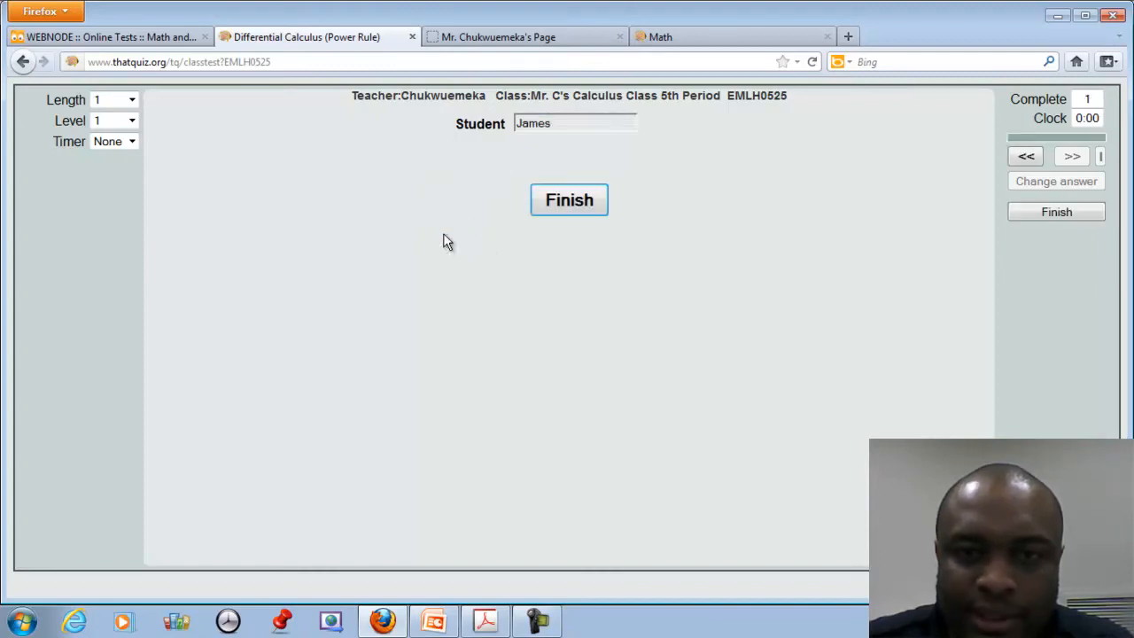
{"action": "left_click", "coordinate": [553, 202]}
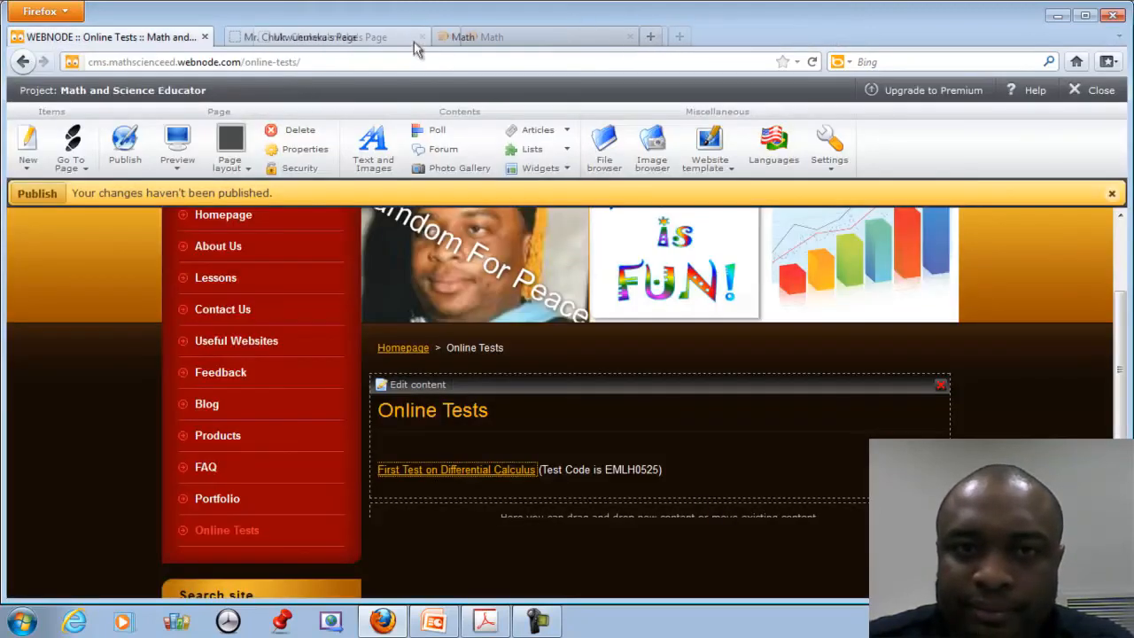
{"action": "left_click", "coordinate": [412, 36]}
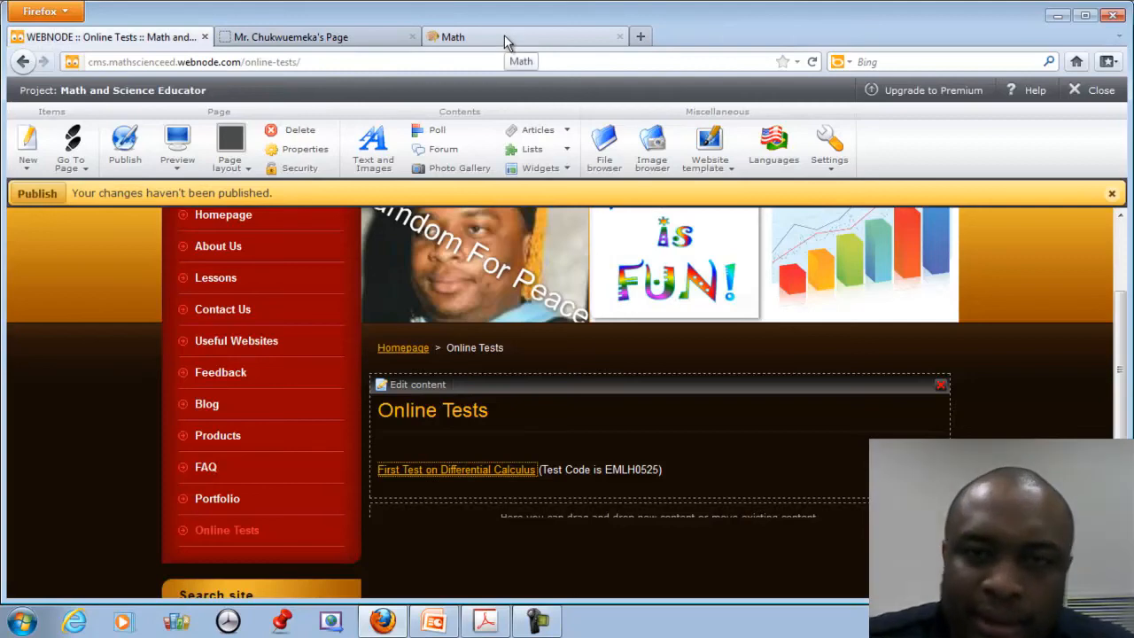
Log in to ThatQuiz with the teacher's e-mail and account password.
{"action": "left_click", "coordinate": [507, 39]}
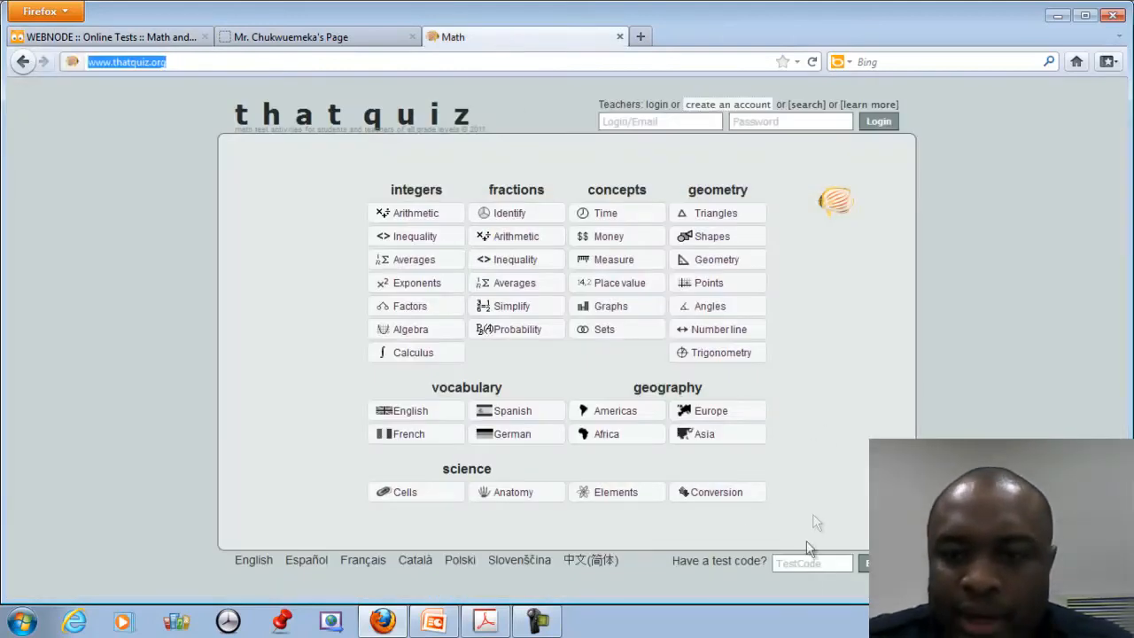
{"action": "left_click", "coordinate": [625, 124]}
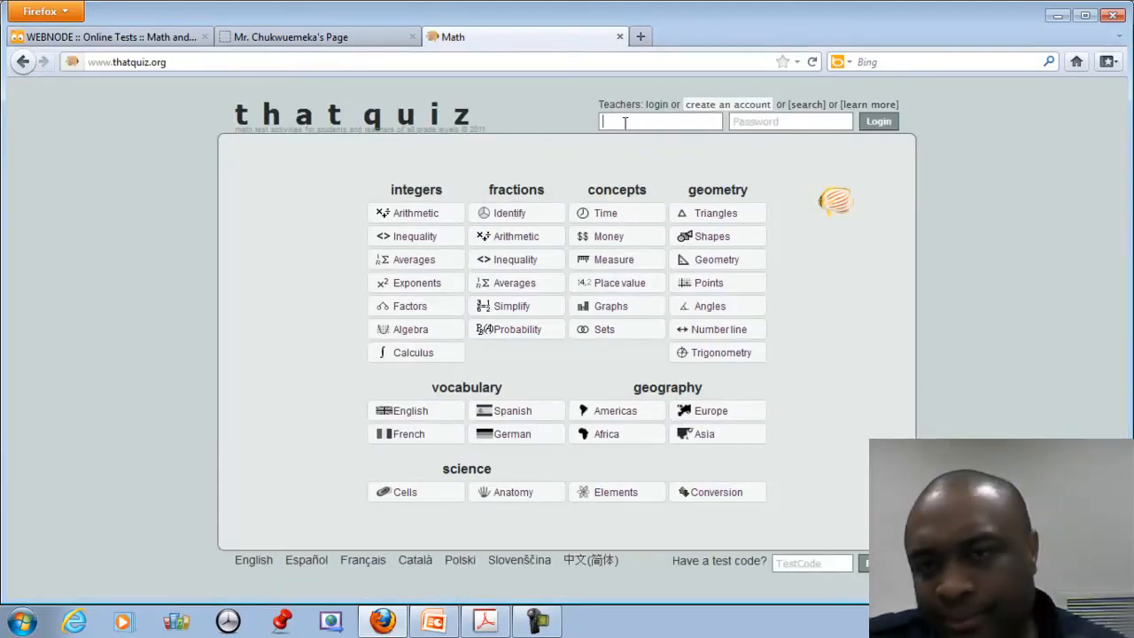
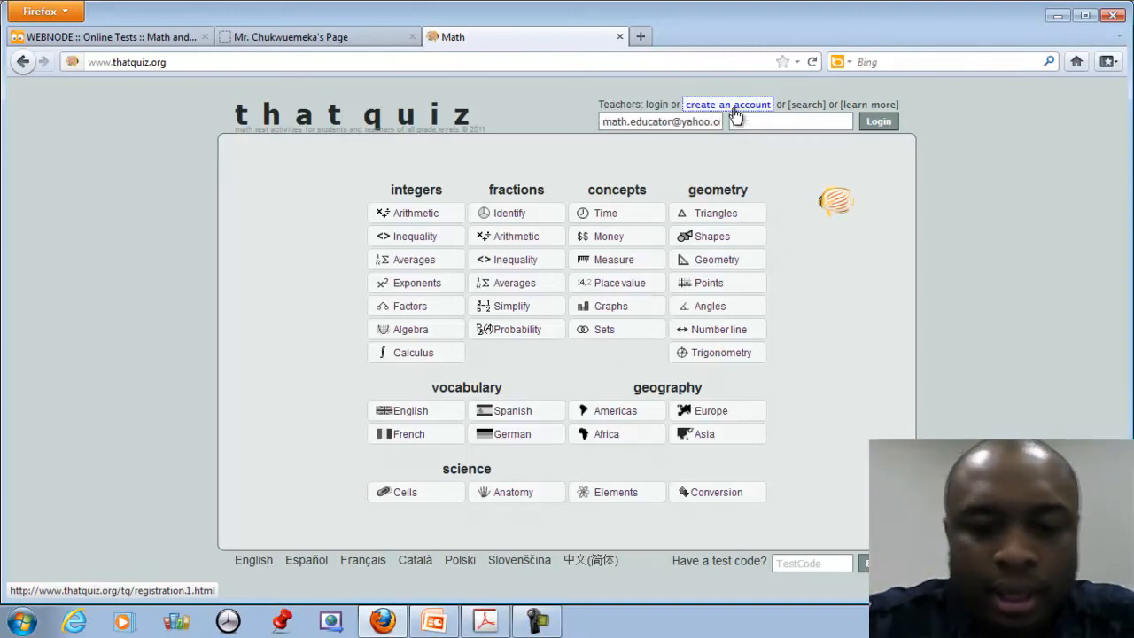
{"action": "key", "text": "Tab"}
{"action": "type", "text": "•••••"}
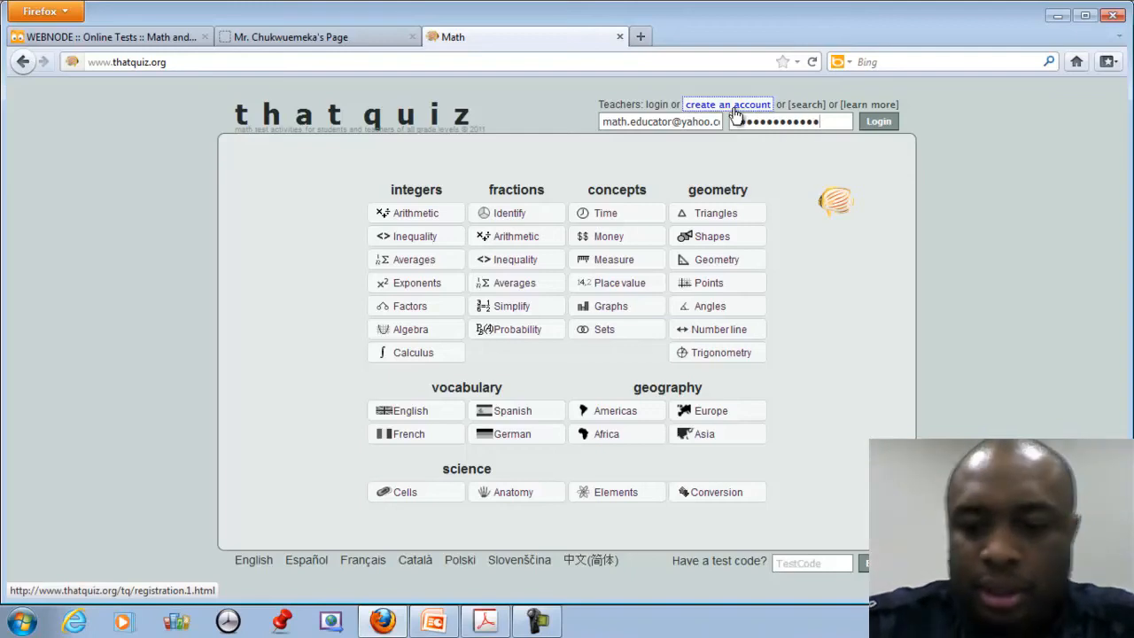
{"action": "key", "text": "Return"}
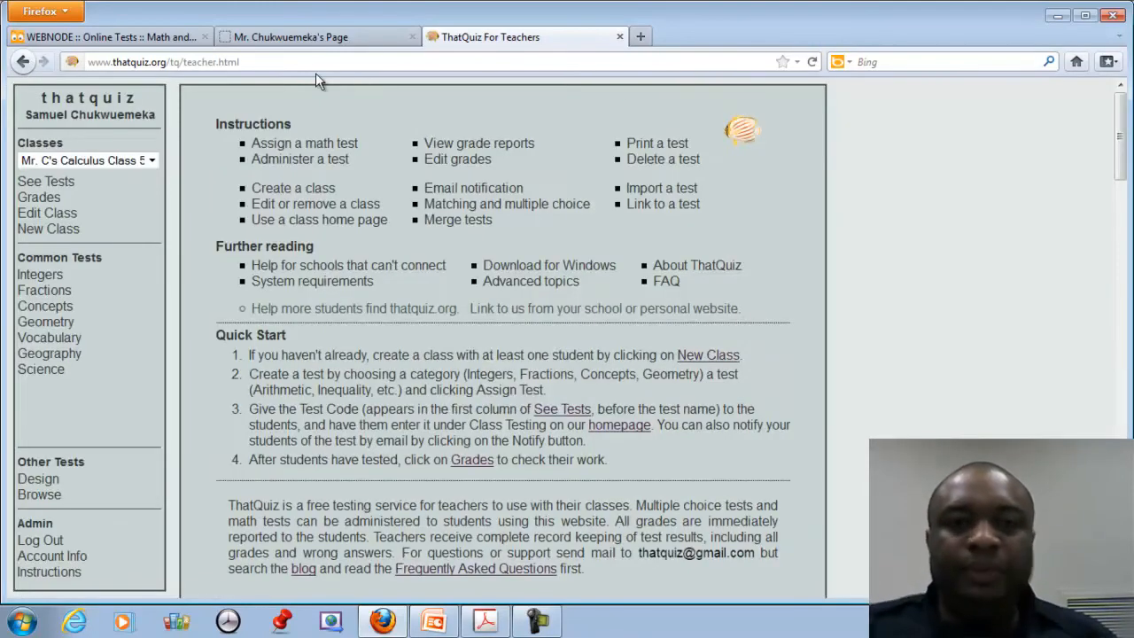
Check the class grade report showing the 100 score, log out, and close the tab.
{"action": "left_click", "coordinate": [37, 200]}
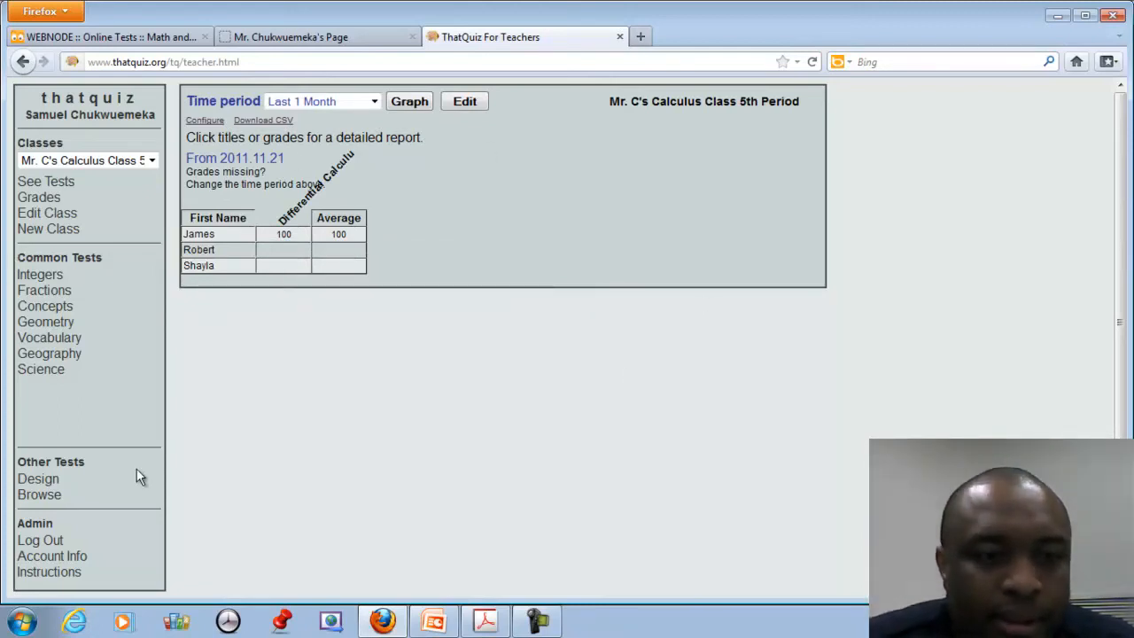
{"action": "left_click", "coordinate": [46, 541]}
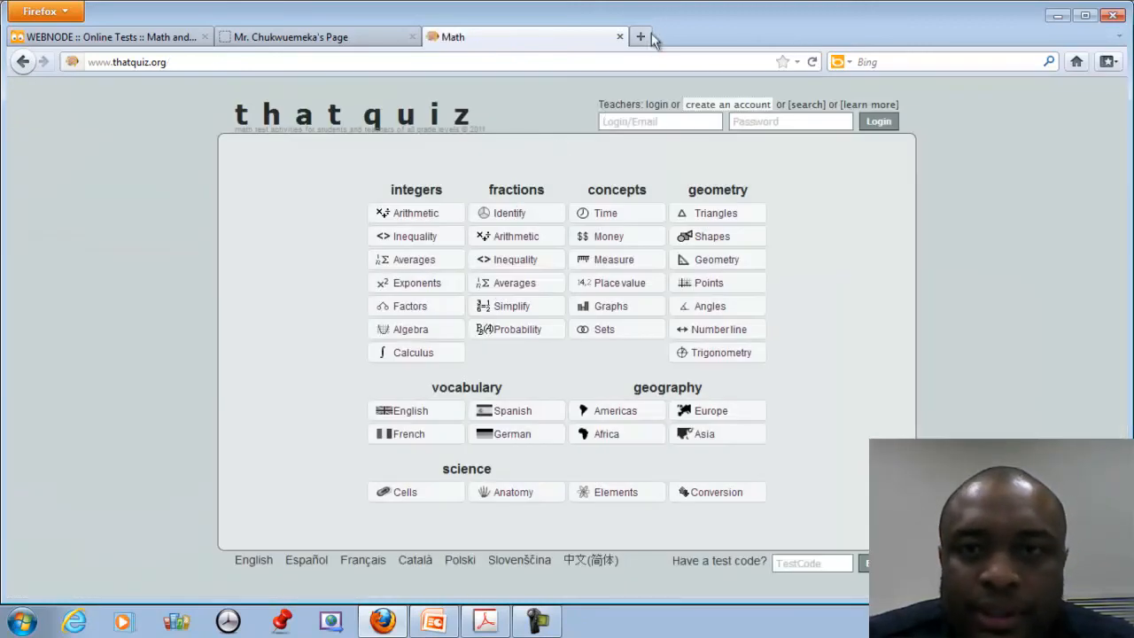
{"action": "left_click", "coordinate": [619, 37]}
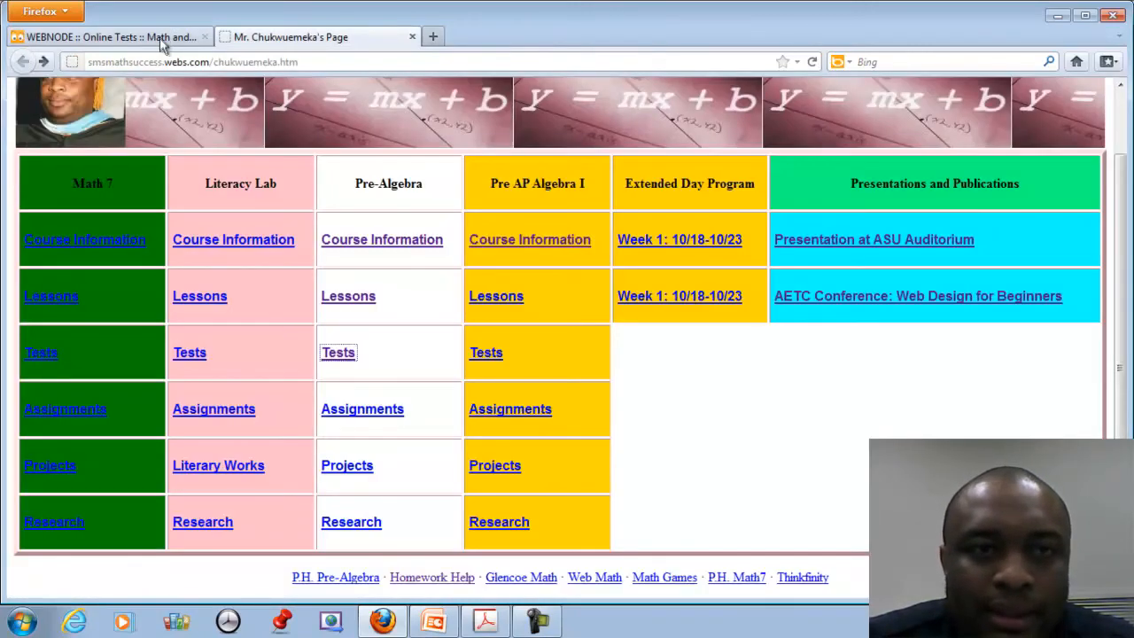
Switch back to the WEBNODE tab in Firefox.
{"action": "left_click", "coordinate": [164, 36]}
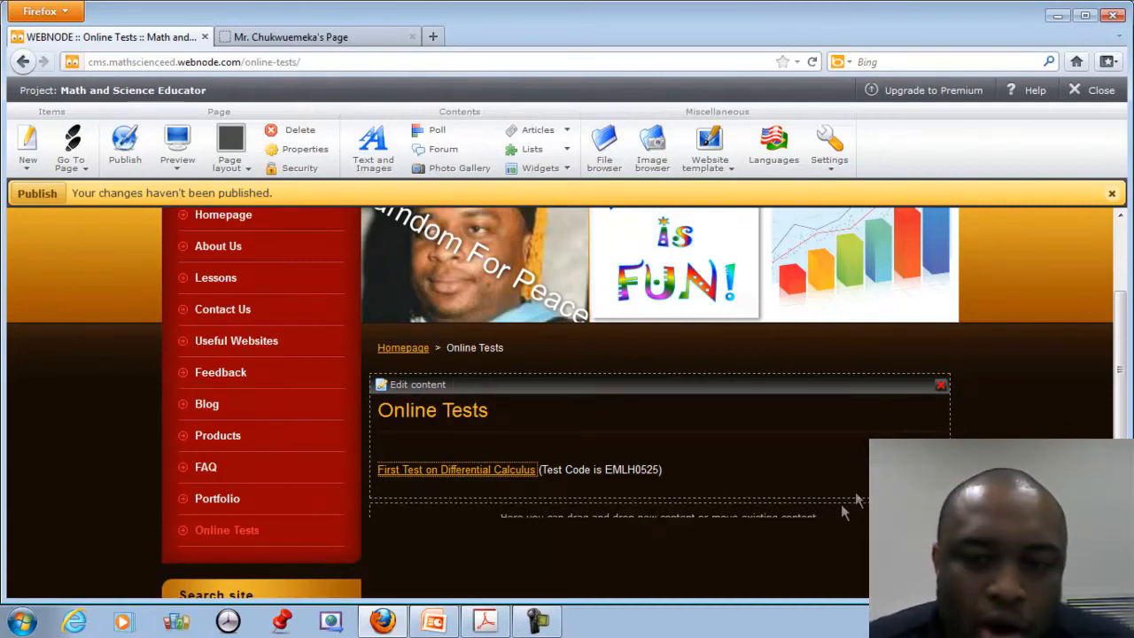
Deselect the test link and go to the About Us page from the site menu.
{"action": "left_click", "coordinate": [848, 488]}
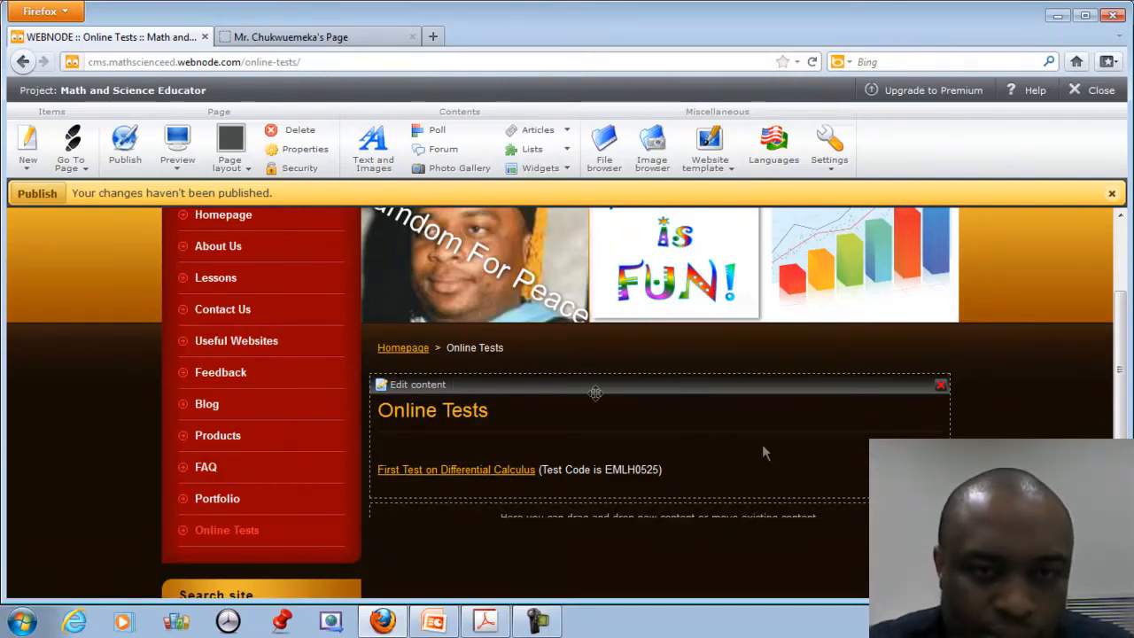
{"action": "scroll", "coordinate": [762, 444], "scroll_direction": "up", "scroll_amount": 3}
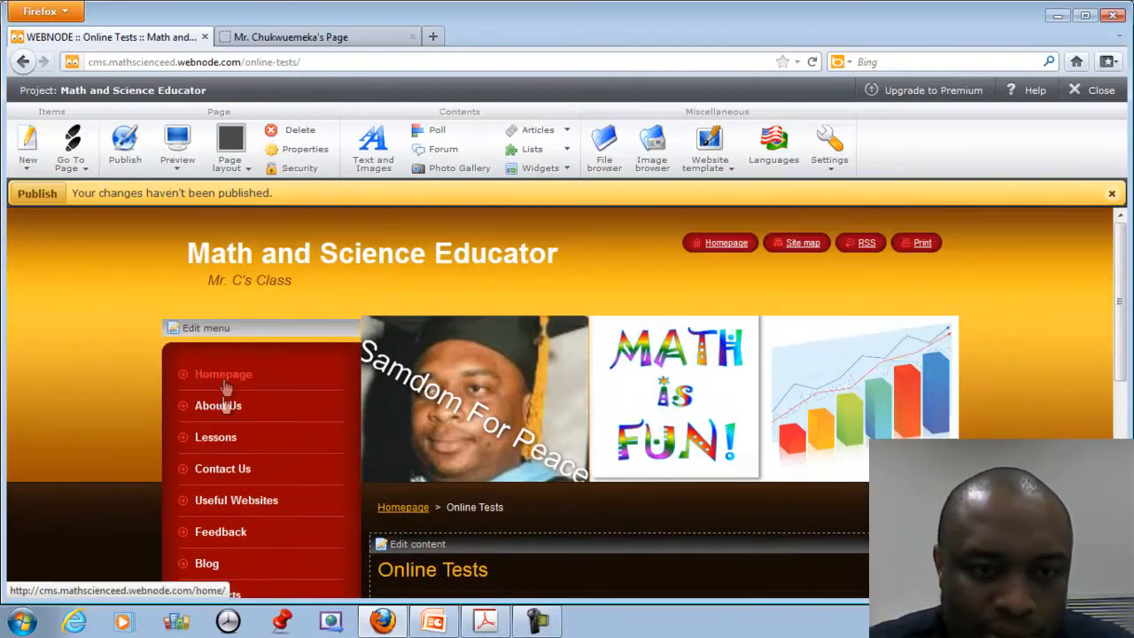
{"action": "left_click", "coordinate": [218, 407]}
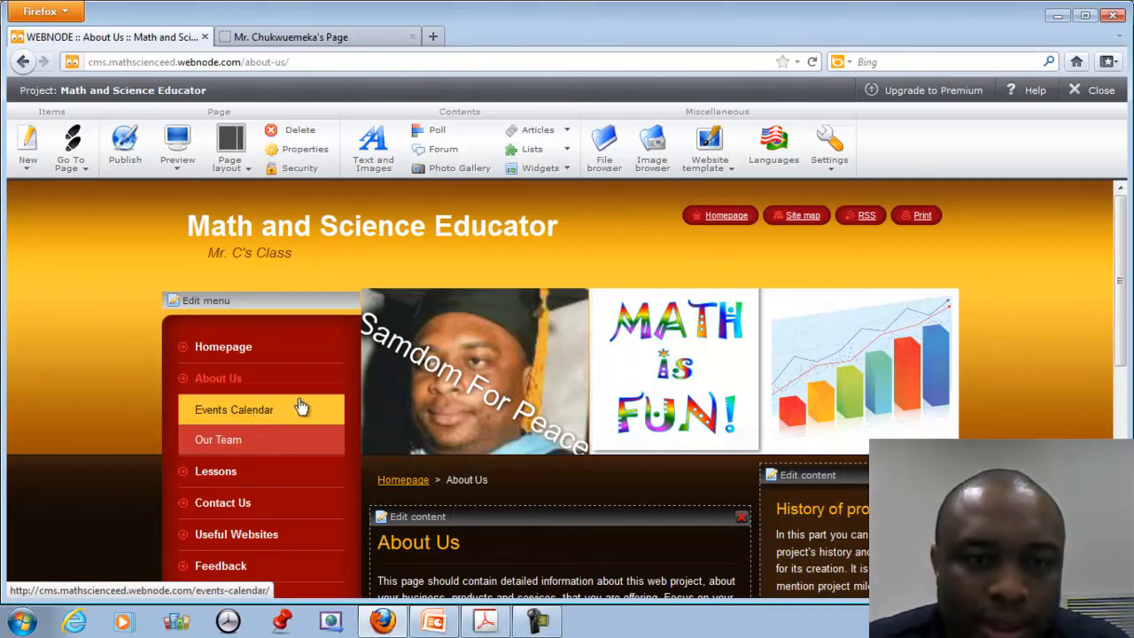
{"action": "scroll", "coordinate": [461, 451], "scroll_direction": "down", "scroll_amount": 2}
{"action": "scroll", "coordinate": [483, 456], "scroll_direction": "down", "scroll_amount": 1}
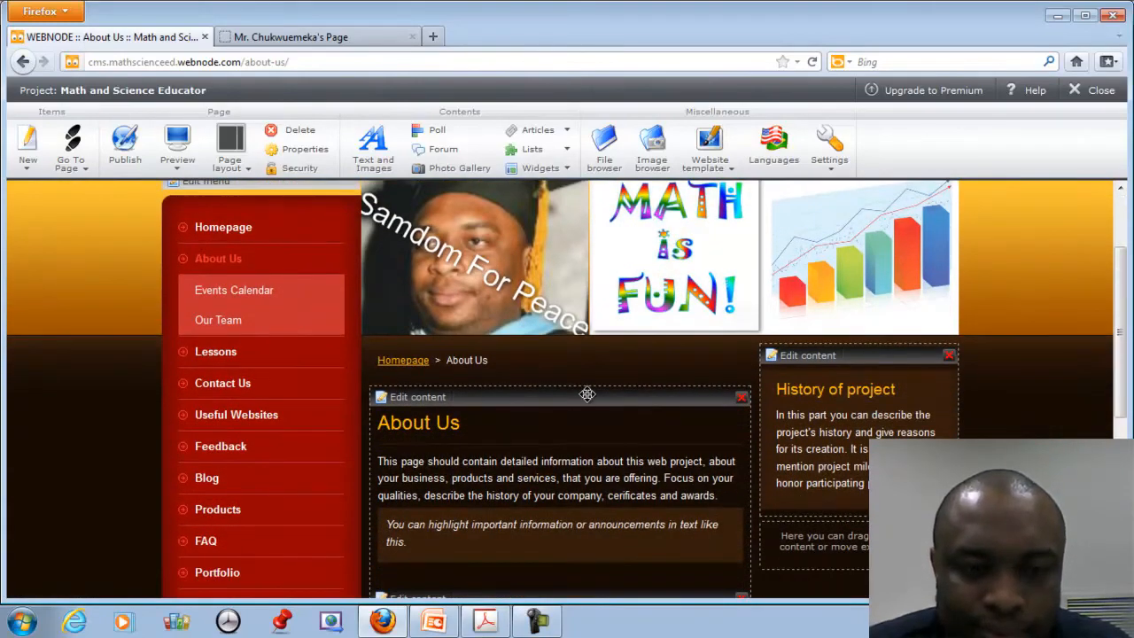
{"action": "scroll", "coordinate": [534, 393], "scroll_direction": "down", "scroll_amount": 2}
{"action": "scroll", "coordinate": [443, 373], "scroll_direction": "up", "scroll_amount": 5}
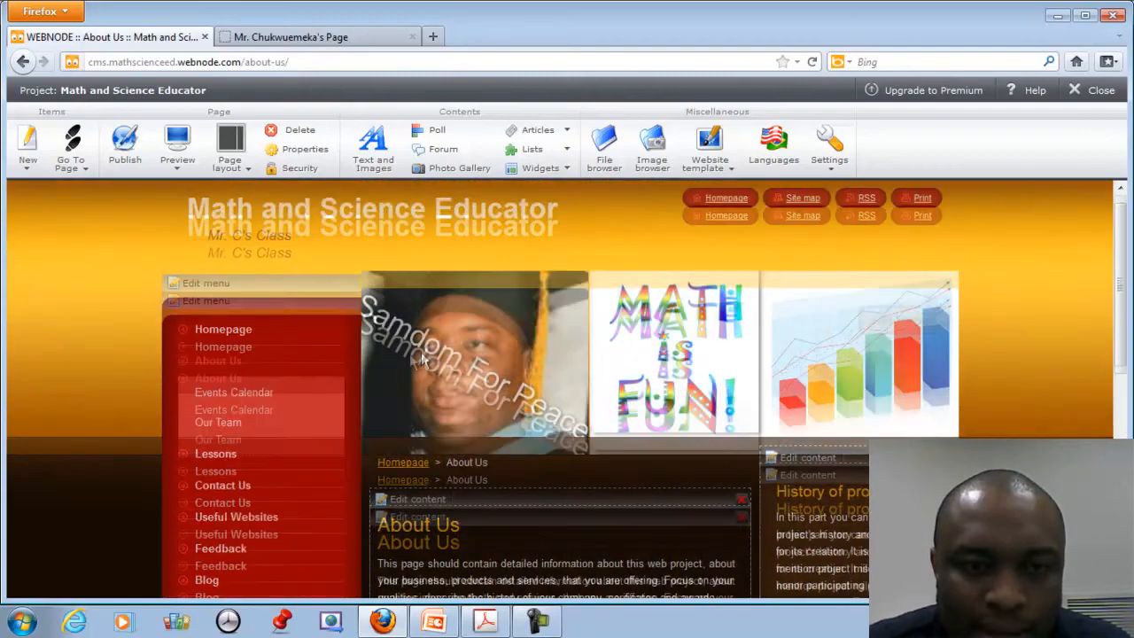
Create a new blank page named Assignments in the Menu editor and save it.
{"action": "left_click", "coordinate": [189, 301]}
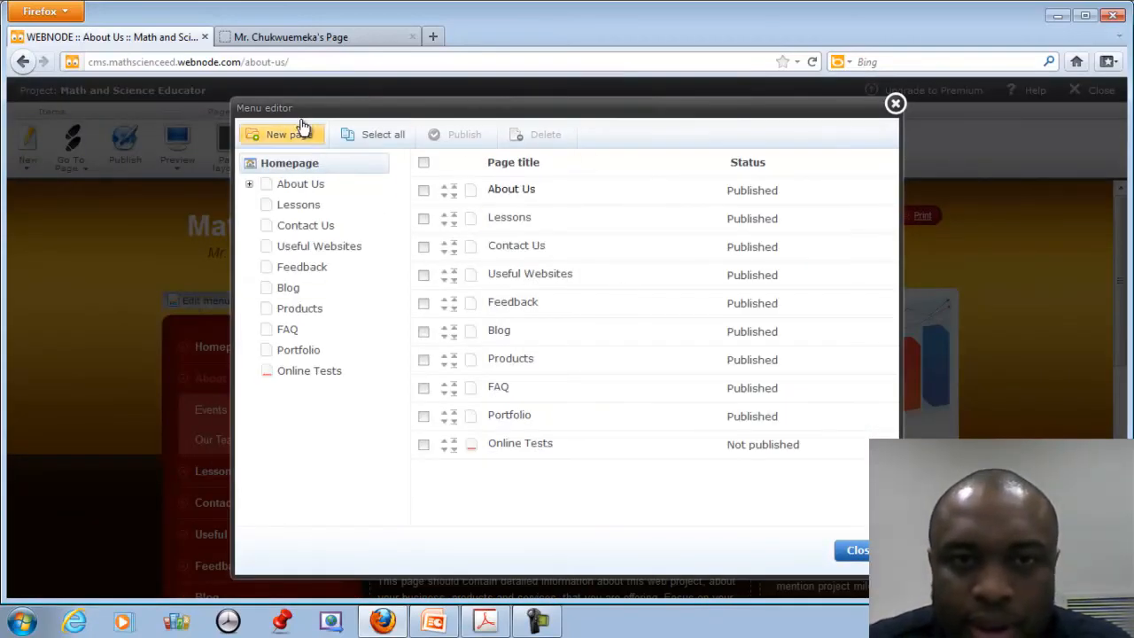
{"action": "left_click", "coordinate": [270, 137]}
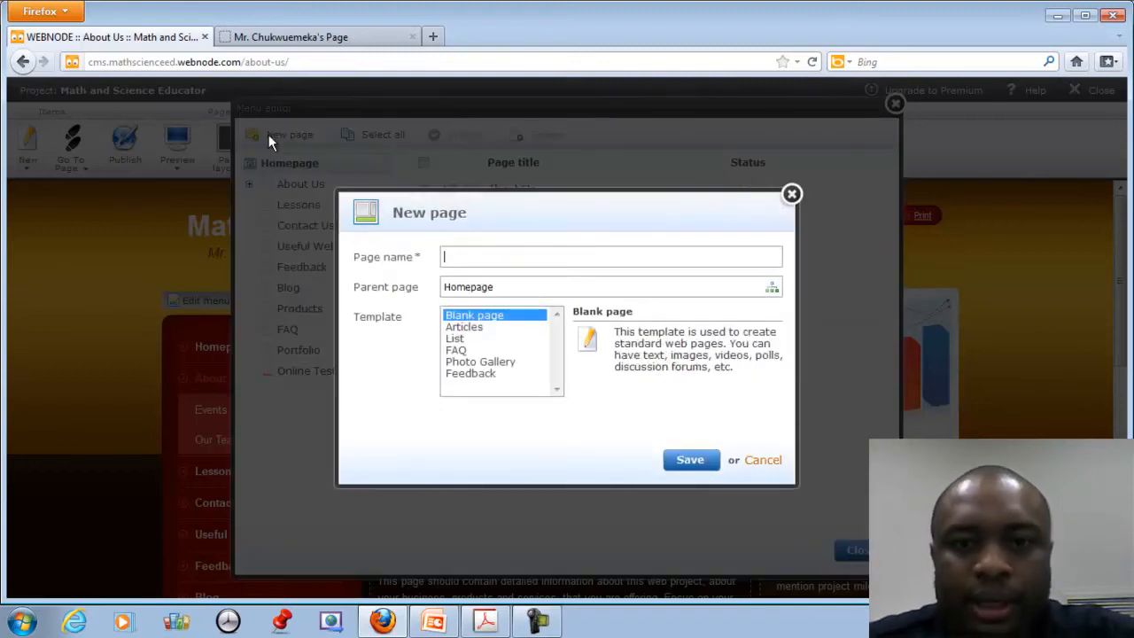
{"action": "type", "text": "Absignments"}
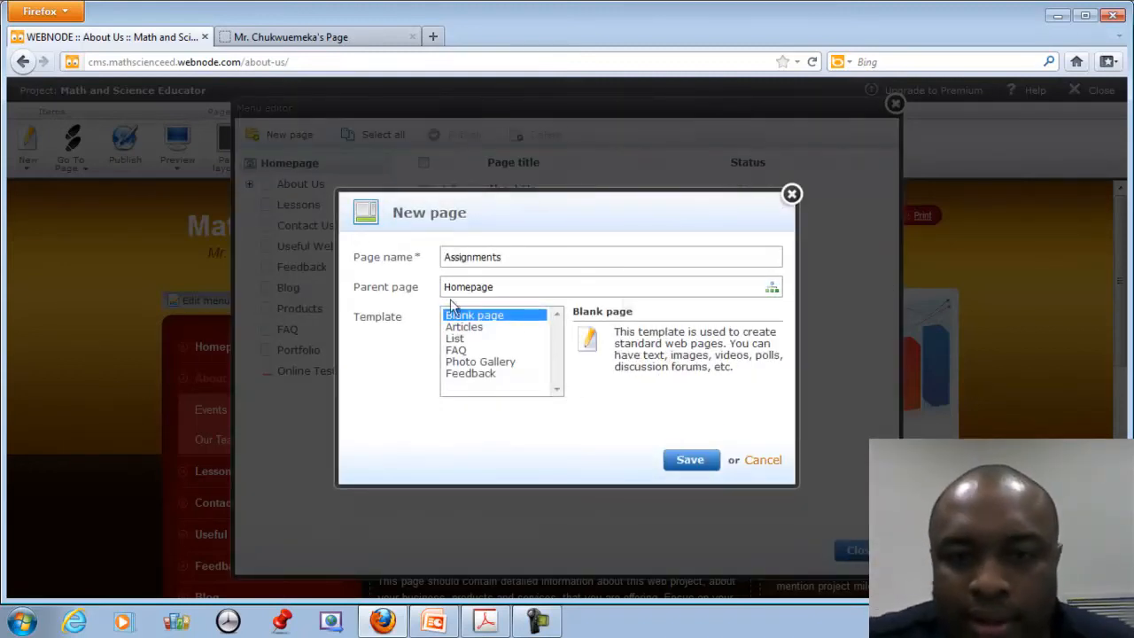
{"action": "left_click", "coordinate": [692, 463]}
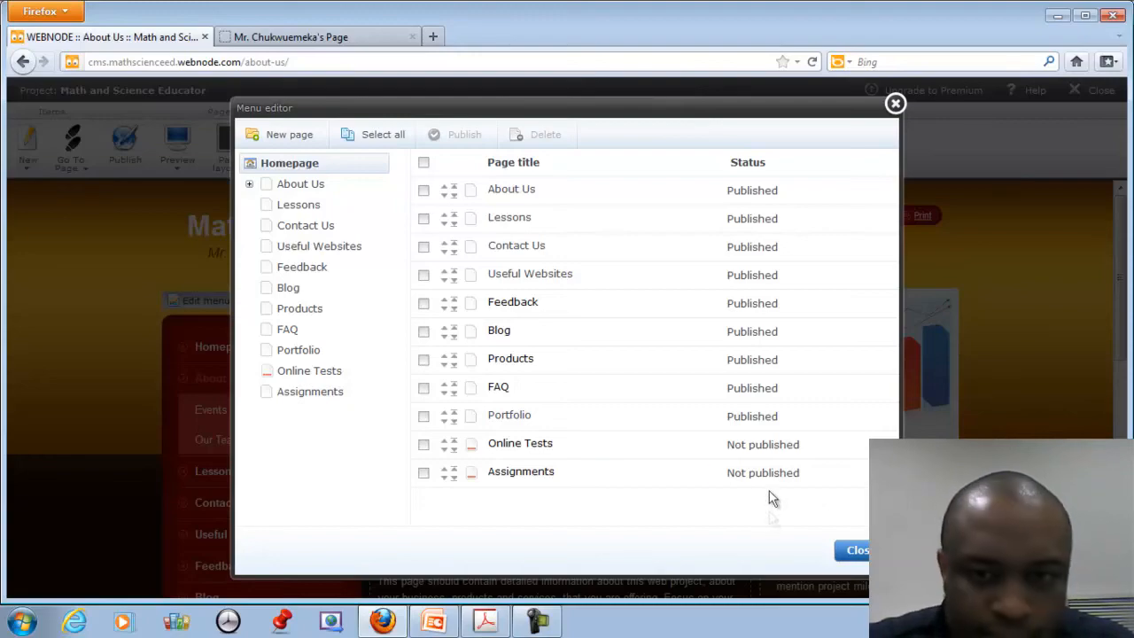
On the Assignments page, type 'First Assignment on Integers' on a new line below the heading.
{"action": "left_click", "coordinate": [849, 550]}
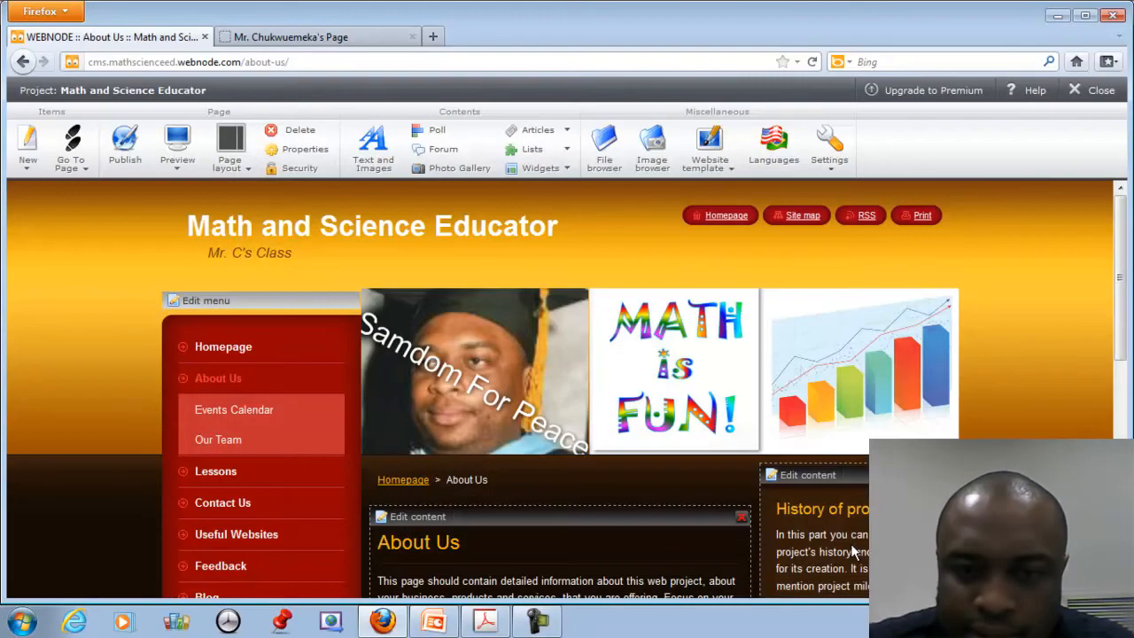
{"action": "scroll", "coordinate": [468, 506], "scroll_direction": "down", "scroll_amount": 1}
{"action": "scroll", "coordinate": [467, 506], "scroll_direction": "down", "scroll_amount": 4}
{"action": "left_click", "coordinate": [200, 553]}
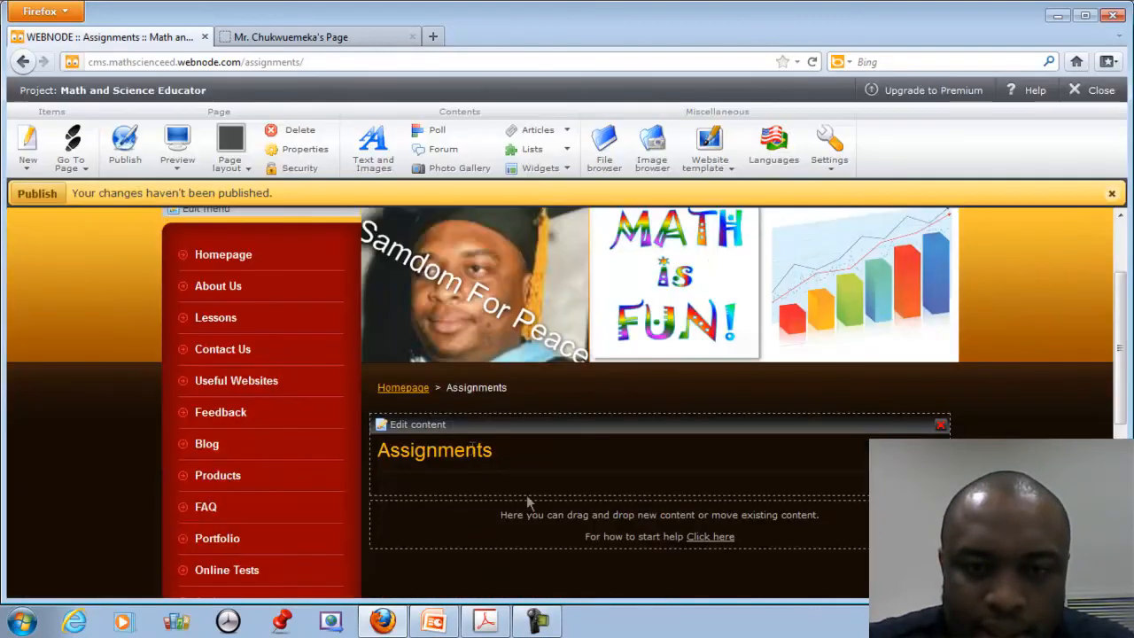
{"action": "left_click", "coordinate": [416, 434]}
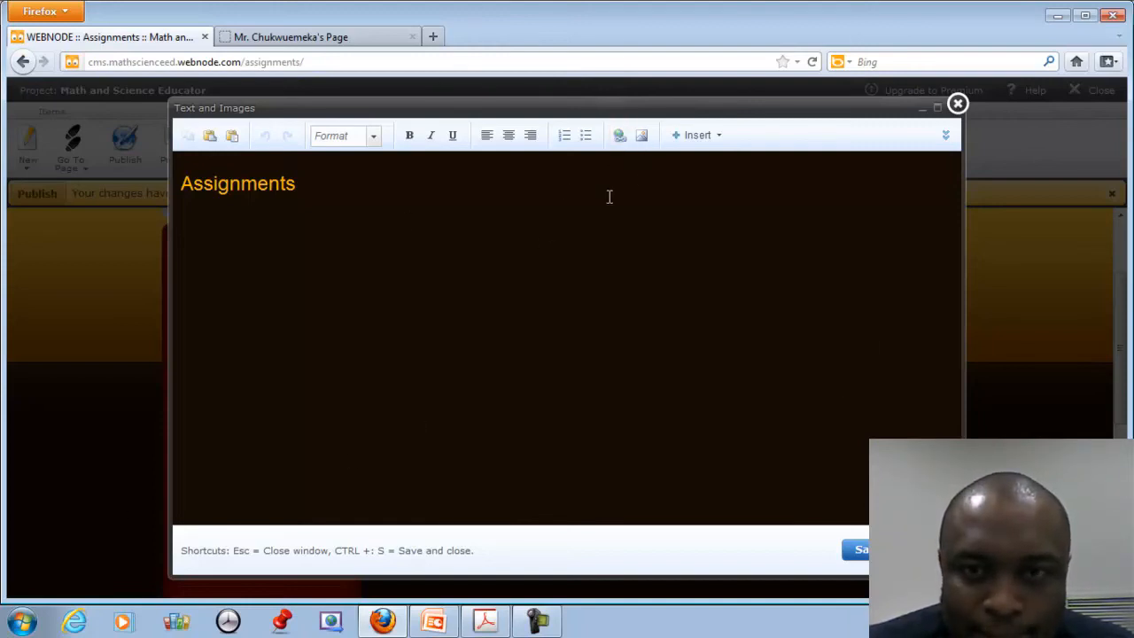
{"action": "left_click", "coordinate": [393, 217]}
{"action": "key", "text": "Return"}
{"action": "type", "text": "First Ass"}
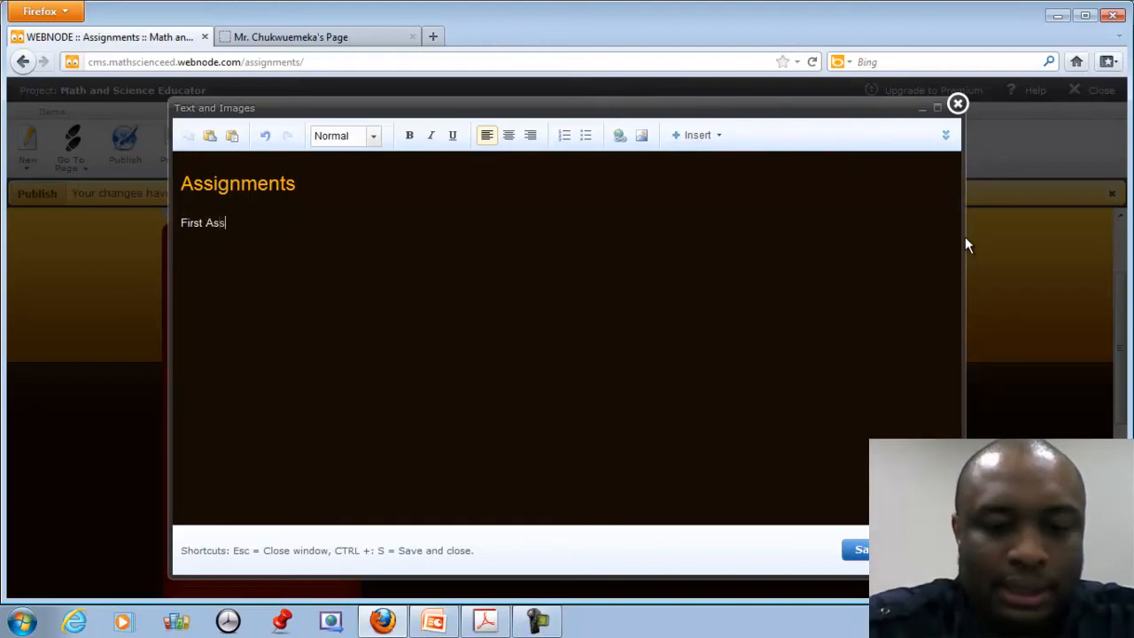
{"action": "type", "text": "ignment "}
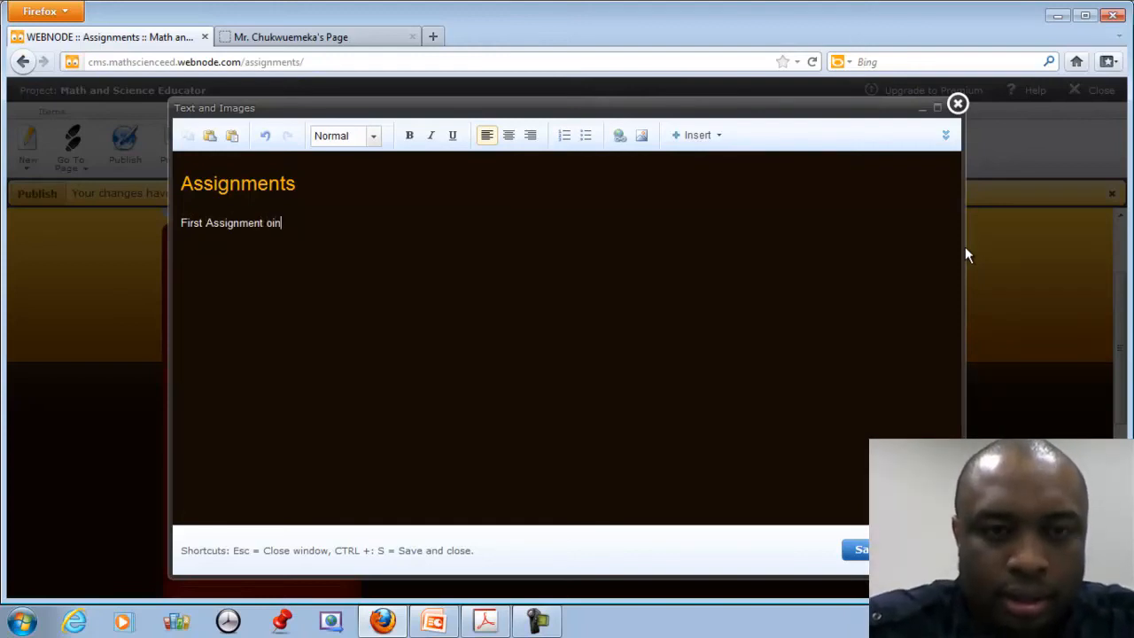
{"action": "type", "text": "on Integers"}
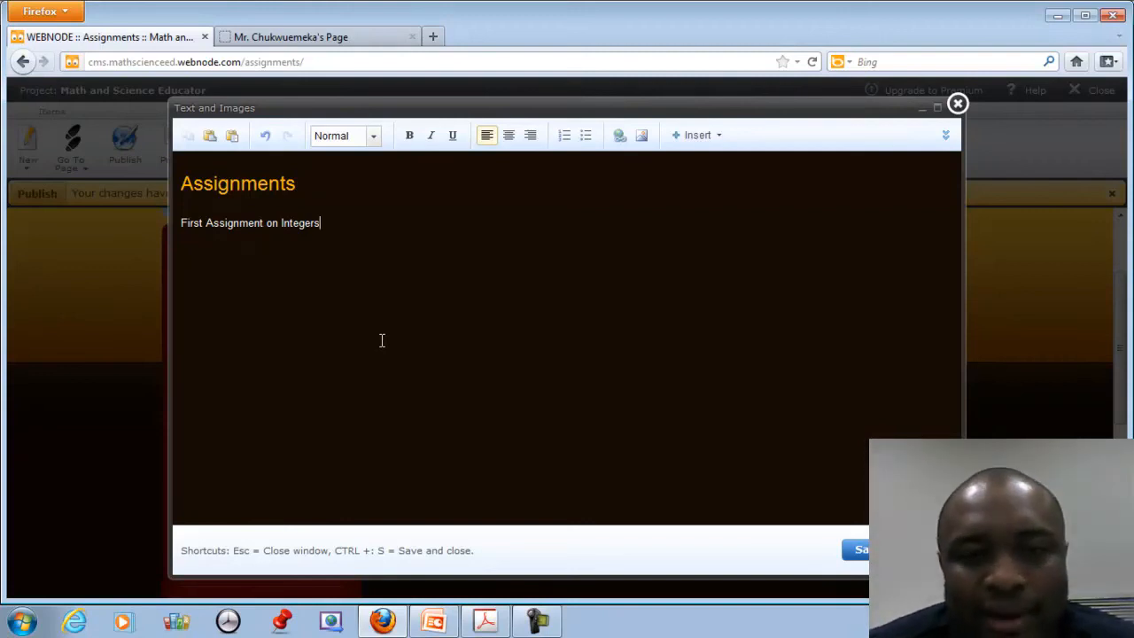
Abandon linking the line, then close the text editor and save the change.
{"action": "left_click_drag", "start_coordinate": [353, 226], "coordinate": [194, 225]}
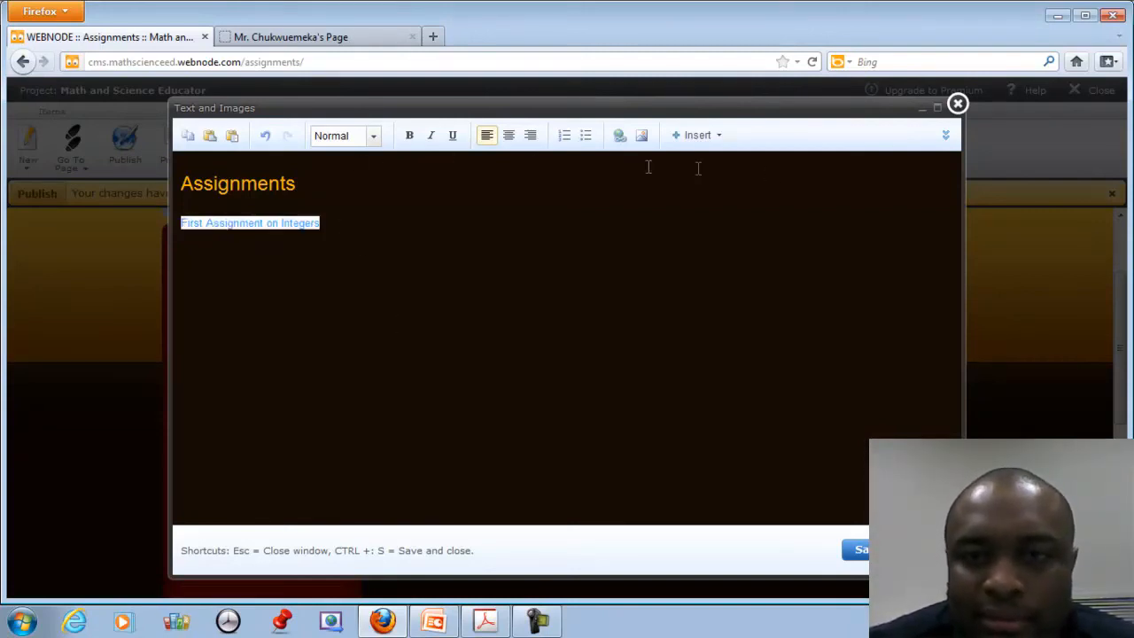
{"action": "left_click", "coordinate": [621, 137]}
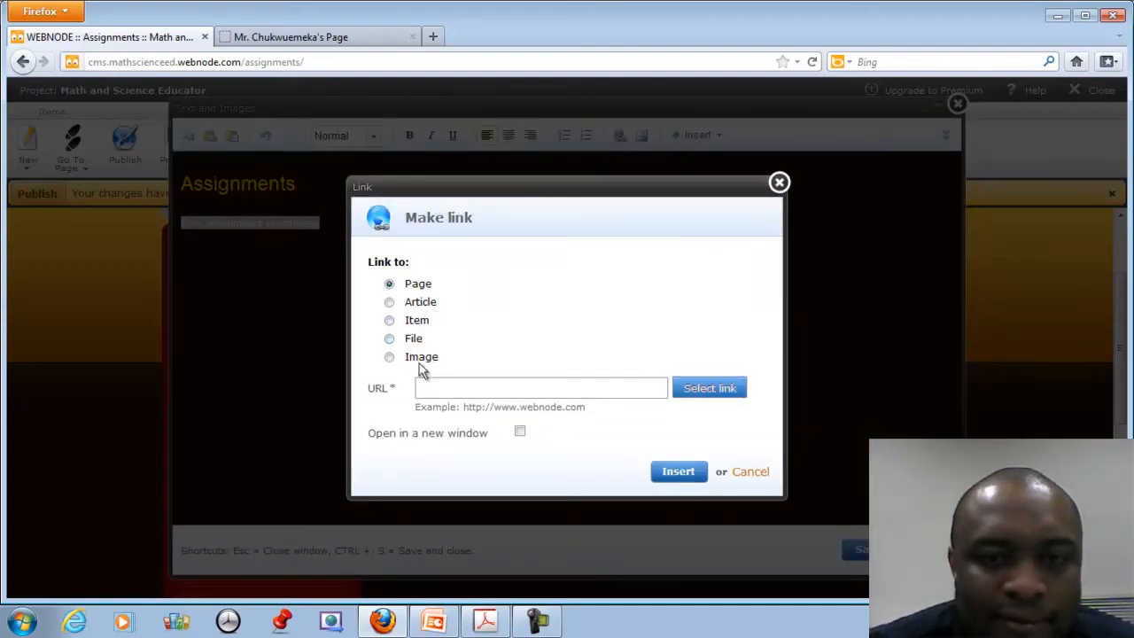
{"action": "left_click", "coordinate": [749, 473]}
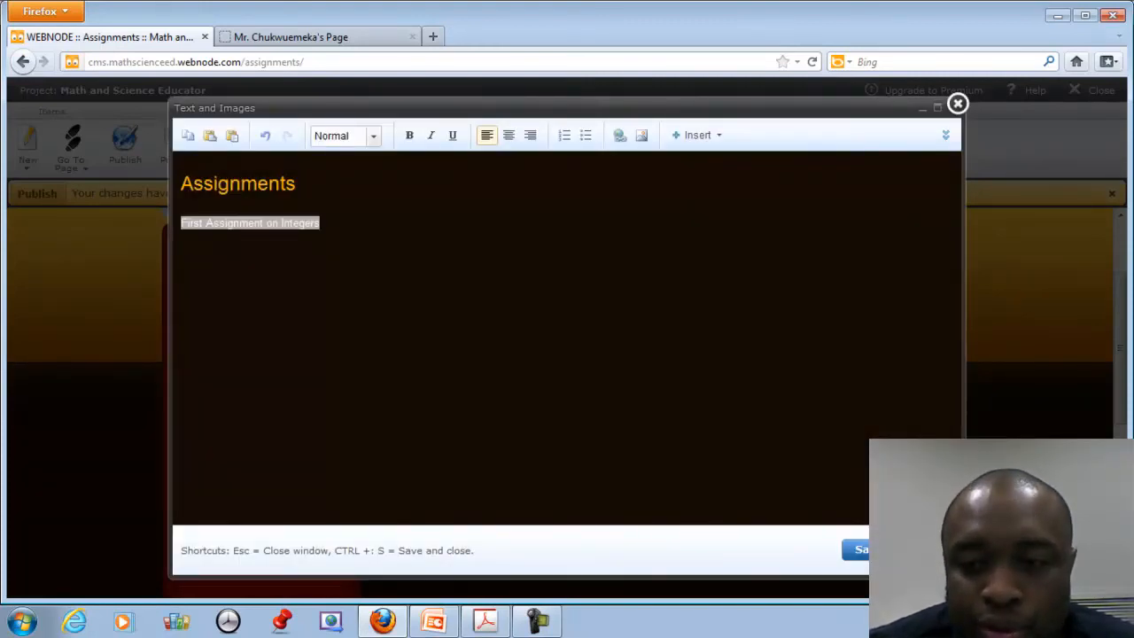
{"action": "key", "text": "Escape"}
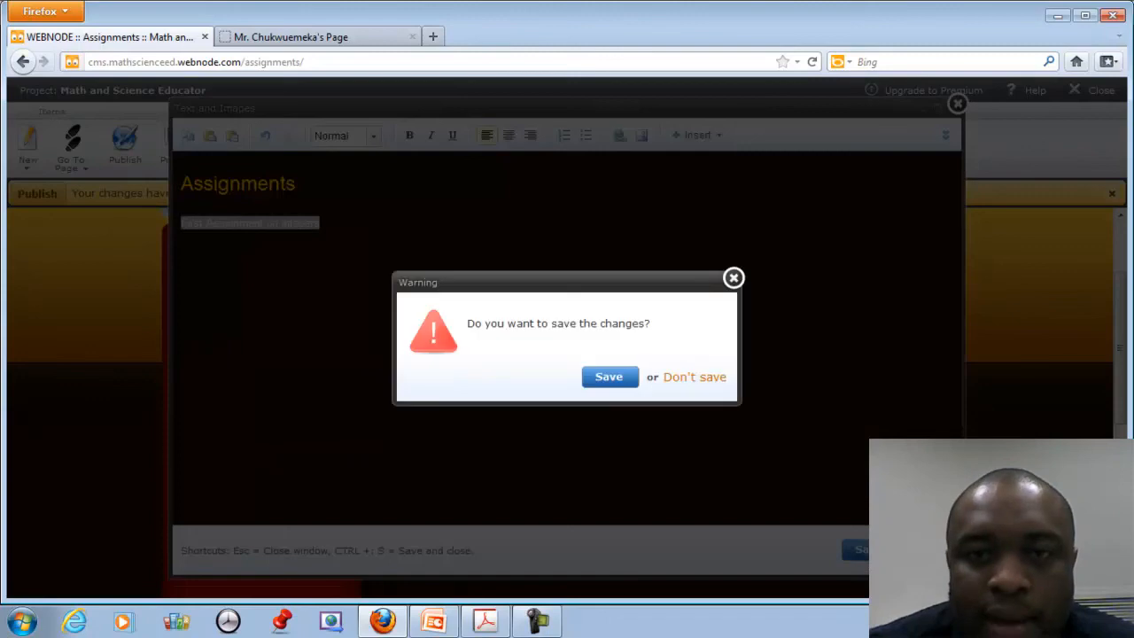
{"action": "left_click", "coordinate": [628, 390]}
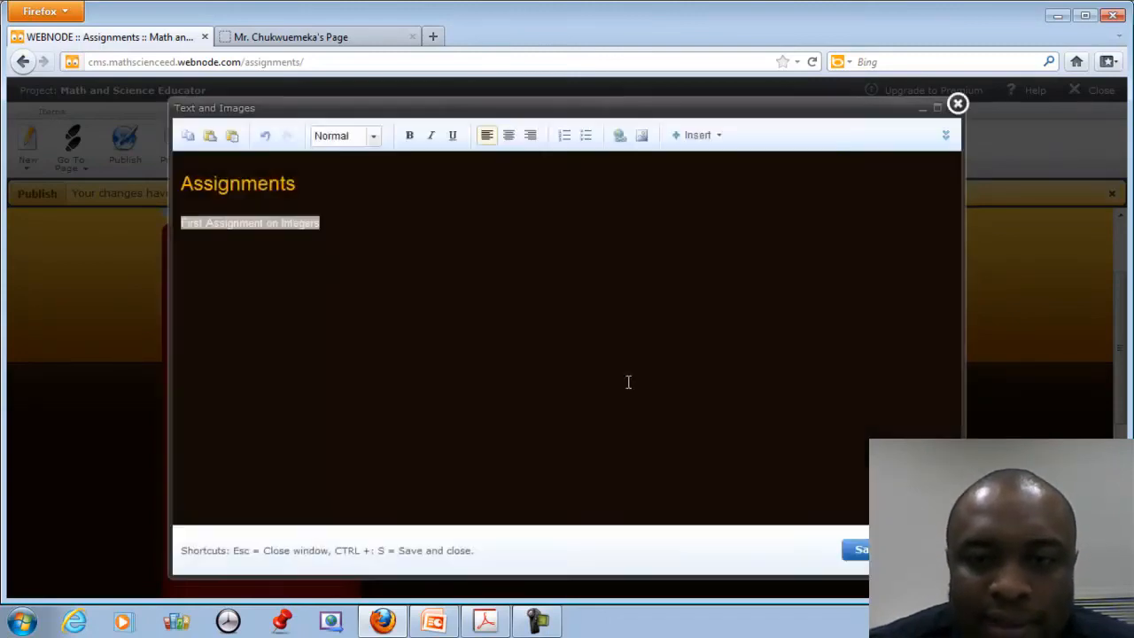
{"action": "scroll", "coordinate": [698, 410], "scroll_direction": "down", "scroll_amount": 3}
Go to About Us and open the Menu editor listing each page's published status.
{"action": "scroll", "coordinate": [699, 410], "scroll_direction": "up", "scroll_amount": 3}
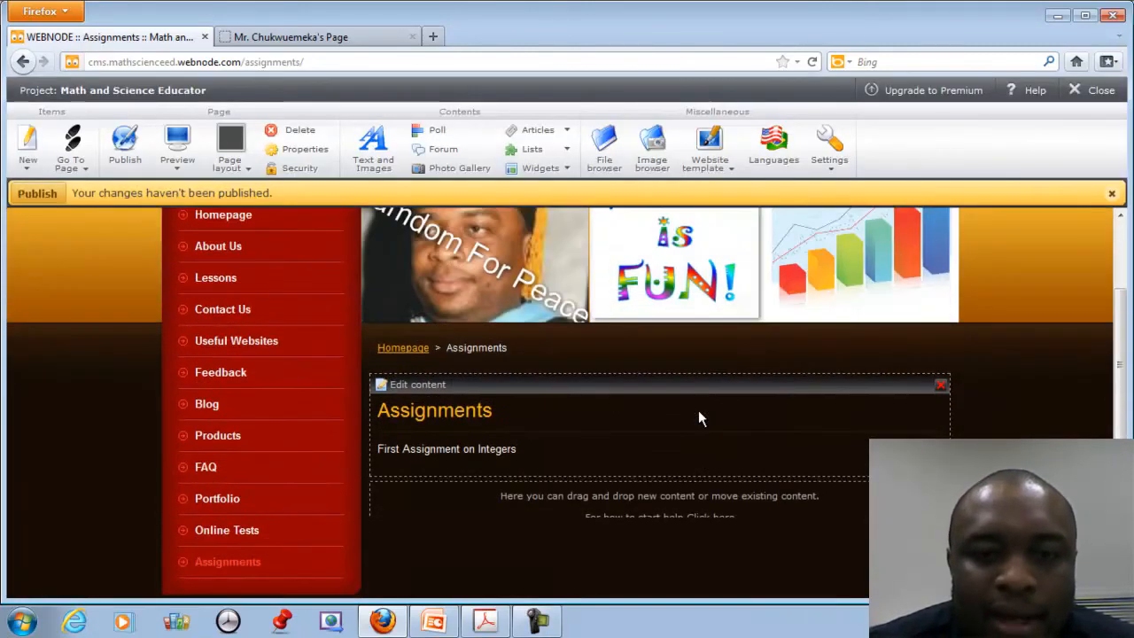
{"action": "scroll", "coordinate": [698, 410], "scroll_direction": "down", "scroll_amount": 4}
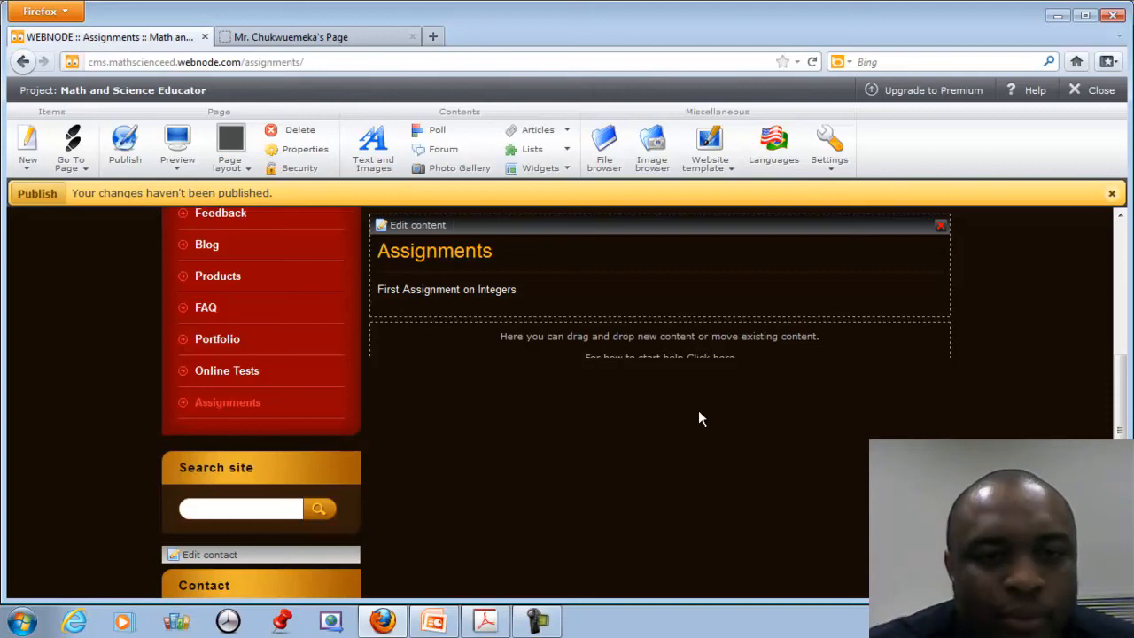
{"action": "scroll", "coordinate": [549, 334], "scroll_direction": "up", "scroll_amount": 5}
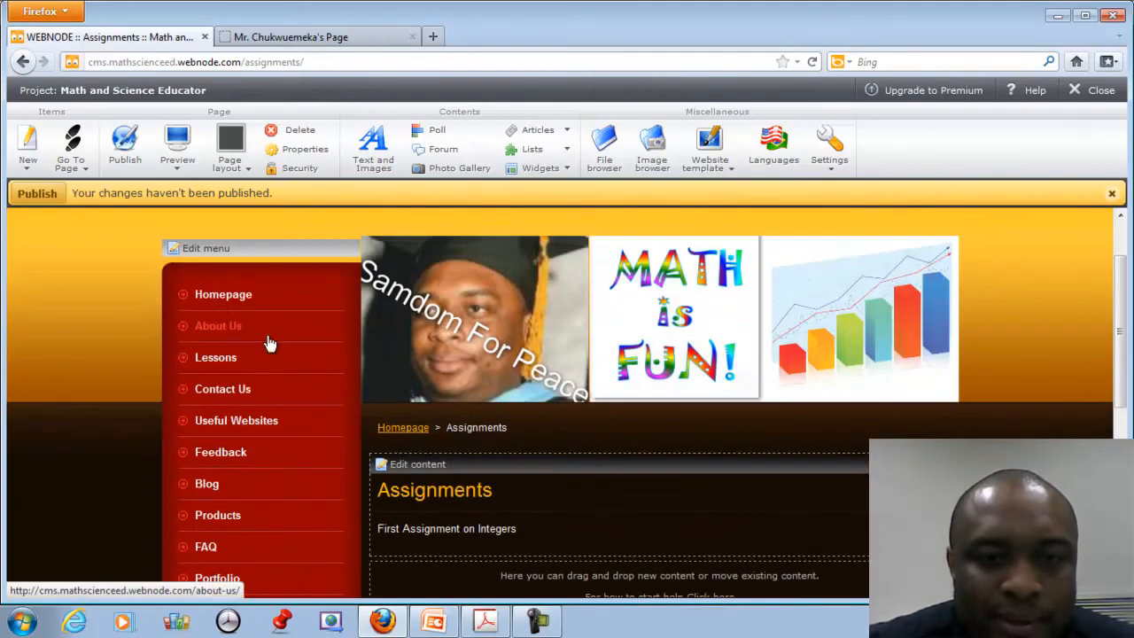
{"action": "left_click", "coordinate": [213, 328]}
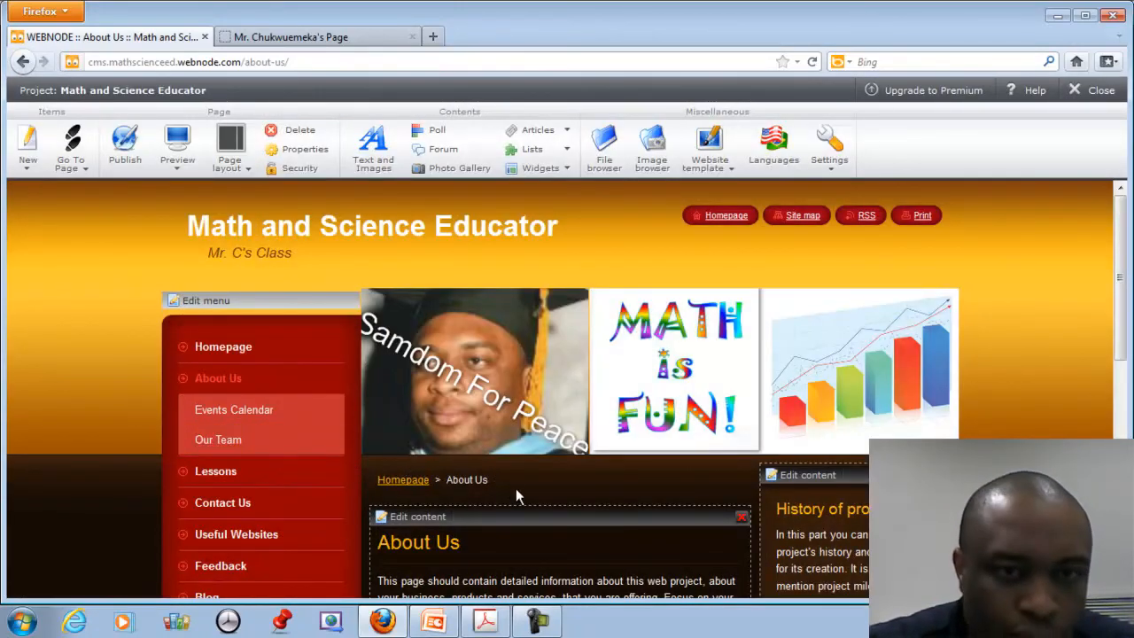
{"action": "left_click", "coordinate": [215, 302]}
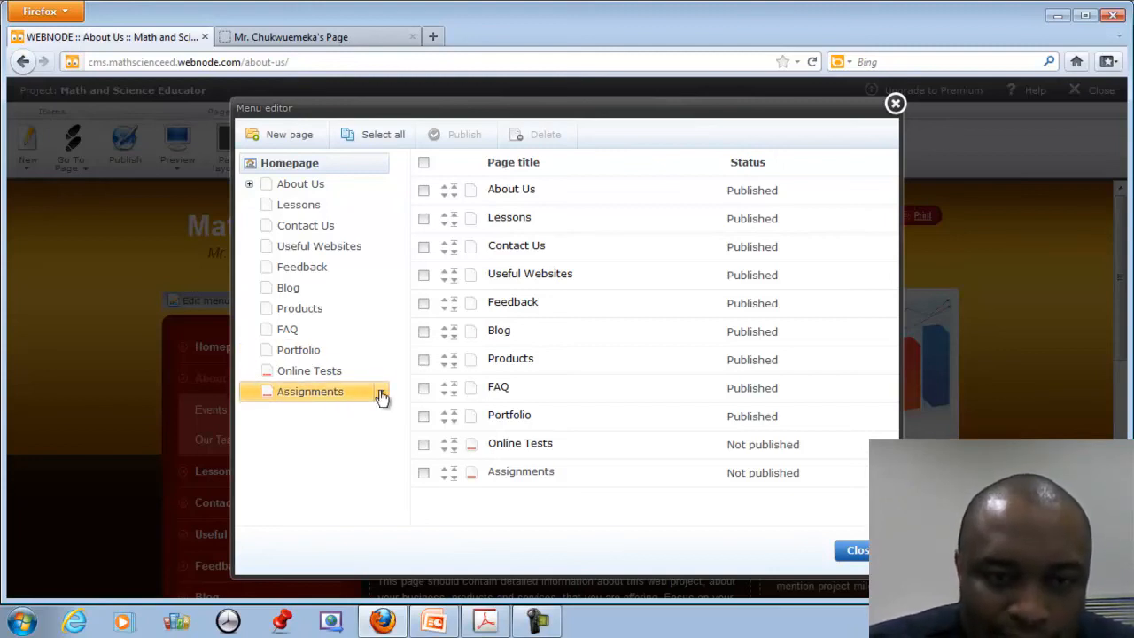
Add a blank 'First Assignment on Integers' page with Assignments as its parent, then close the Menu editor.
{"action": "left_click", "coordinate": [381, 395]}
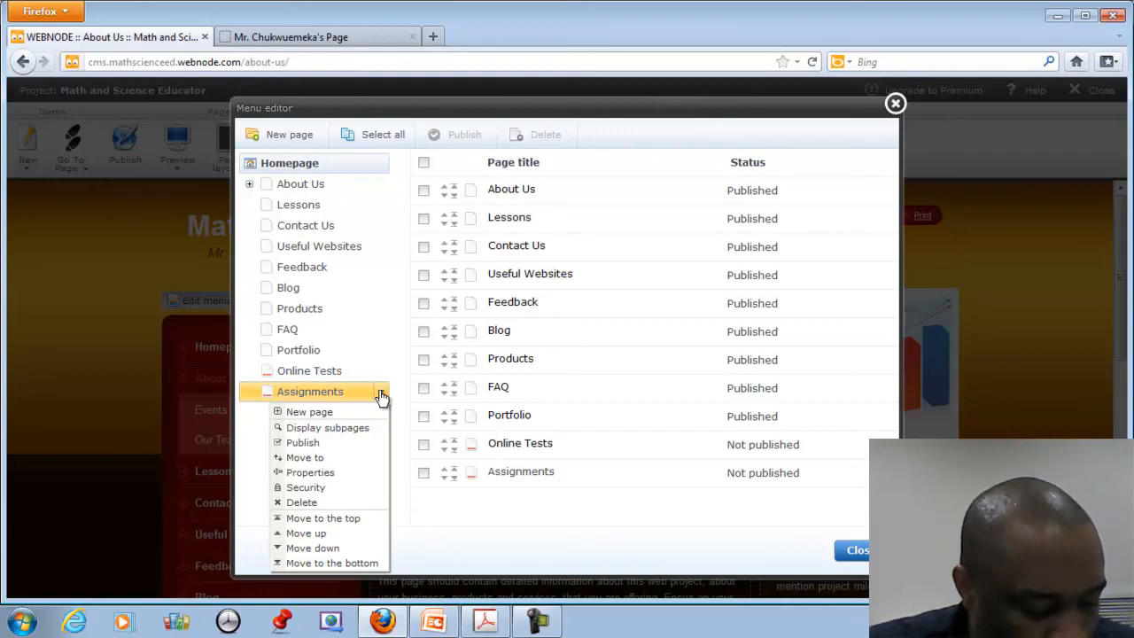
{"action": "left_click", "coordinate": [317, 413]}
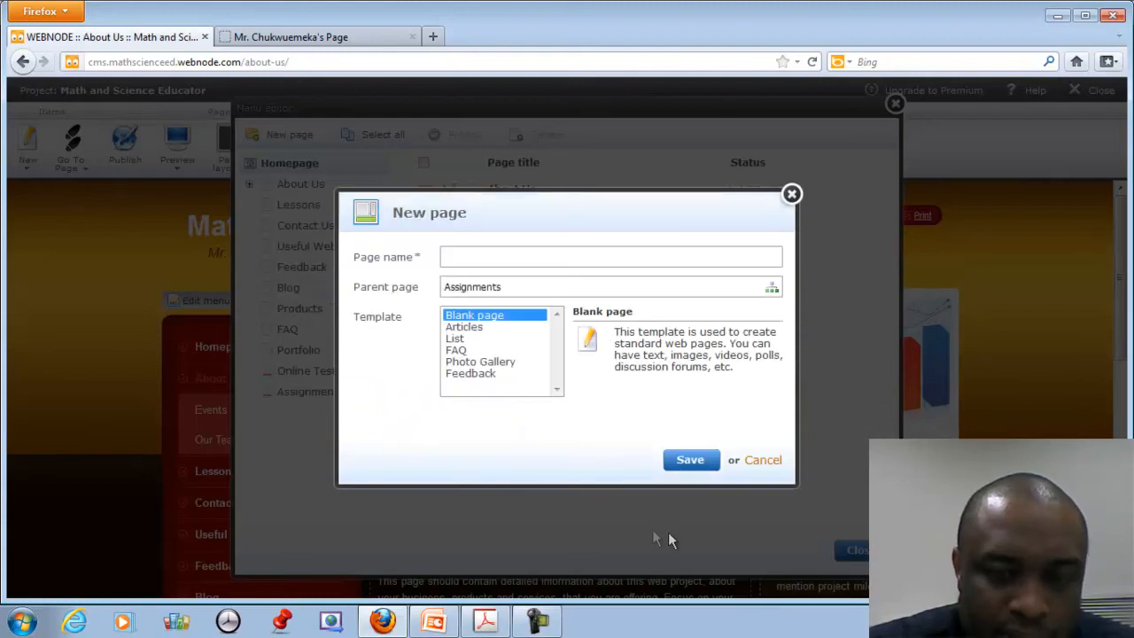
{"action": "type", "text": "F"}
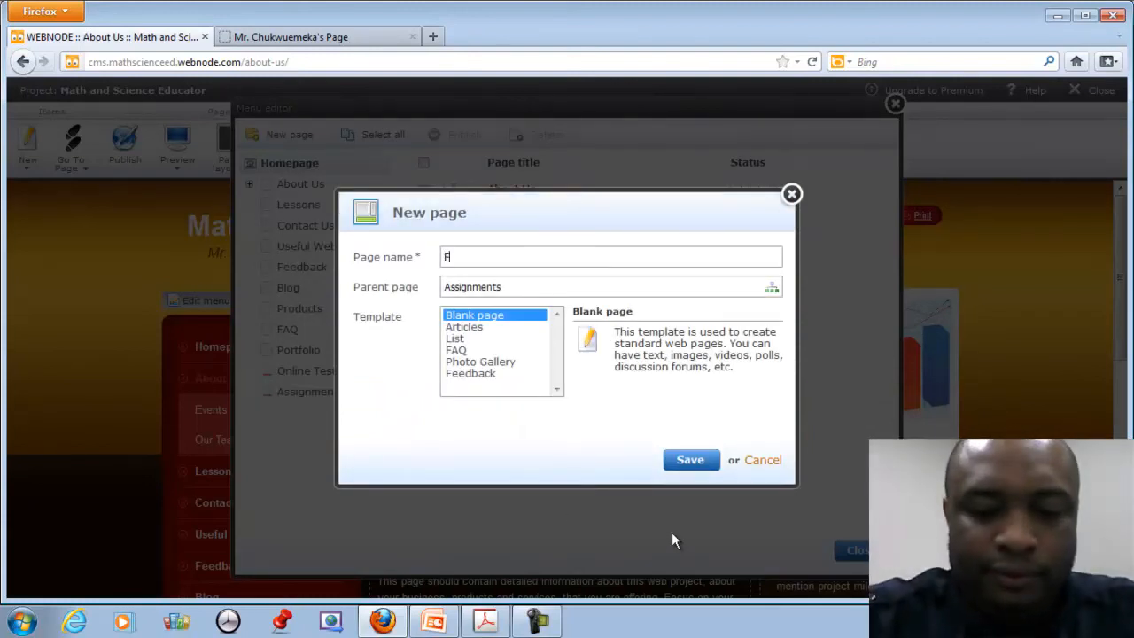
{"action": "type", "text": "irst "}
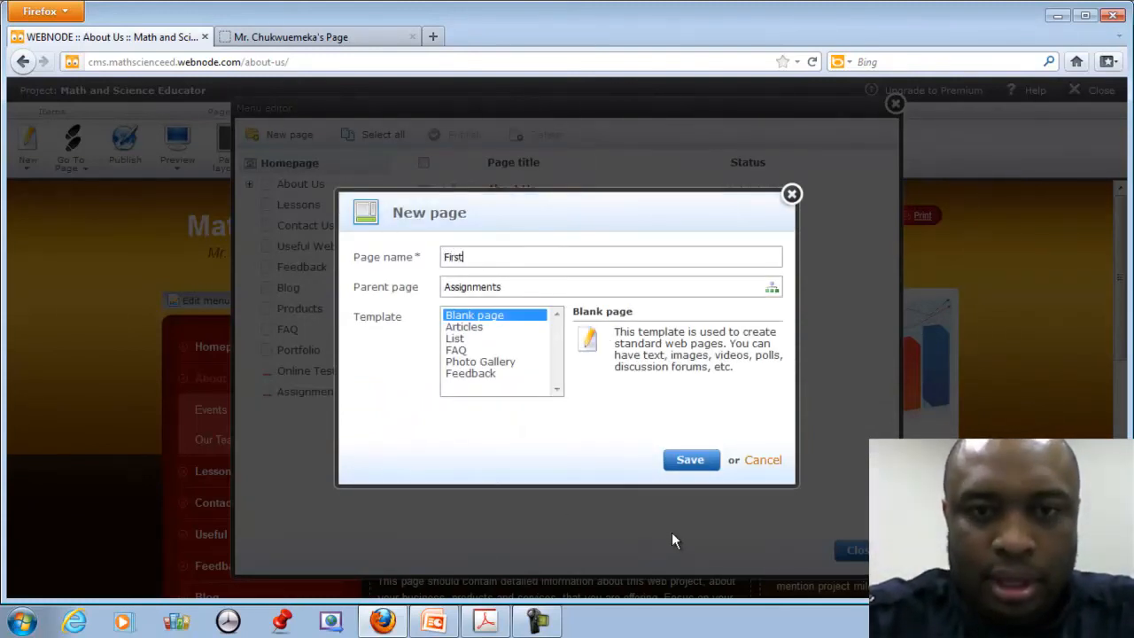
{"action": "type", "text": "Ass"}
{"action": "type", "text": "ignment on Integers"}
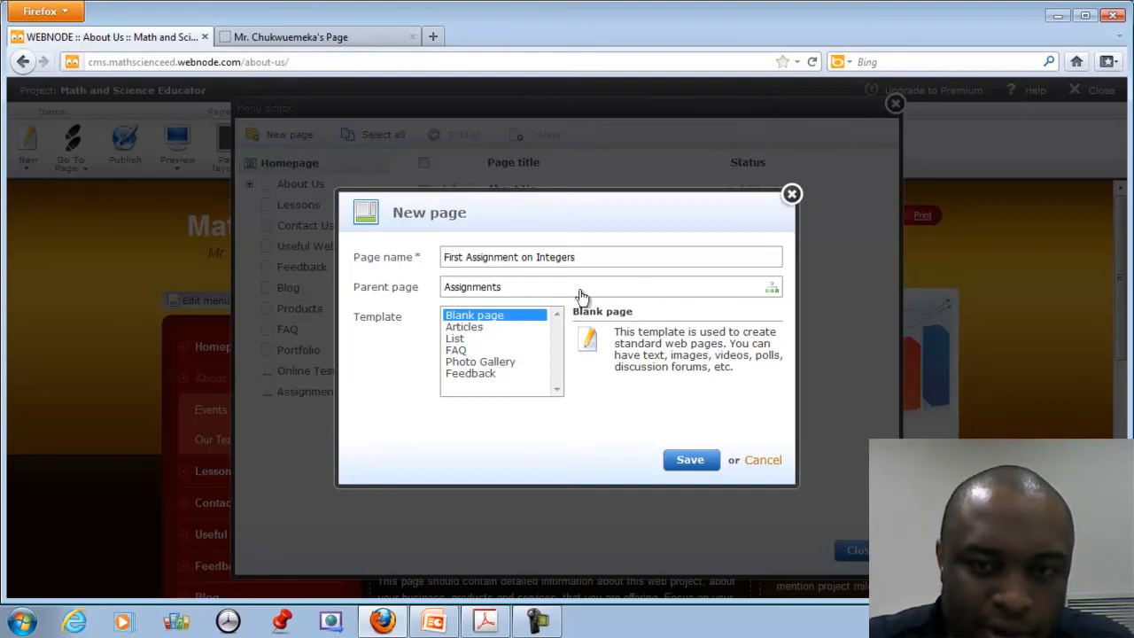
{"action": "left_click", "coordinate": [772, 292]}
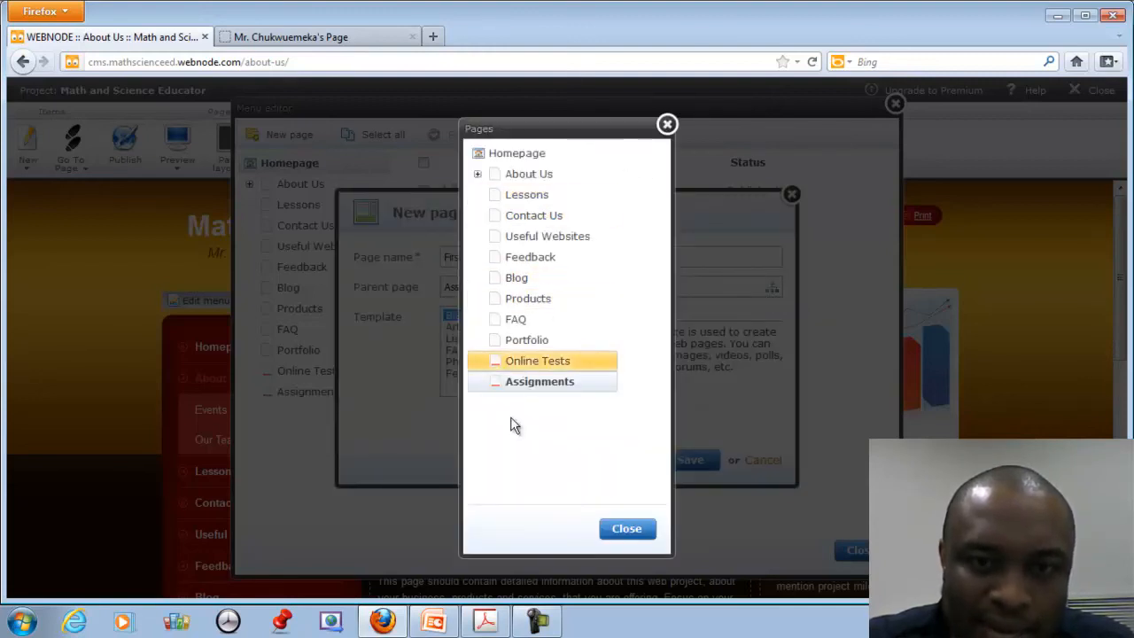
{"action": "left_click", "coordinate": [521, 382]}
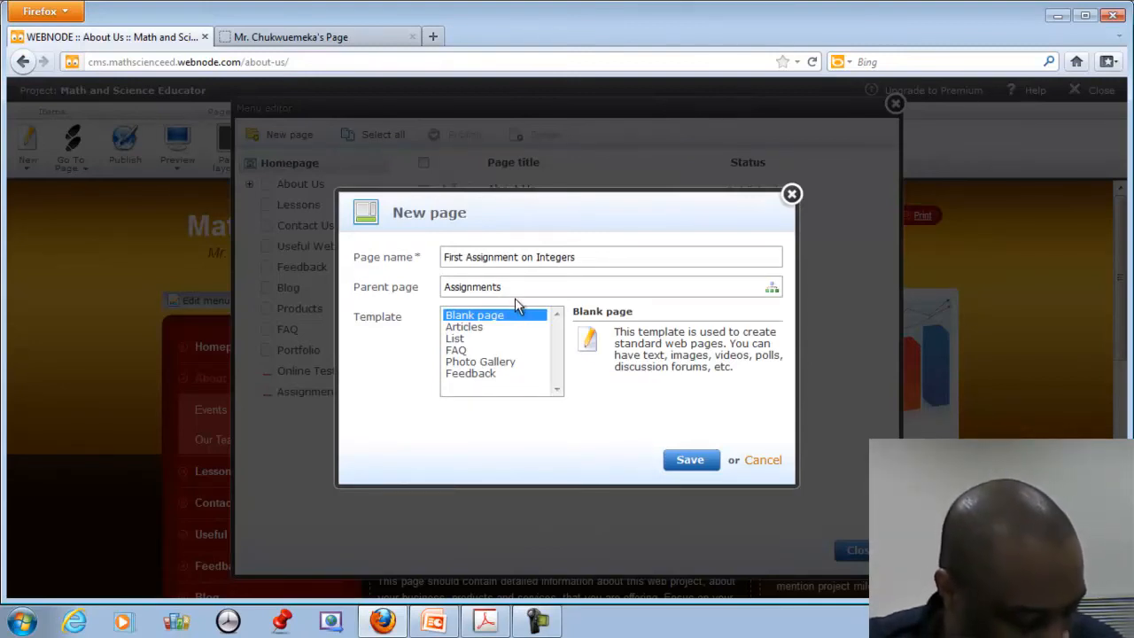
{"action": "left_click", "coordinate": [689, 462]}
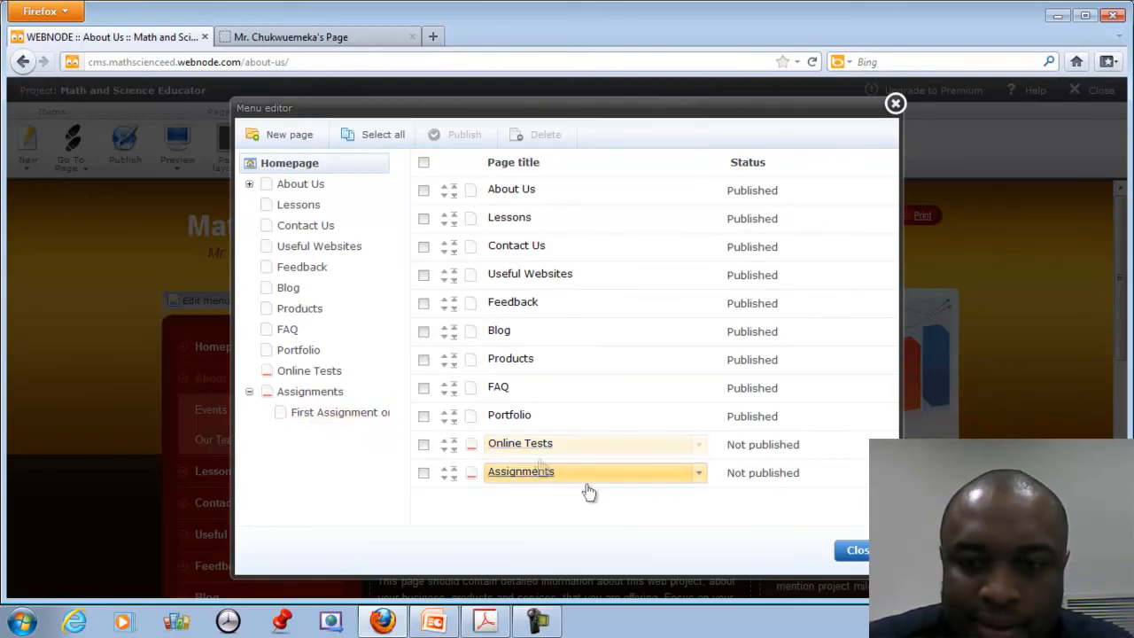
{"action": "left_click", "coordinate": [856, 550]}
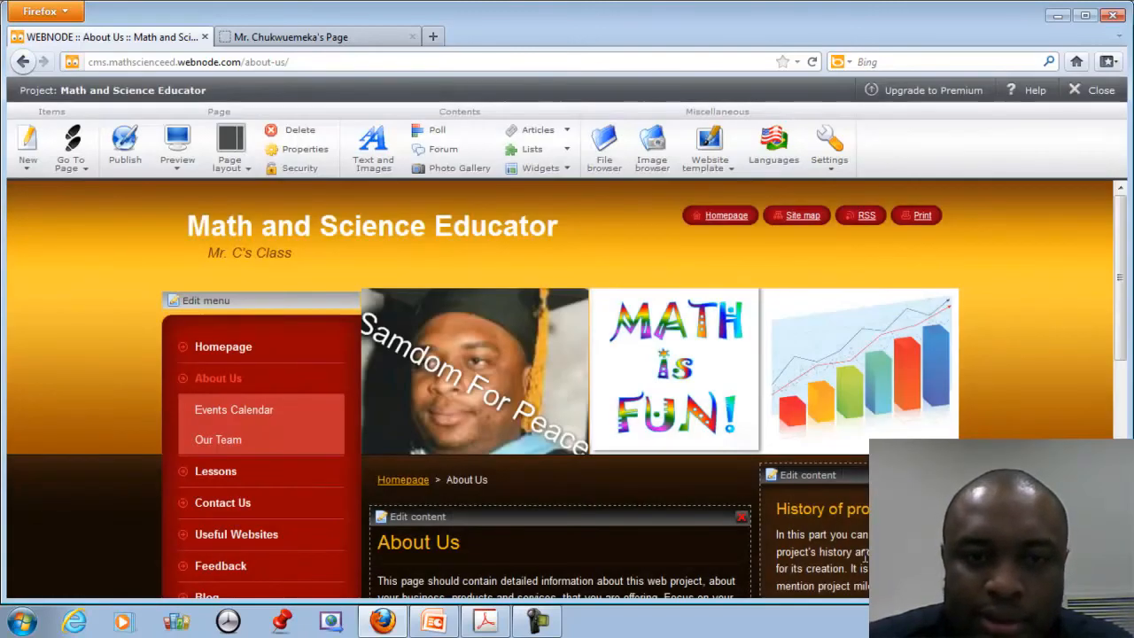
{"action": "scroll", "coordinate": [864, 557], "scroll_direction": "down", "scroll_amount": 6}
{"action": "left_click", "coordinate": [232, 437]}
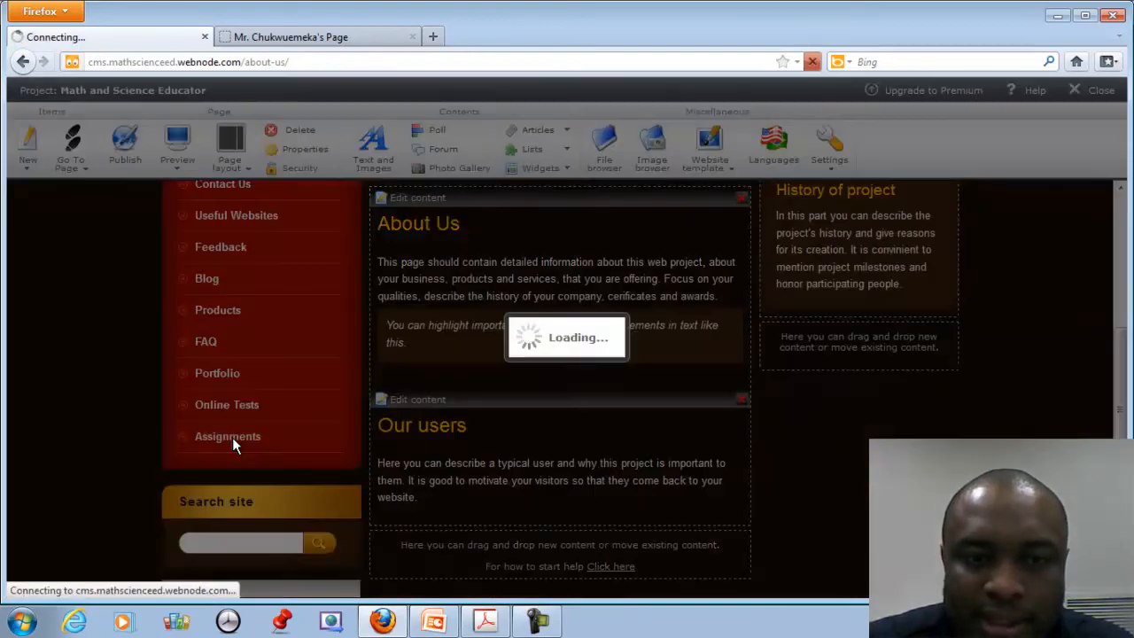
{"action": "scroll", "coordinate": [239, 461], "scroll_direction": "down", "scroll_amount": 7}
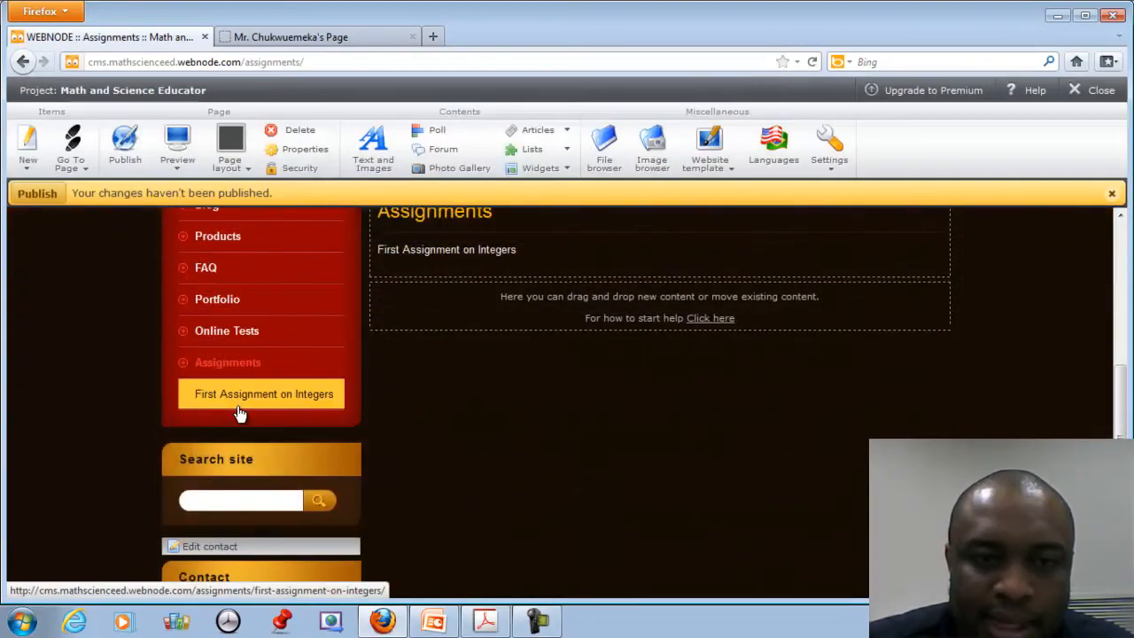
{"action": "scroll", "coordinate": [239, 417], "scroll_direction": "up", "scroll_amount": 8}
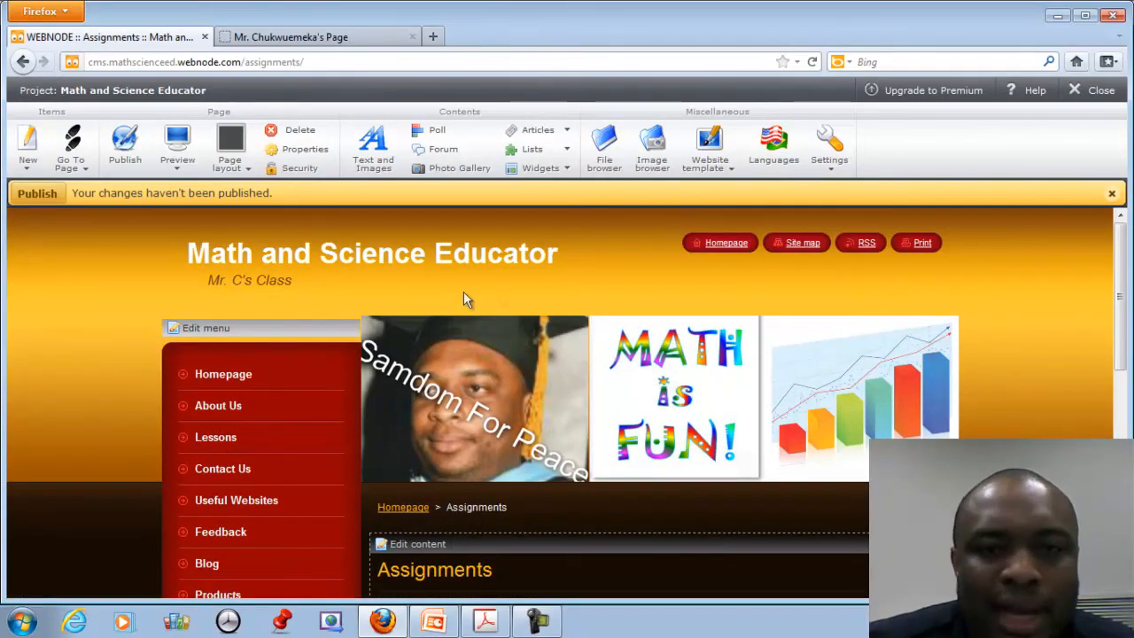
{"action": "left_click", "coordinate": [27, 197]}
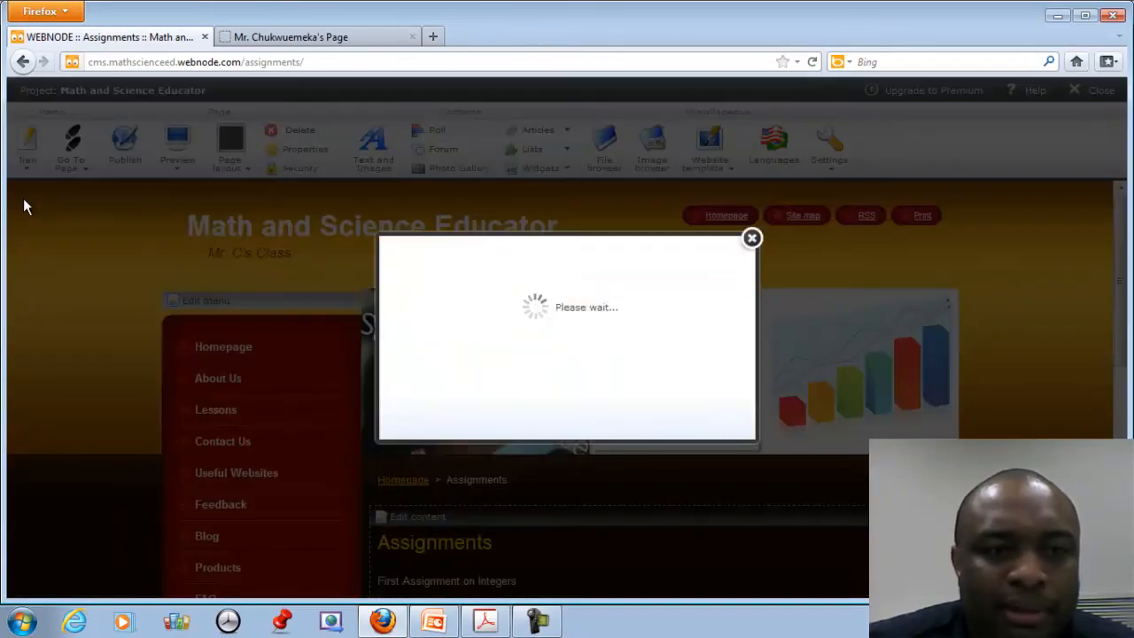
{"action": "left_click", "coordinate": [752, 239]}
{"action": "scroll", "coordinate": [967, 413], "scroll_direction": "down", "scroll_amount": 2}
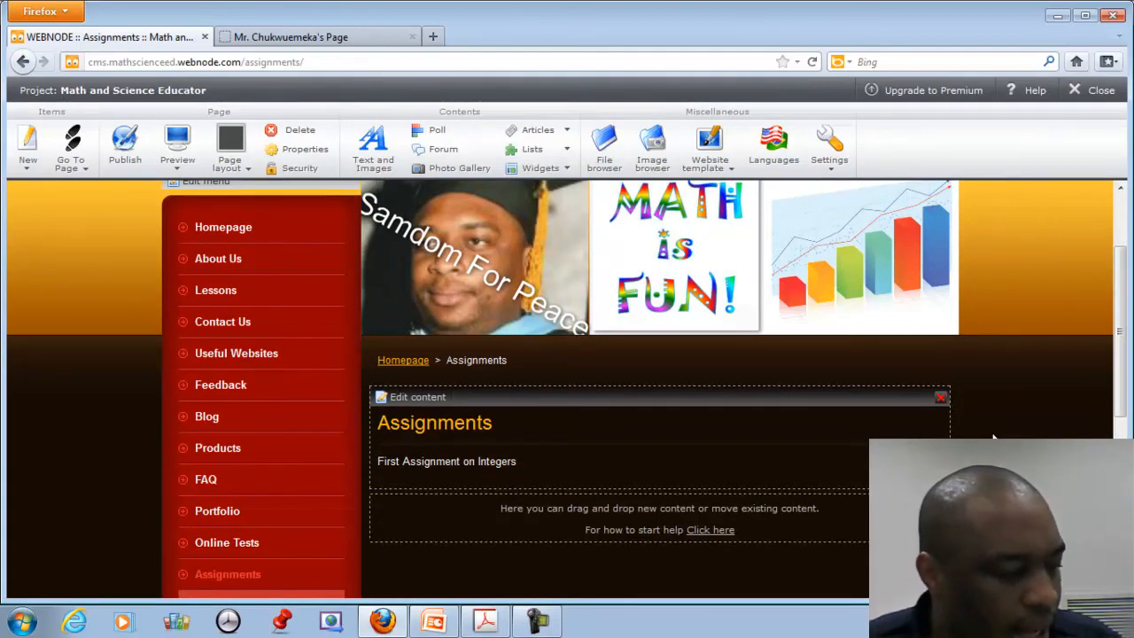
{"action": "scroll", "coordinate": [952, 431], "scroll_direction": "up", "scroll_amount": 3}
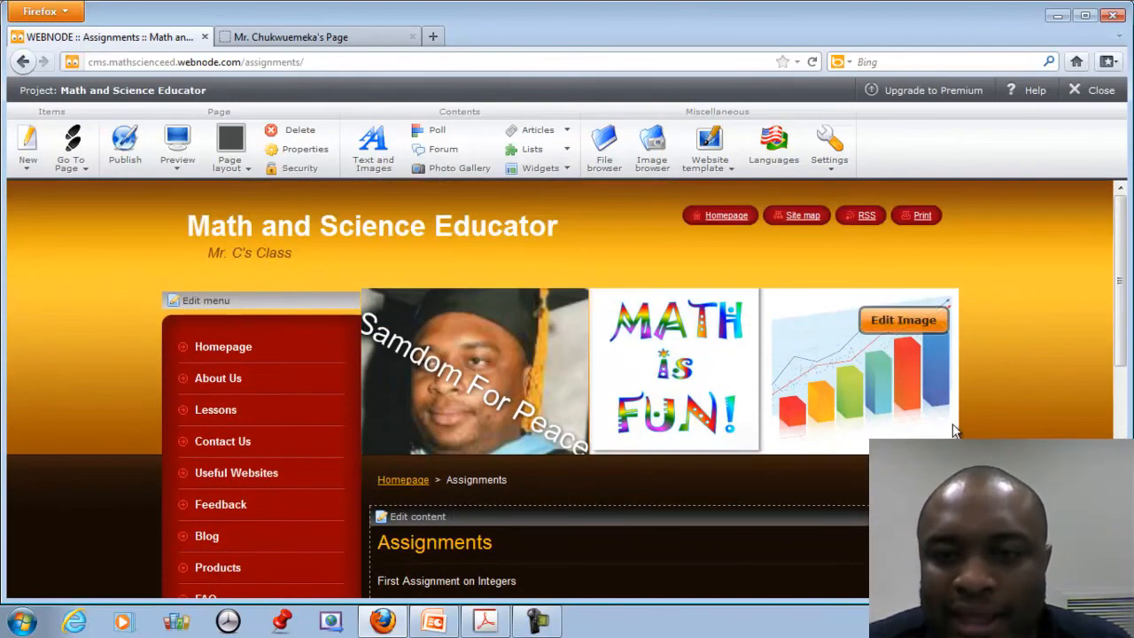
{"action": "scroll", "coordinate": [991, 377], "scroll_direction": "down", "scroll_amount": 4}
{"action": "scroll", "coordinate": [990, 377], "scroll_direction": "up", "scroll_amount": 4}
{"action": "scroll", "coordinate": [991, 376], "scroll_direction": "down", "scroll_amount": 4}
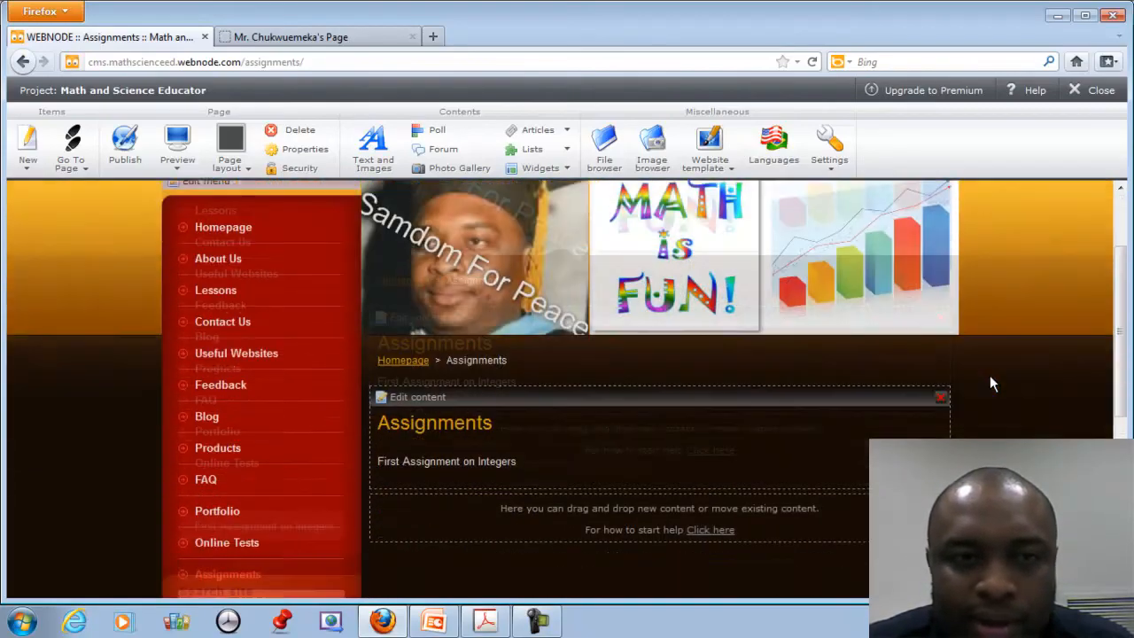
{"action": "scroll", "coordinate": [991, 376], "scroll_direction": "up", "scroll_amount": 4}
{"action": "scroll", "coordinate": [991, 376], "scroll_direction": "down", "scroll_amount": 3}
{"action": "scroll", "coordinate": [991, 377], "scroll_direction": "down", "scroll_amount": 6}
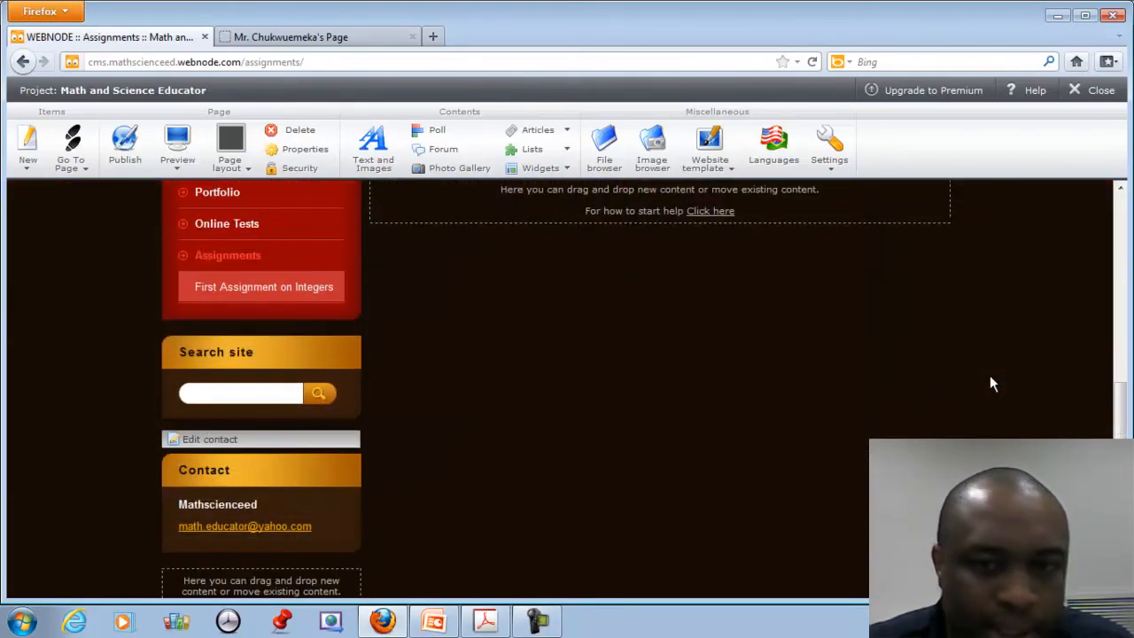
{"action": "scroll", "coordinate": [990, 377], "scroll_direction": "up", "scroll_amount": 8}
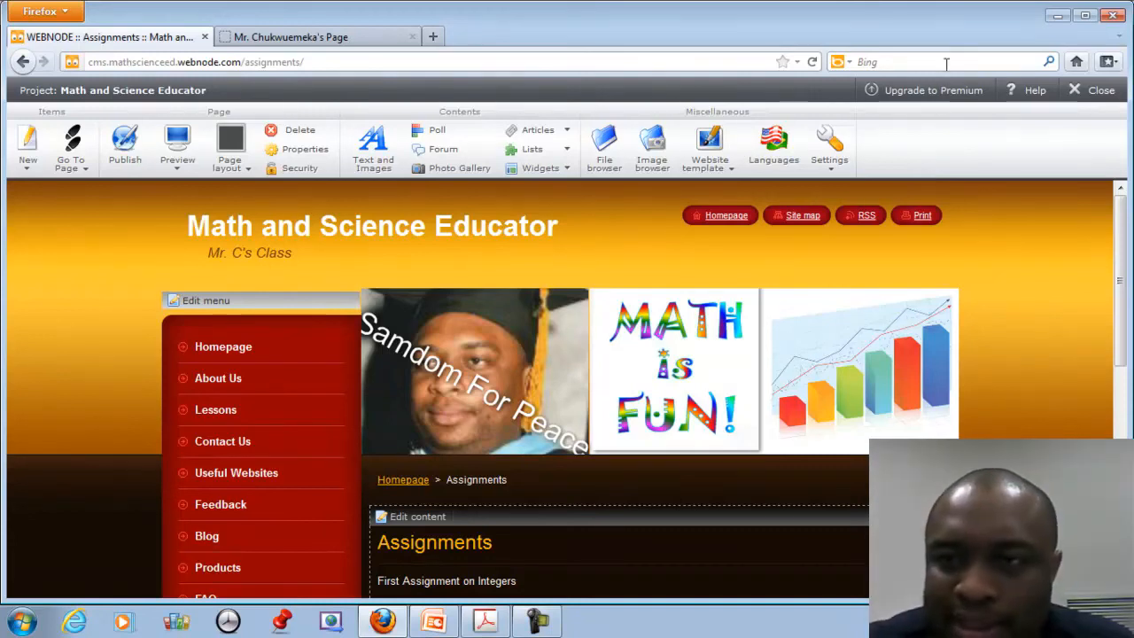
{"action": "left_click", "coordinate": [1101, 91]}
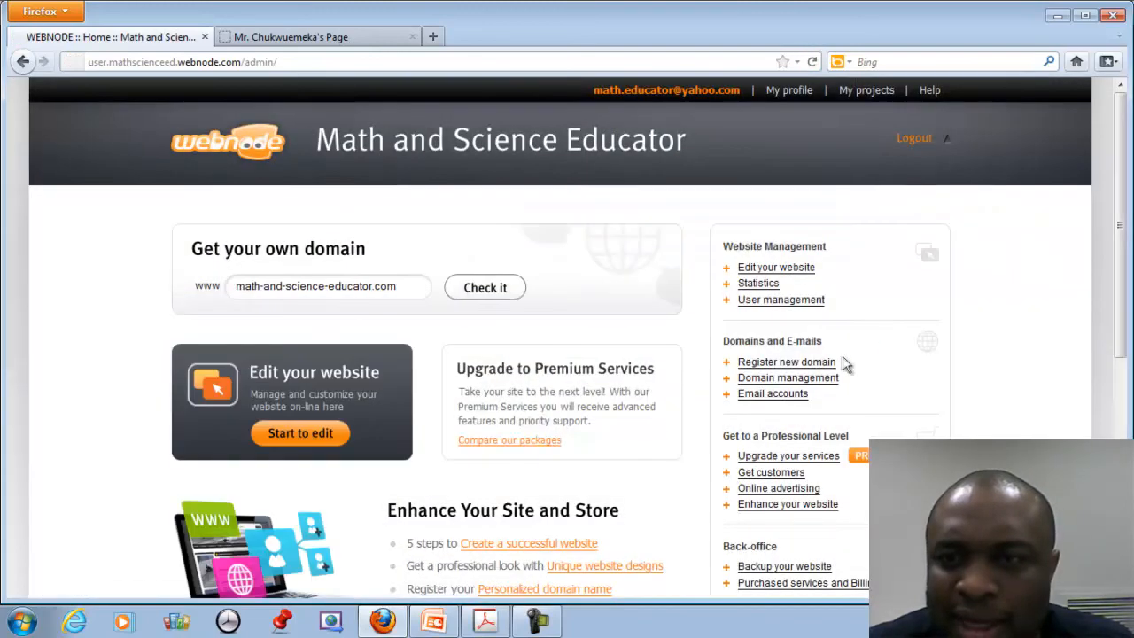
{"action": "left_click", "coordinate": [912, 139]}
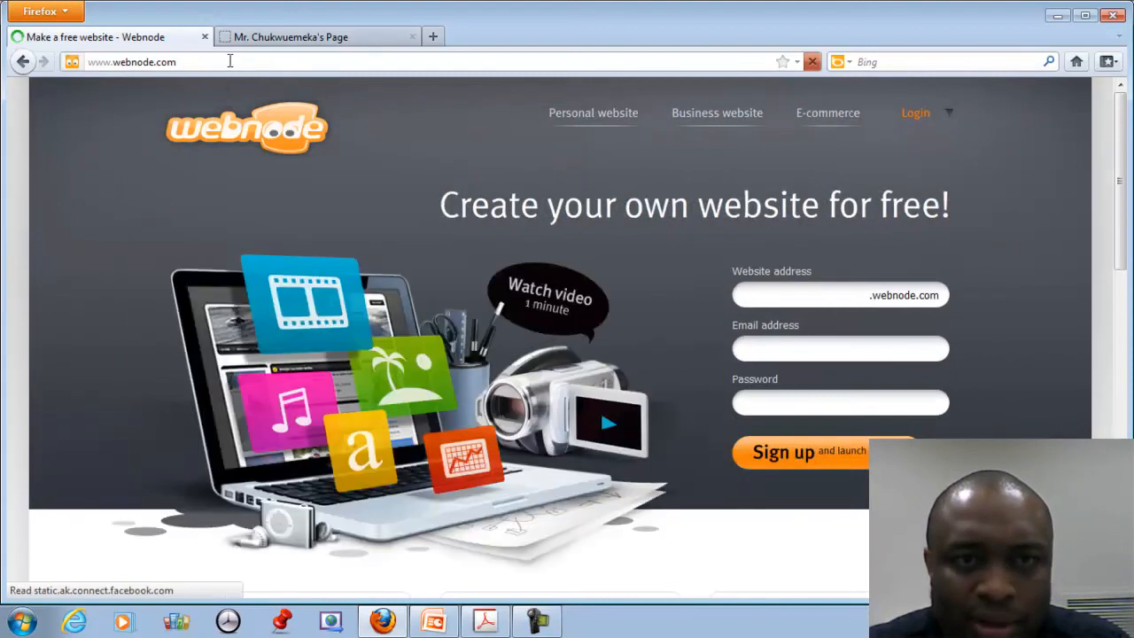
{"action": "left_click", "coordinate": [231, 61]}
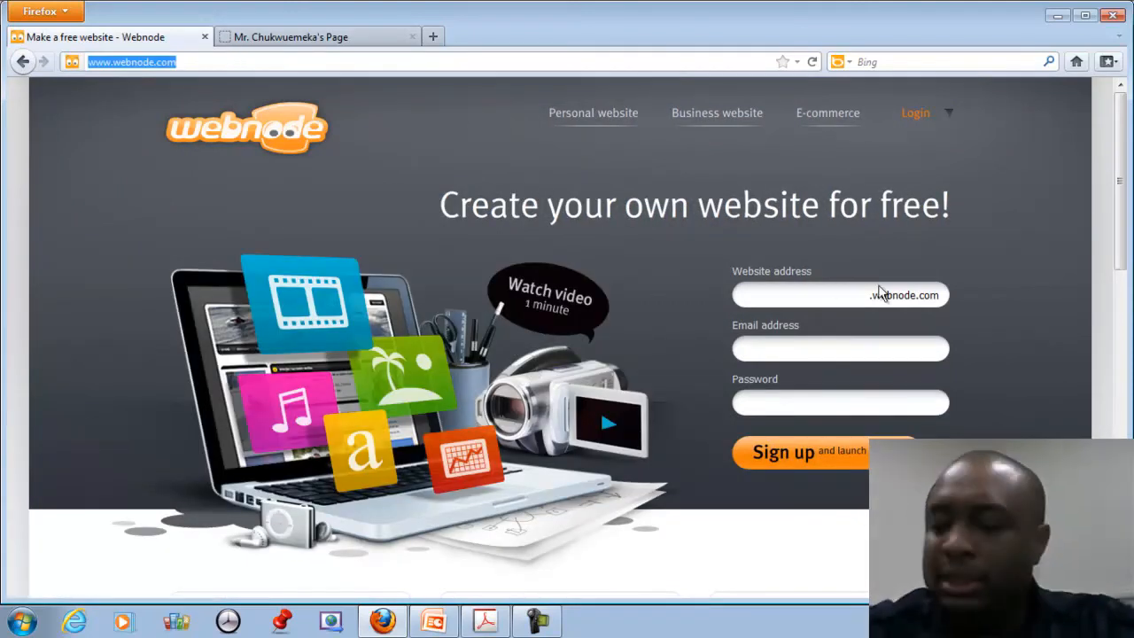
{"action": "type", "text": "mathsc"}
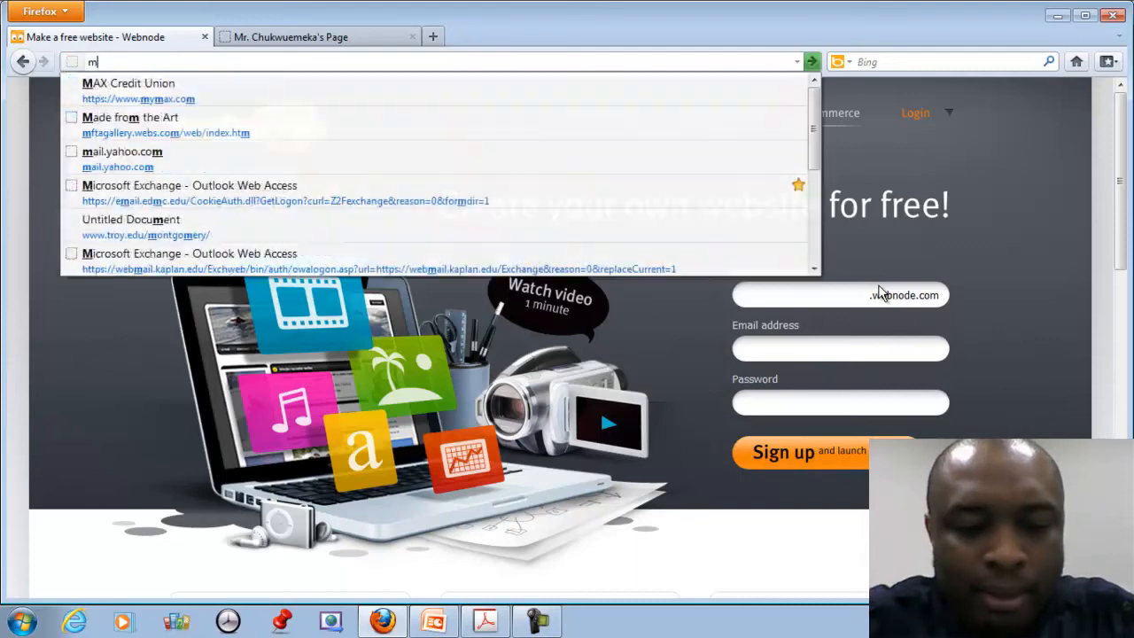
{"action": "type", "text": "ie"}
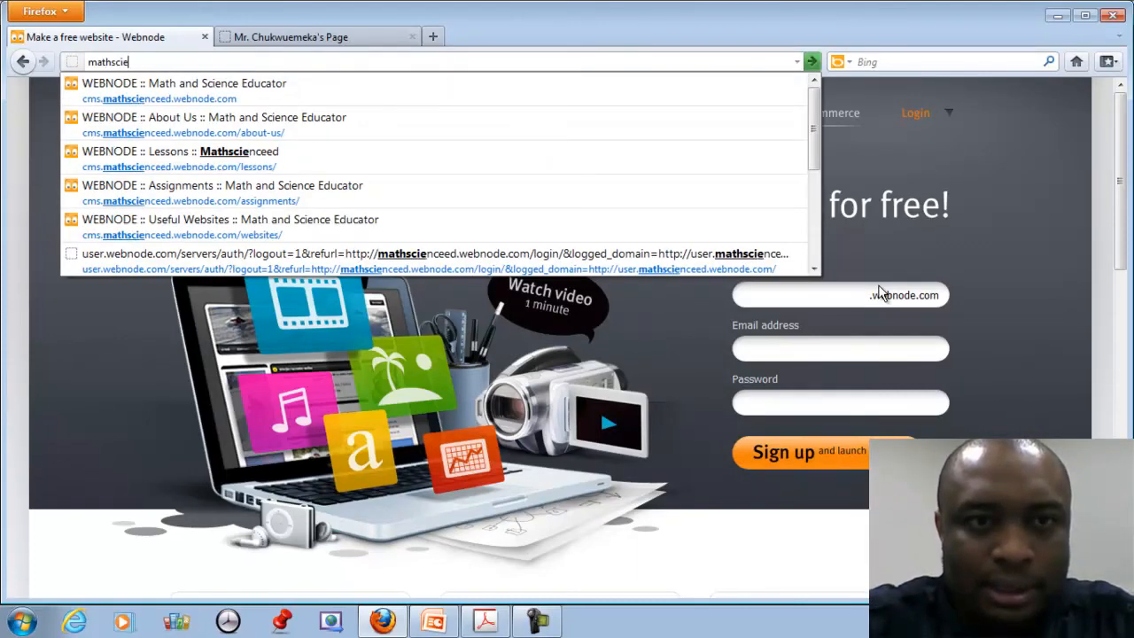
{"action": "key", "text": "Down"}
{"action": "key", "text": "Return"}
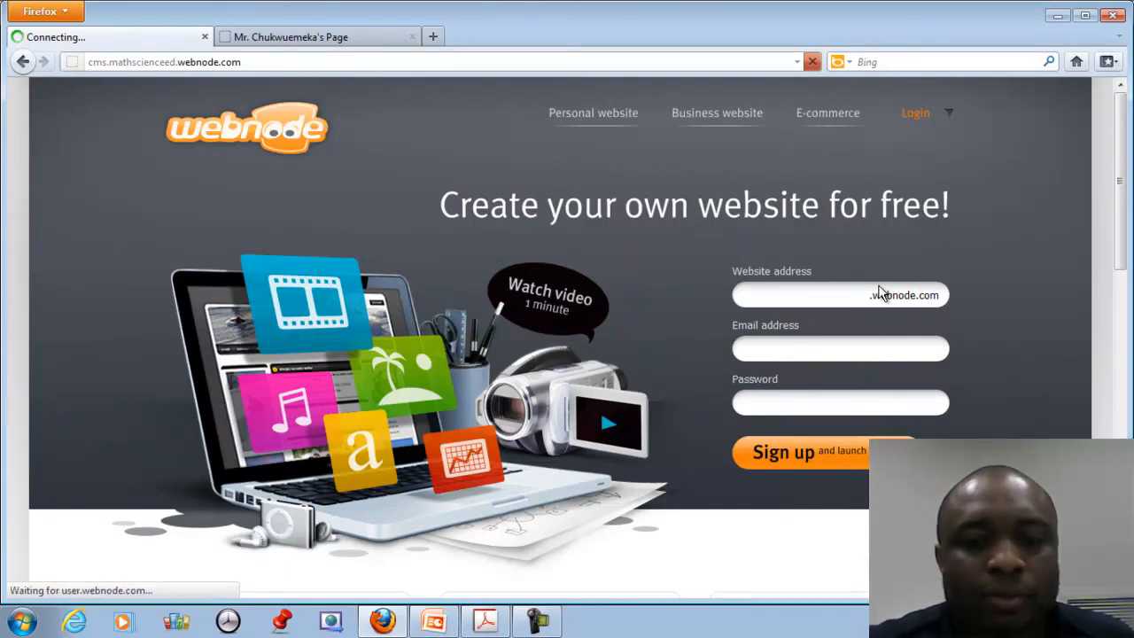
{"action": "left_click", "coordinate": [317, 62]}
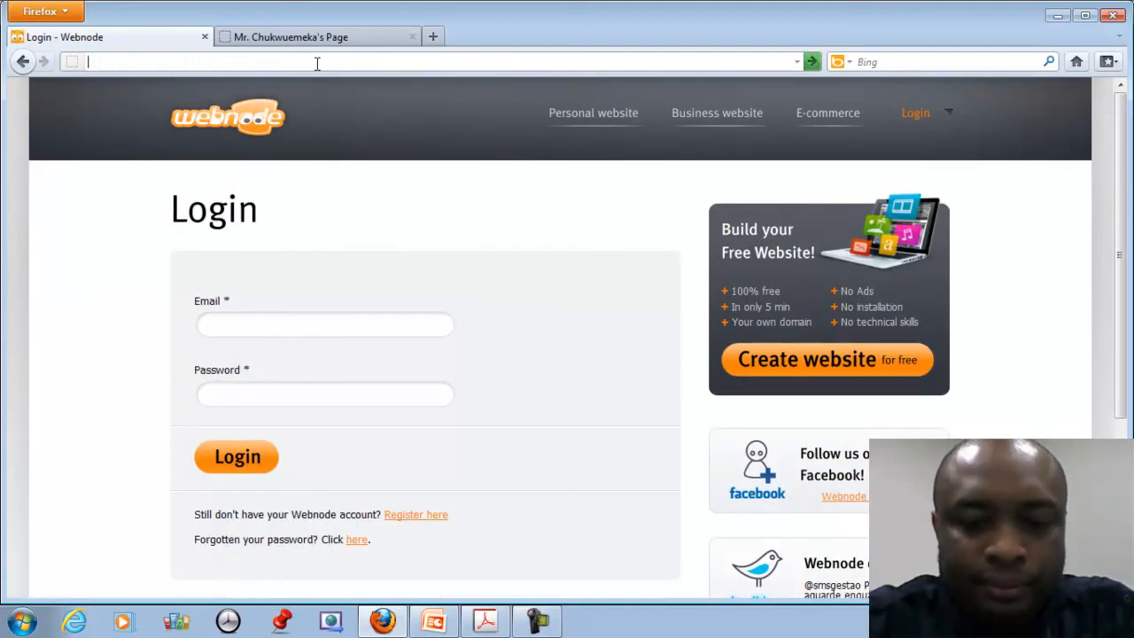
{"action": "type", "text": "htt"}
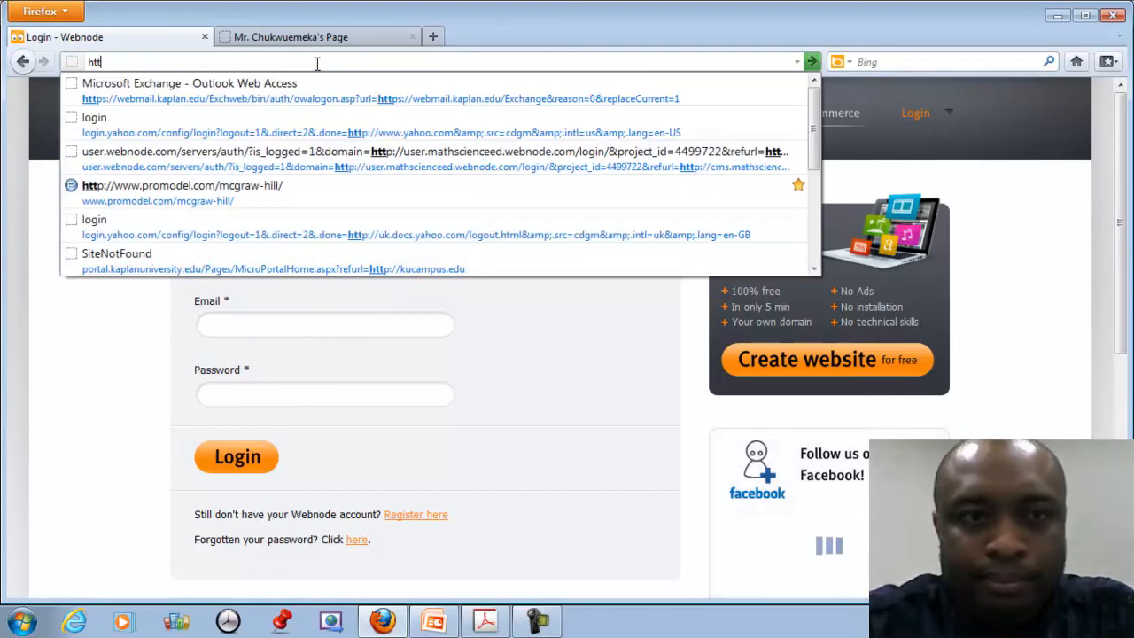
{"action": "type", "text": "p:"}
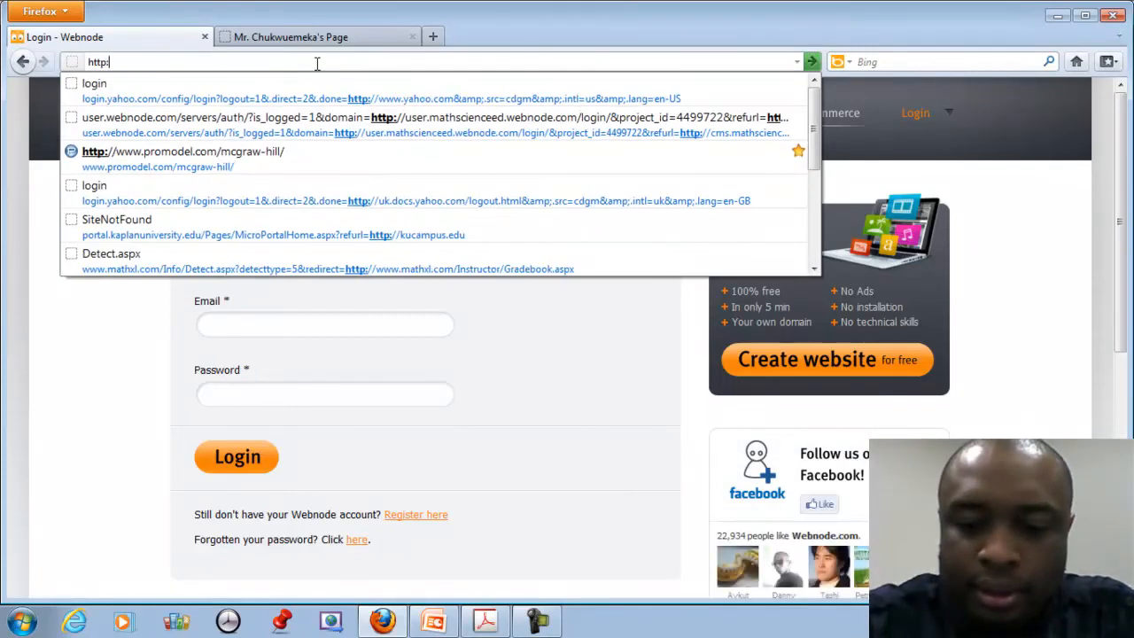
{"action": "type", "text": "//"}
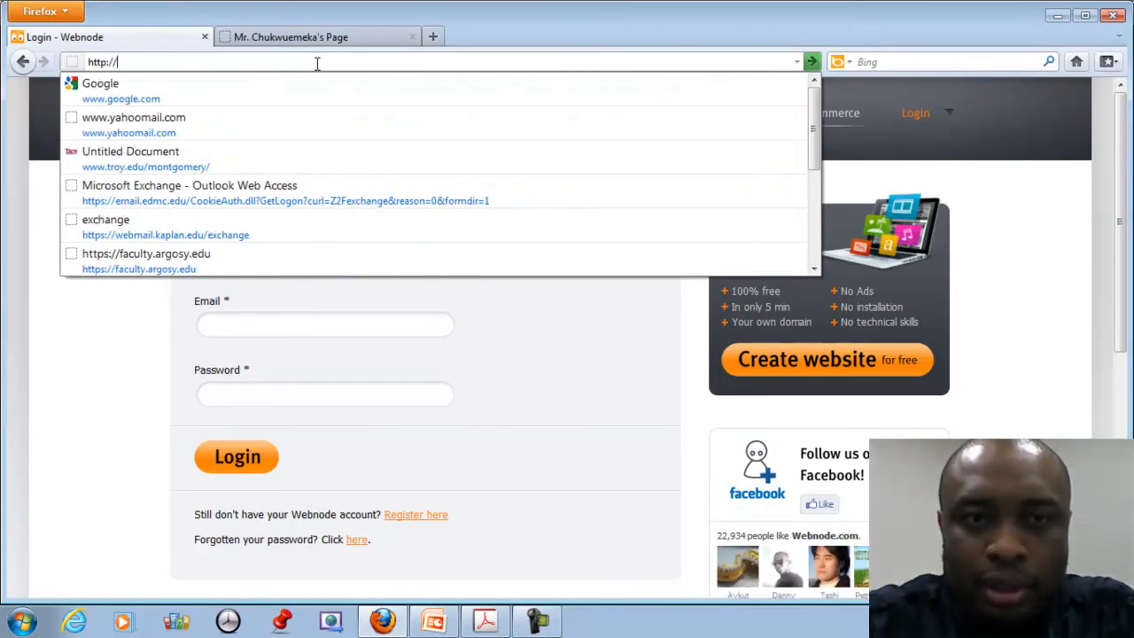
{"action": "type", "text": "mat"}
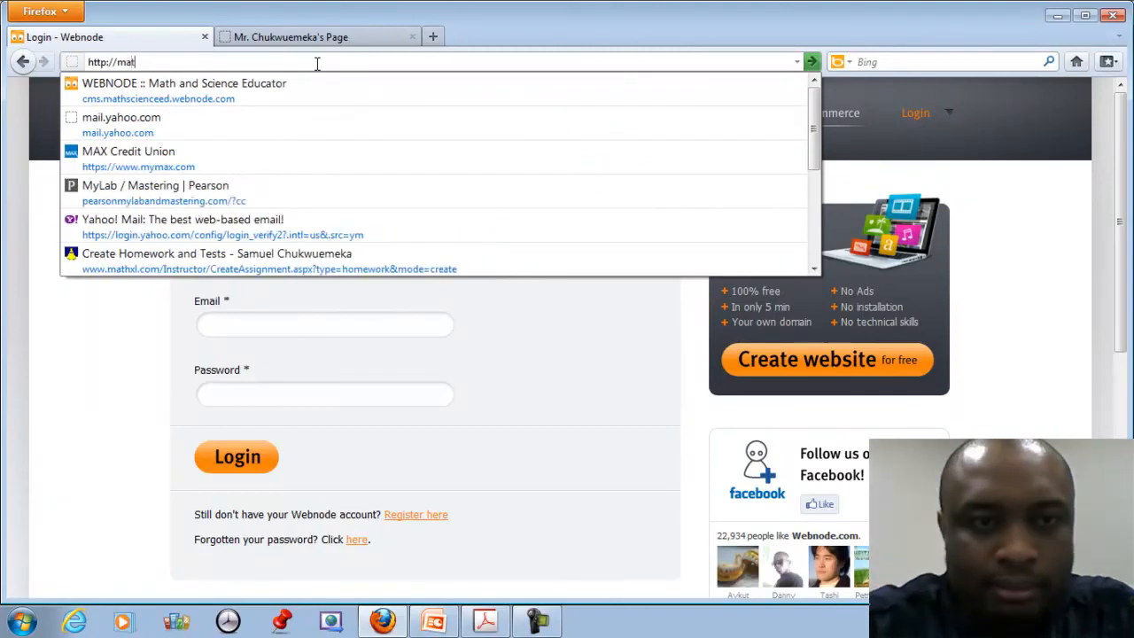
{"action": "type", "text": "hscience"}
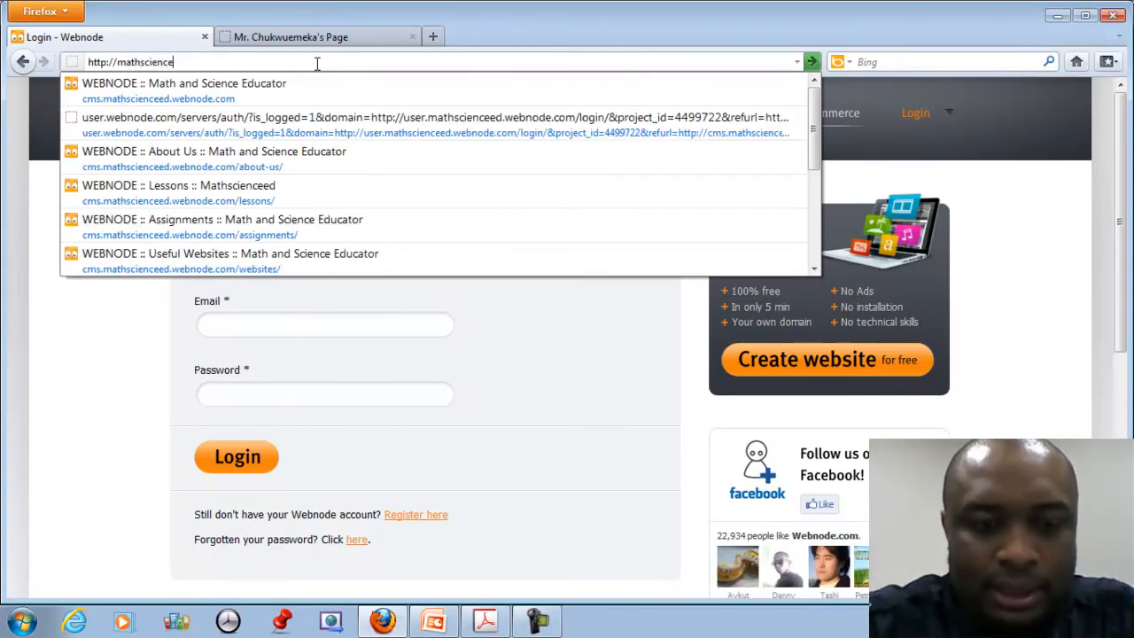
{"action": "type", "text": "ed.webnode.com/"}
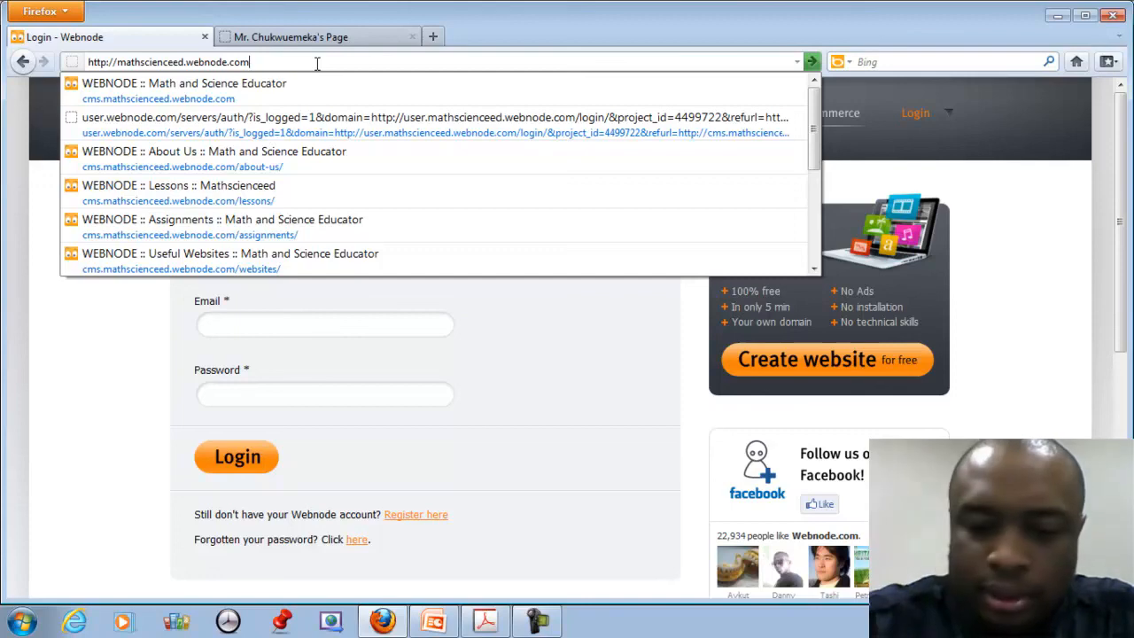
{"action": "key", "text": "Return"}
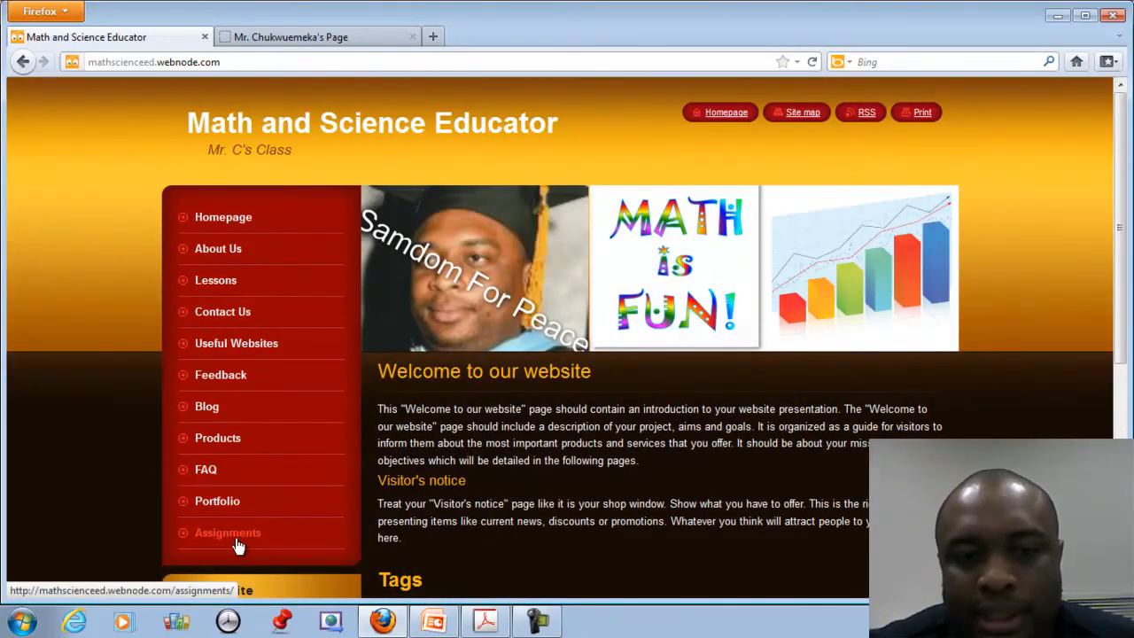
Browse the live site's Assignments, Homepage, Lessons and Useful Websites pages.
{"action": "left_click", "coordinate": [232, 536]}
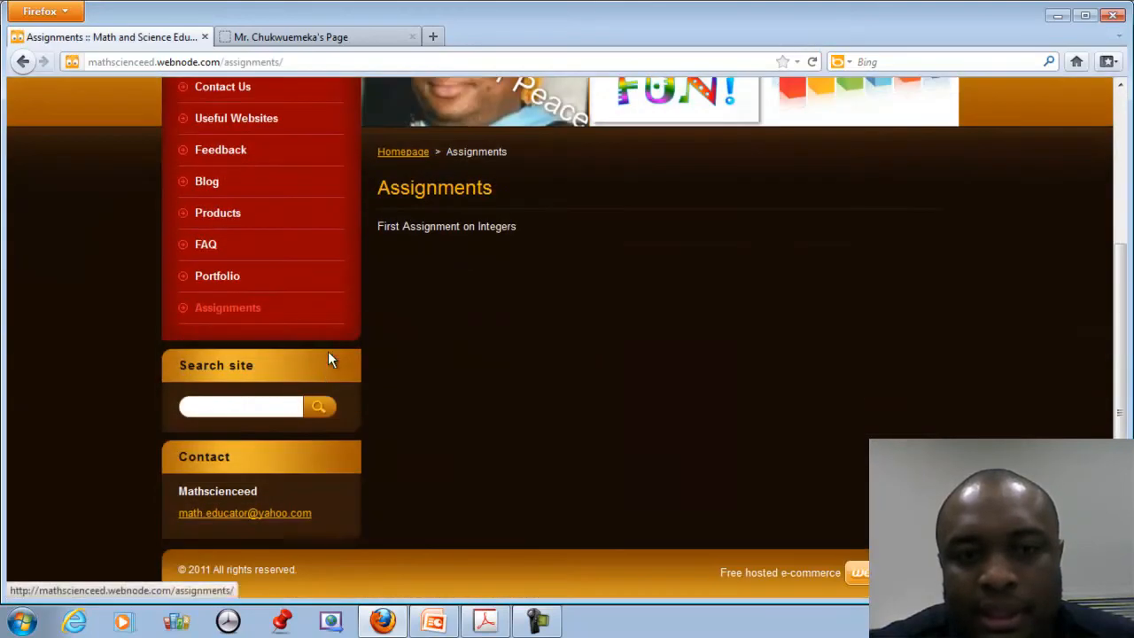
{"action": "left_click", "coordinate": [244, 216]}
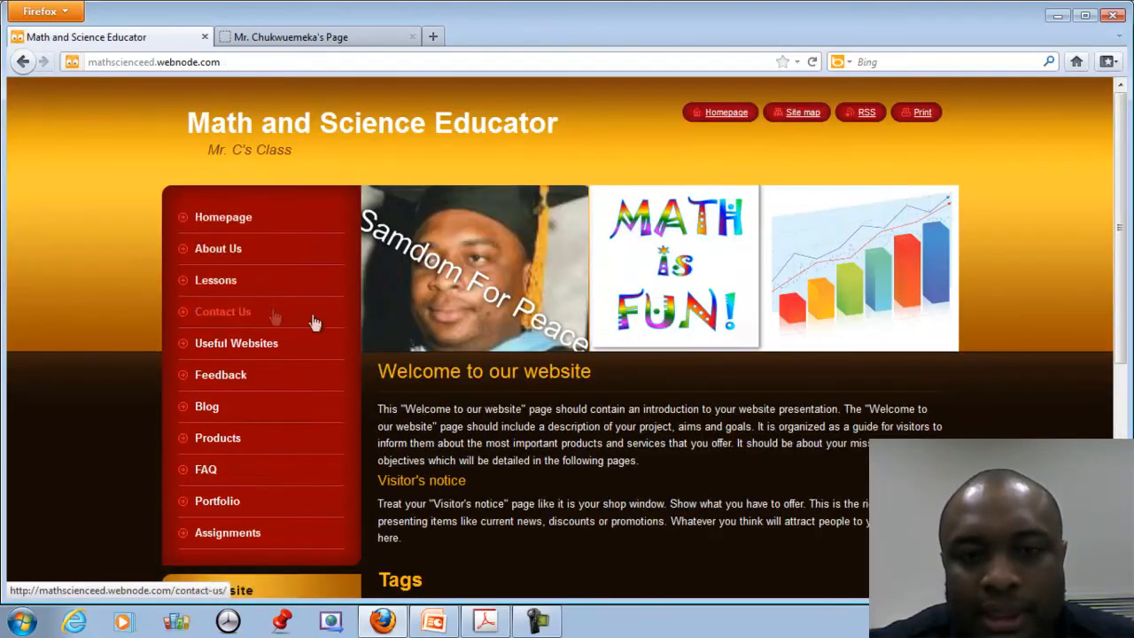
{"action": "left_click", "coordinate": [216, 289]}
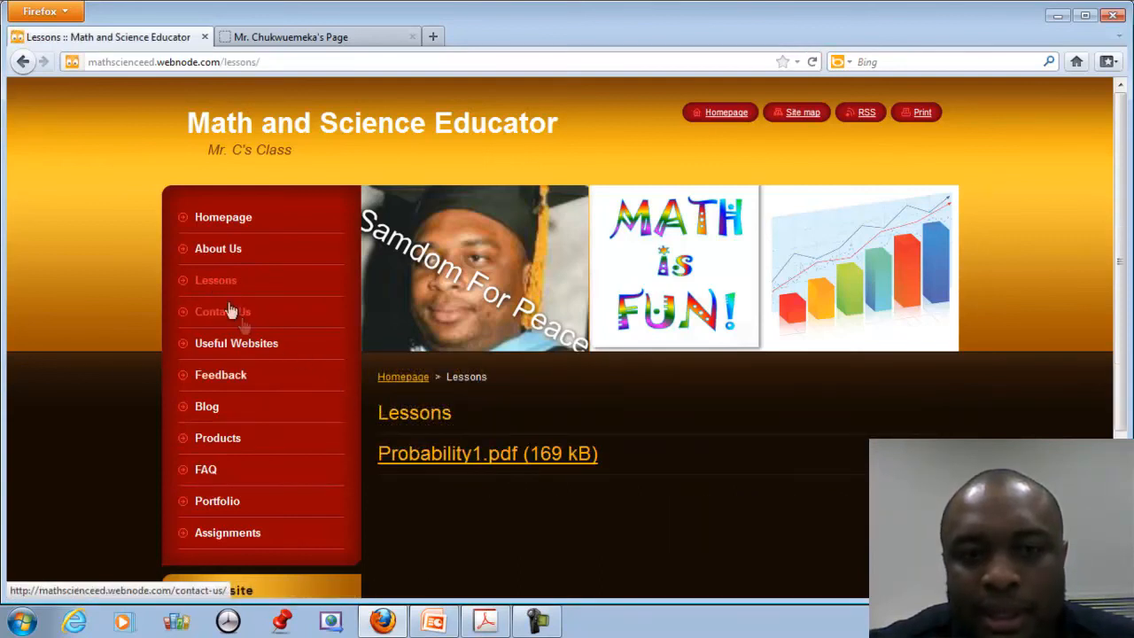
{"action": "left_click", "coordinate": [237, 348]}
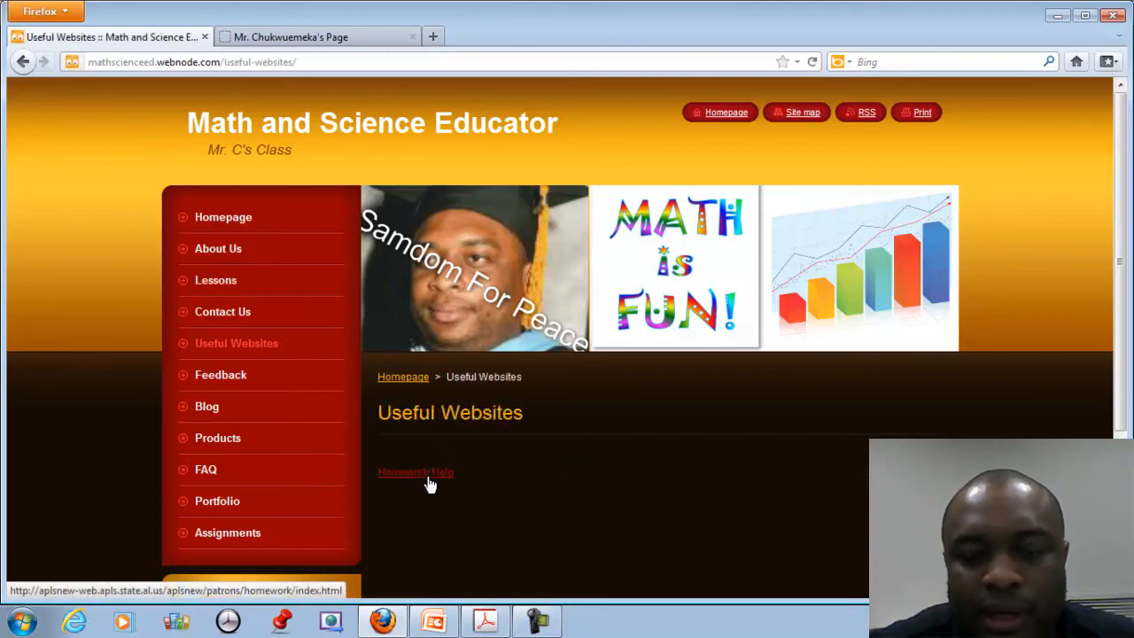
Test the Homework Help link, close its tab and return to the Lessons page.
{"action": "left_click", "coordinate": [428, 478]}
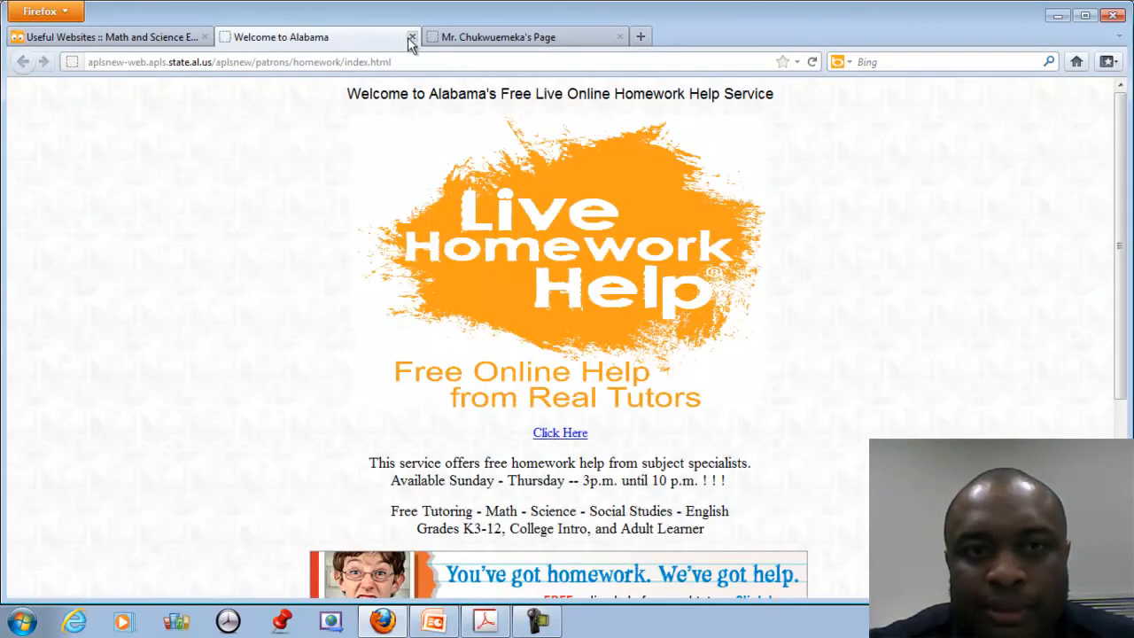
{"action": "left_click", "coordinate": [410, 37]}
{"action": "left_click", "coordinate": [34, 66]}
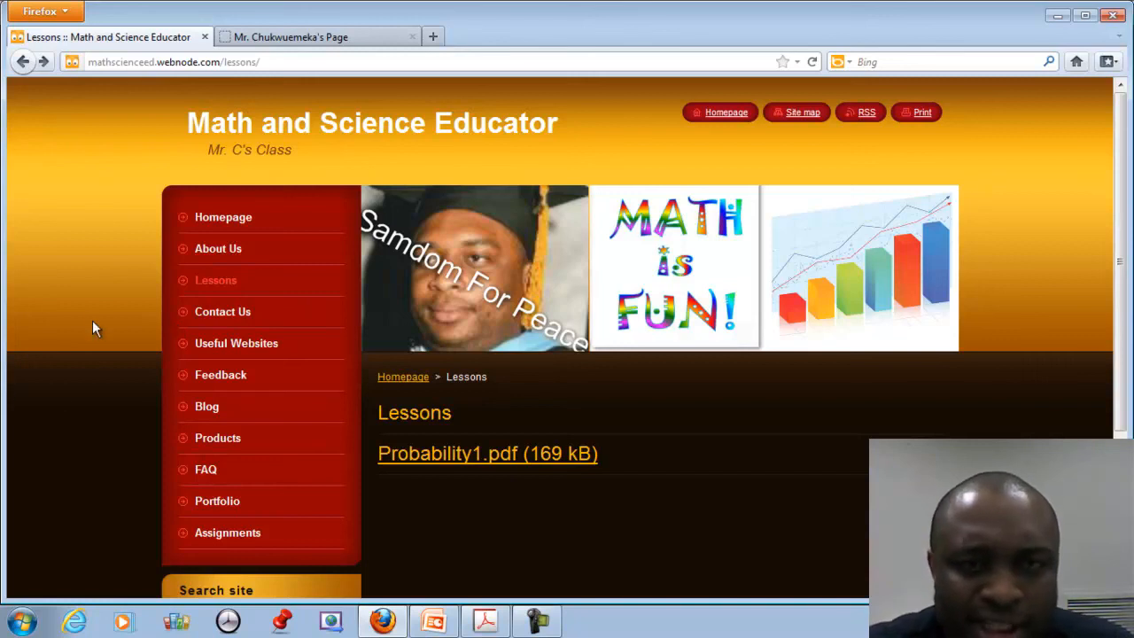
{"action": "left_click", "coordinate": [285, 63]}
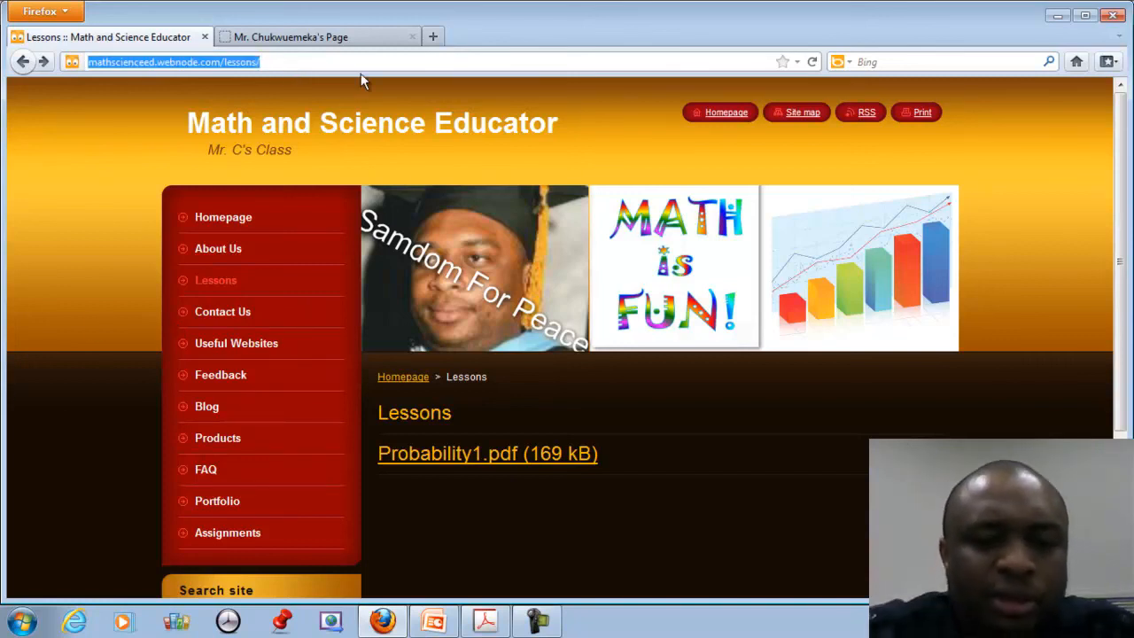
Enter webnode.com in the address bar to load the Webnode front page.
{"action": "type", "text": "we"}
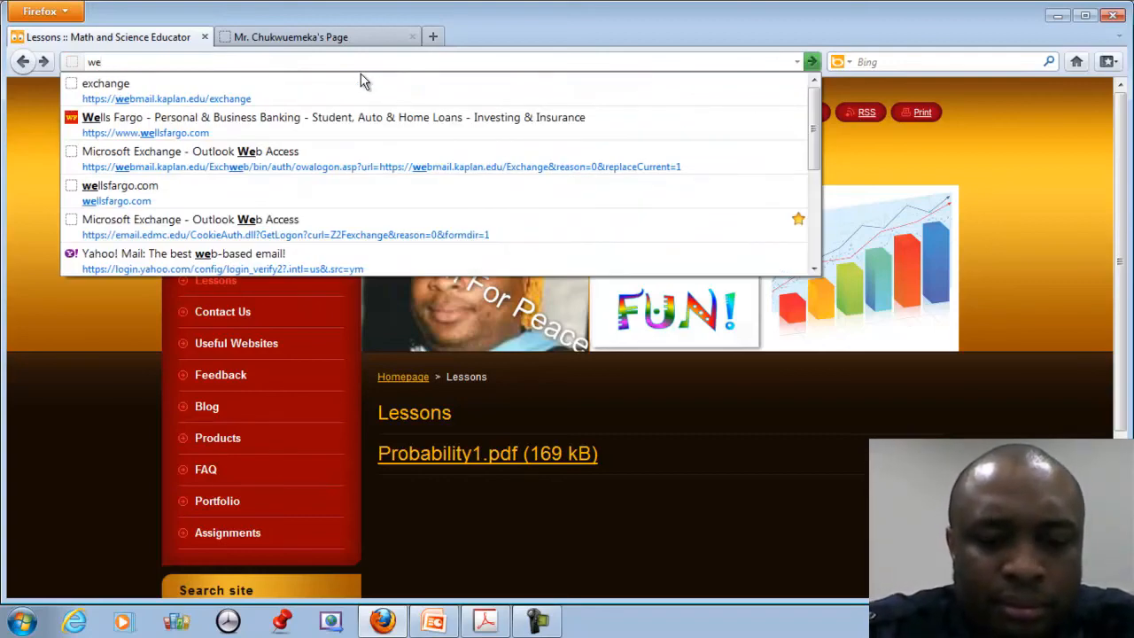
{"action": "type", "text": "bno"}
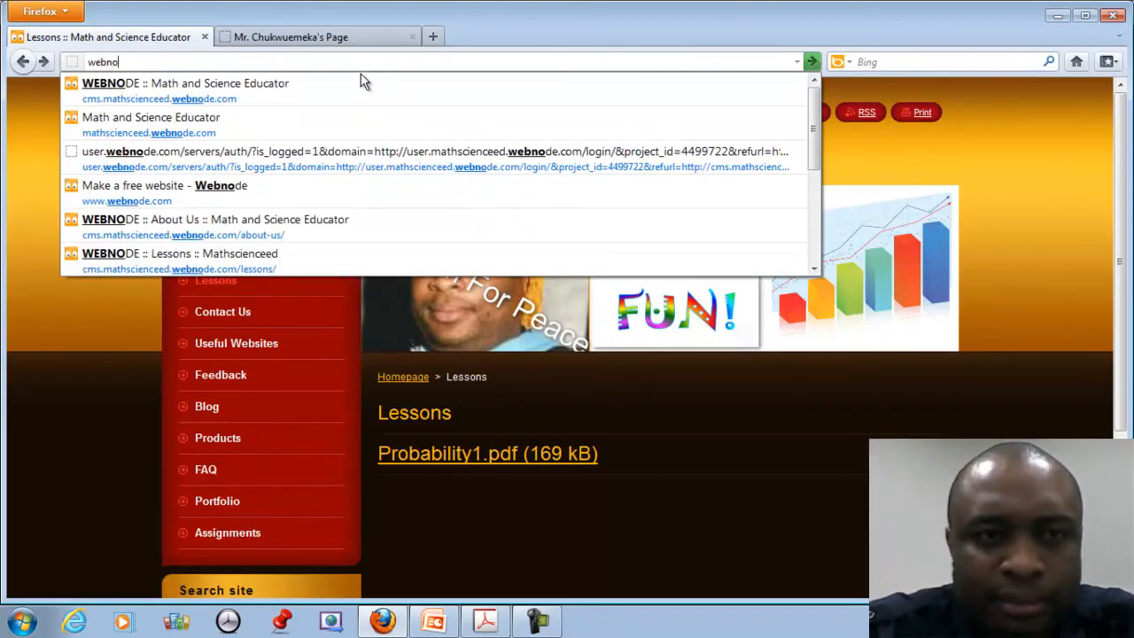
{"action": "type", "text": "de"}
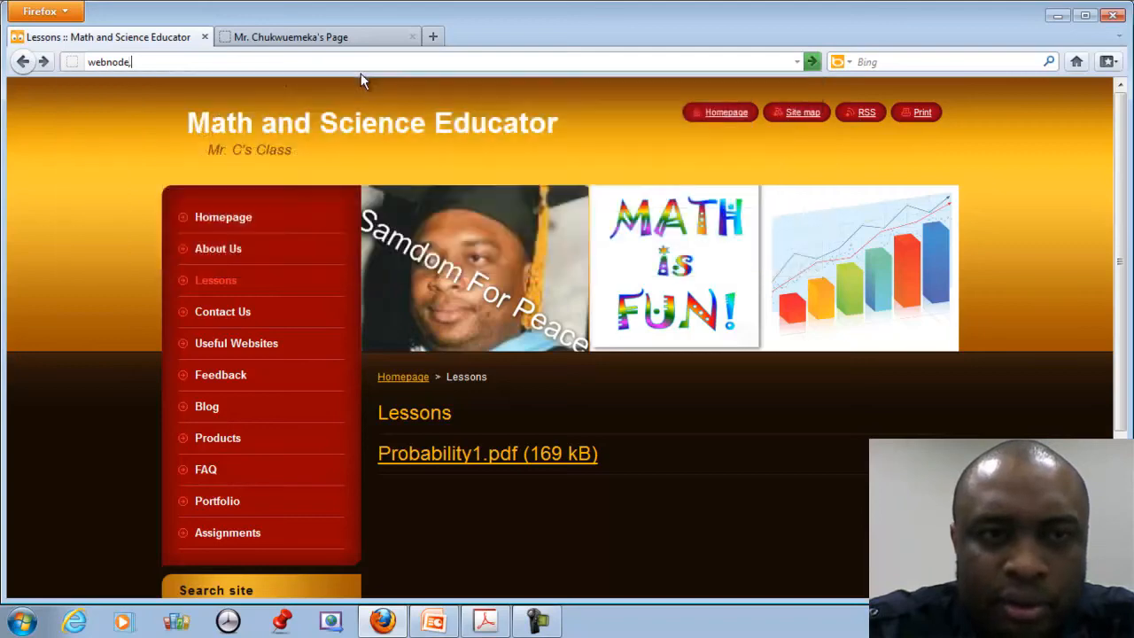
{"action": "type", "text": ".com"}
{"action": "key", "text": "Return"}
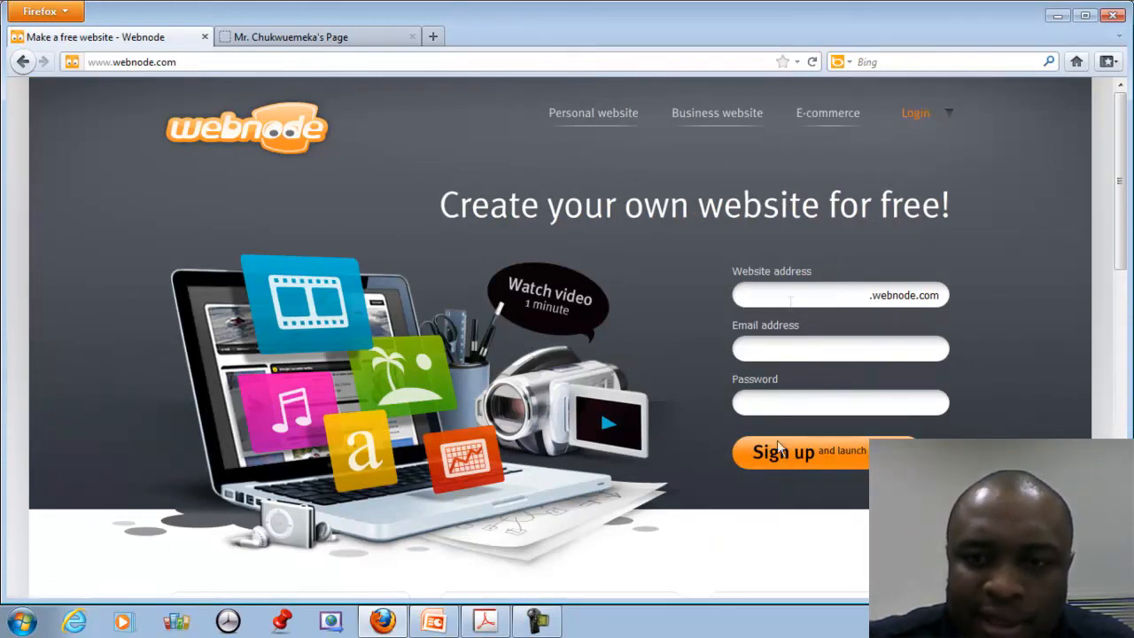
Log in with the account email and password, then scroll My projects to find Math and Science Educator.
{"action": "left_click", "coordinate": [917, 113]}
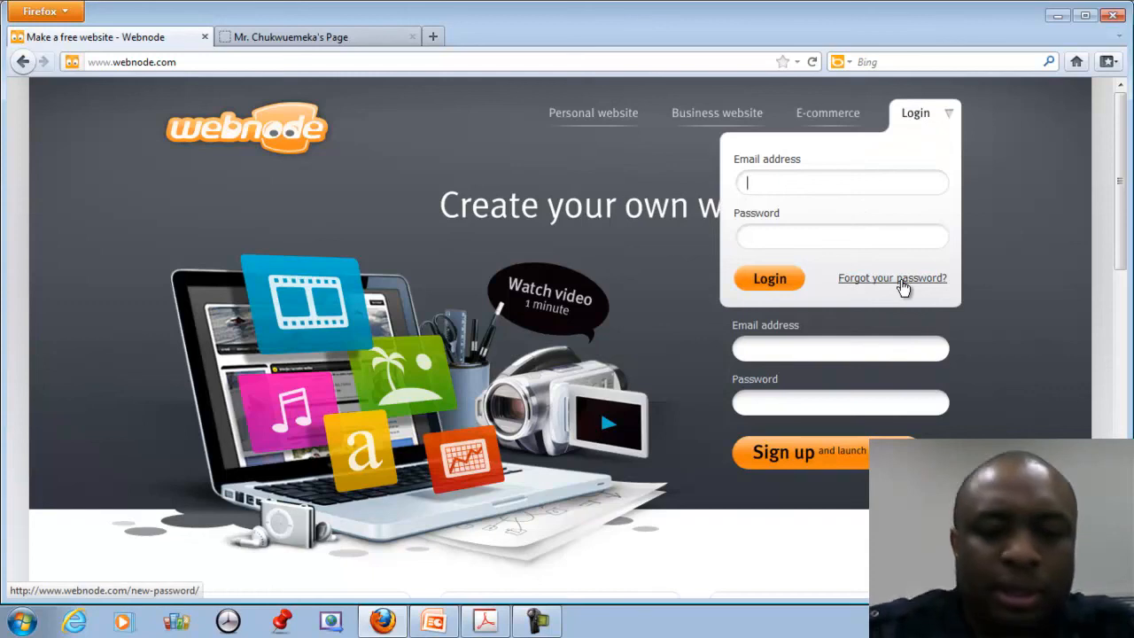
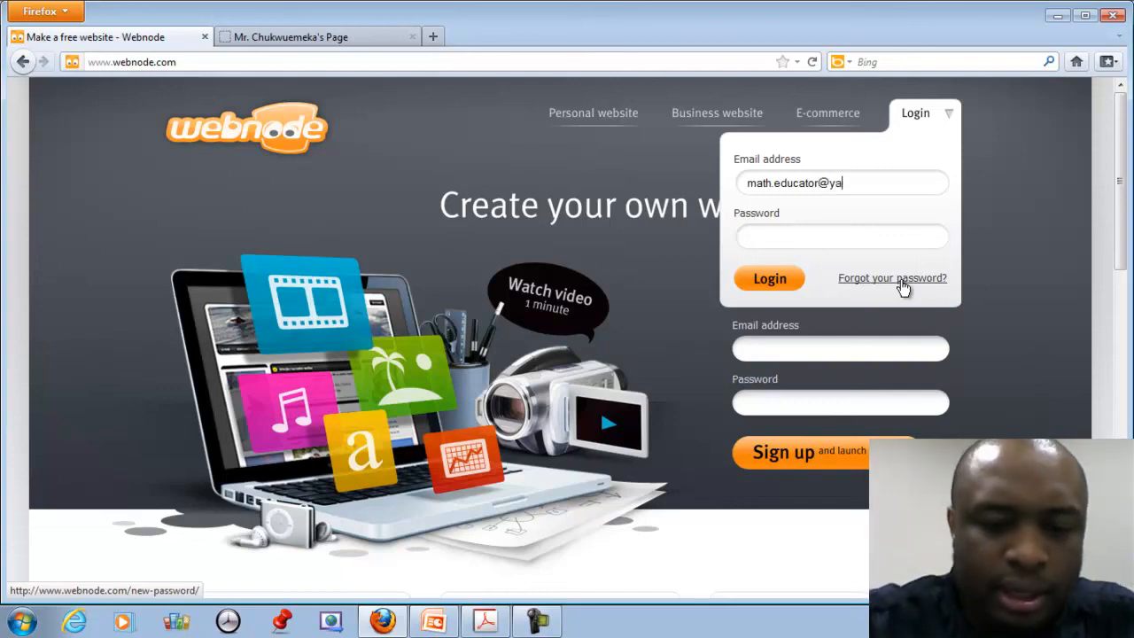
{"action": "key", "text": "Tab"}
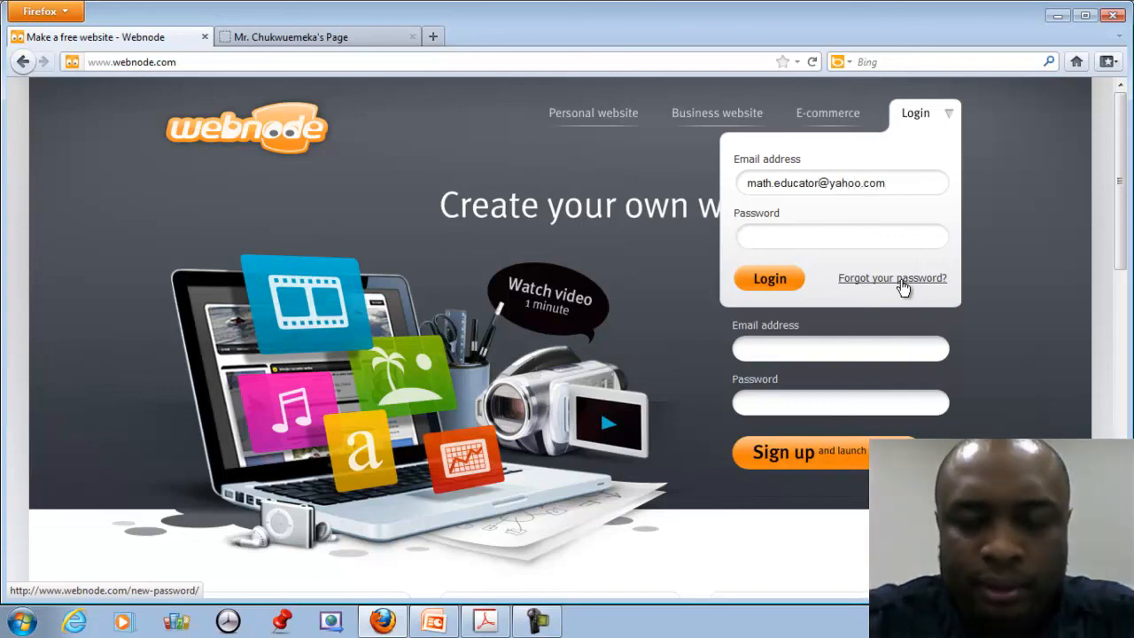
{"action": "type", "text": "***"}
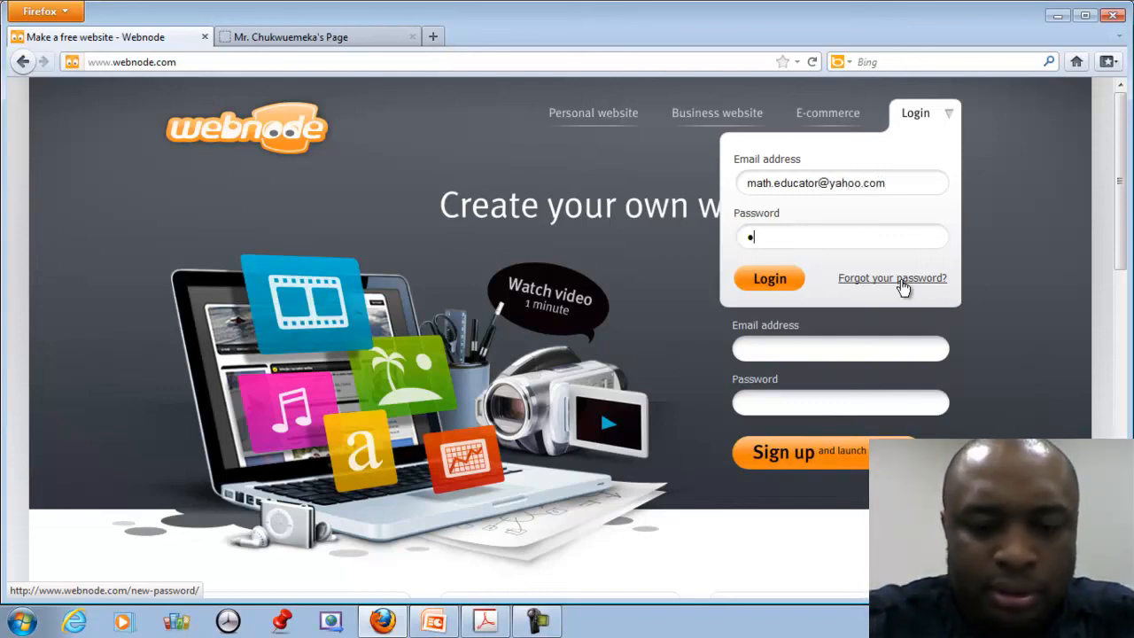
{"action": "key", "text": "Return"}
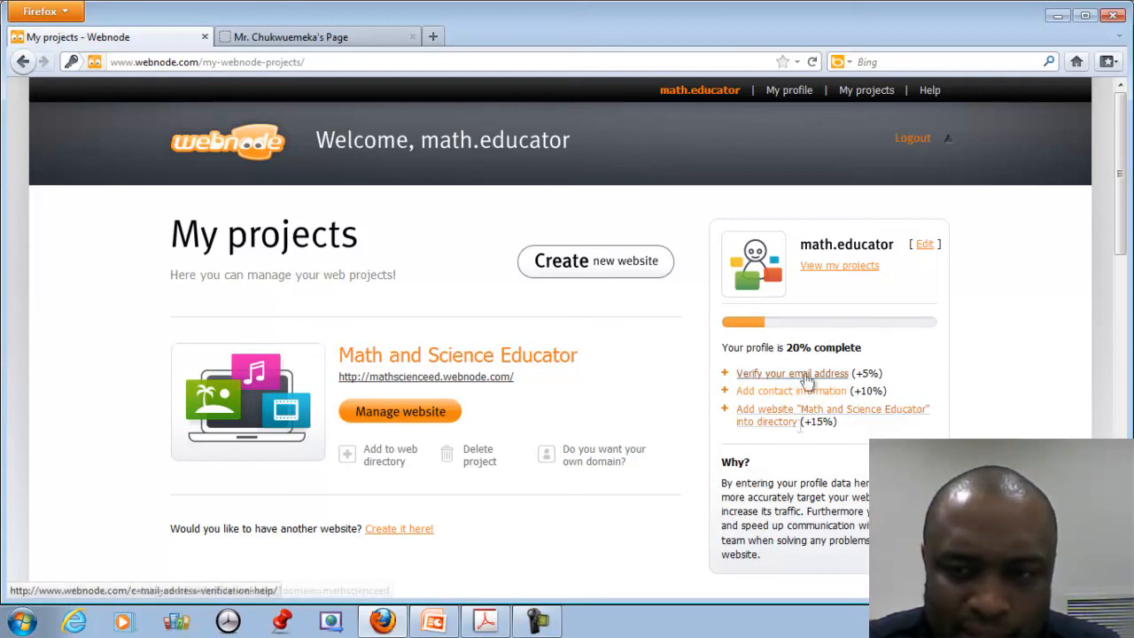
{"action": "scroll", "coordinate": [831, 490], "scroll_direction": "down", "scroll_amount": 3}
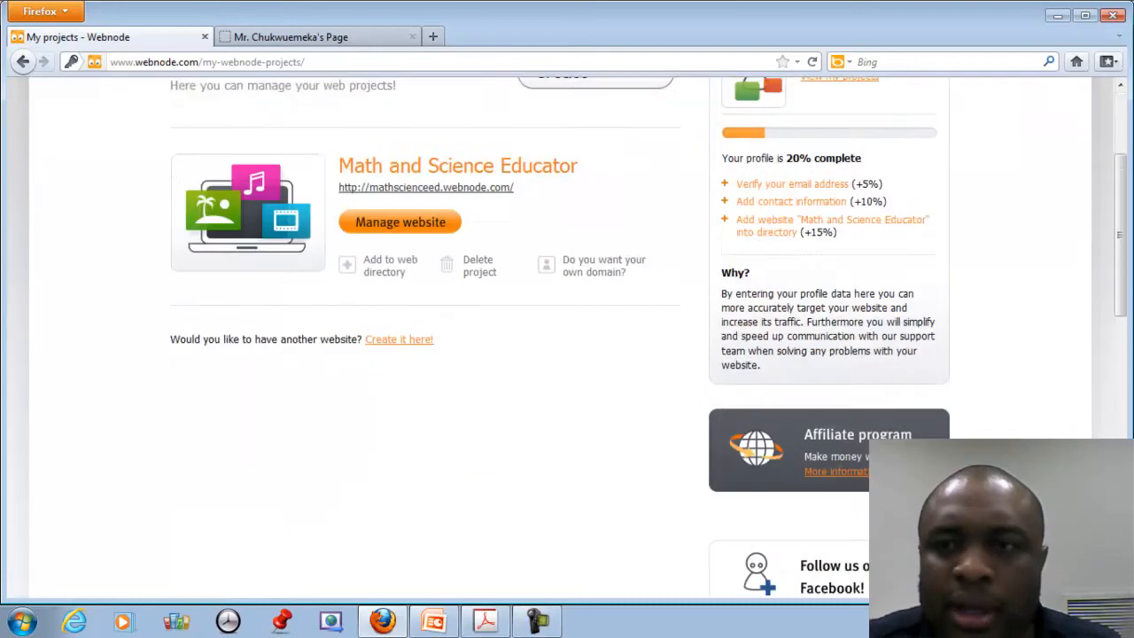
{"action": "left_click", "coordinate": [915, 142]}
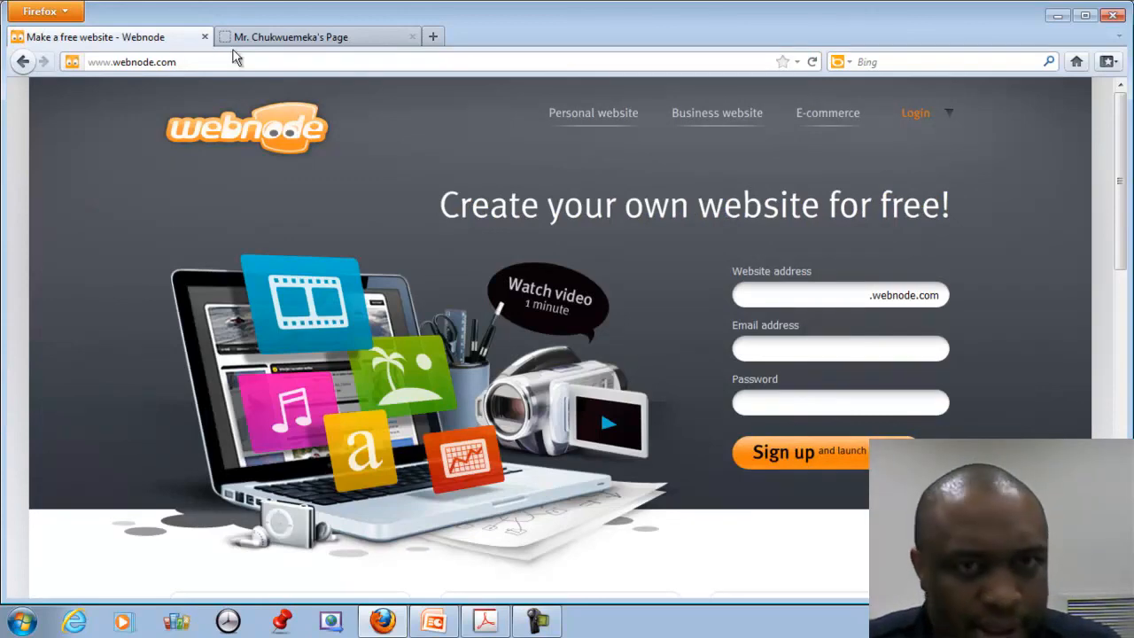
{"action": "left_click", "coordinate": [201, 61]}
{"action": "type", "text": "www"}
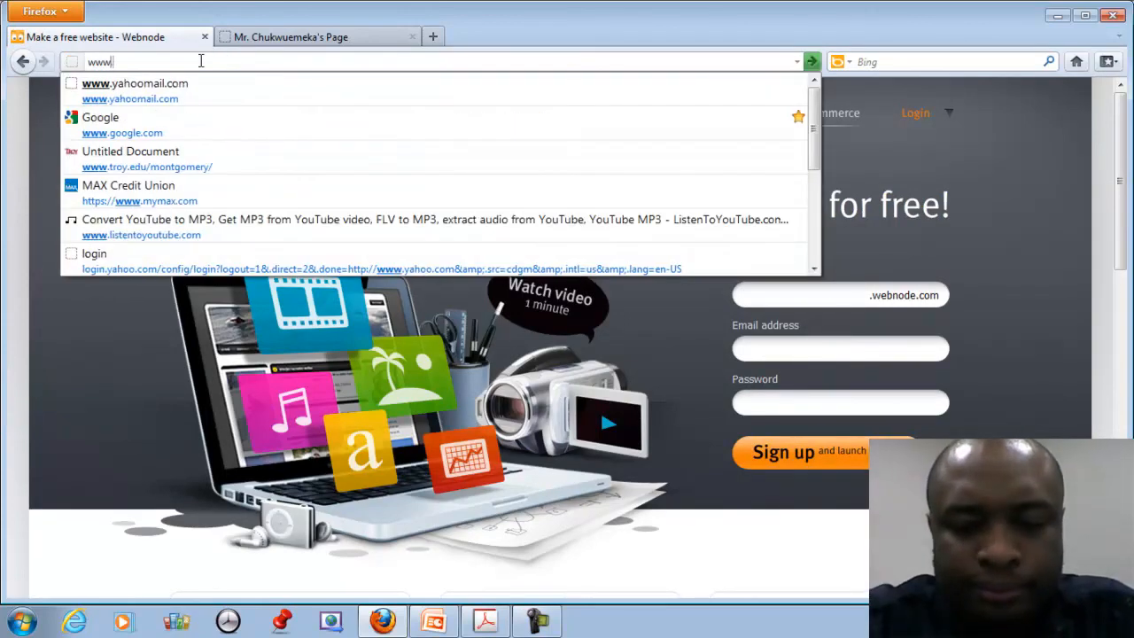
{"action": "type", "text": ".google.com"}
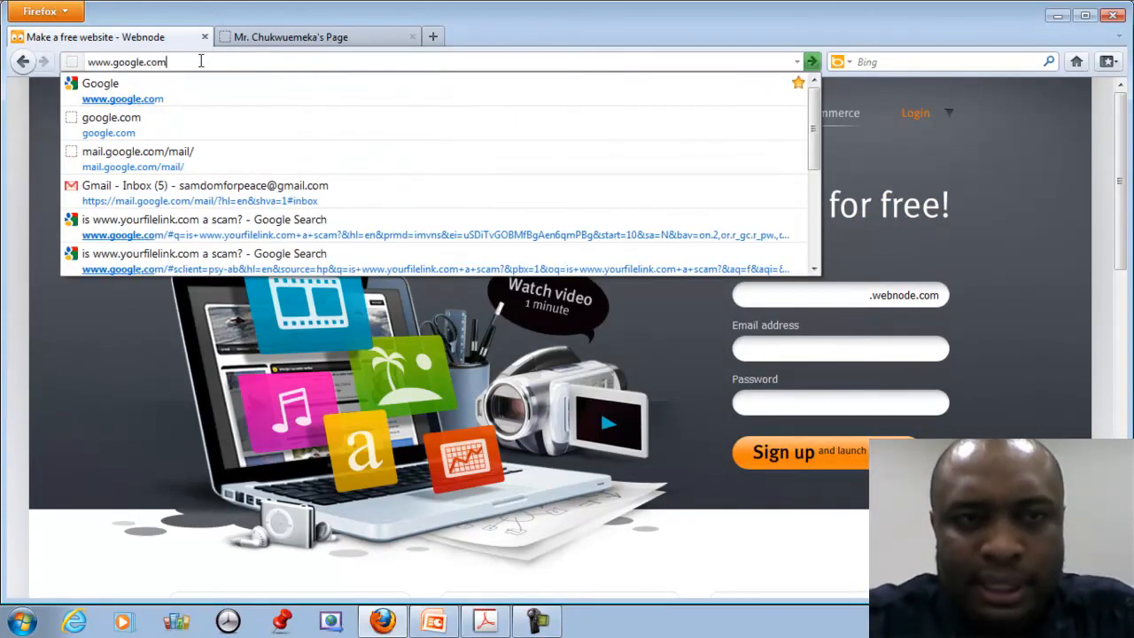
{"action": "key", "text": "Return"}
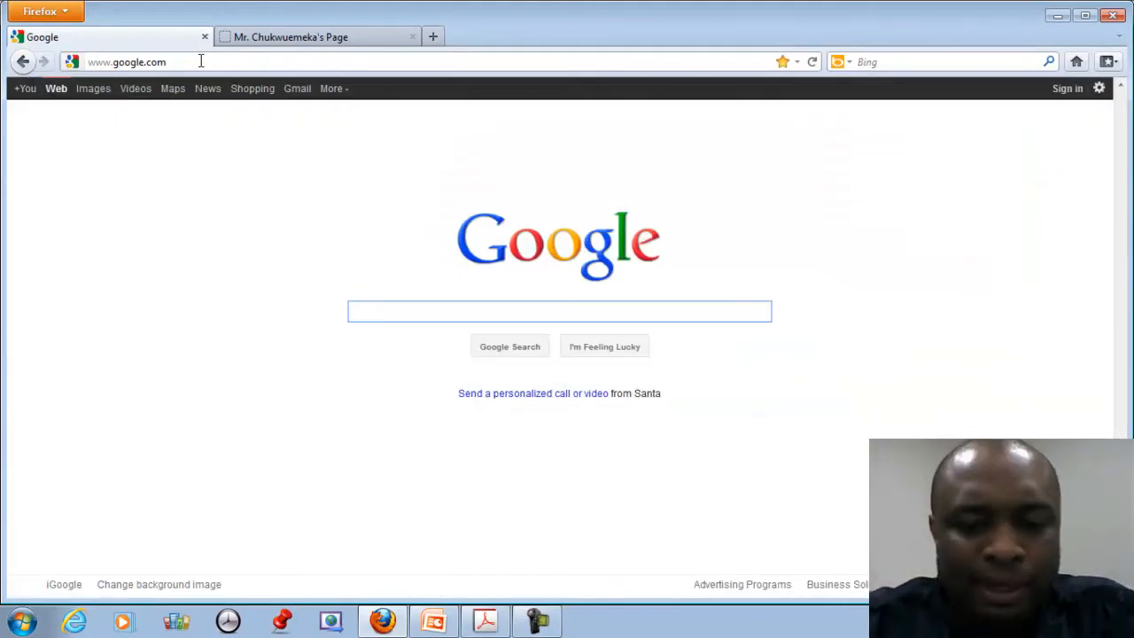
{"action": "type", "text": "http"}
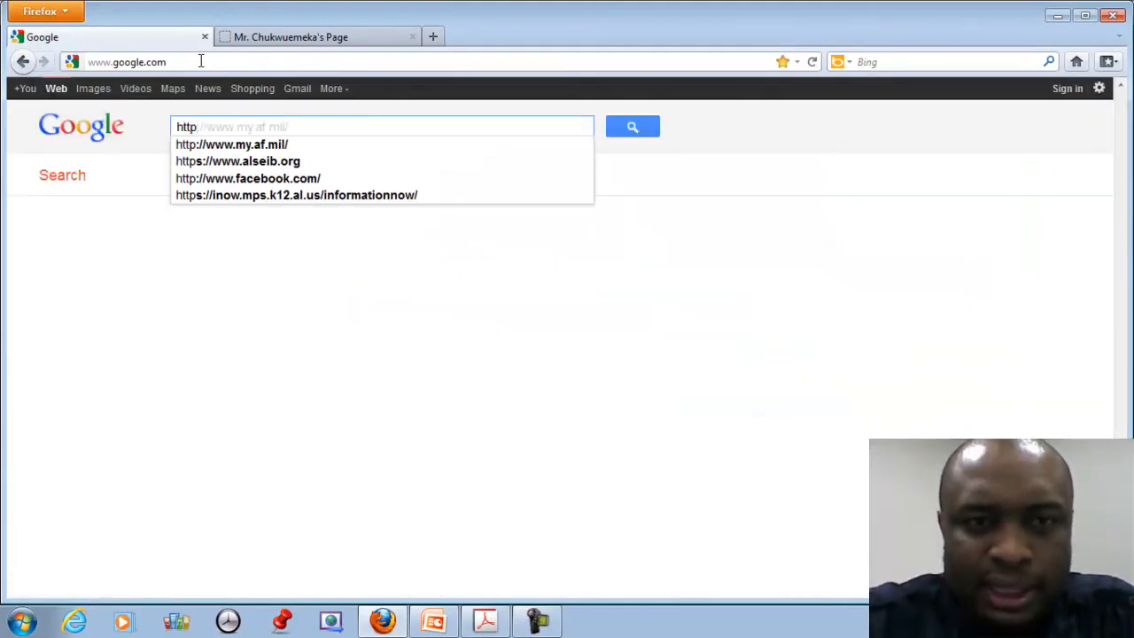
{"action": "type", "text": "://"}
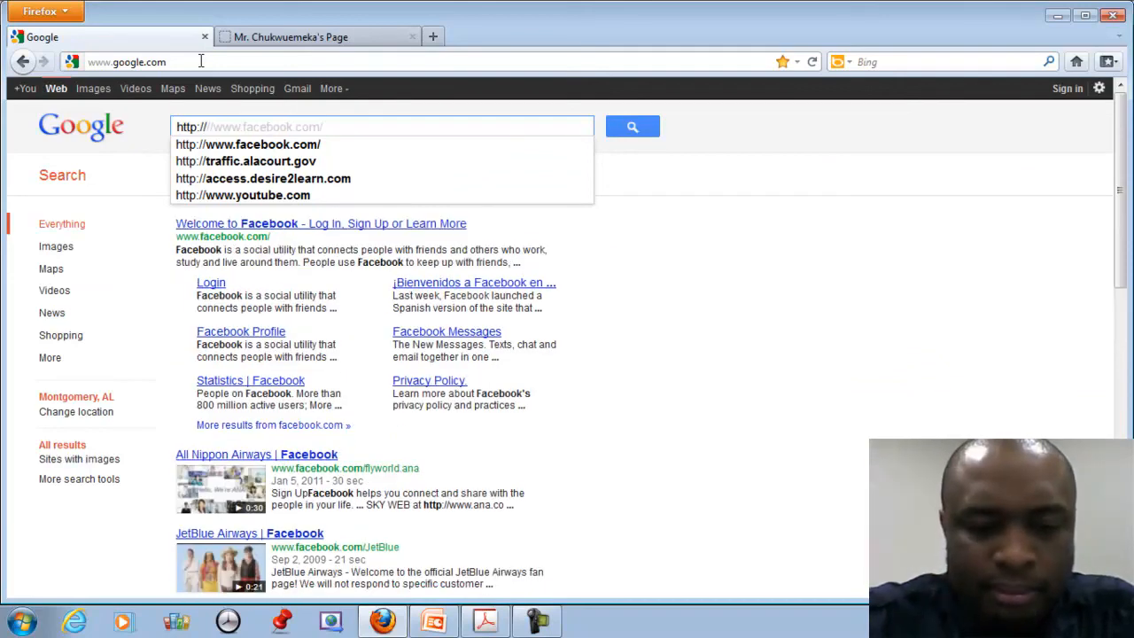
{"action": "type", "text": "mathsc"}
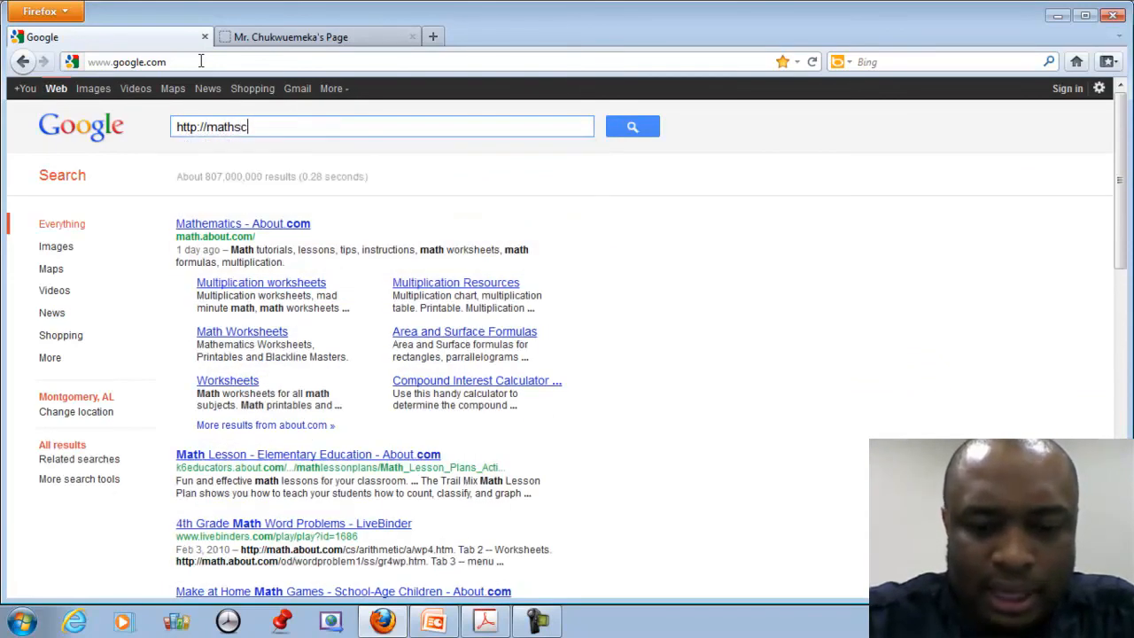
{"action": "type", "text": "ienceed"}
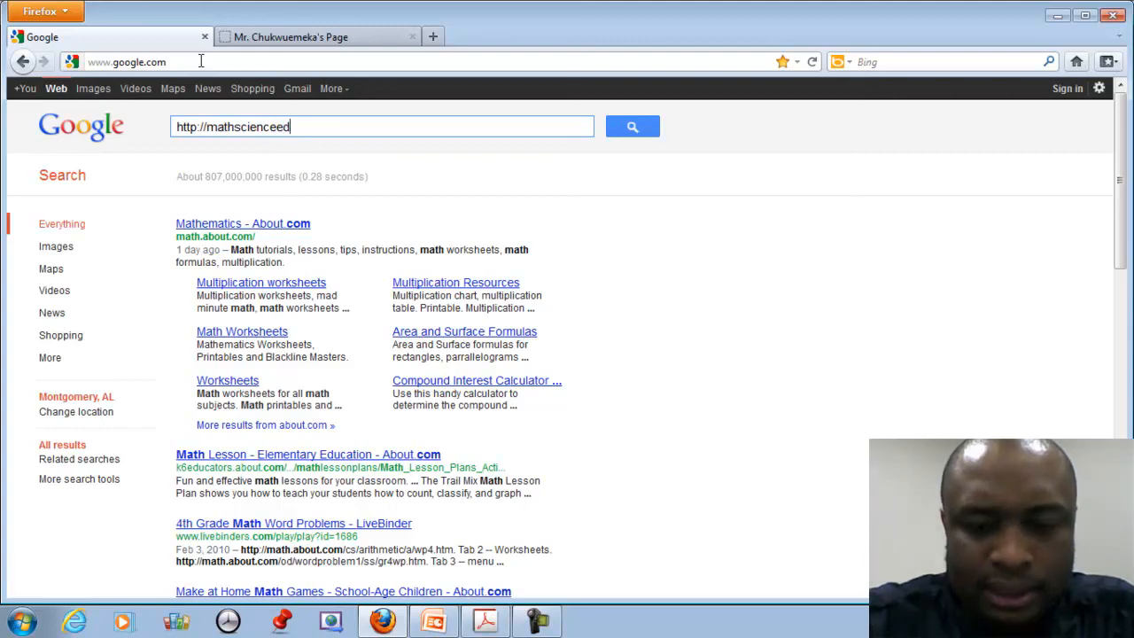
{"action": "type", "text": ".webnode."}
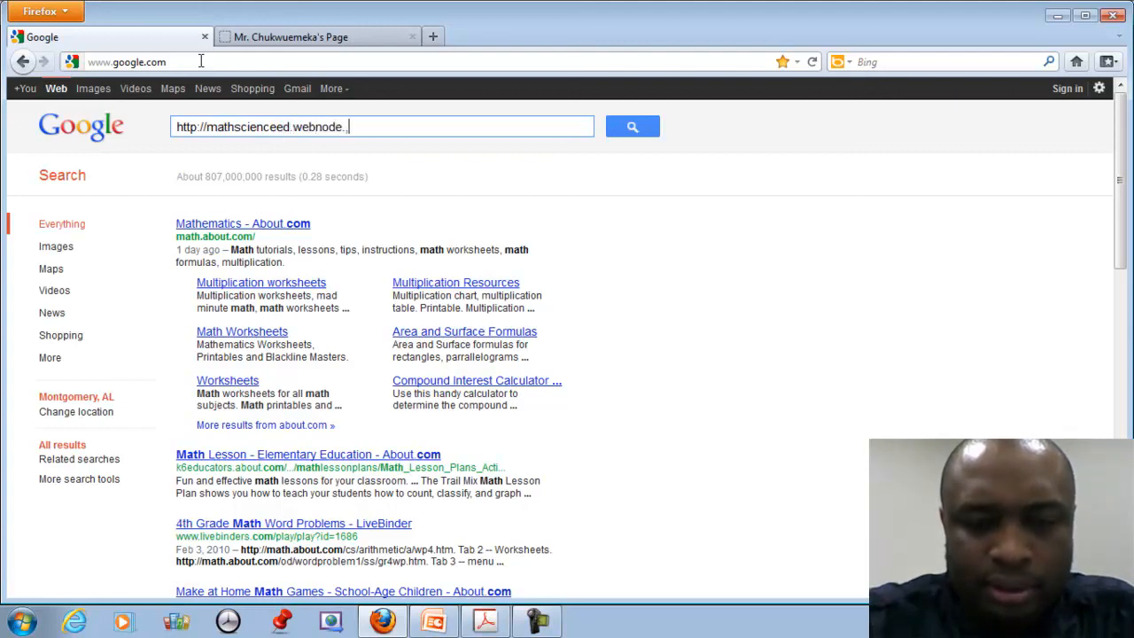
{"action": "type", "text": "com"}
{"action": "key", "text": "Return"}
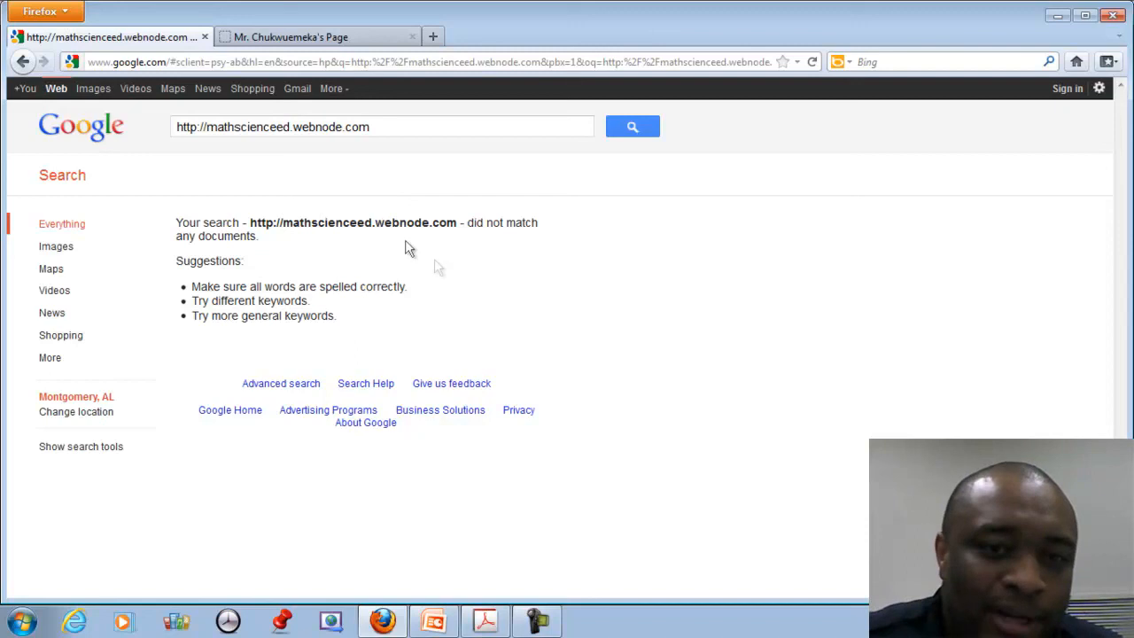
{"action": "left_click_drag", "start_coordinate": [382, 127], "coordinate": [177, 126]}
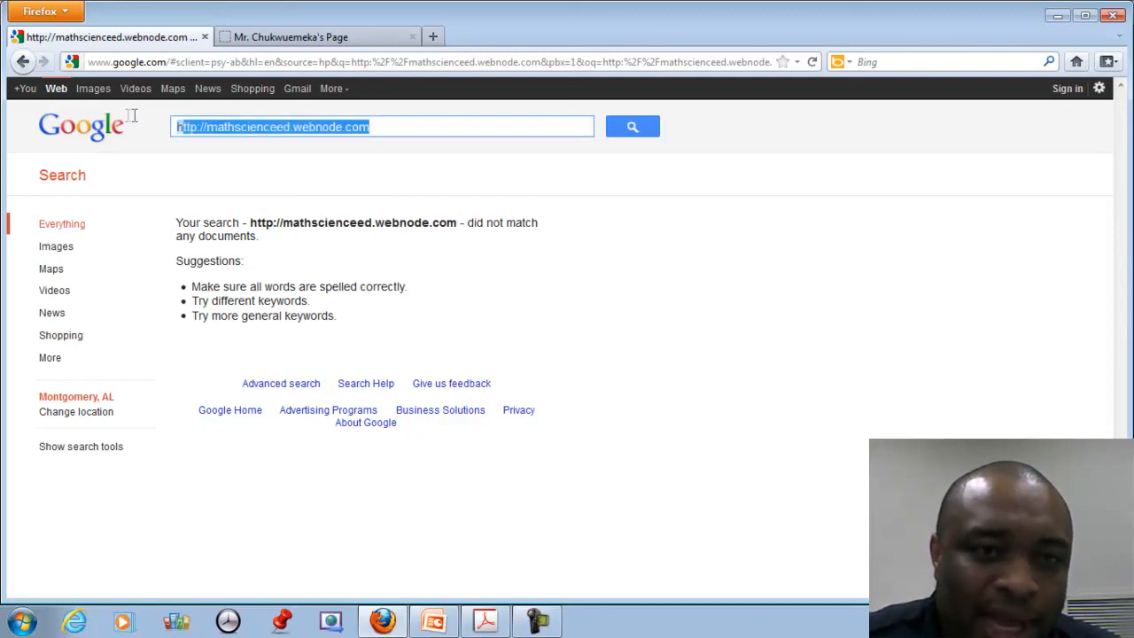
{"action": "right_click", "coordinate": [241, 127]}
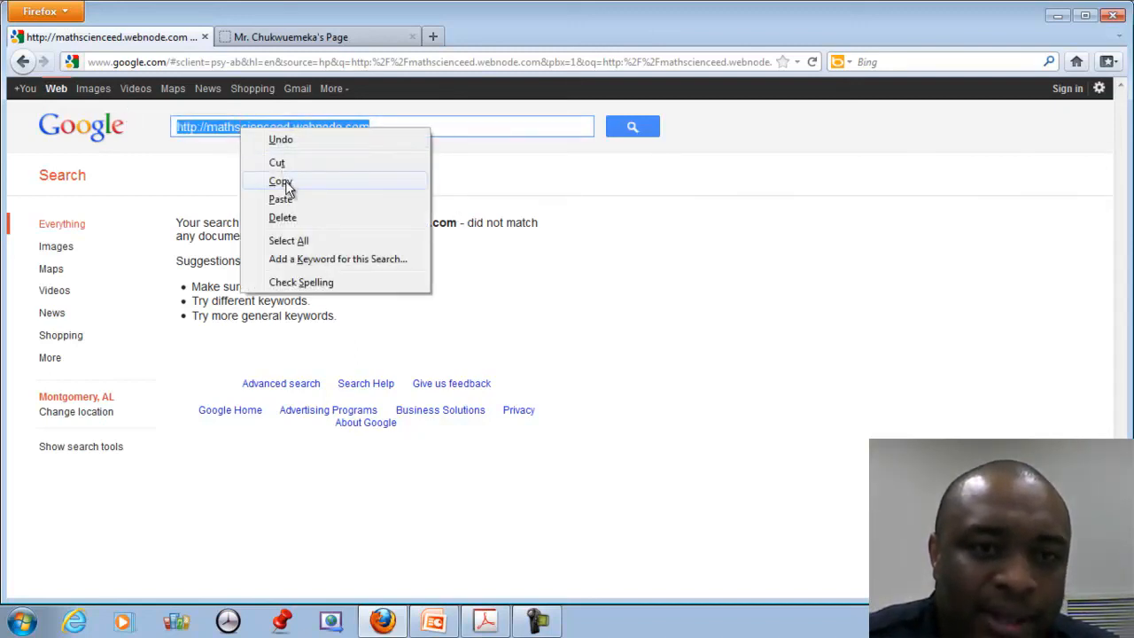
{"action": "left_click", "coordinate": [288, 184]}
{"action": "left_click", "coordinate": [311, 62]}
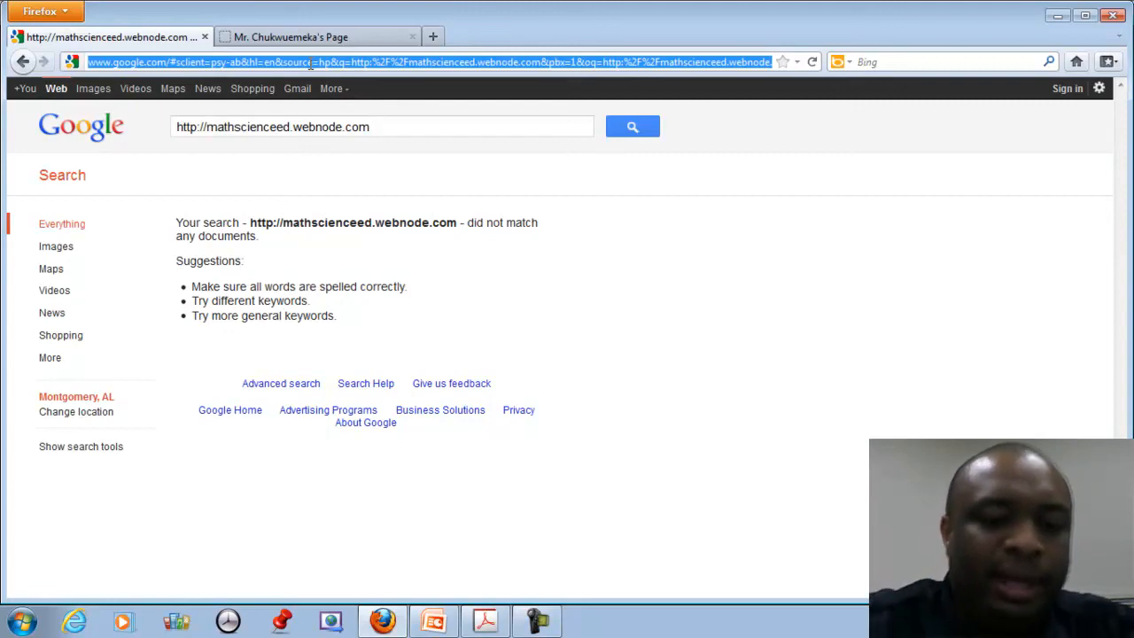
{"action": "key", "text": "ctrl+v"}
{"action": "key", "text": "Return"}
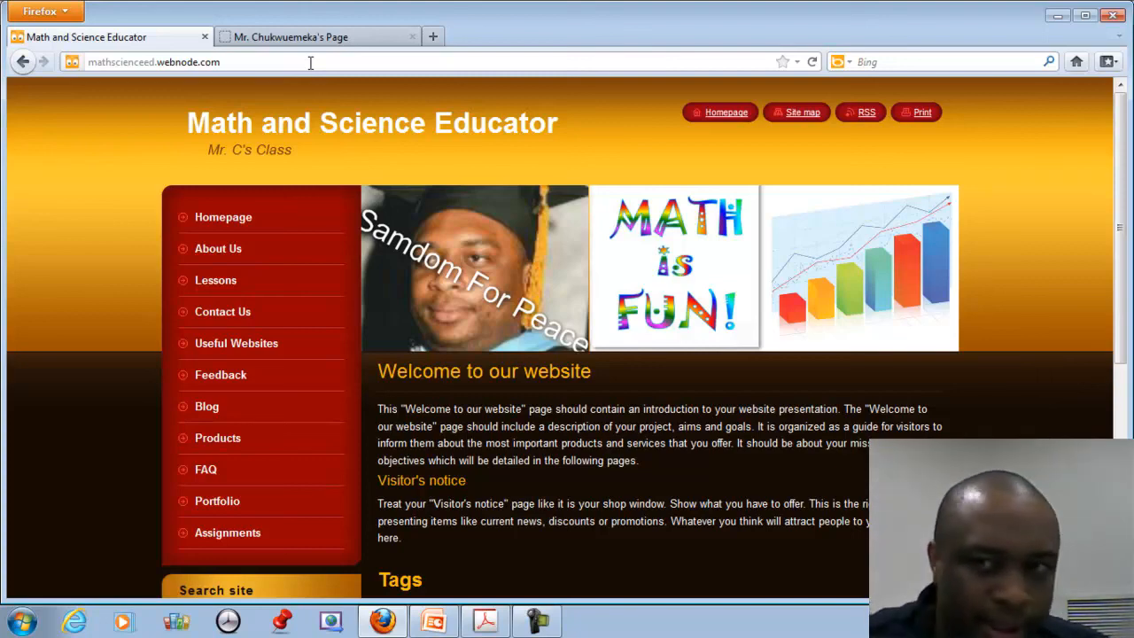
{"action": "left_click", "coordinate": [23, 62]}
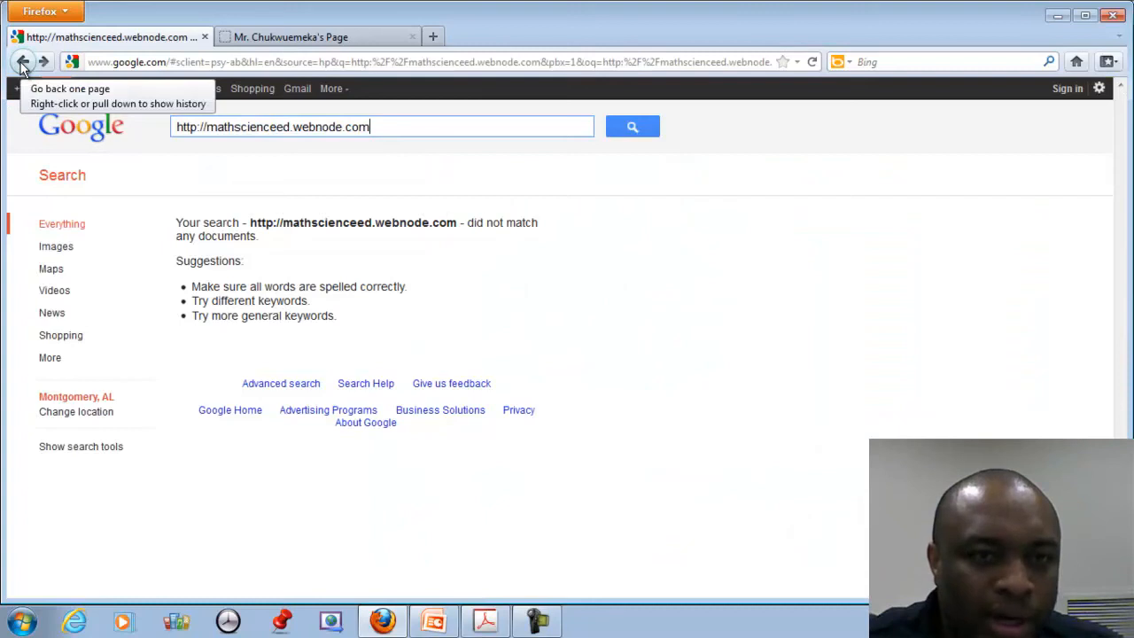
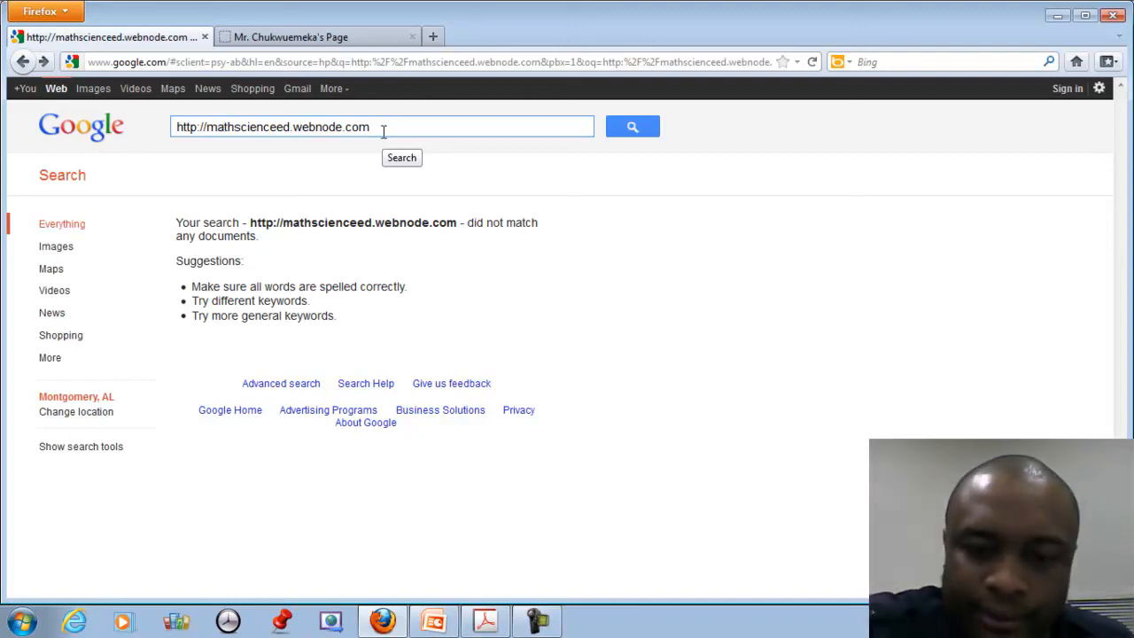
Switch to the teacher's course page tab with the Math 7, Literacy Lab, Pre-Algebra and Pre AP Algebra I link tables.
{"action": "key", "text": "ctrl+Tab"}
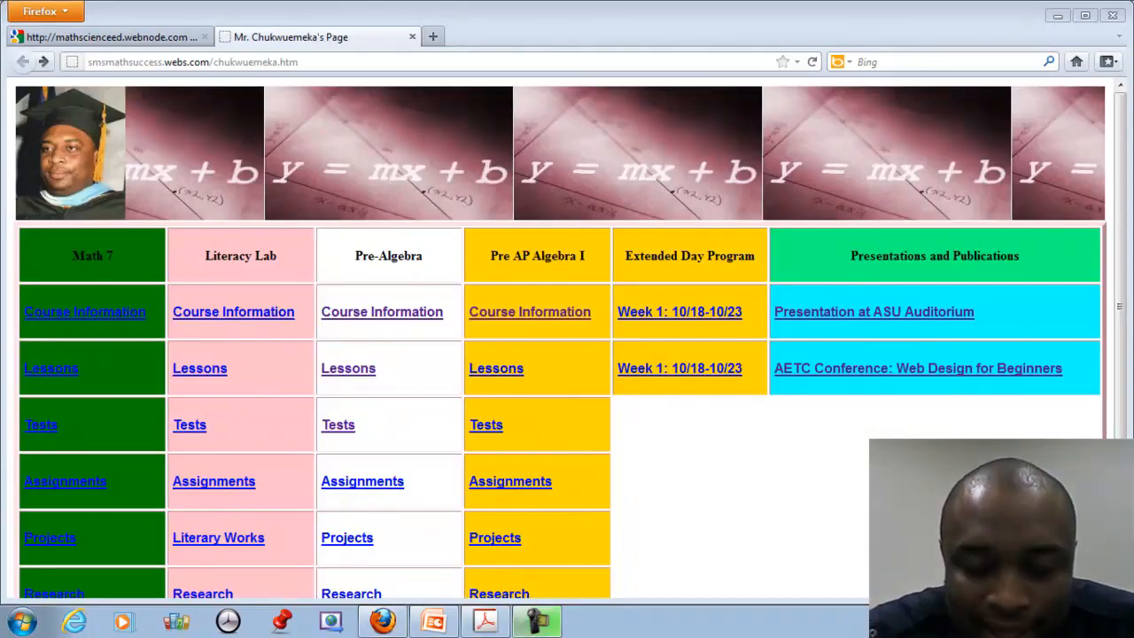